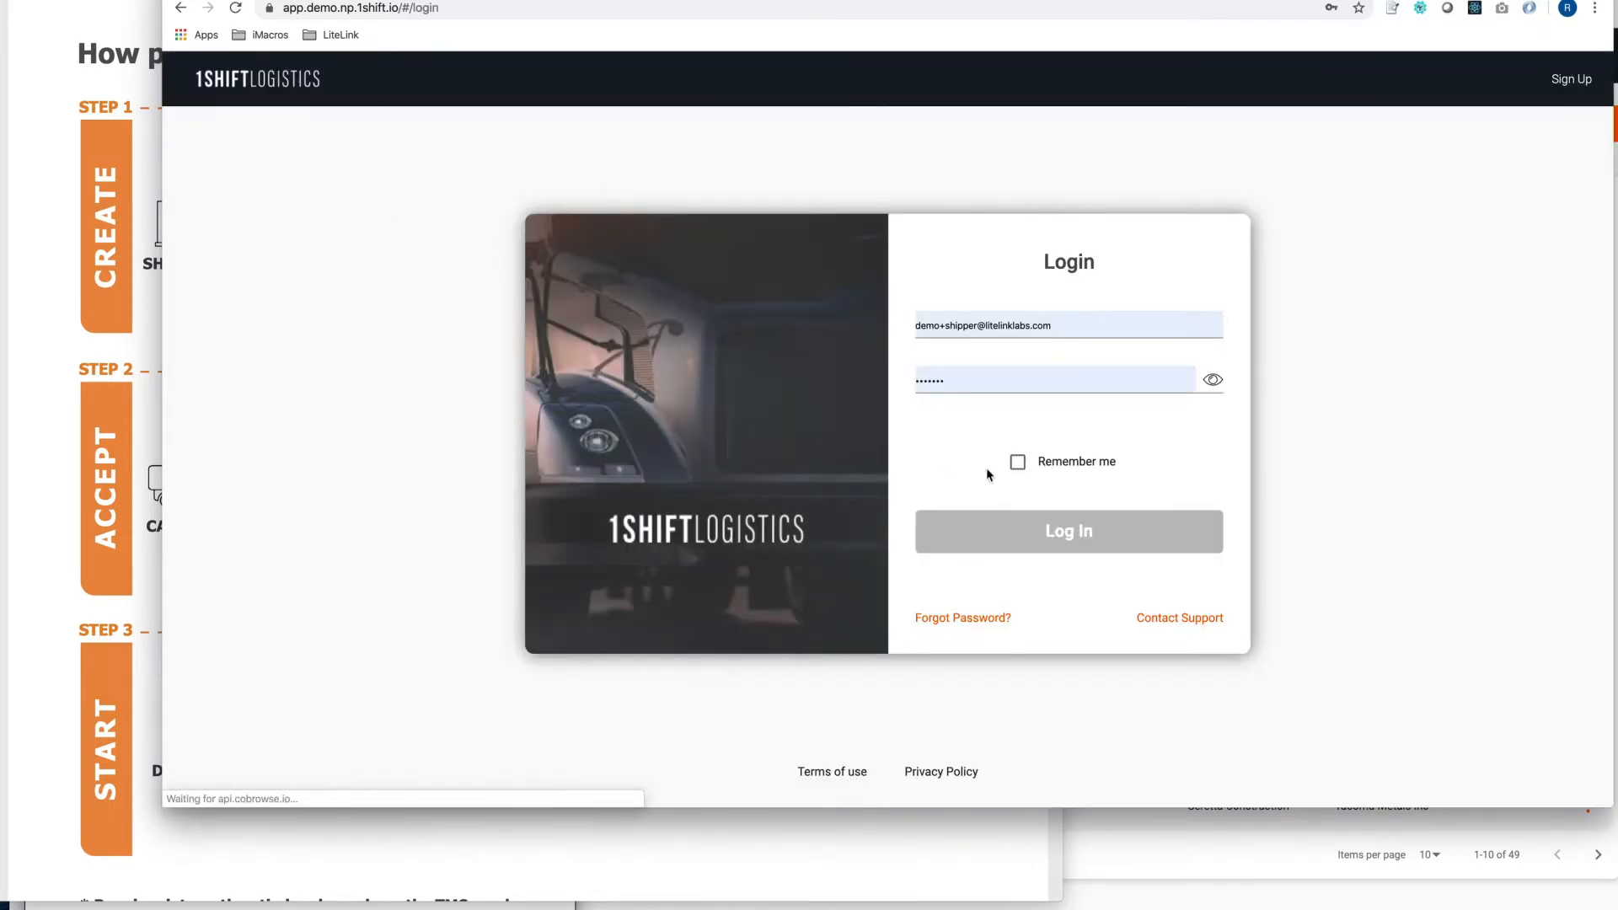
- Log in with the prefilled shipper account and open the Manage Shipments list
click(1051, 531)
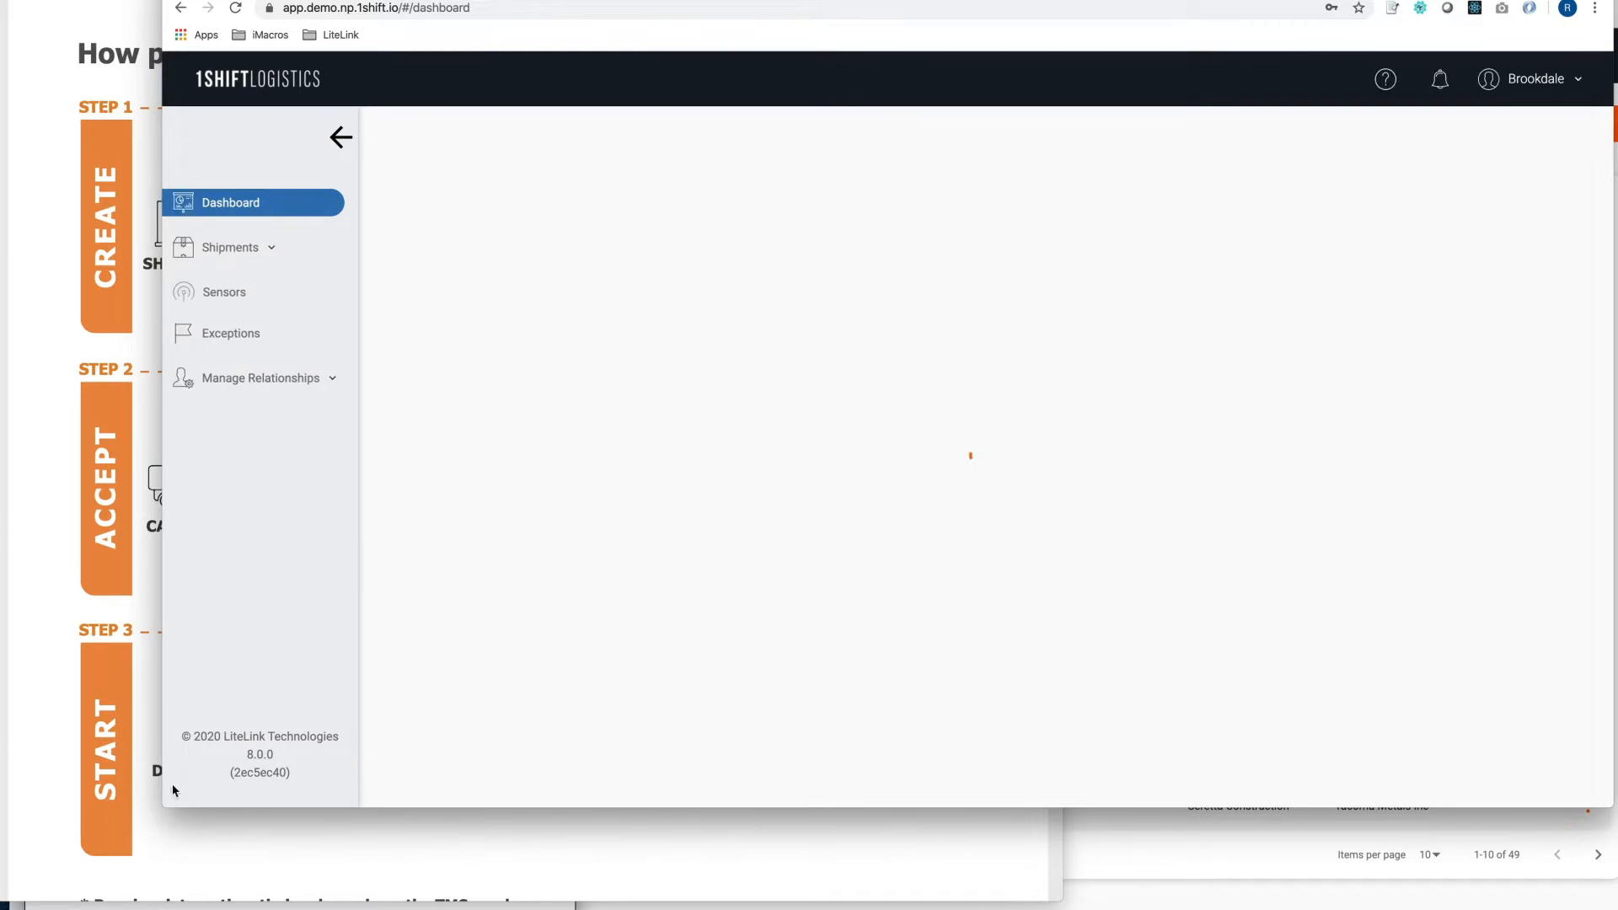
drag(168, 803, 33, 906)
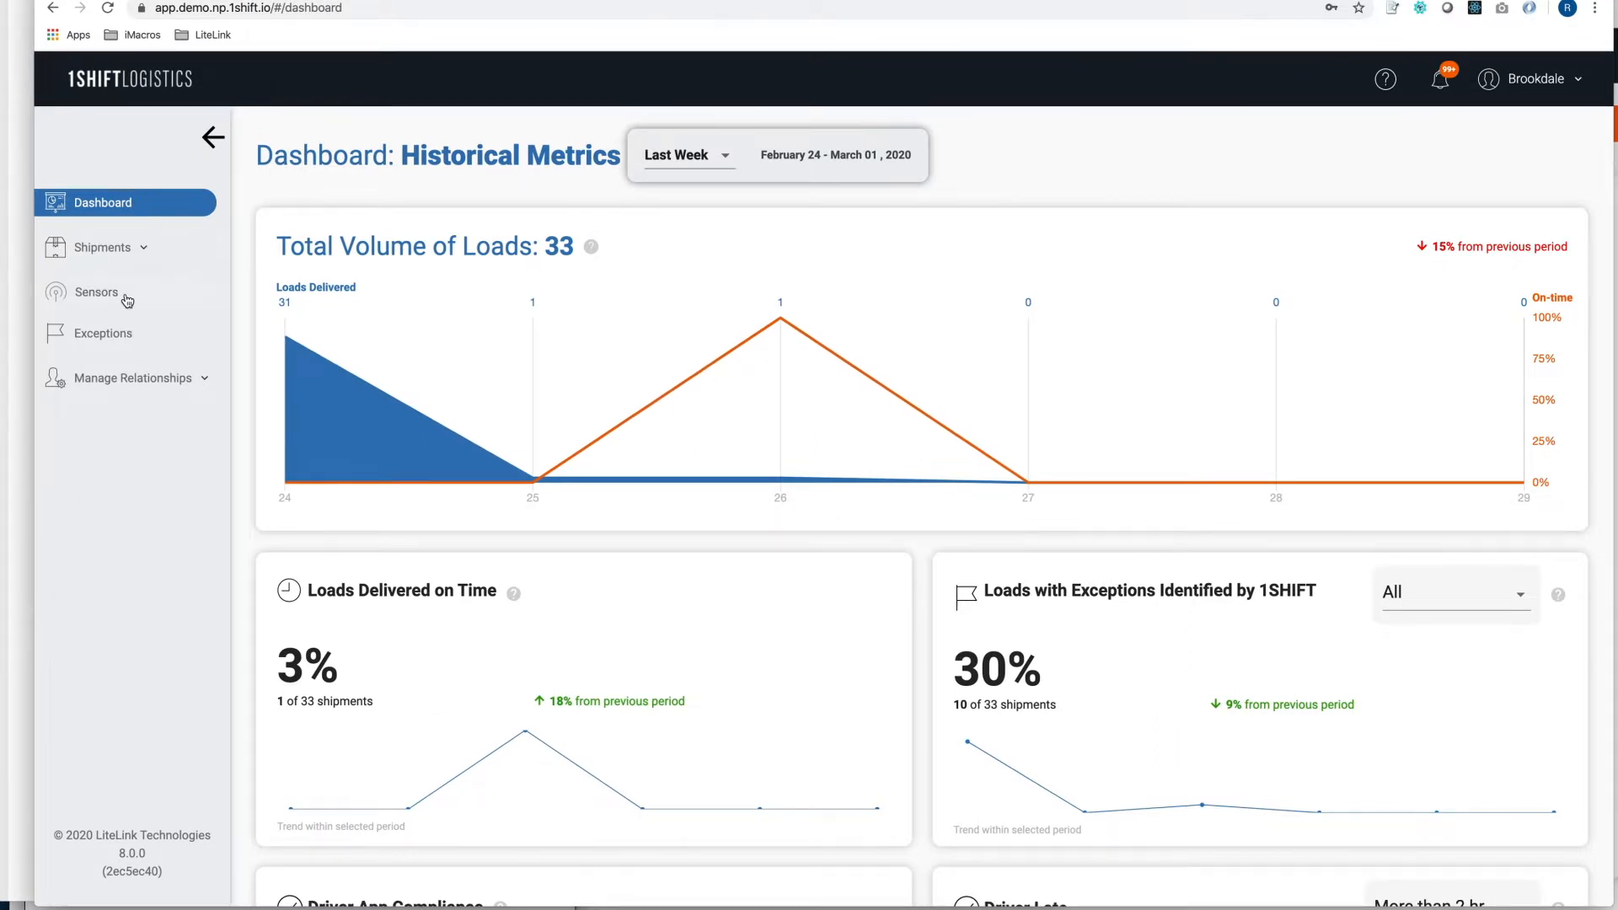
click(126, 257)
click(118, 332)
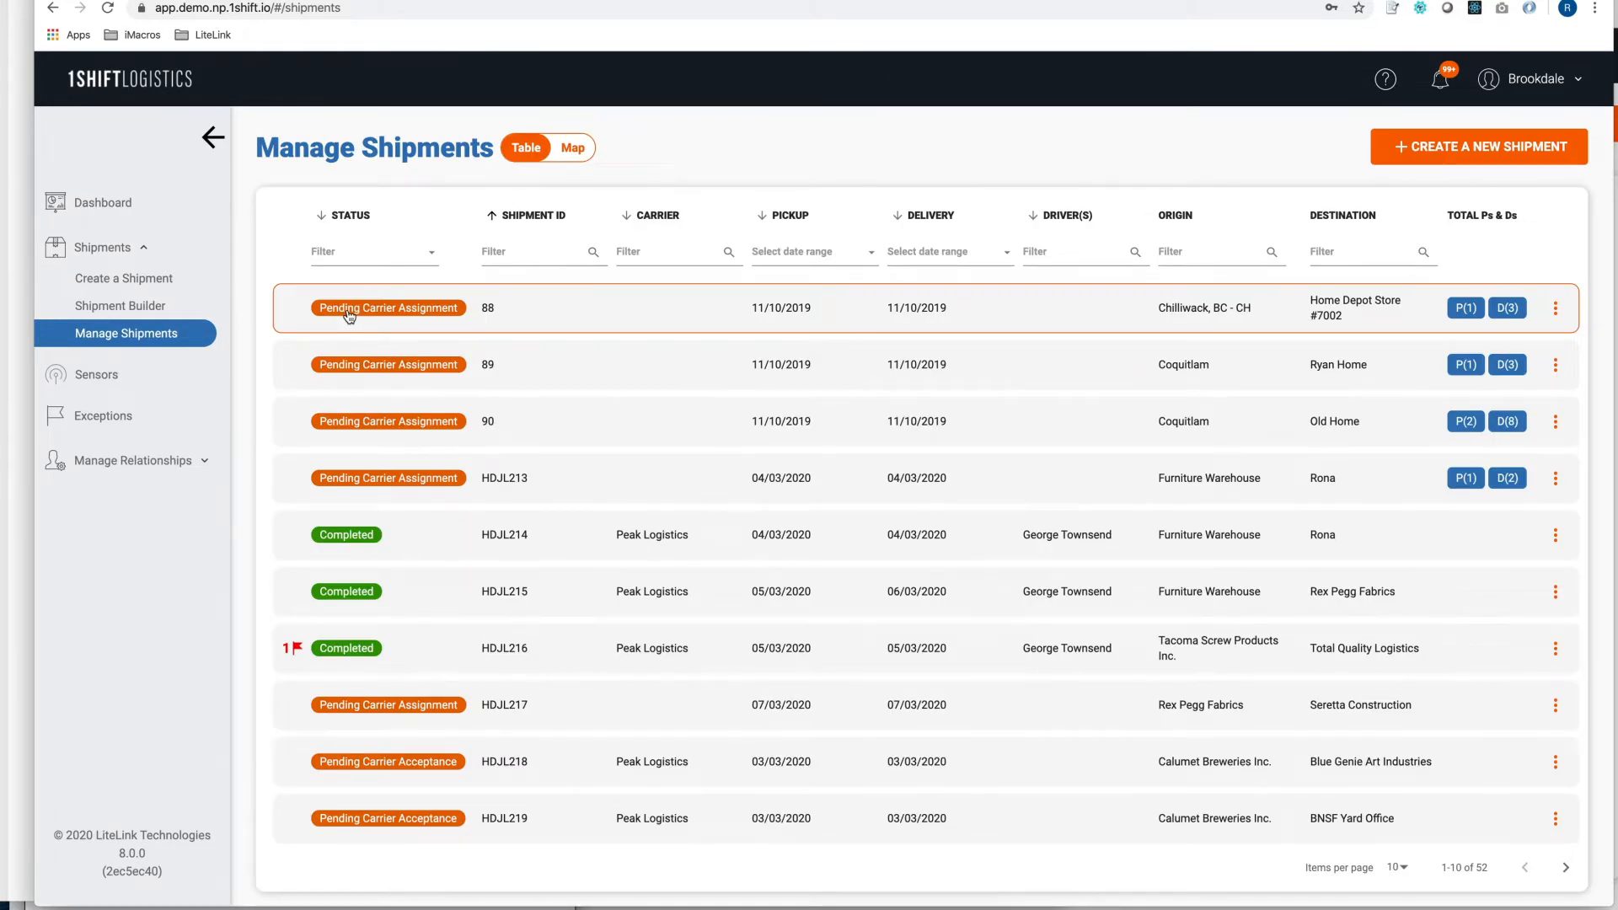
- Review the company account options, recent notifications and help resources, and expand the Manage Relationships section
click(1547, 98)
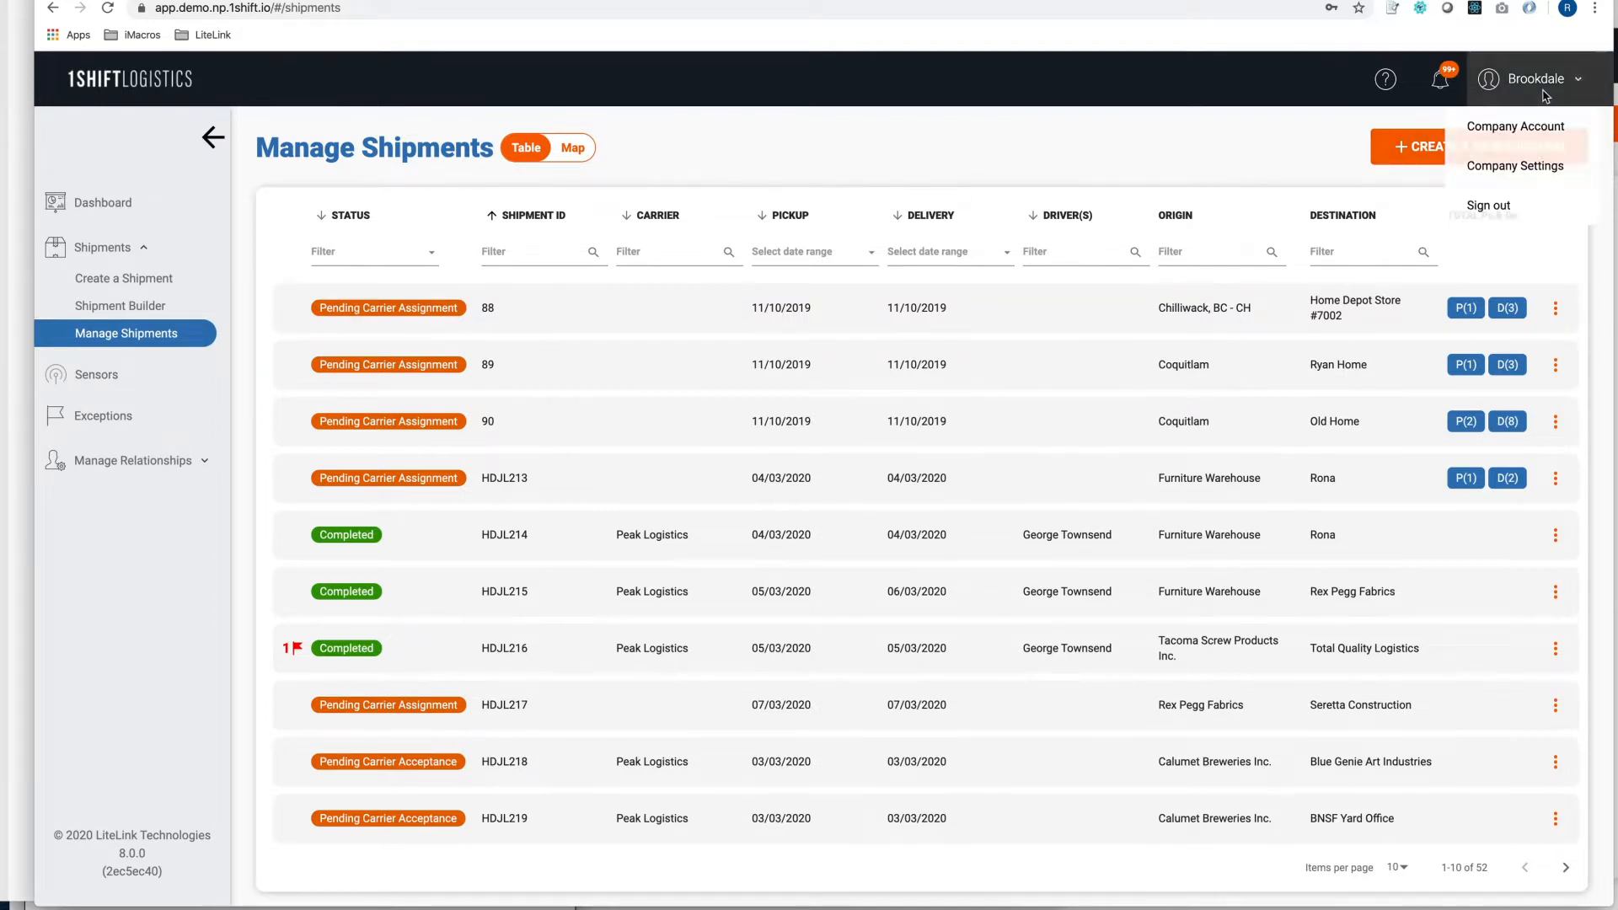
click(1452, 98)
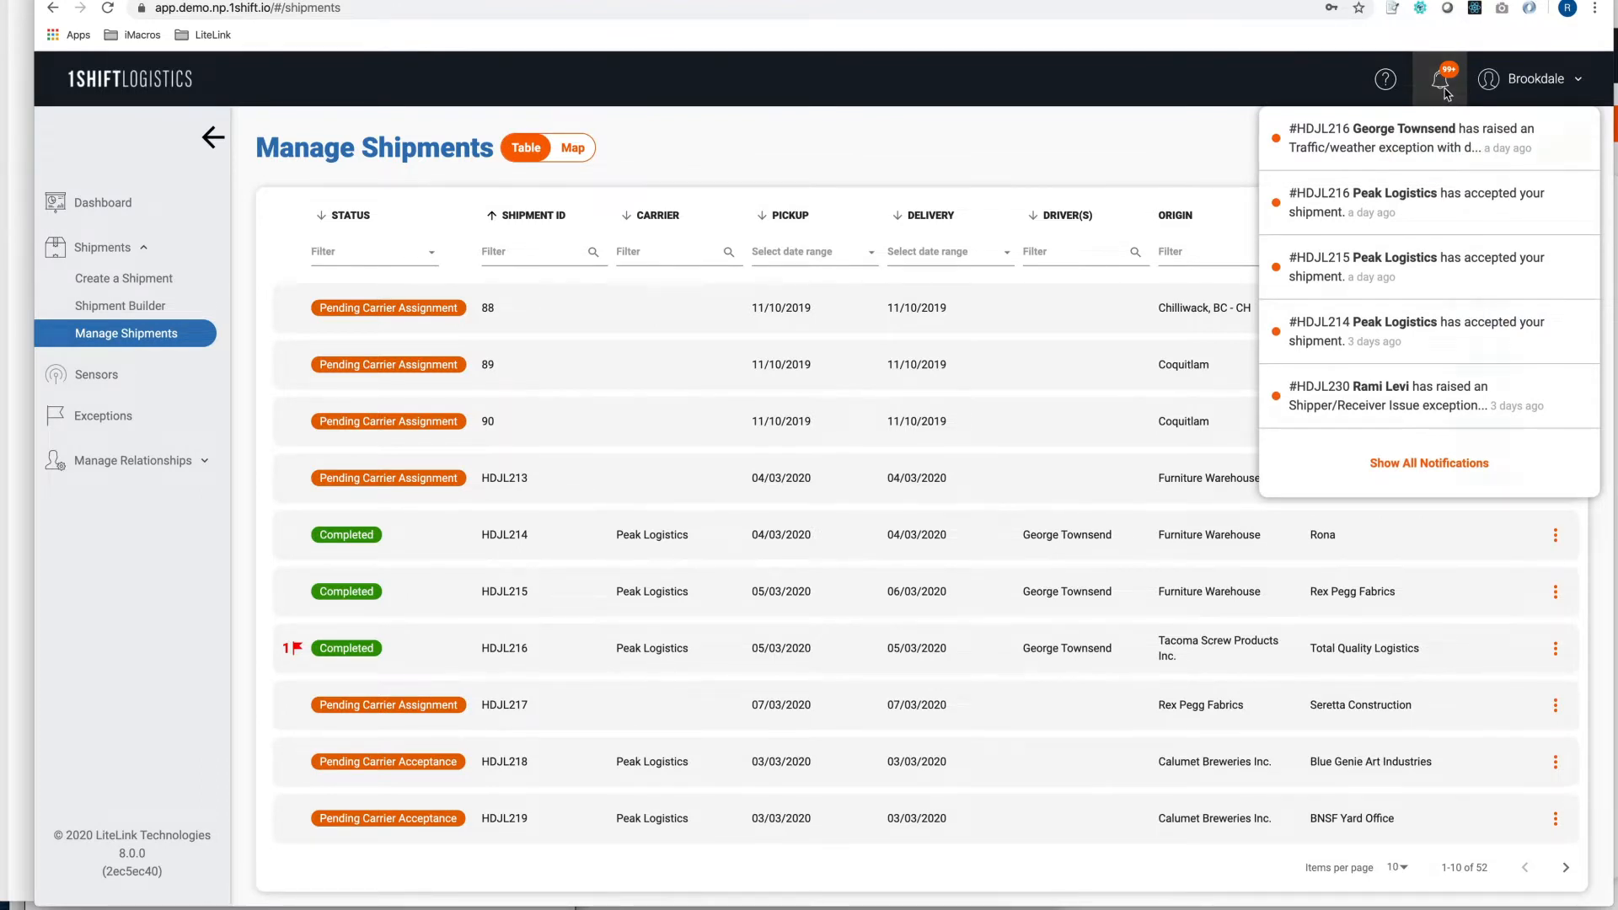
click(1441, 80)
click(1390, 79)
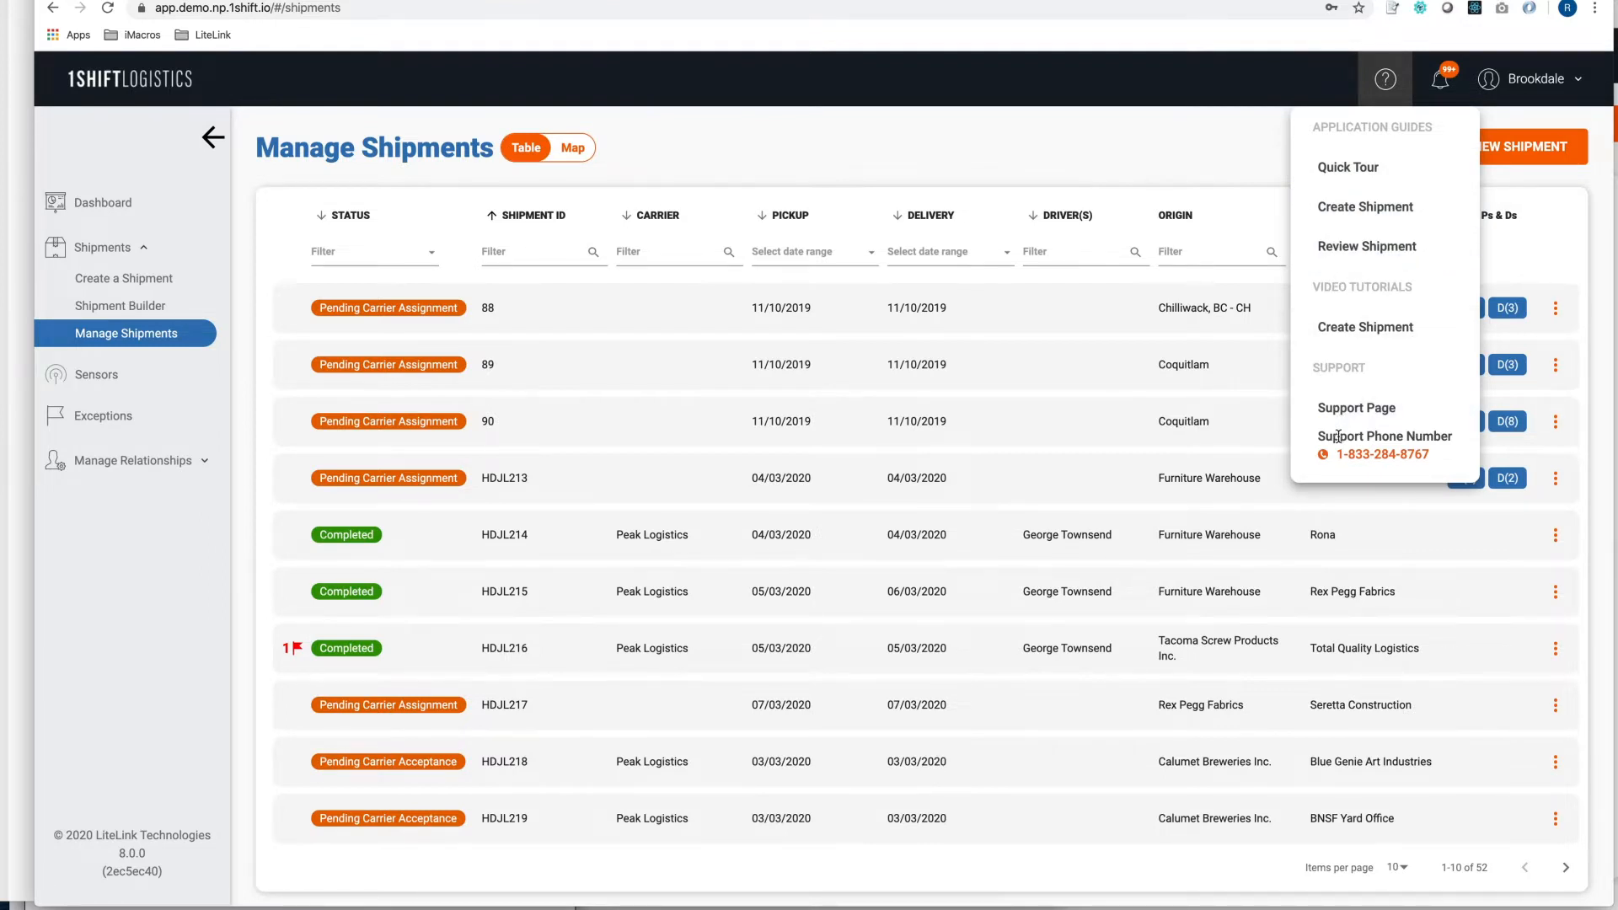
click(1383, 82)
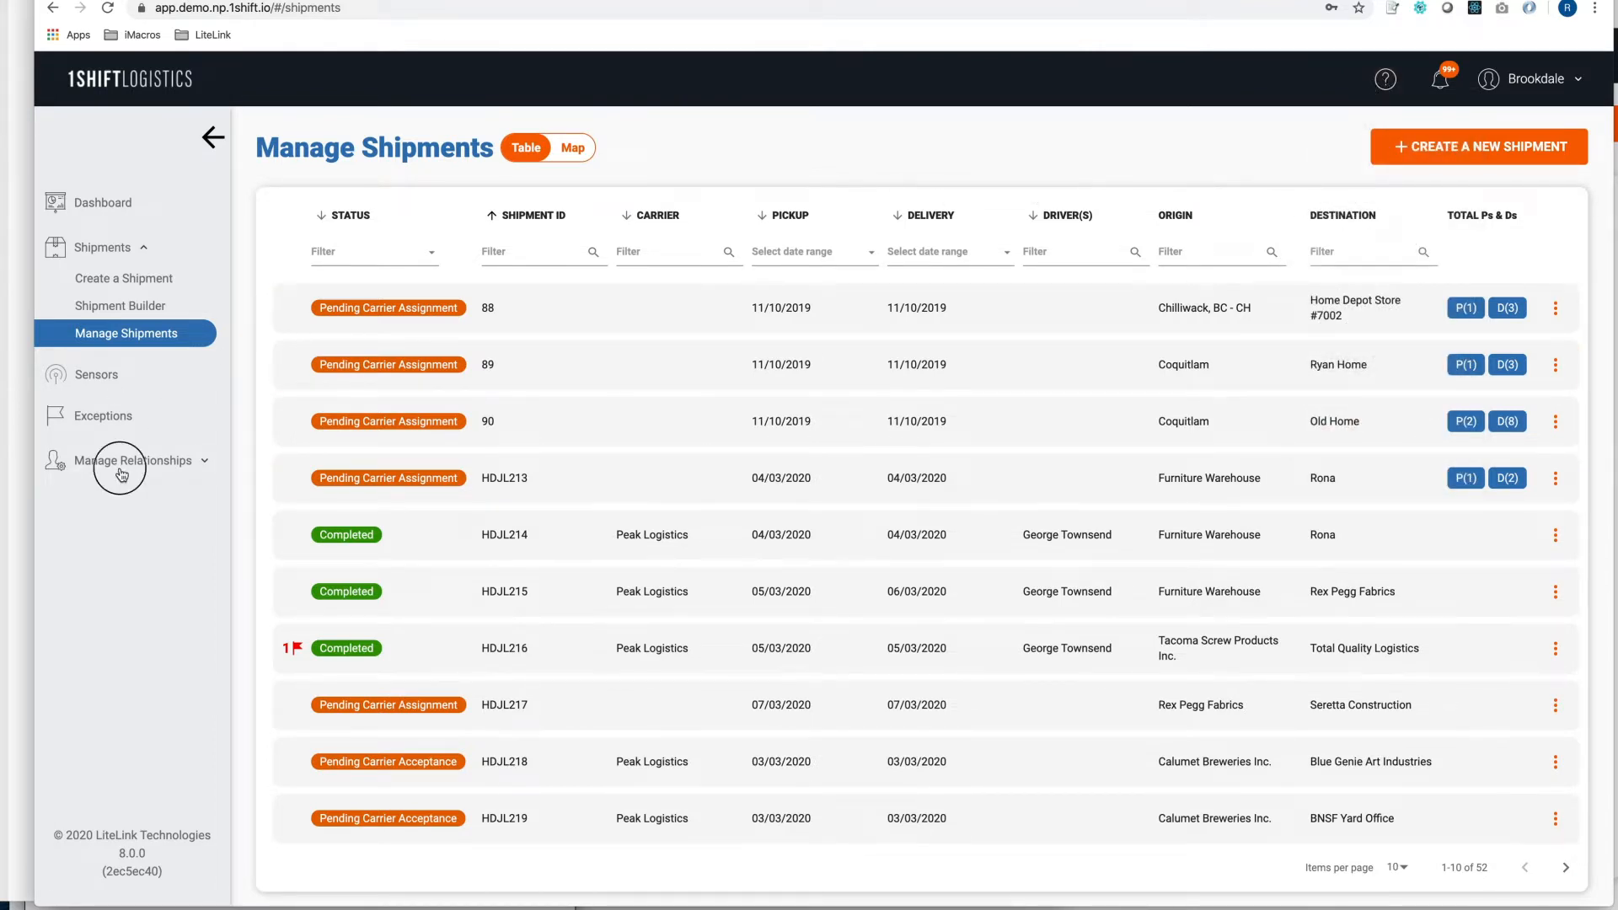
click(163, 468)
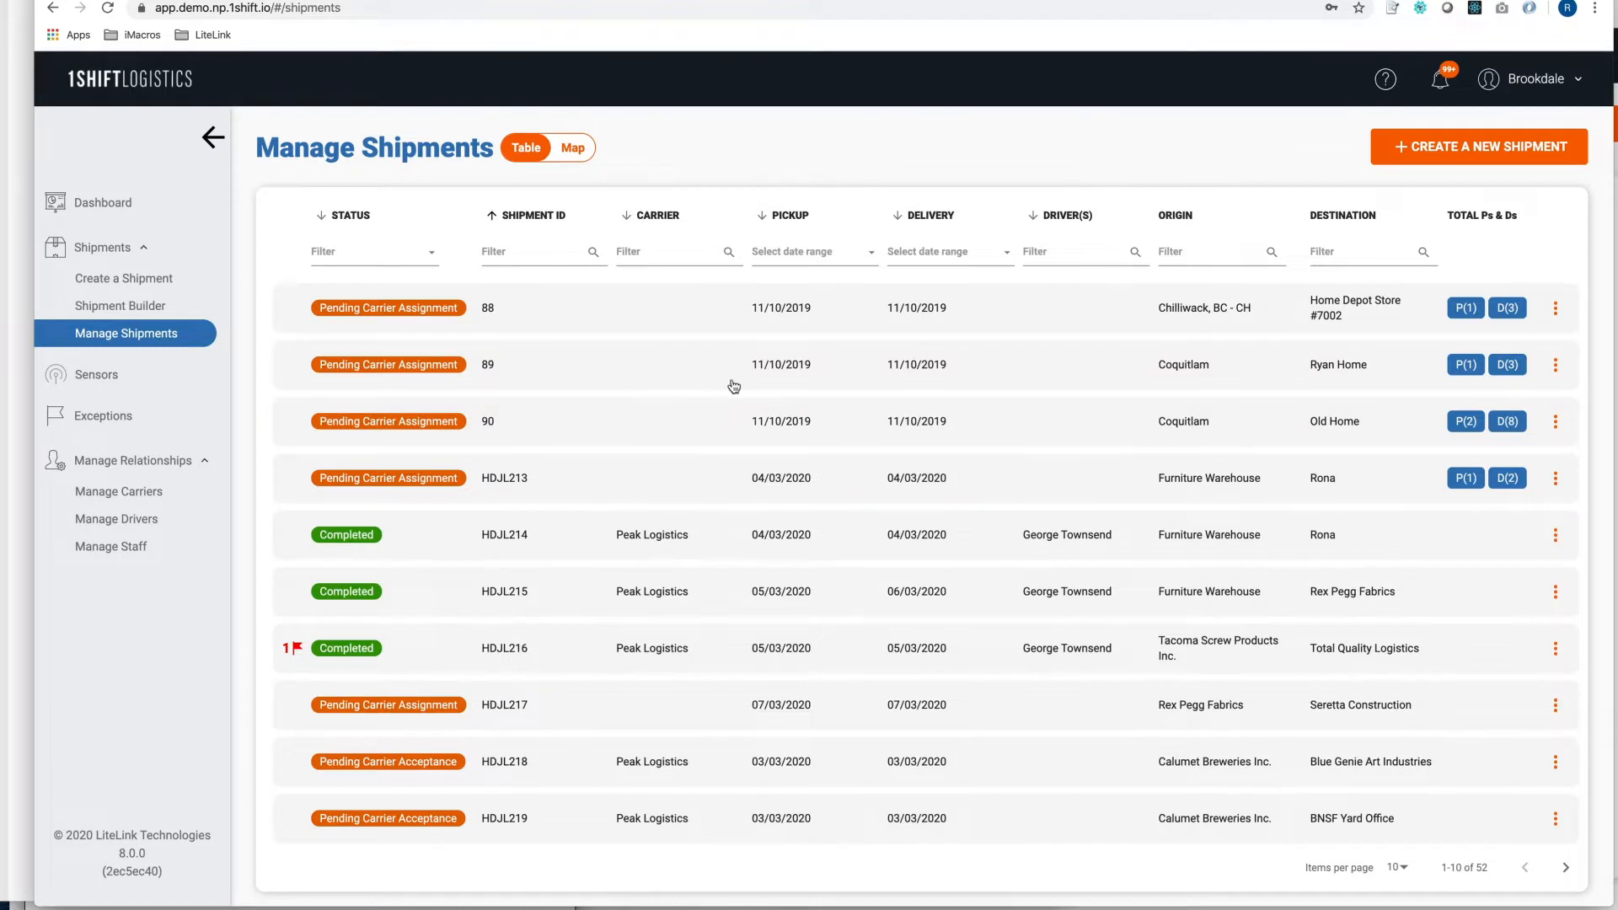
- Review the available shipment statuses and filter the shipment list to Only Active Shipments
click(431, 253)
scroll(382, 455, down, 2)
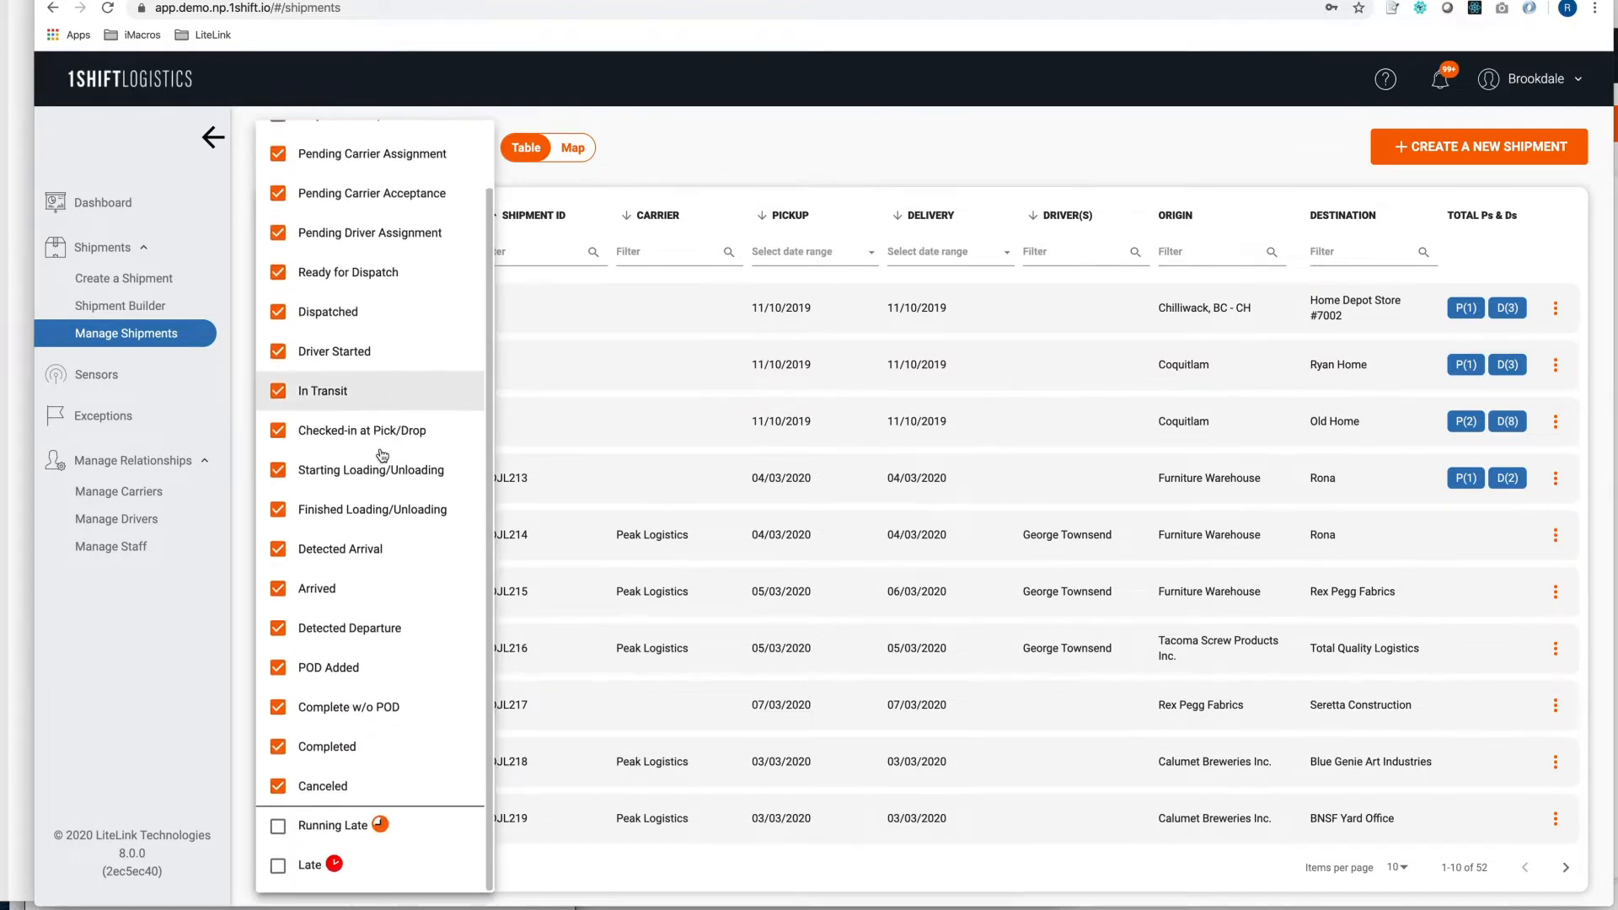
scroll(382, 455, up, 2)
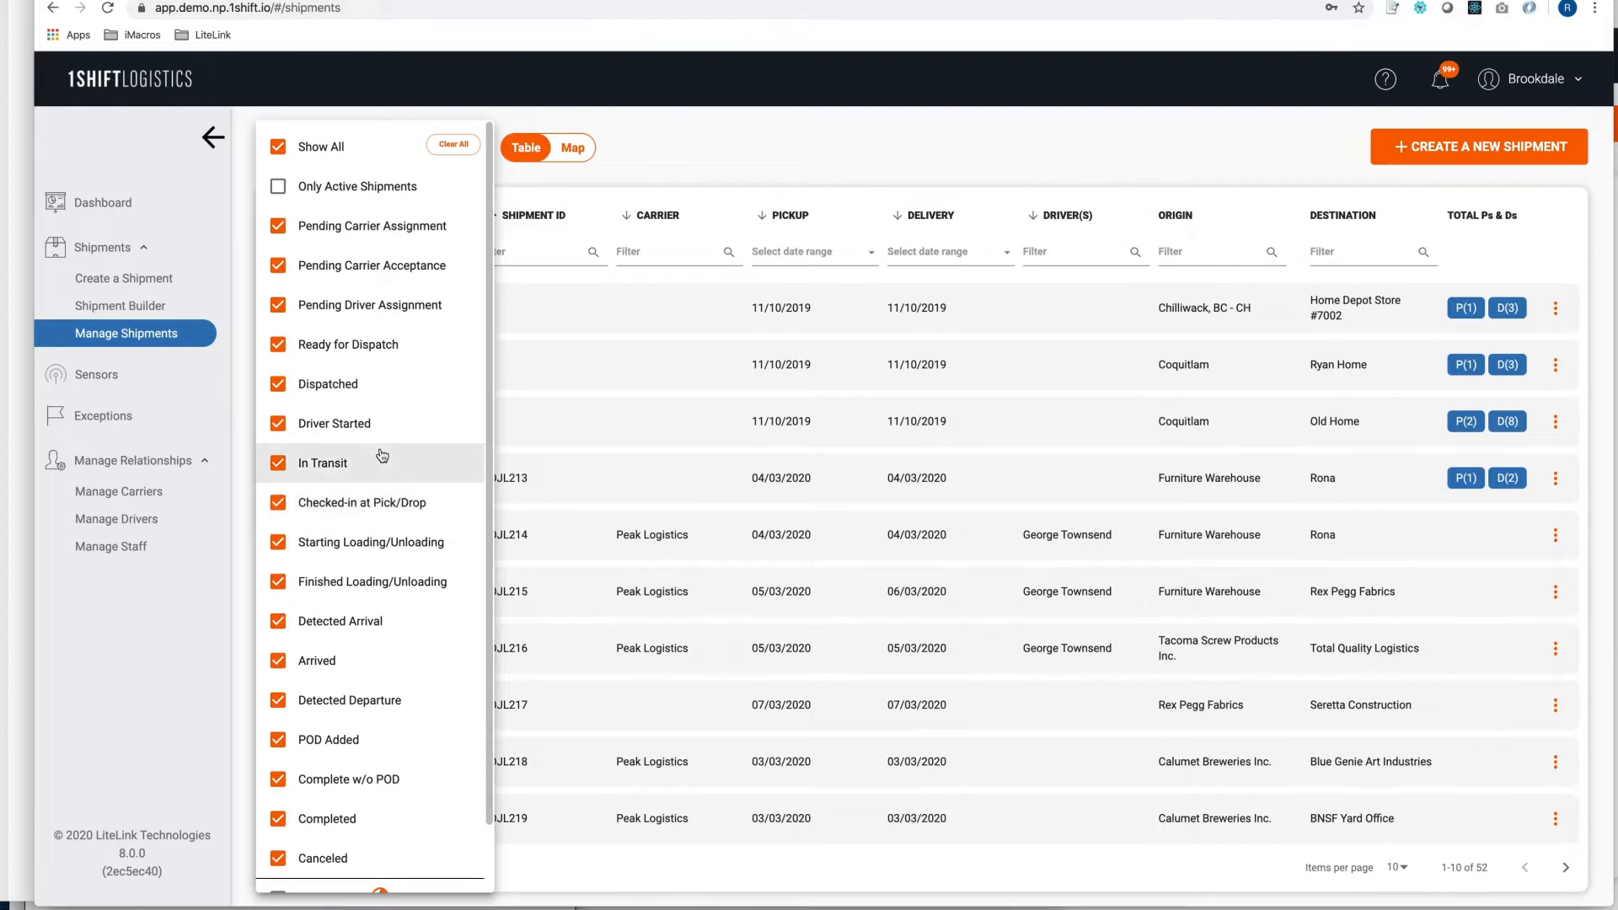
scroll(382, 455, down, 2)
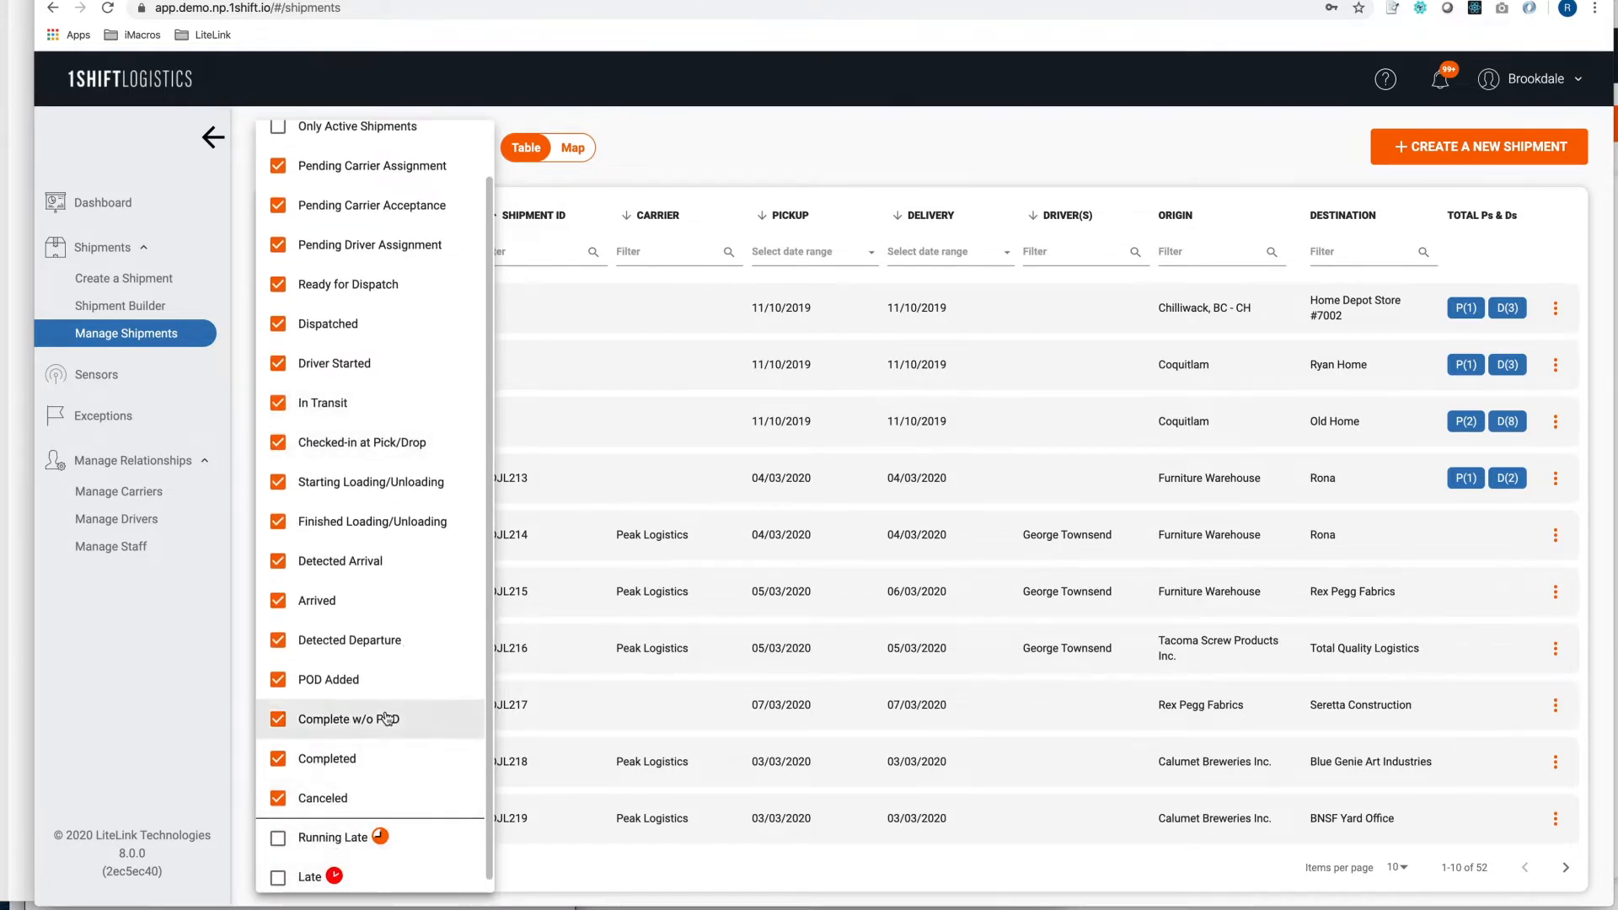
scroll(379, 717, up, 2)
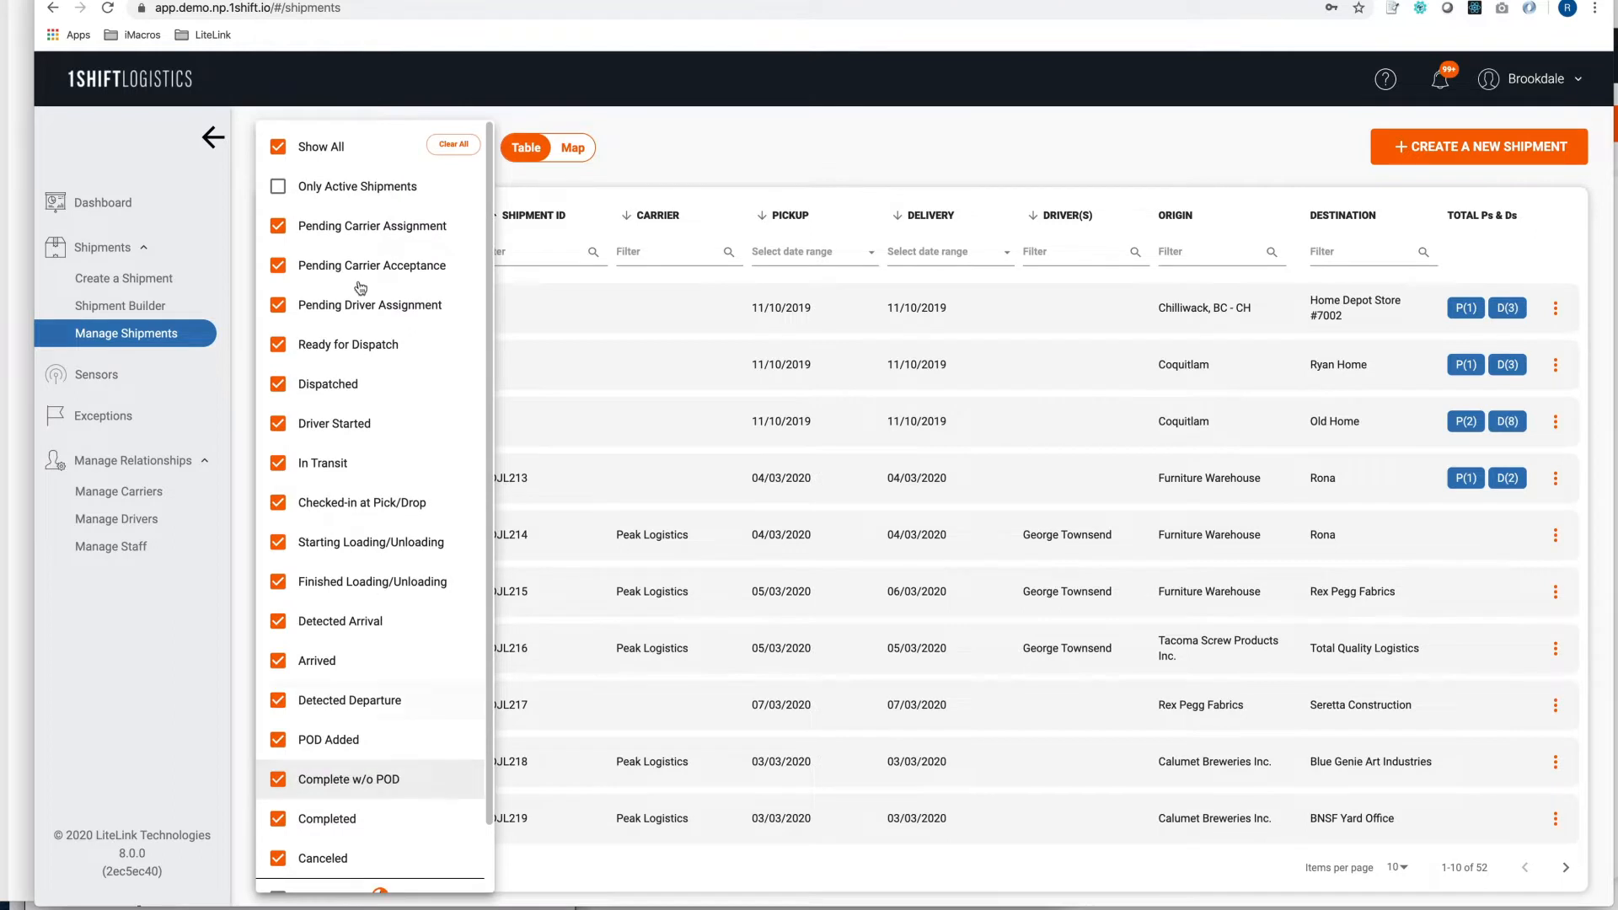
click(347, 189)
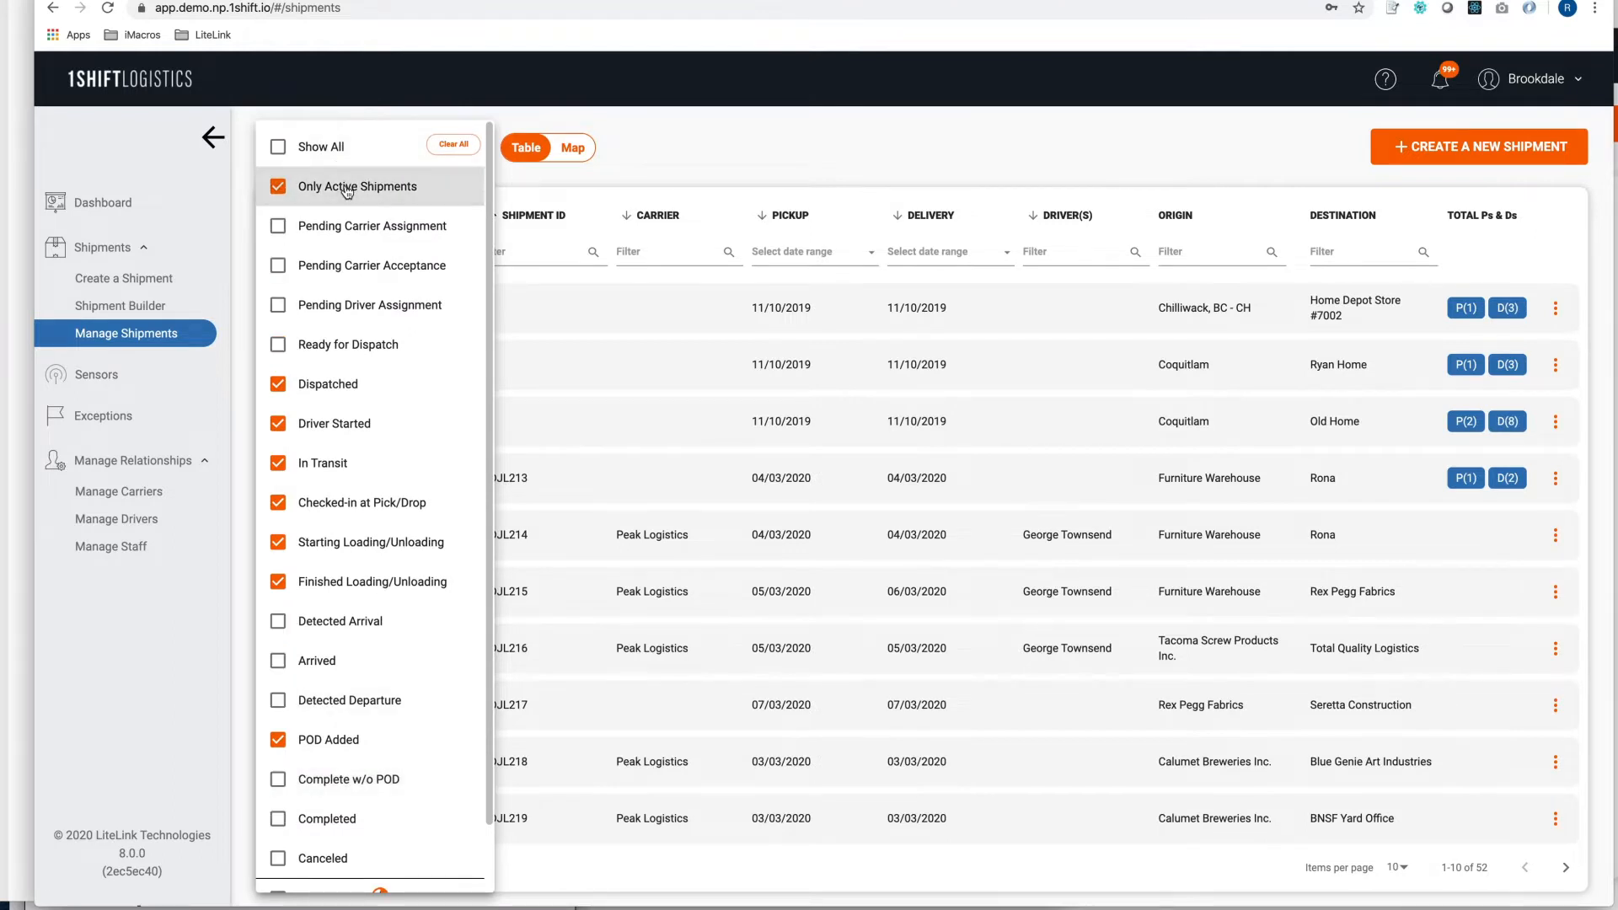
click(662, 135)
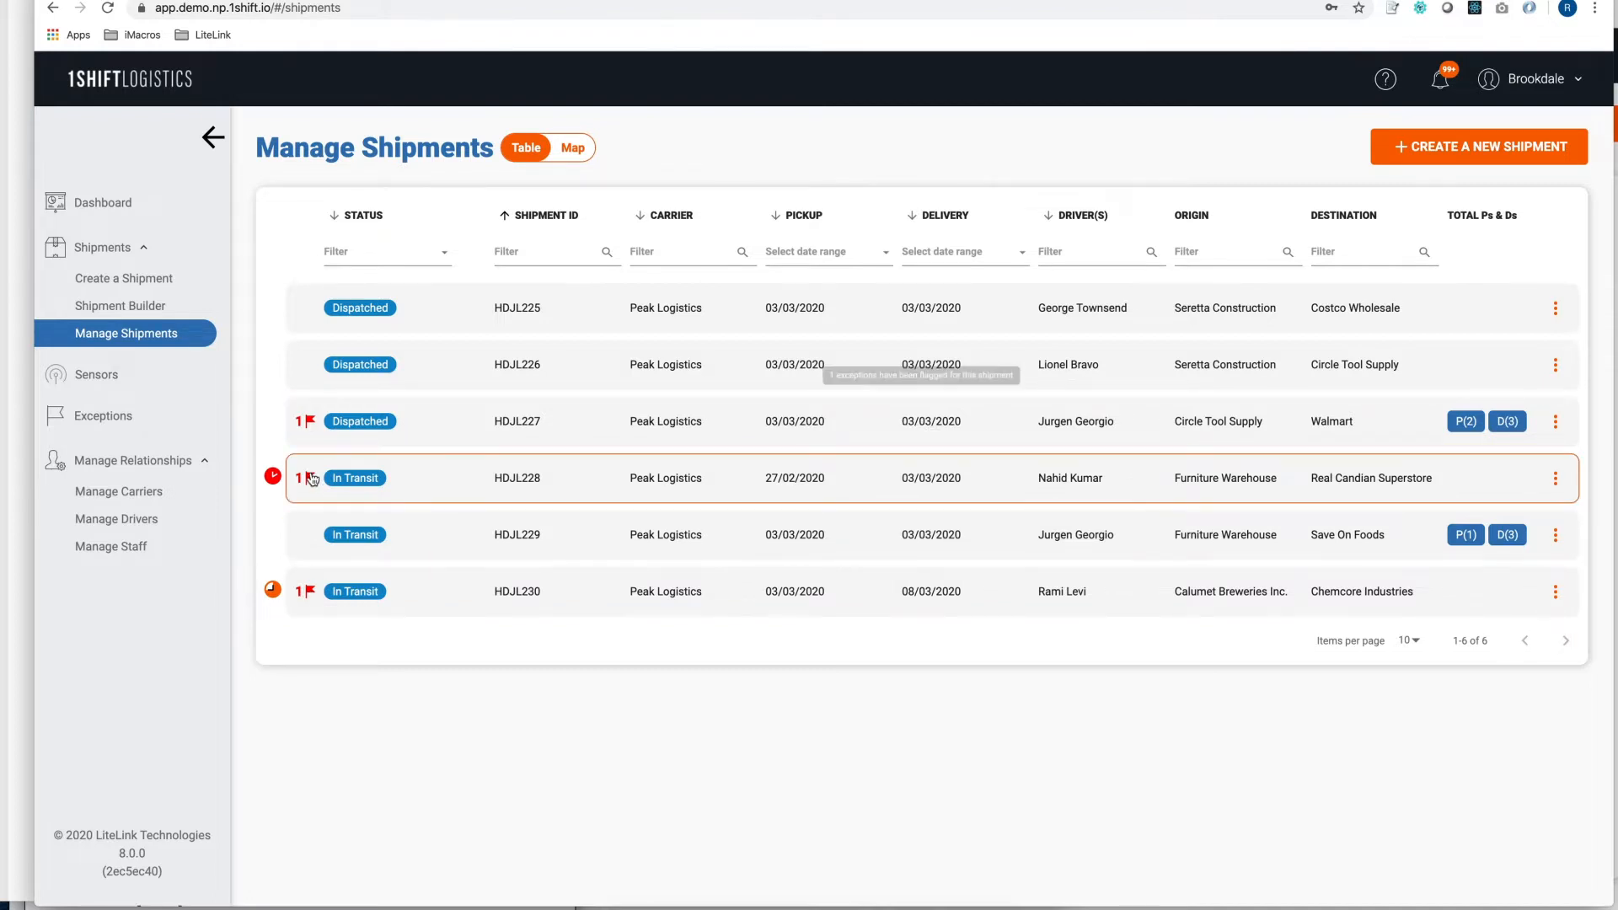
- Show the active shipments on the map and examine their routes across the whole United States
mouse_move(273, 482)
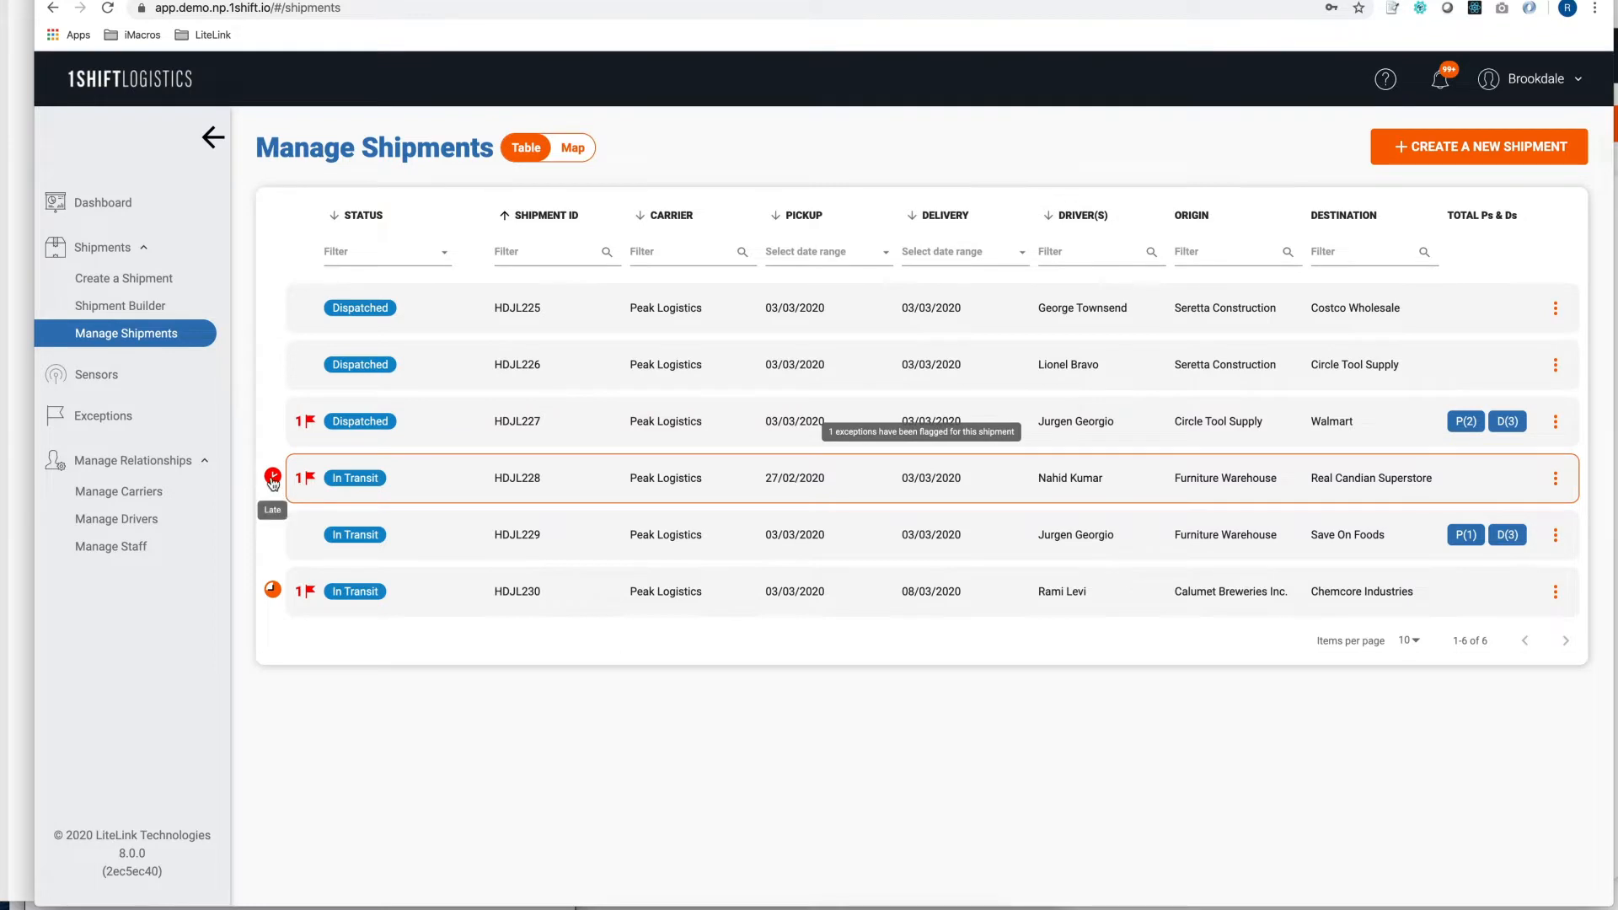
mouse_move(272, 589)
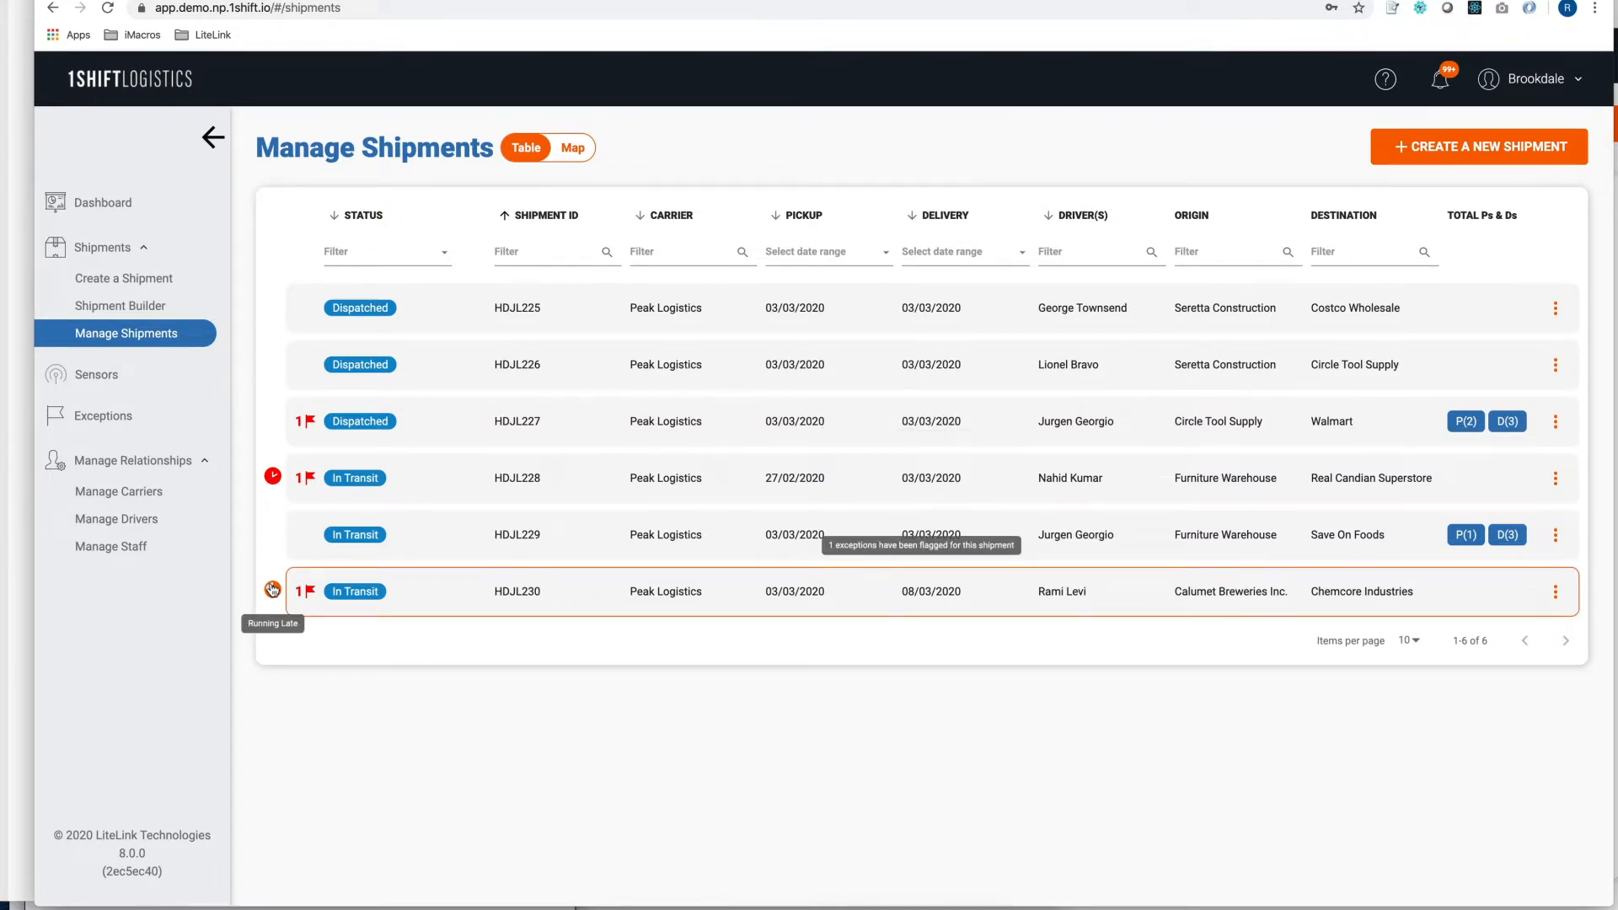
click(582, 156)
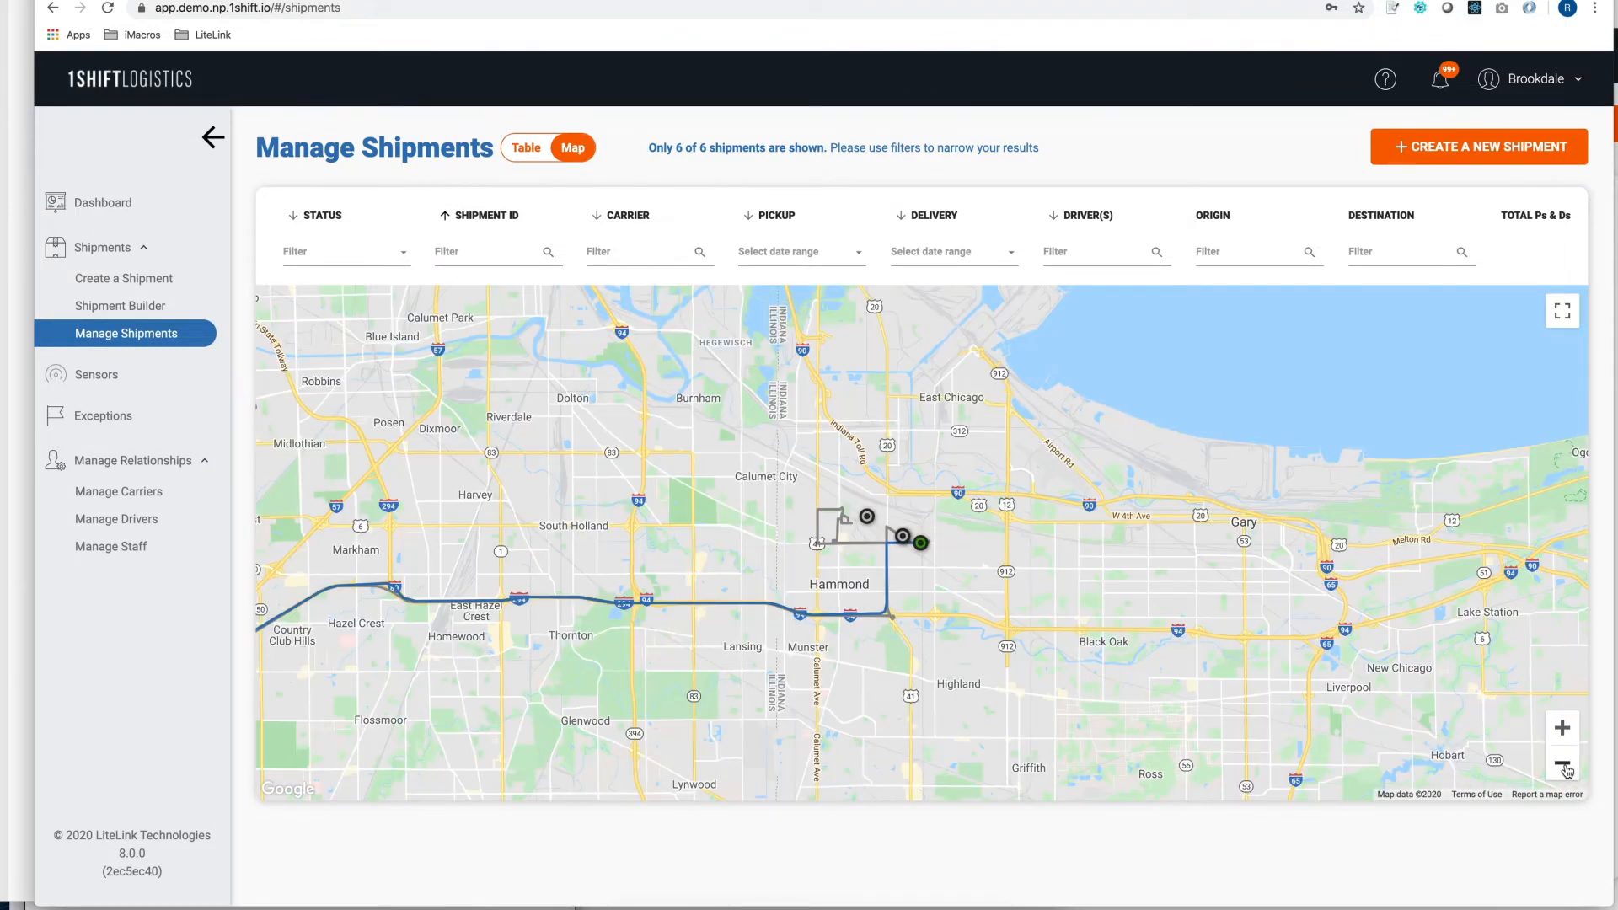
click(1564, 766)
click(1563, 766)
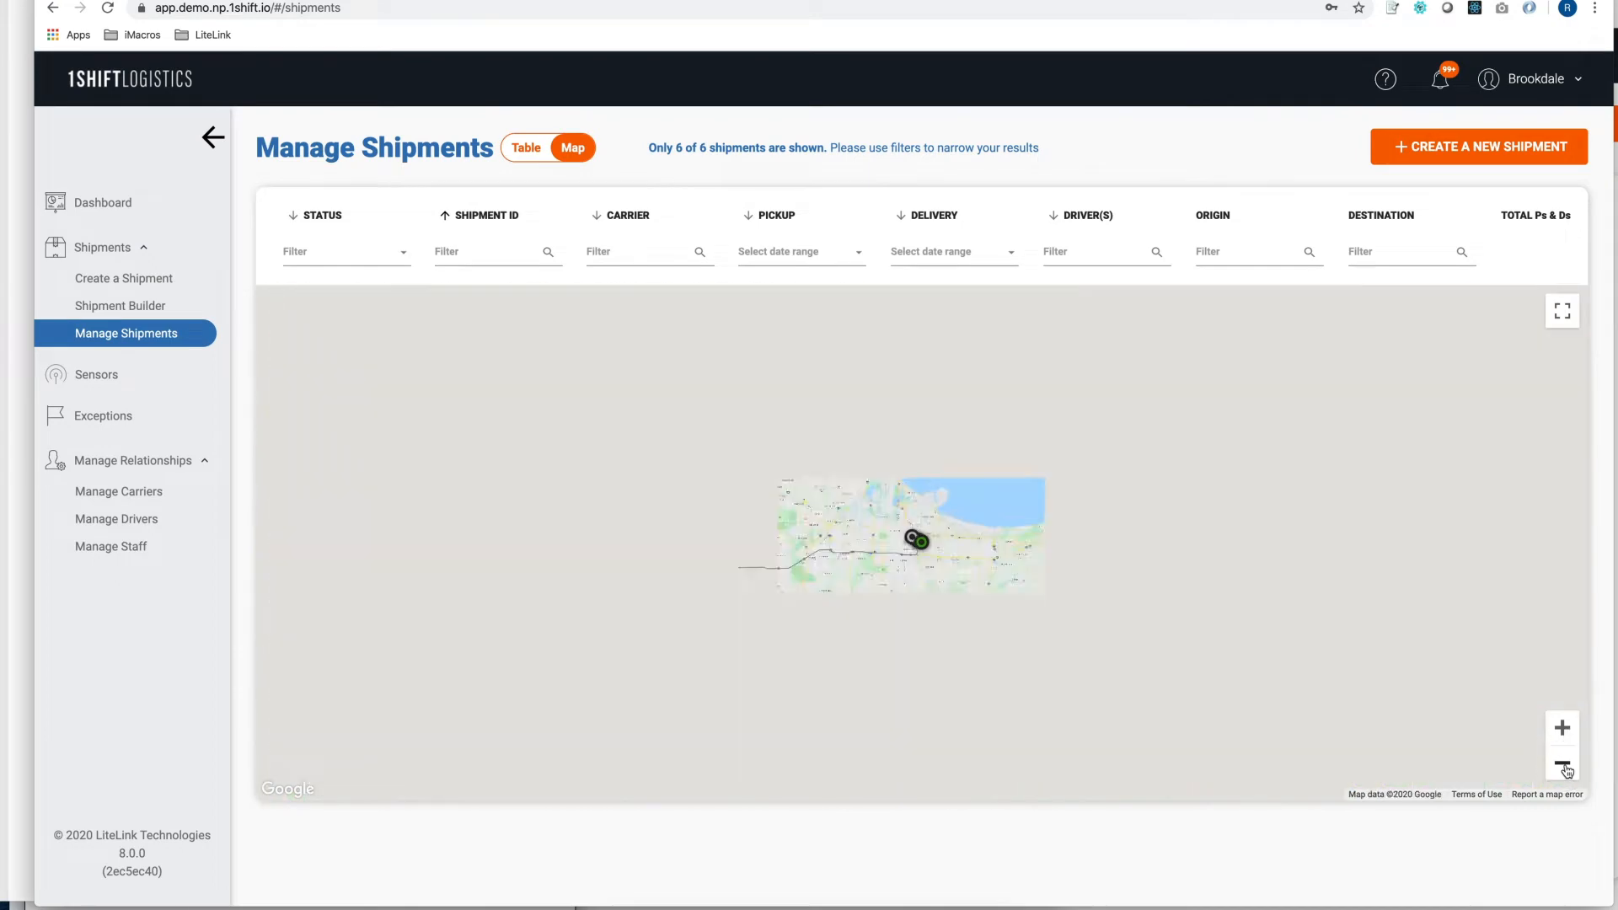
click(1564, 766)
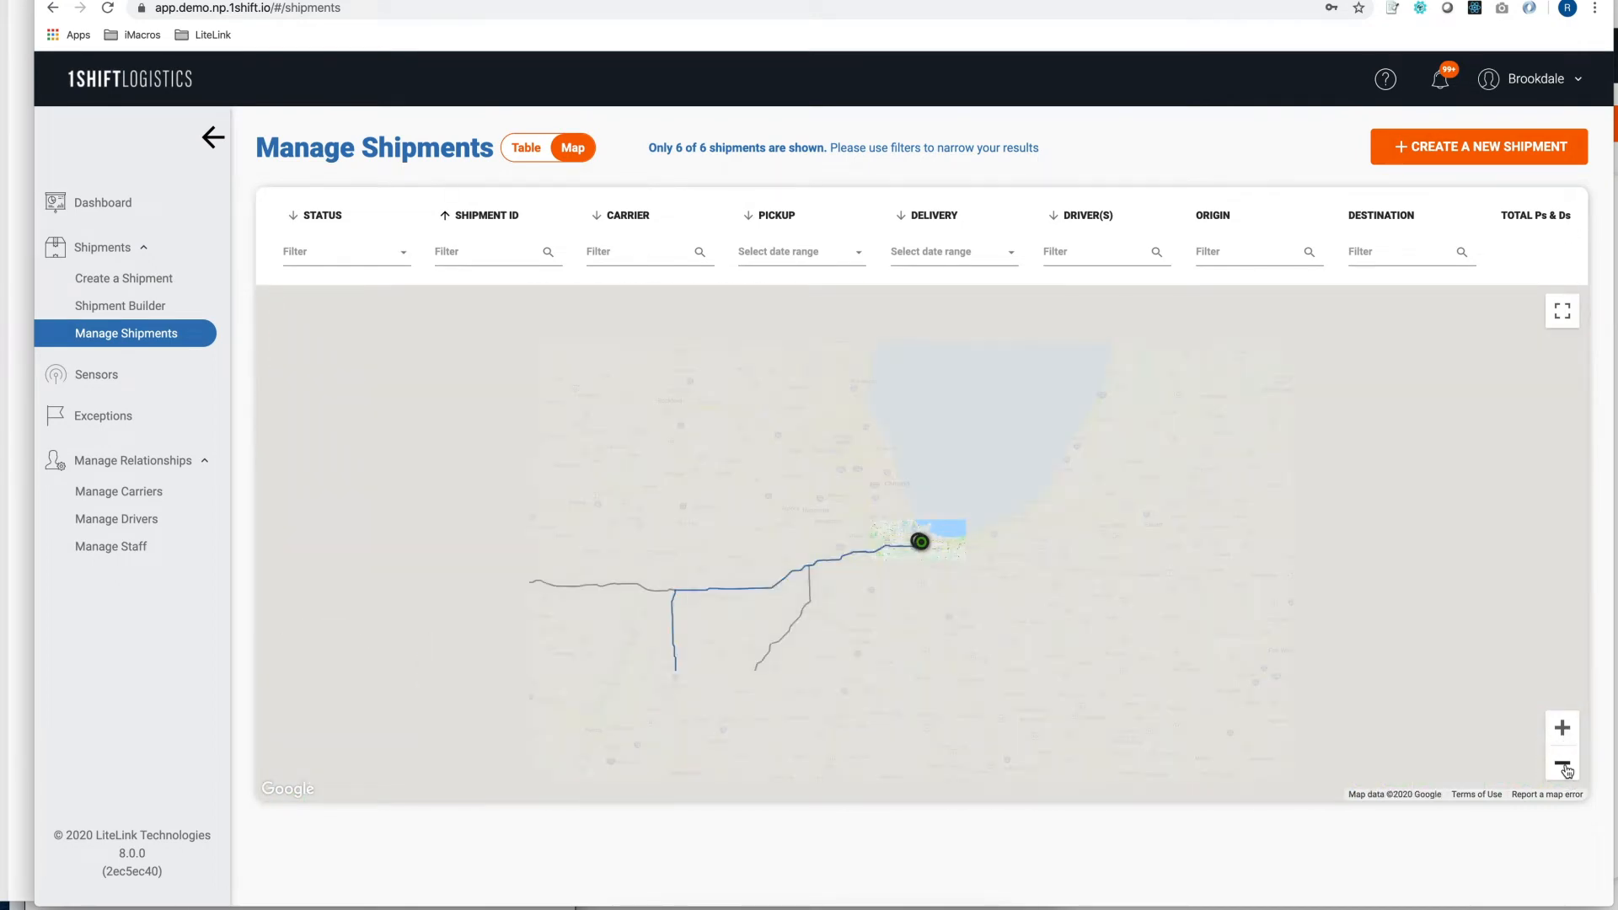
click(1563, 766)
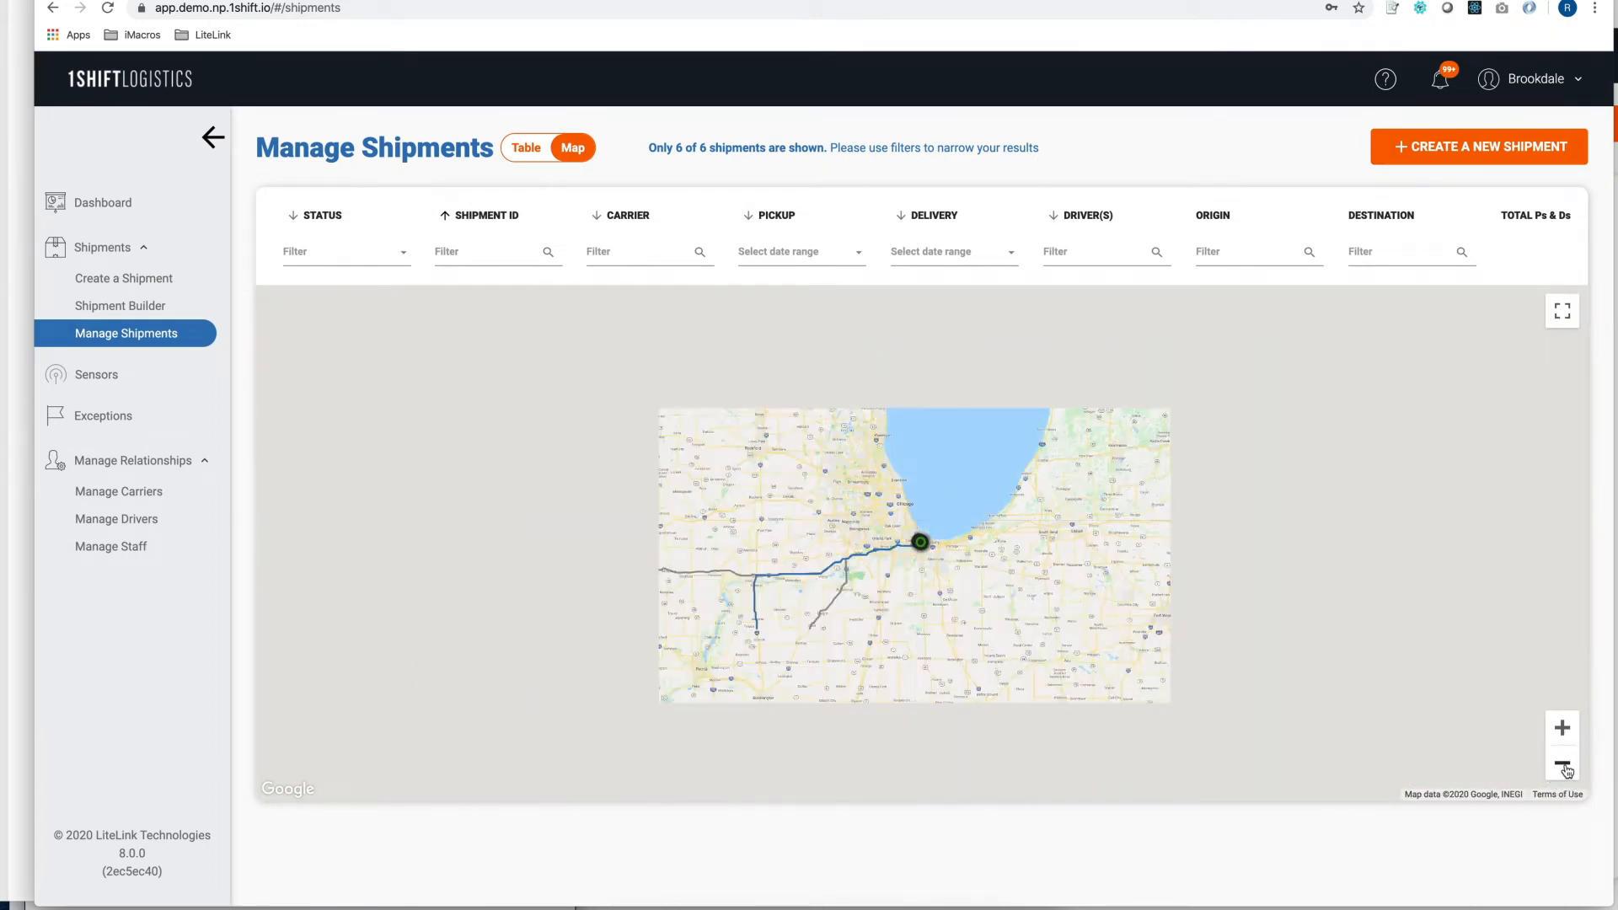
click(1564, 766)
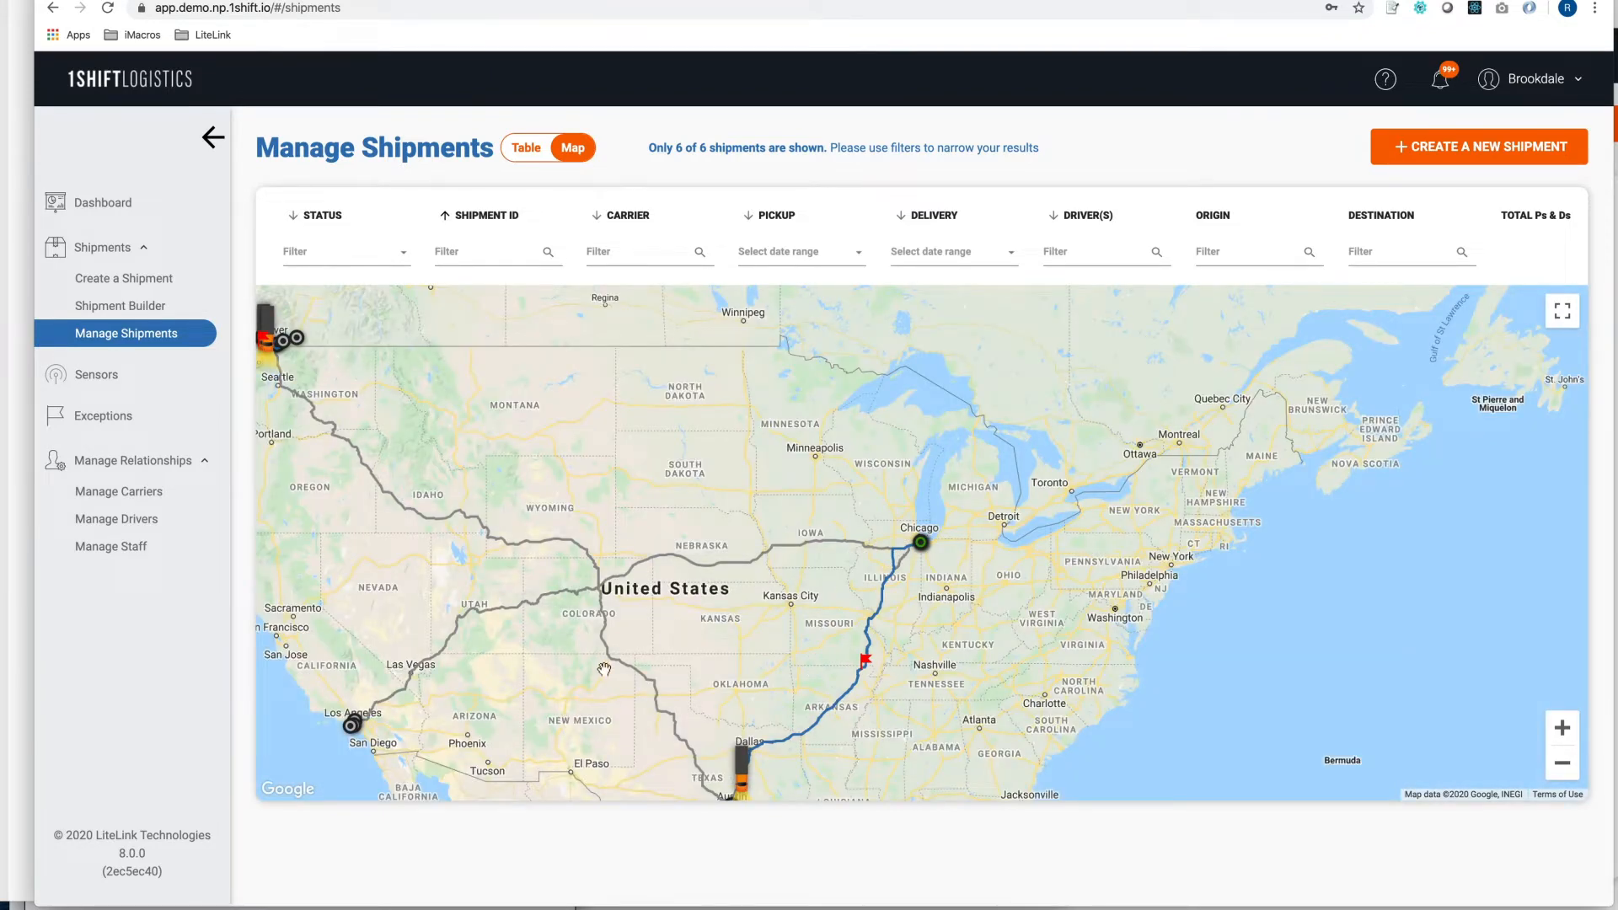
click(810, 640)
drag(423, 433, 620, 507)
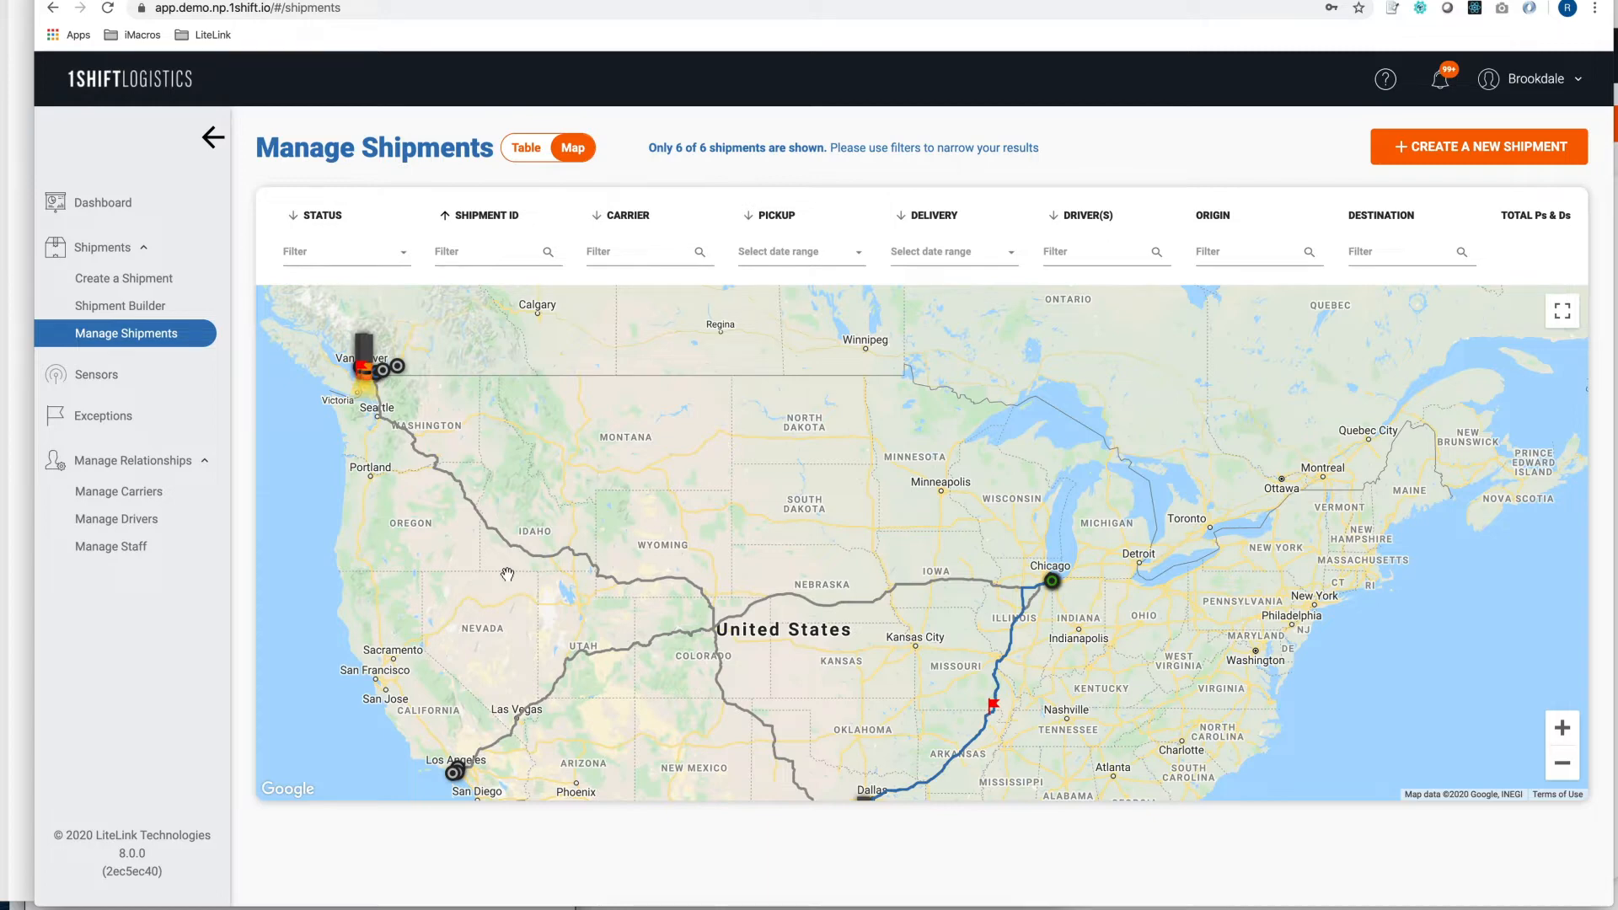
- Return the shipments to the table view and set the status filter to Show All
click(527, 160)
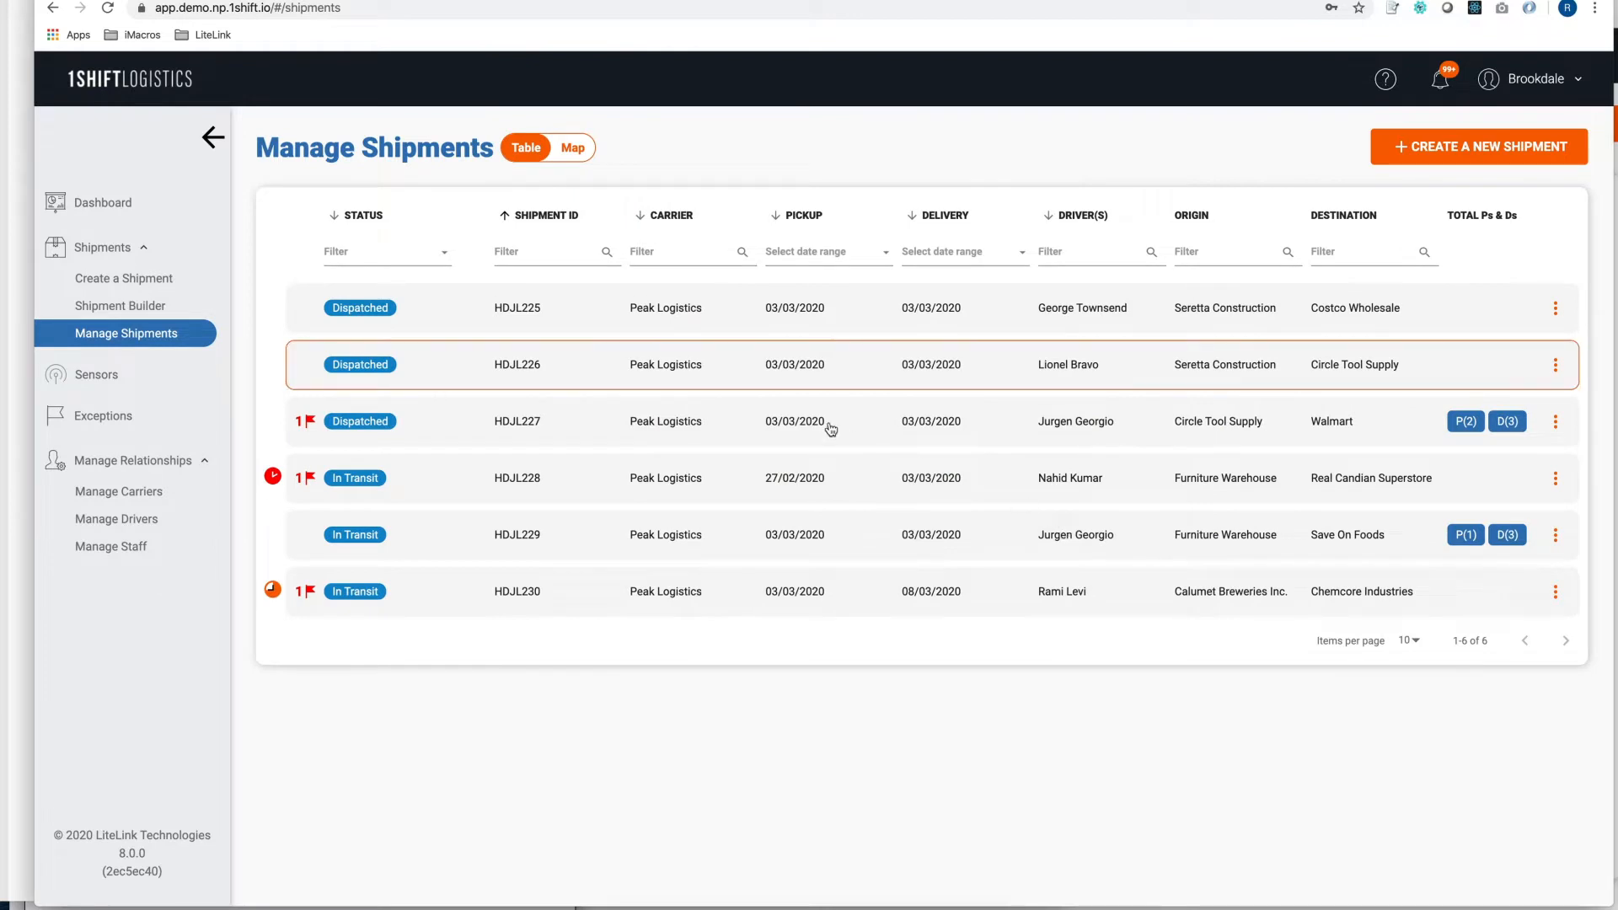
click(442, 253)
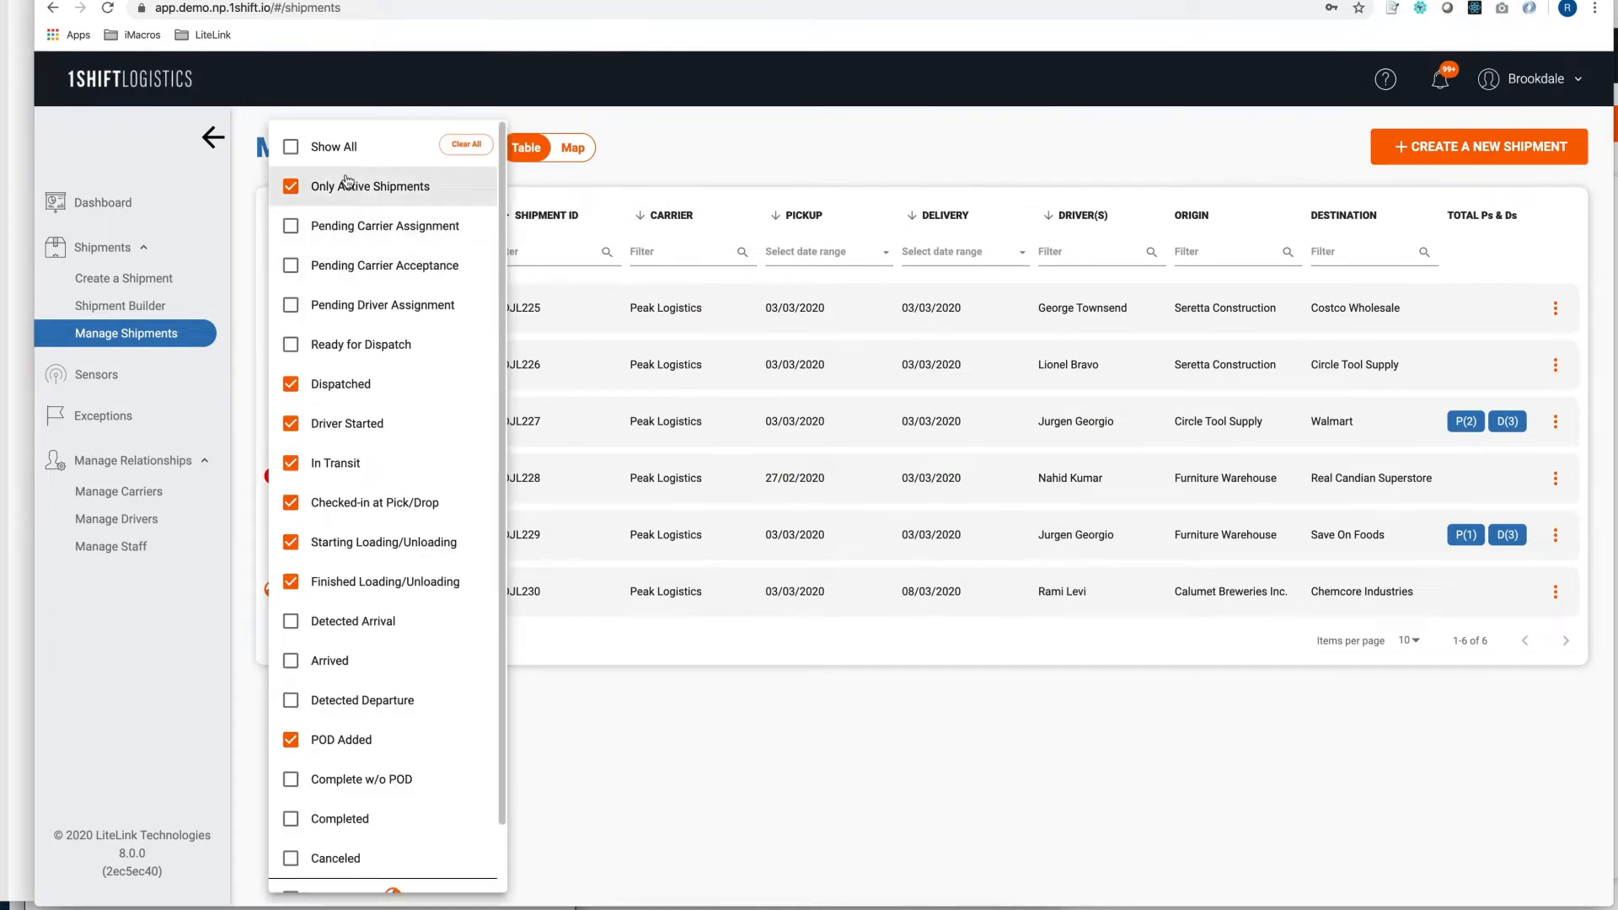
click(338, 147)
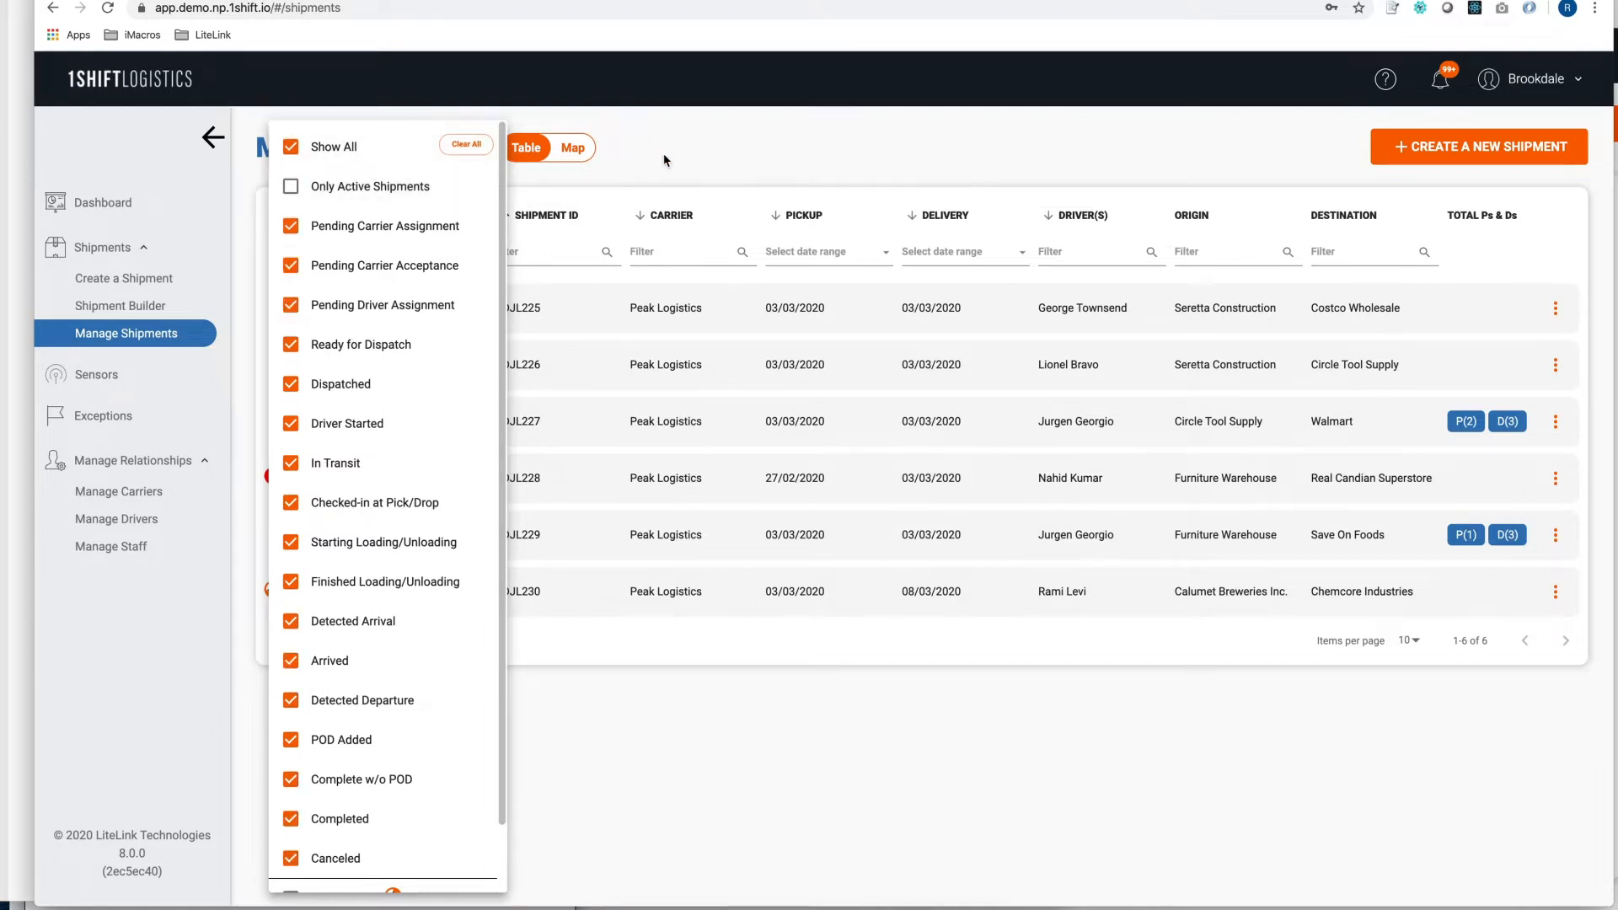
click(695, 153)
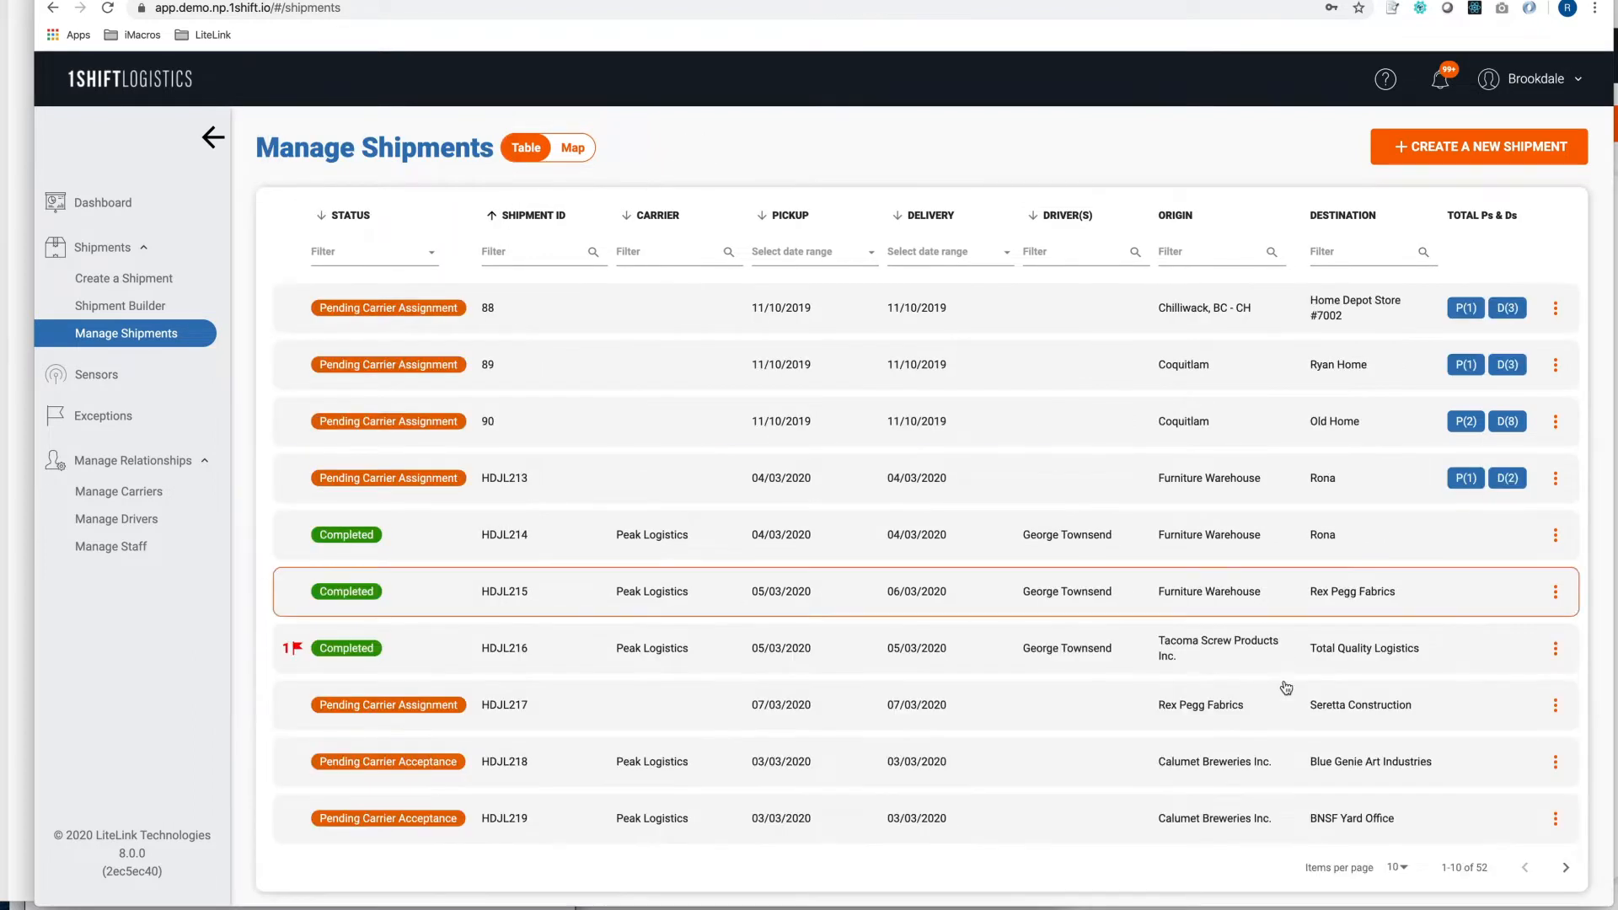
- Open the shipment from Rex Pegg Fabrics to Seretta Construction and examine its shipping details, commodities and attachments
click(756, 712)
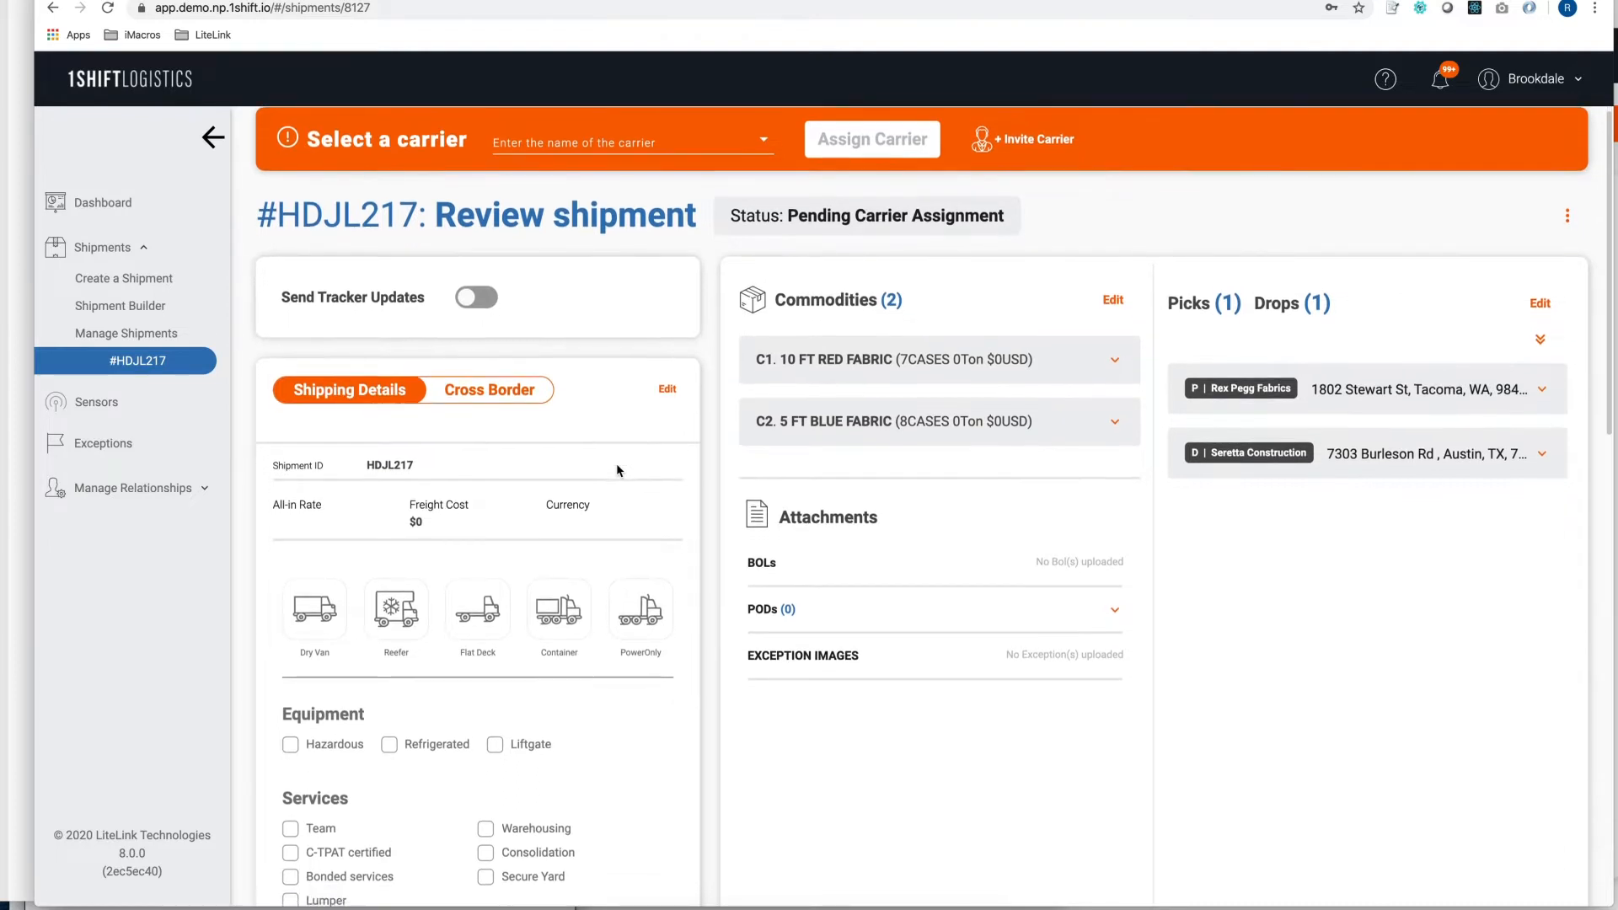
scroll(618, 470, down, 3)
scroll(618, 470, down, 1)
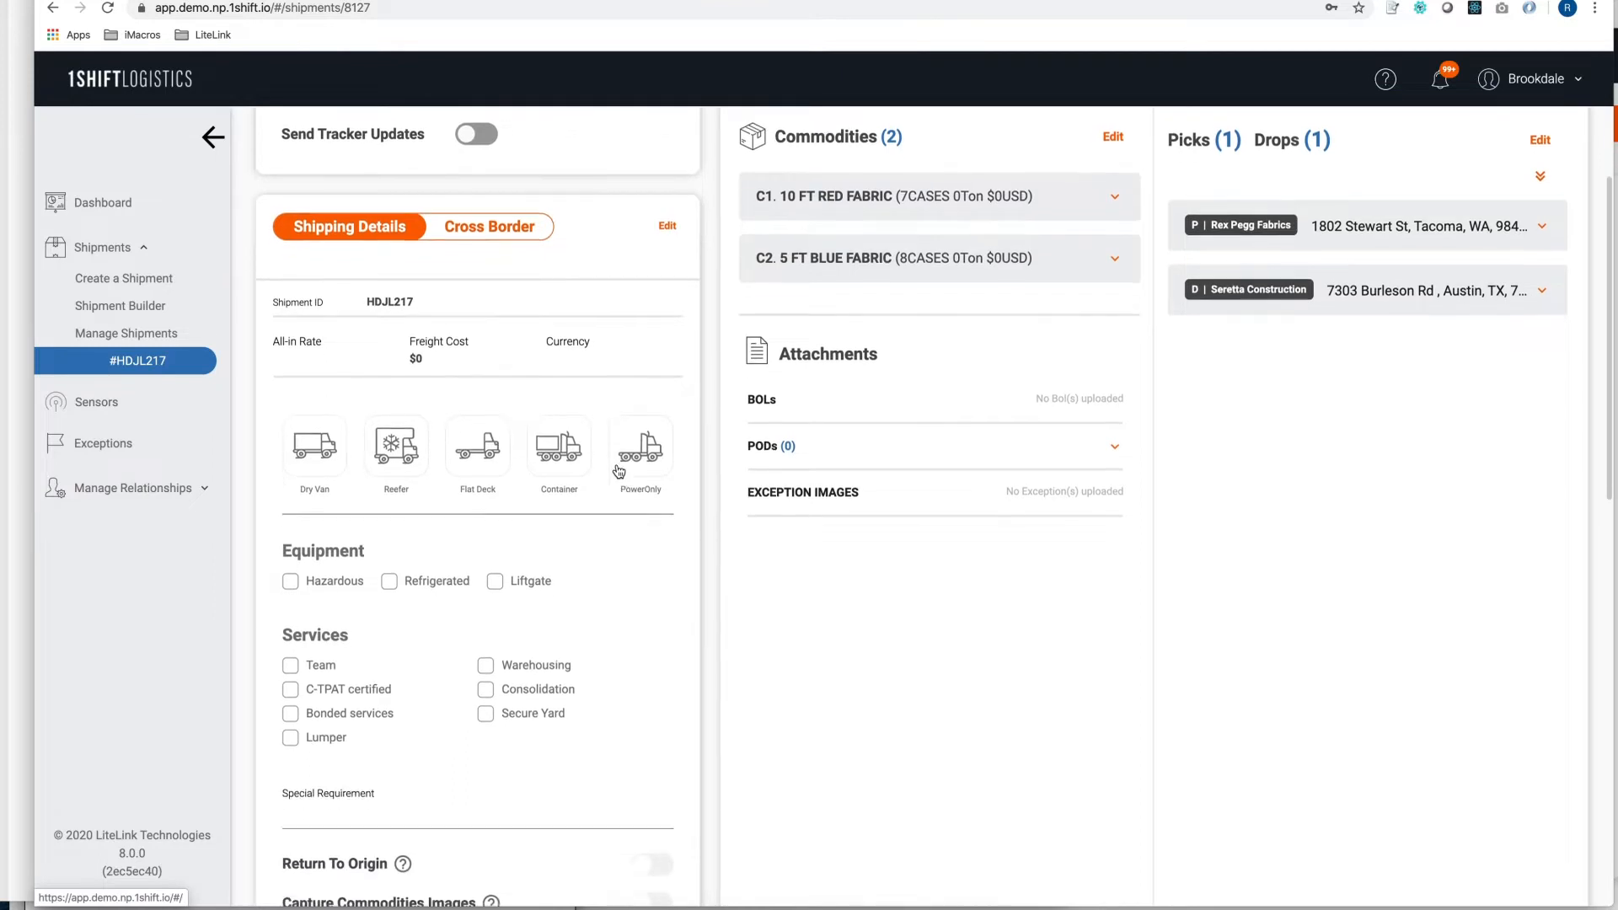
scroll(620, 471, down, 1)
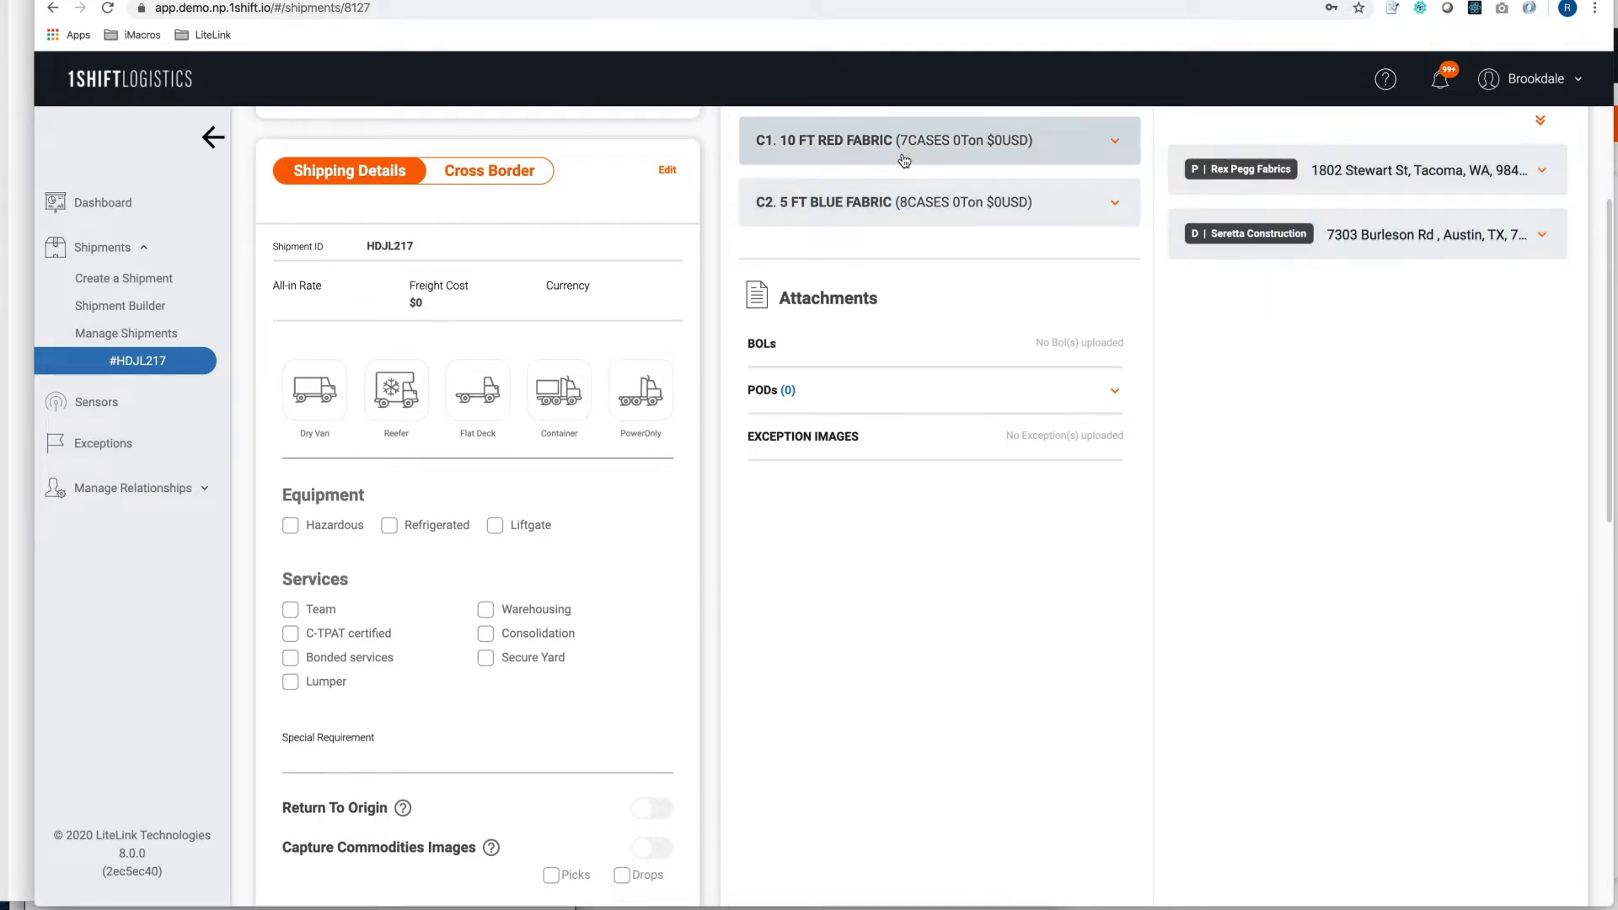
scroll(571, 534, down, 1)
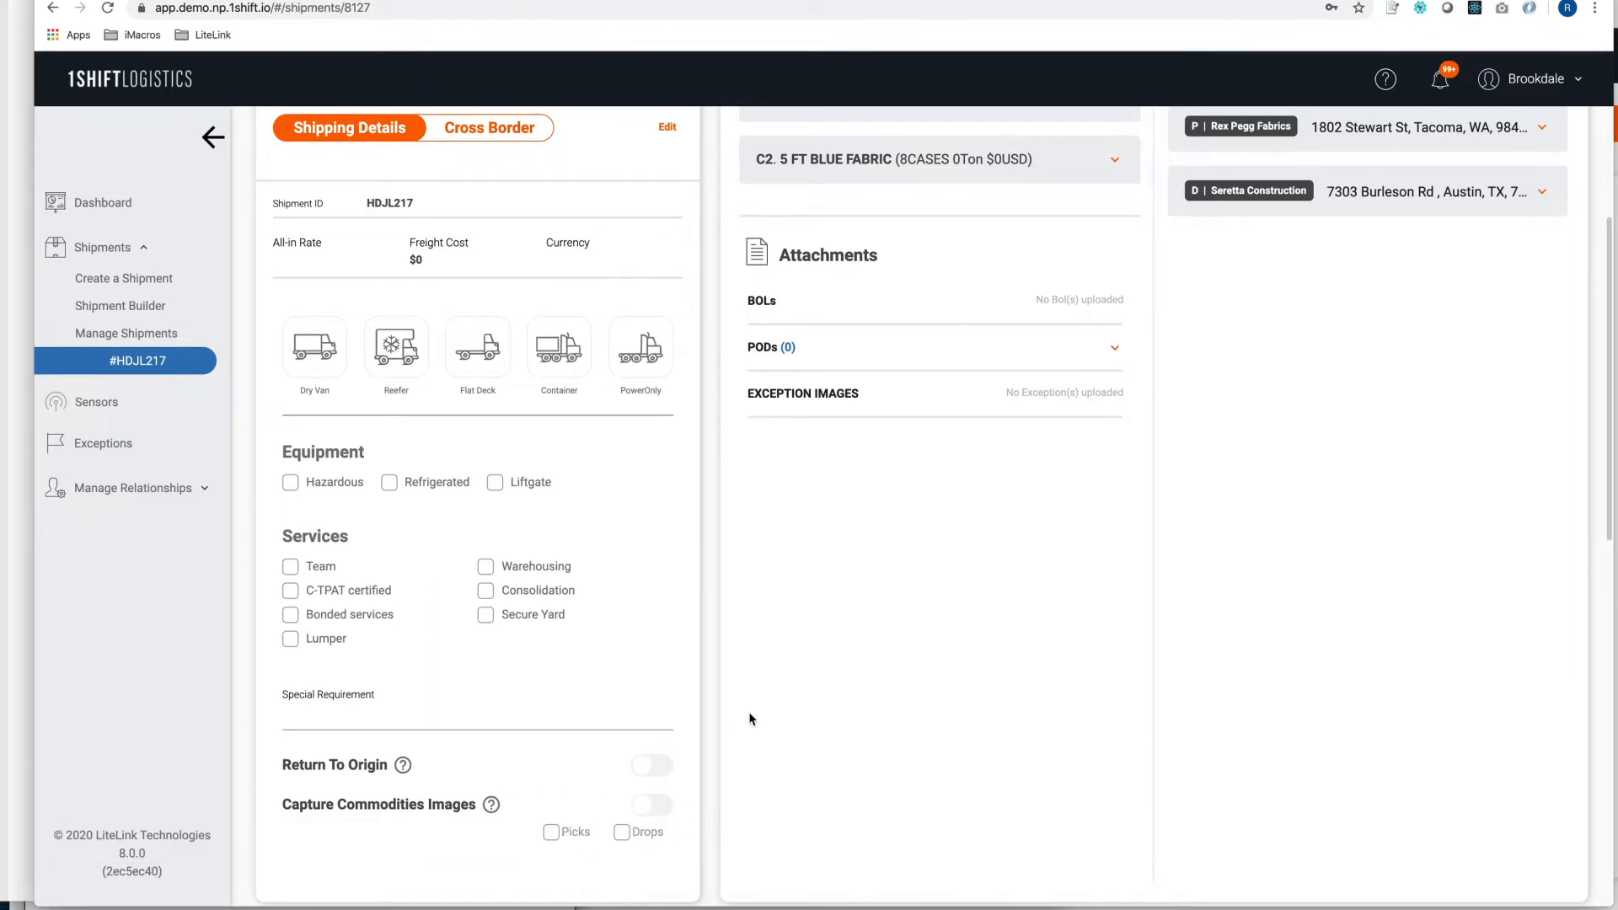
scroll(751, 719, down, 2)
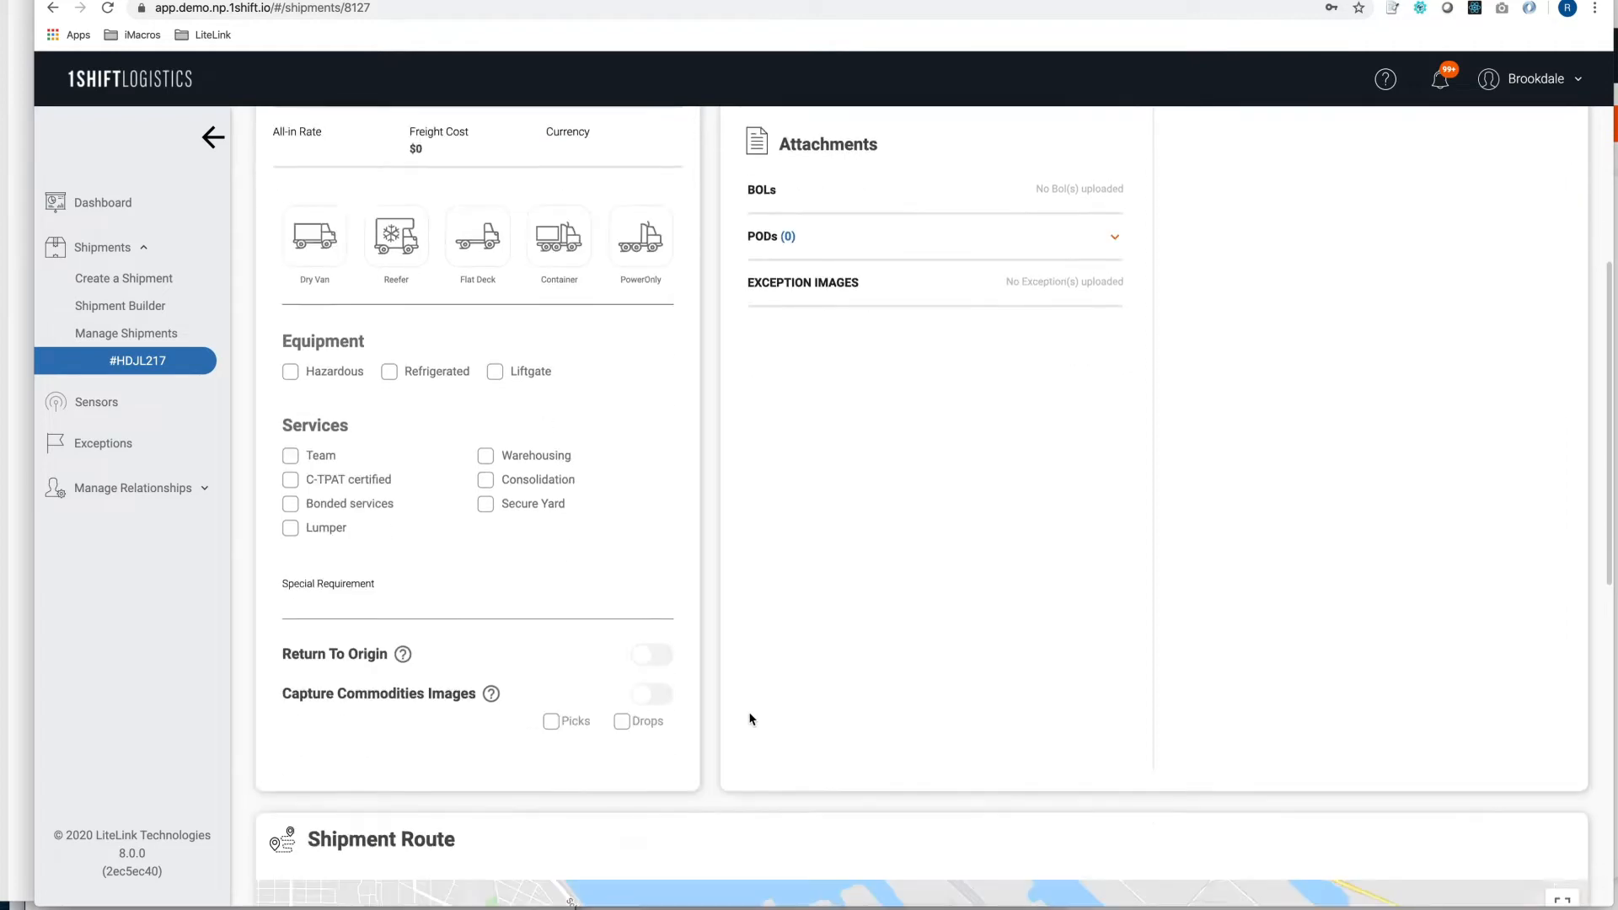
- Examine the shipment's route over a wider area around Tacoma and its status history in the Shipment Log
scroll(749, 713, down, 5)
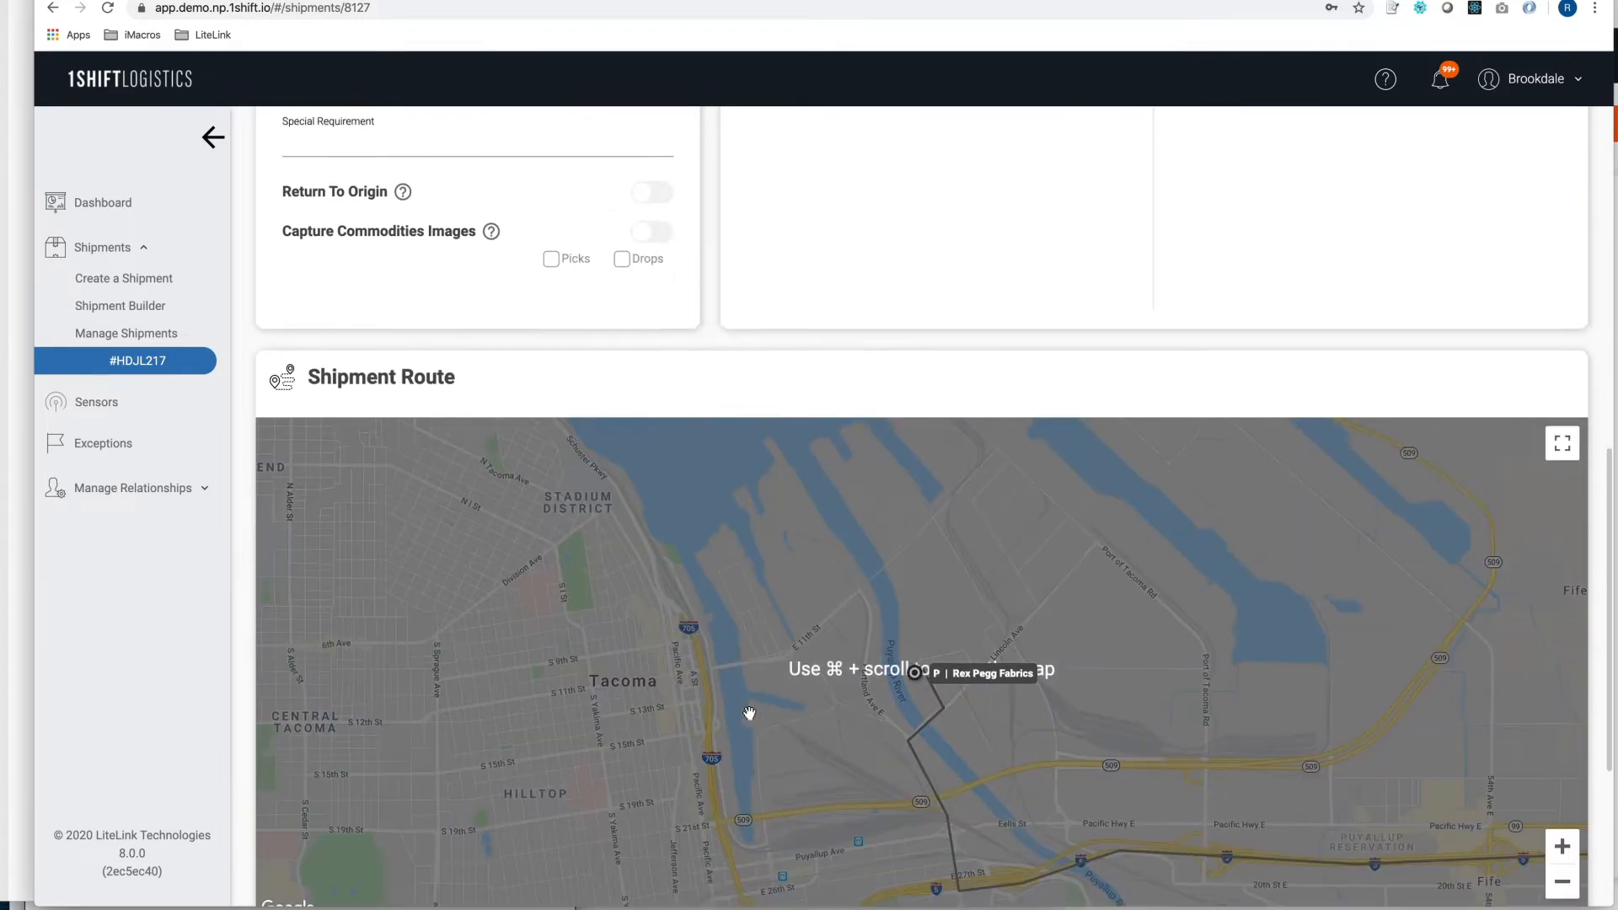
scroll(1334, 741, down, 1)
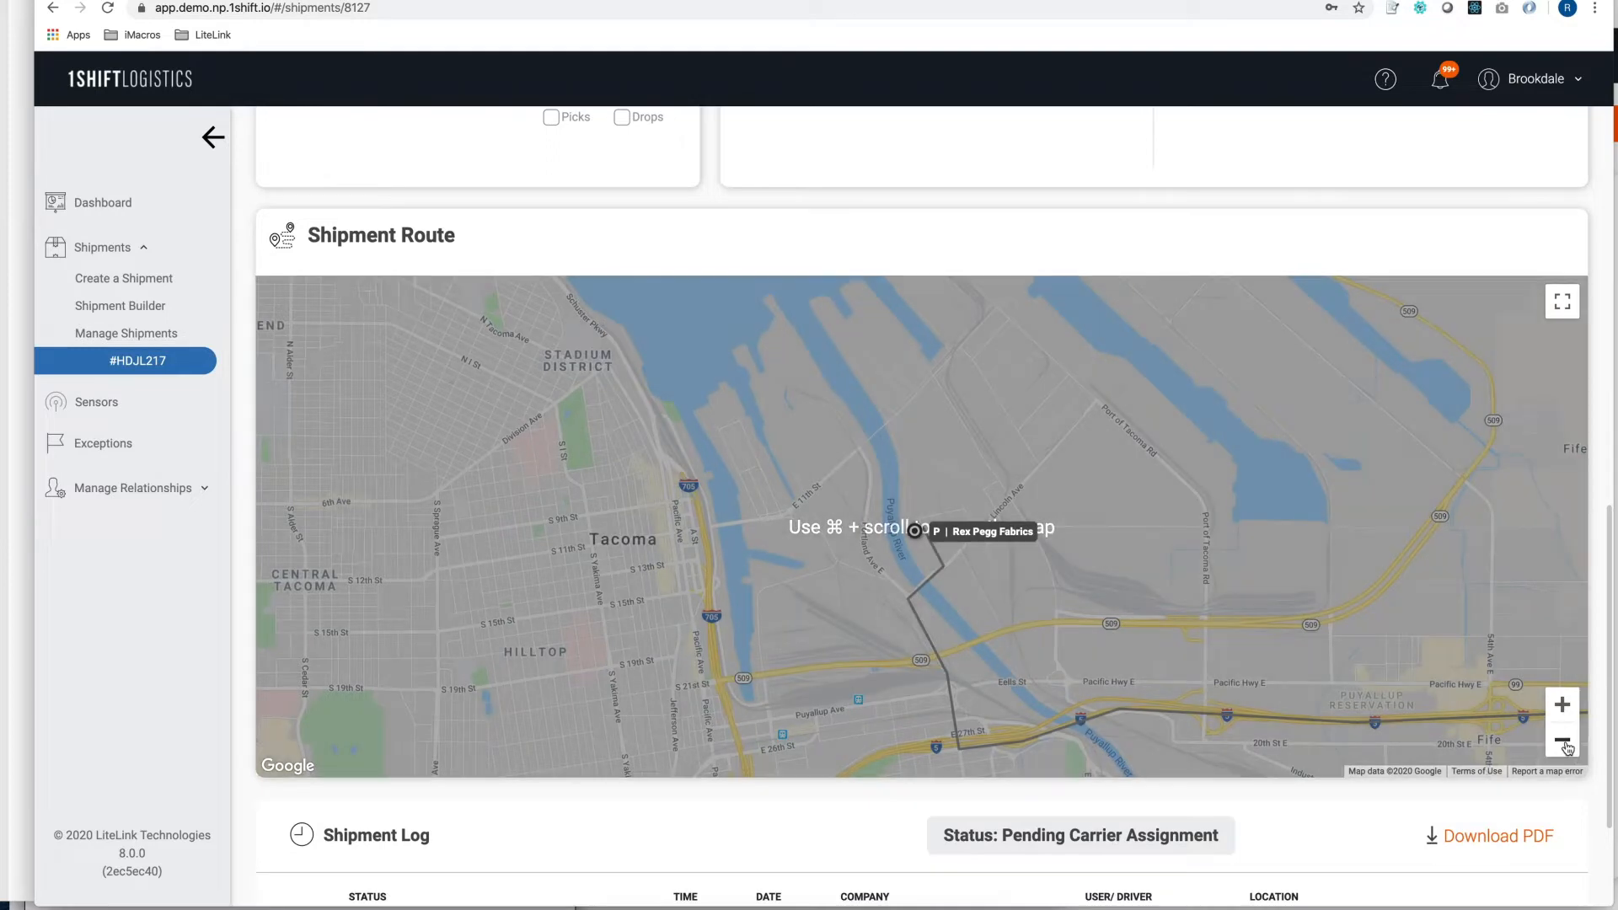
double_click(1563, 743)
click(1563, 744)
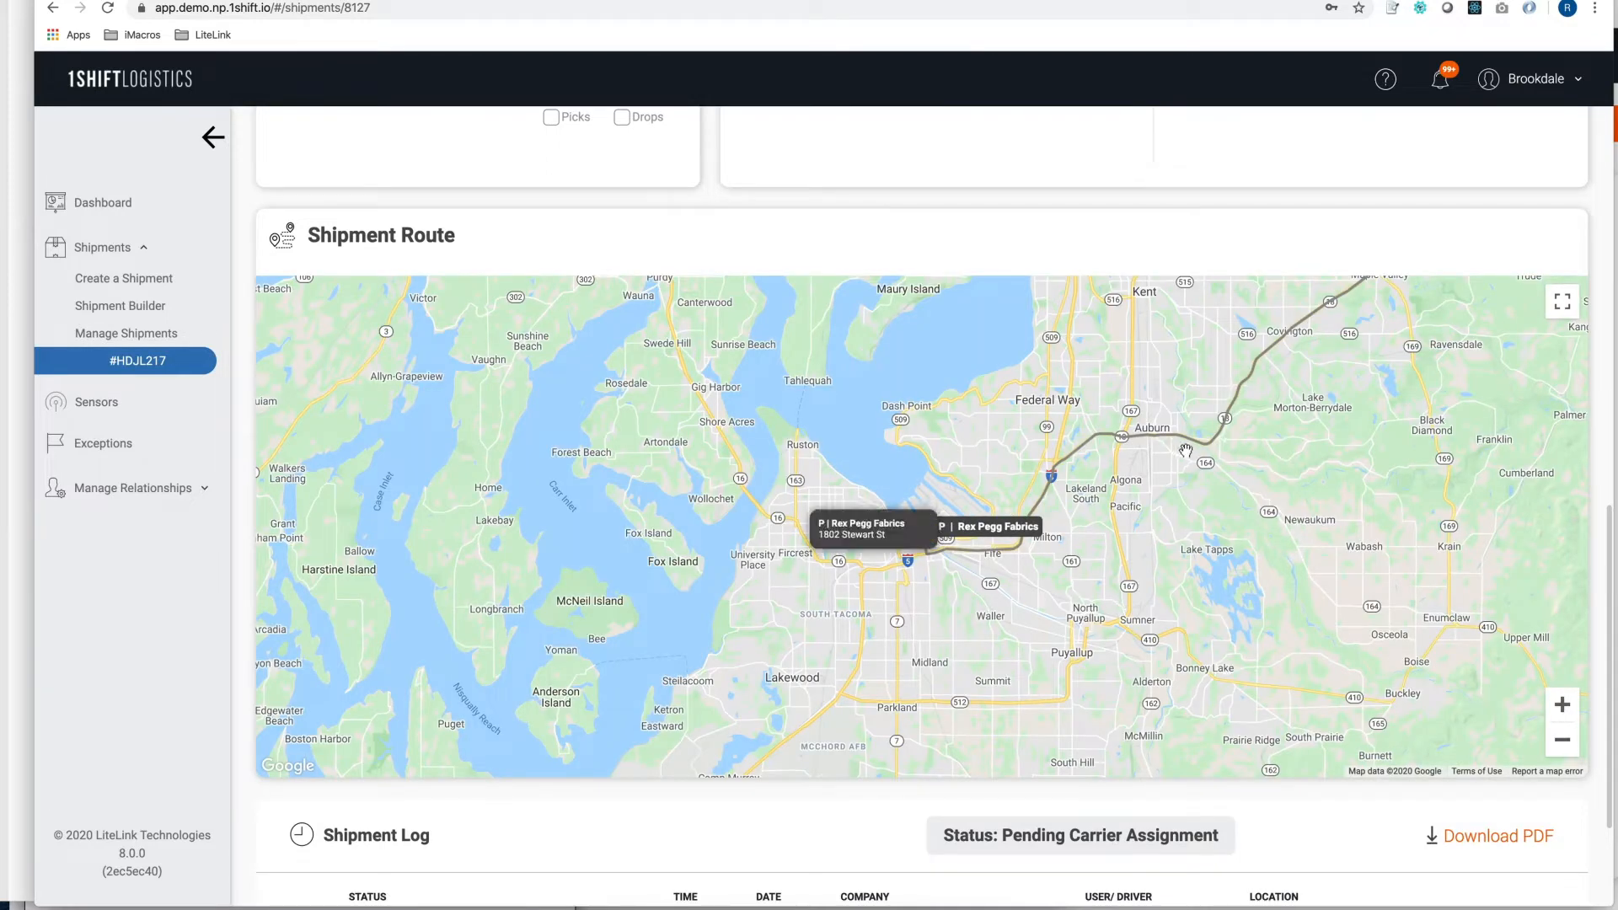
scroll(812, 787, down, 1)
scroll(523, 781, down, 5)
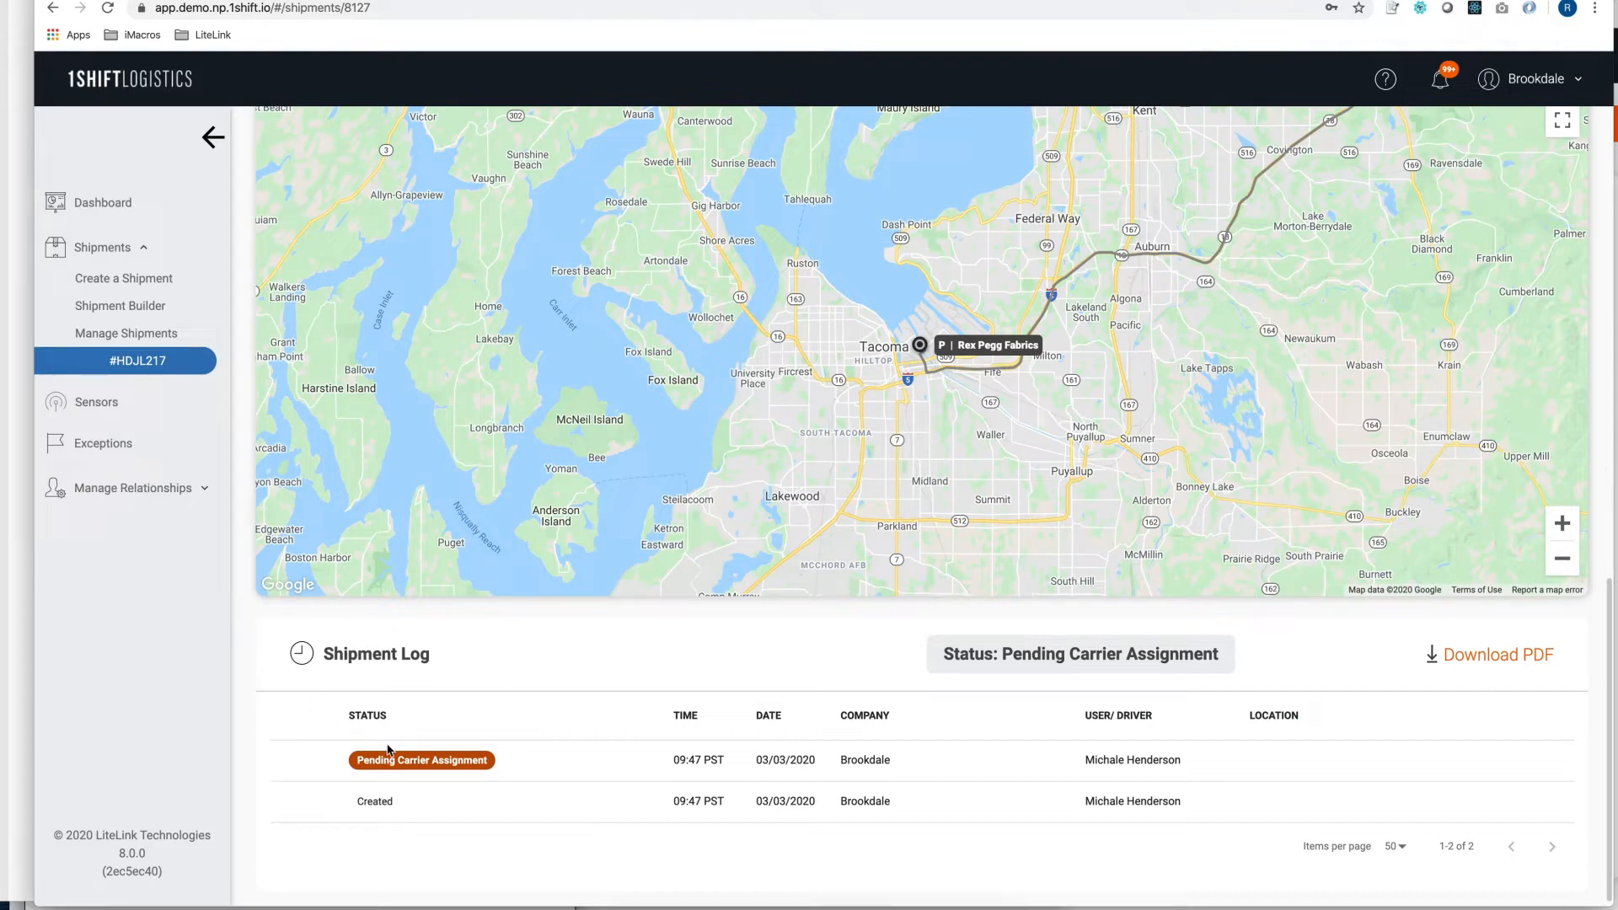
- Select Peak Logistics as the carrier for the shipment and send the assignment request
scroll(258, 695, up, 1)
scroll(257, 694, up, 10)
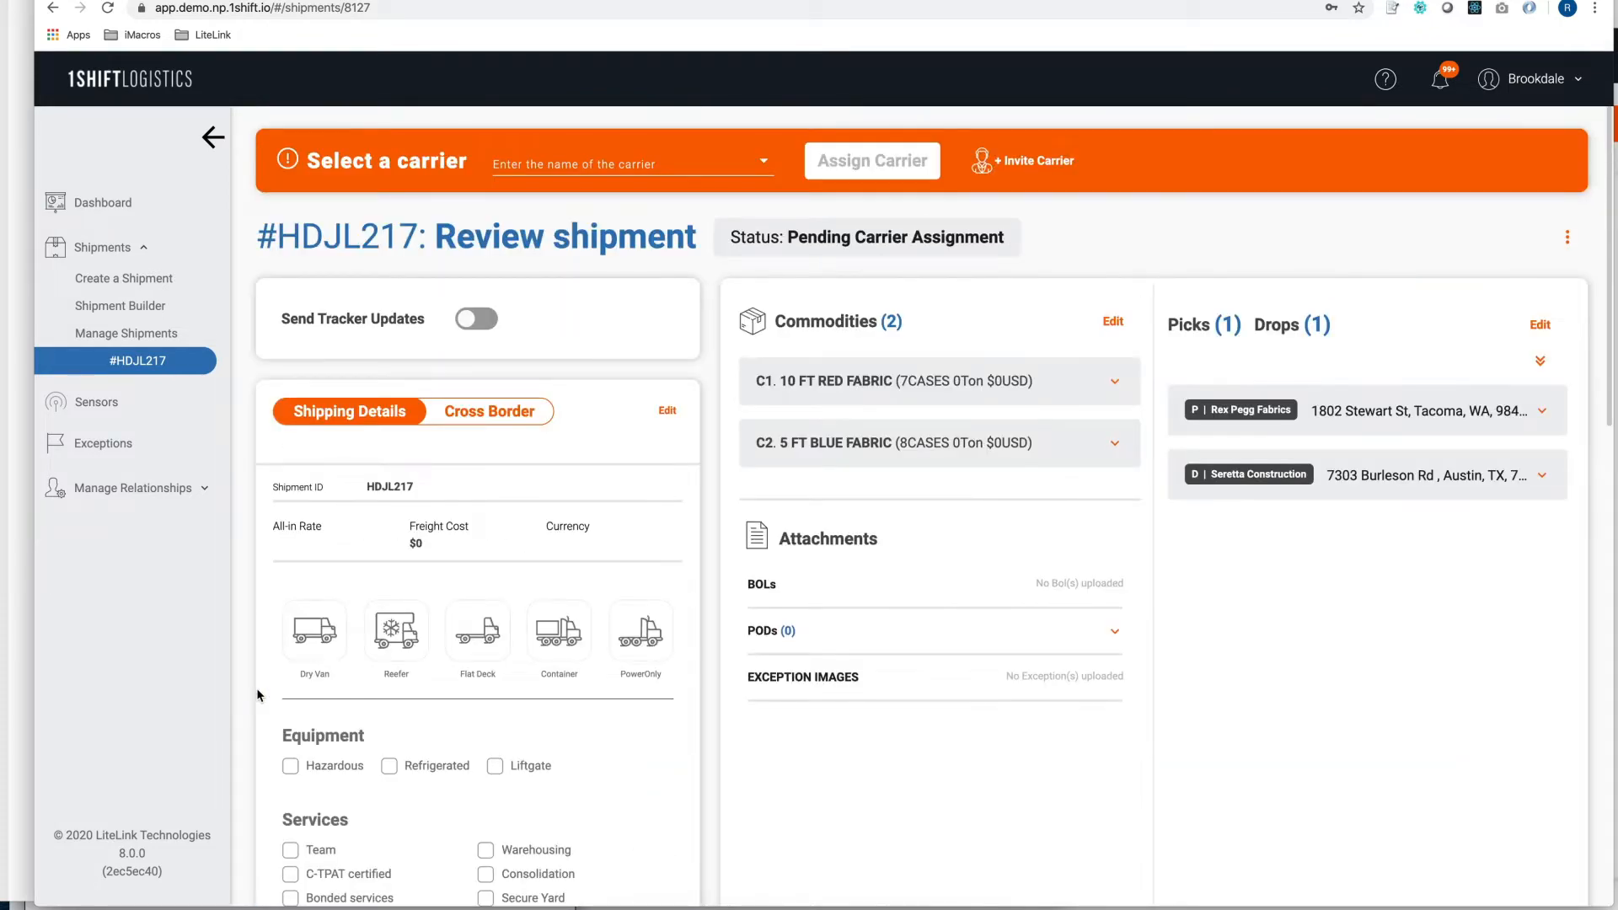
click(760, 173)
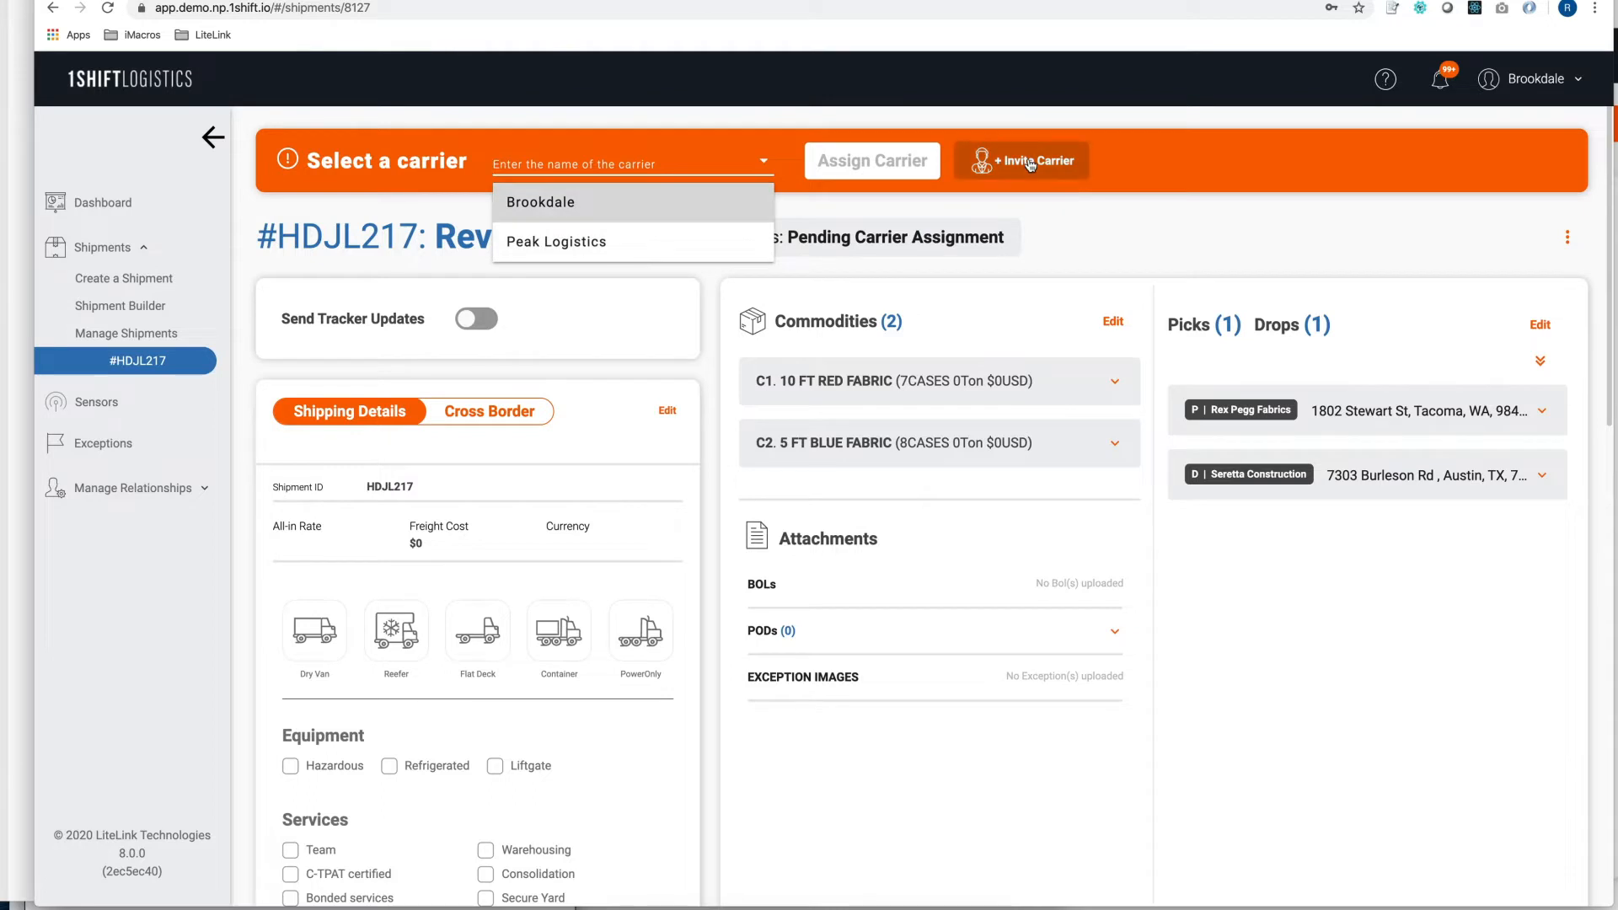
click(613, 247)
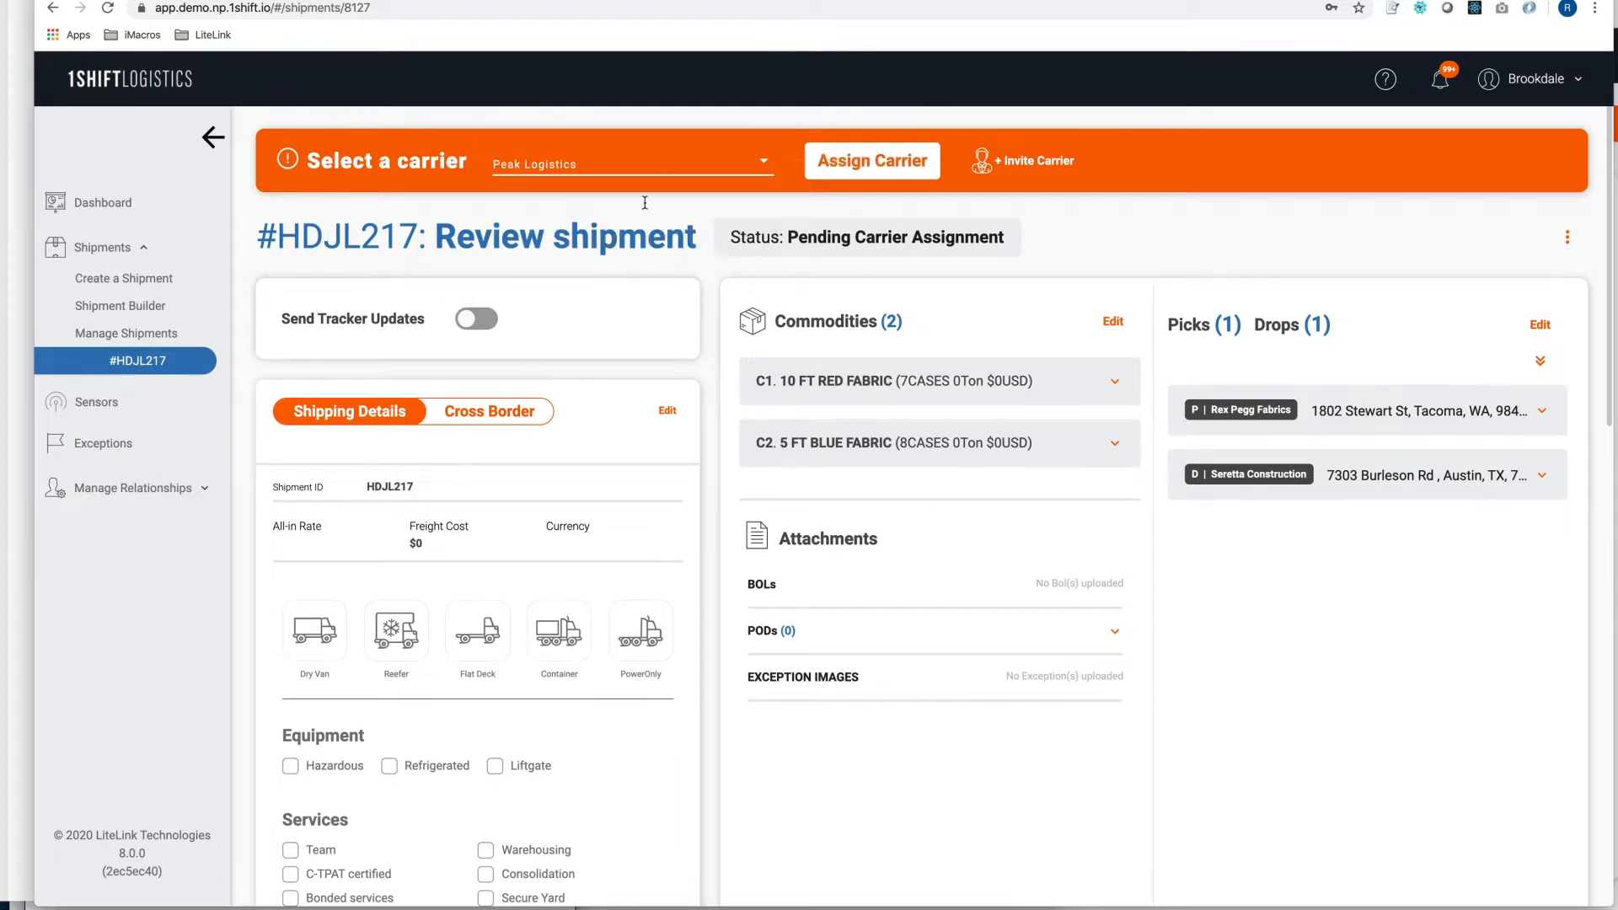
click(846, 154)
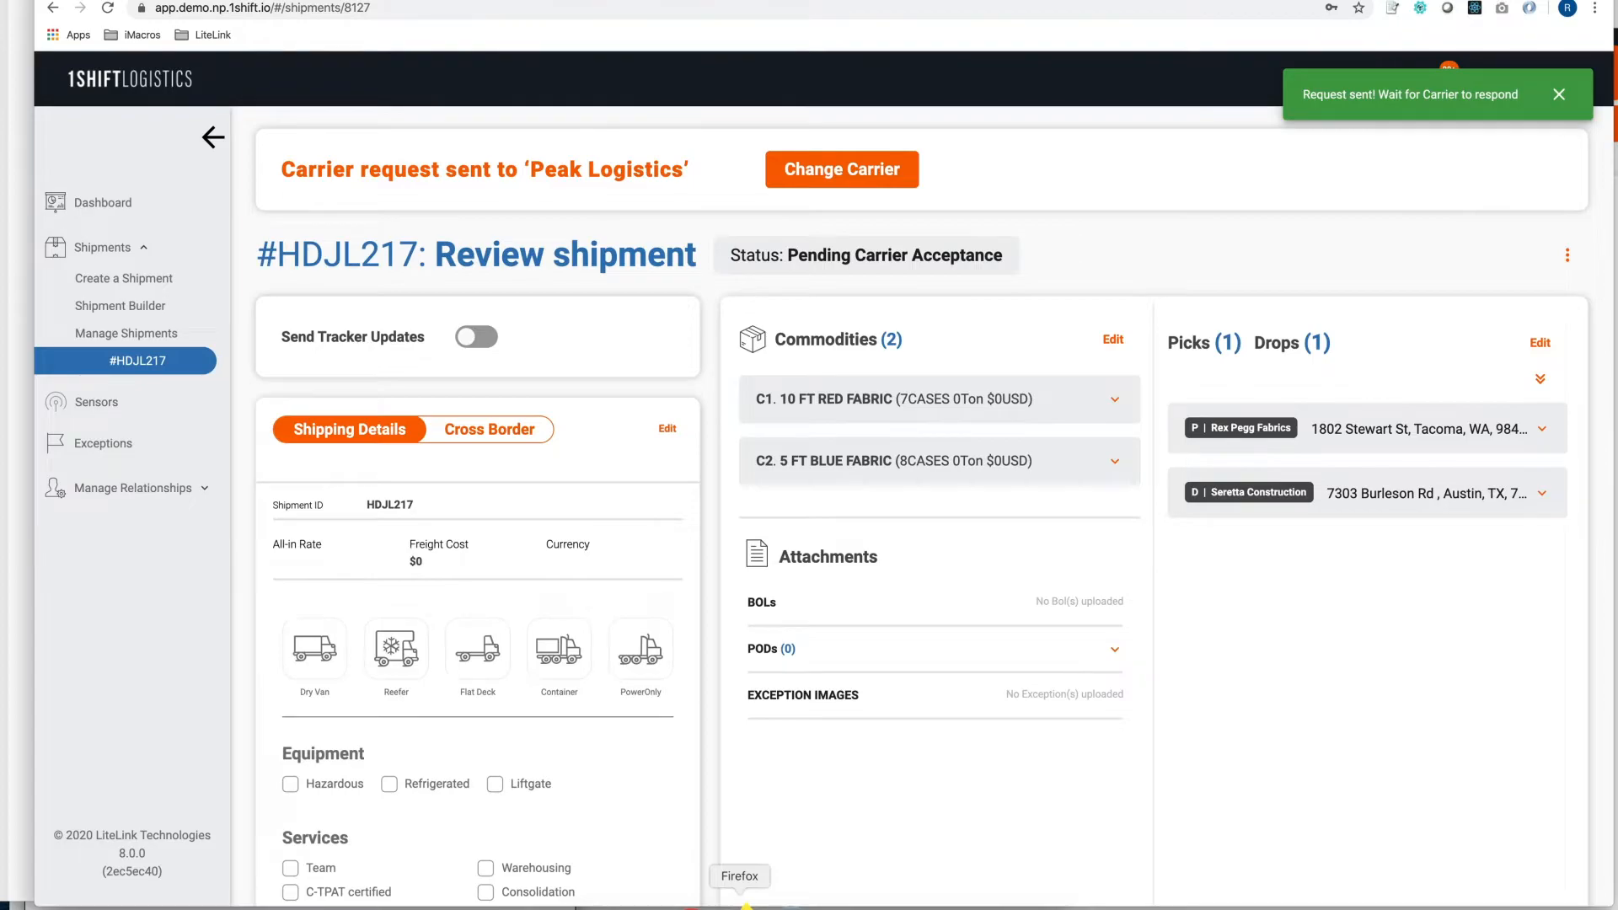
- Switch to the Peak Logistics carrier account in Firefox and open the new shipment request from Brookdale
click(746, 906)
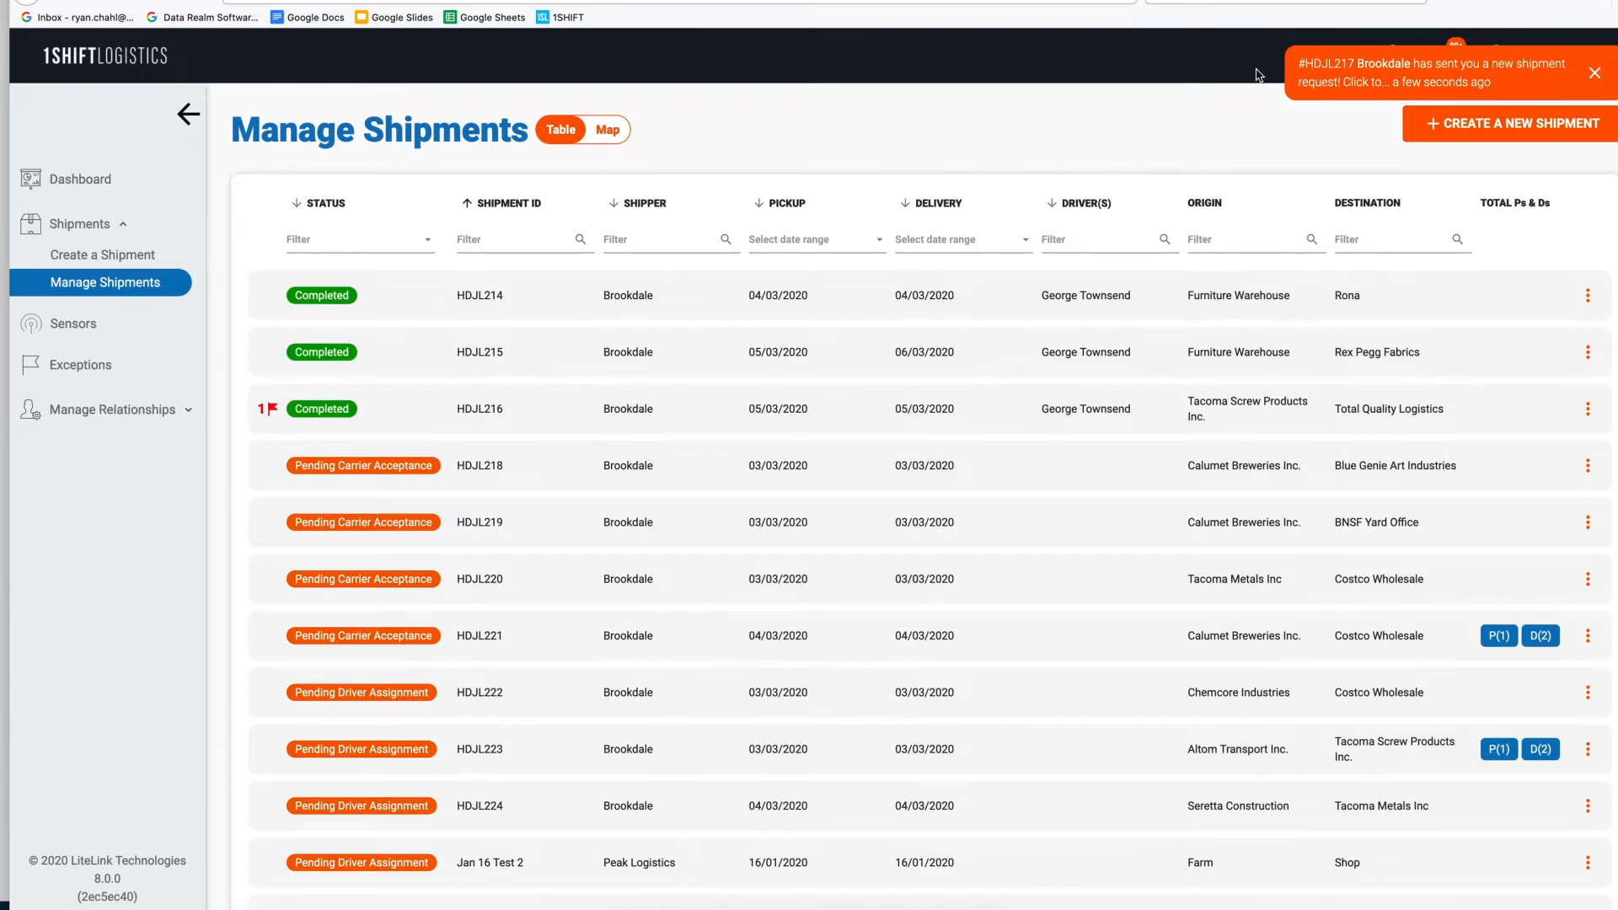
scroll(854, 365, down, 2)
scroll(855, 369, up, 2)
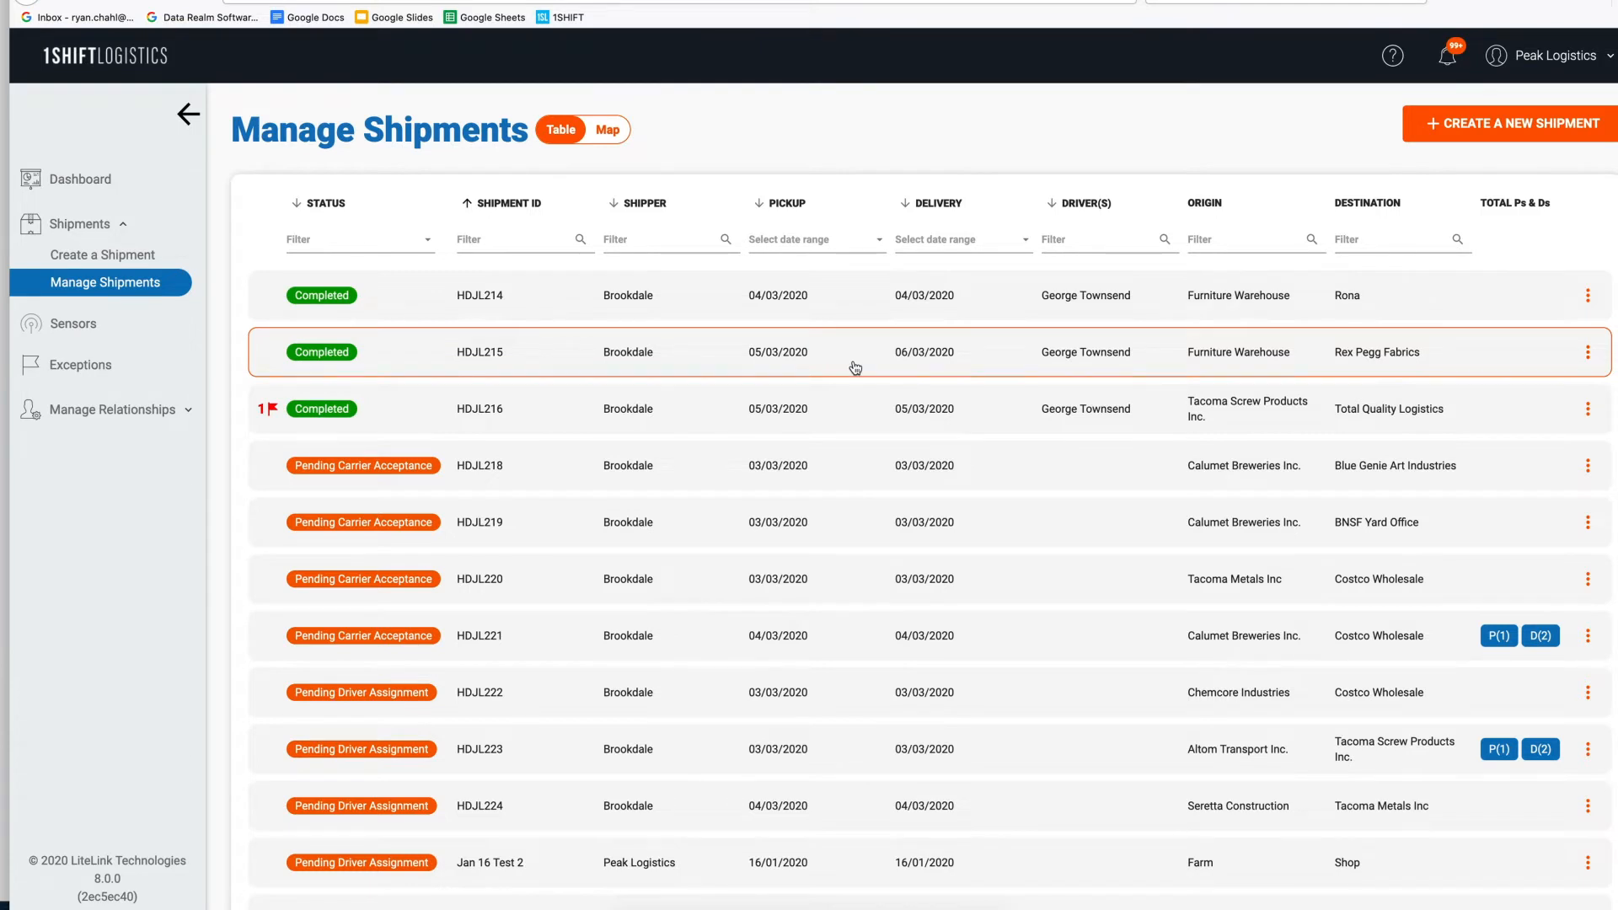
click(1458, 57)
click(1439, 112)
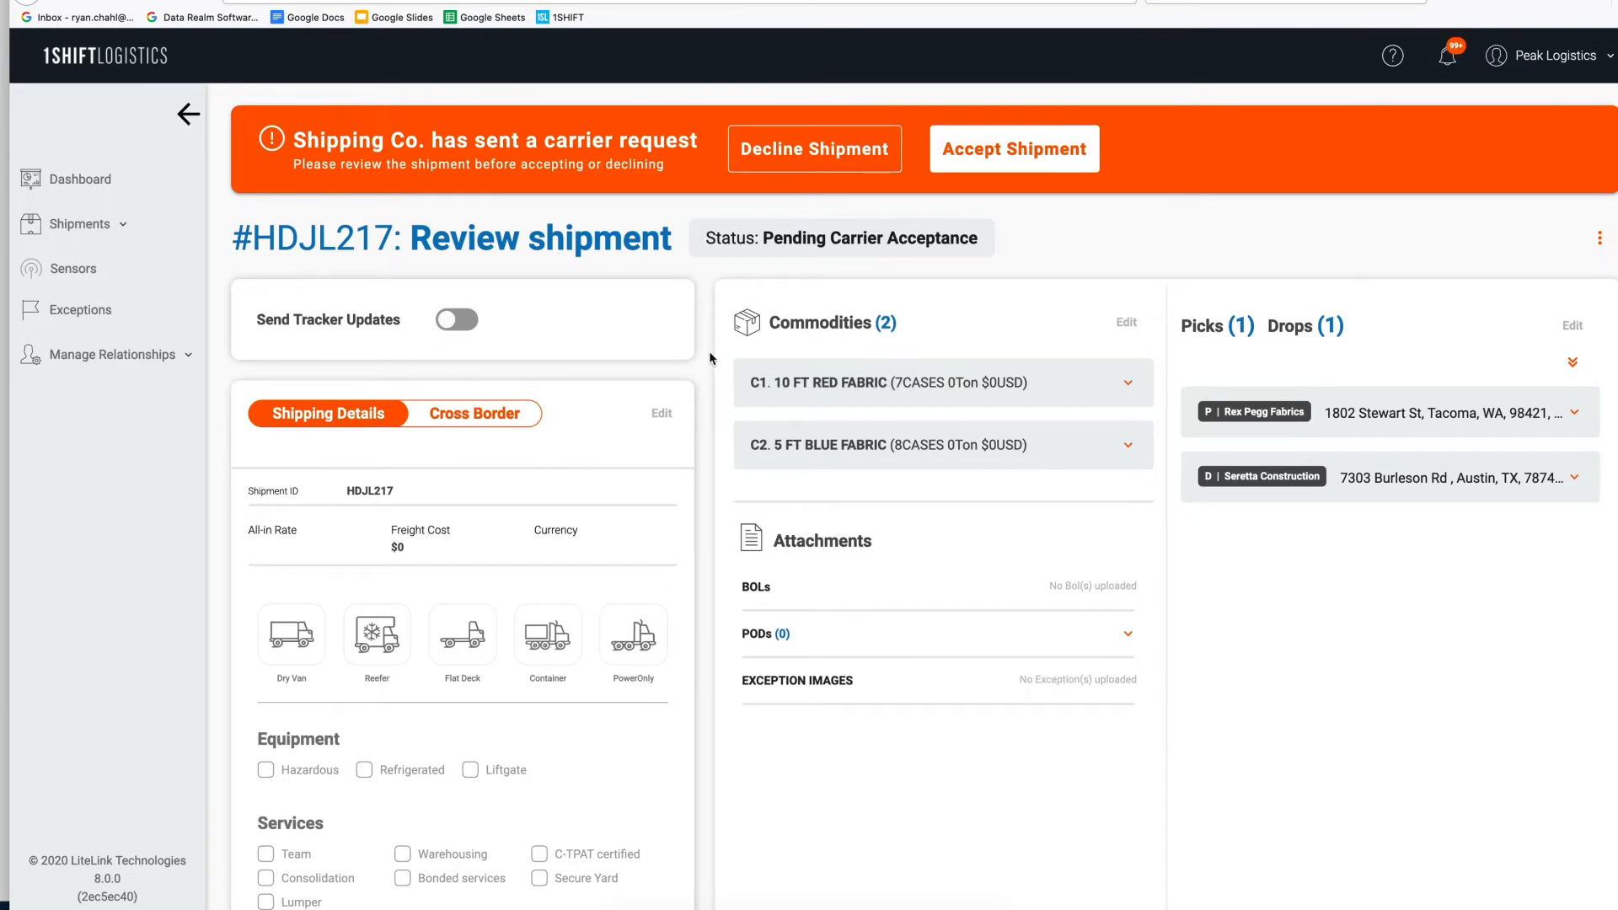
- Review the requested shipment's details, route and log, and accept the shipment
scroll(710, 358, down, 5)
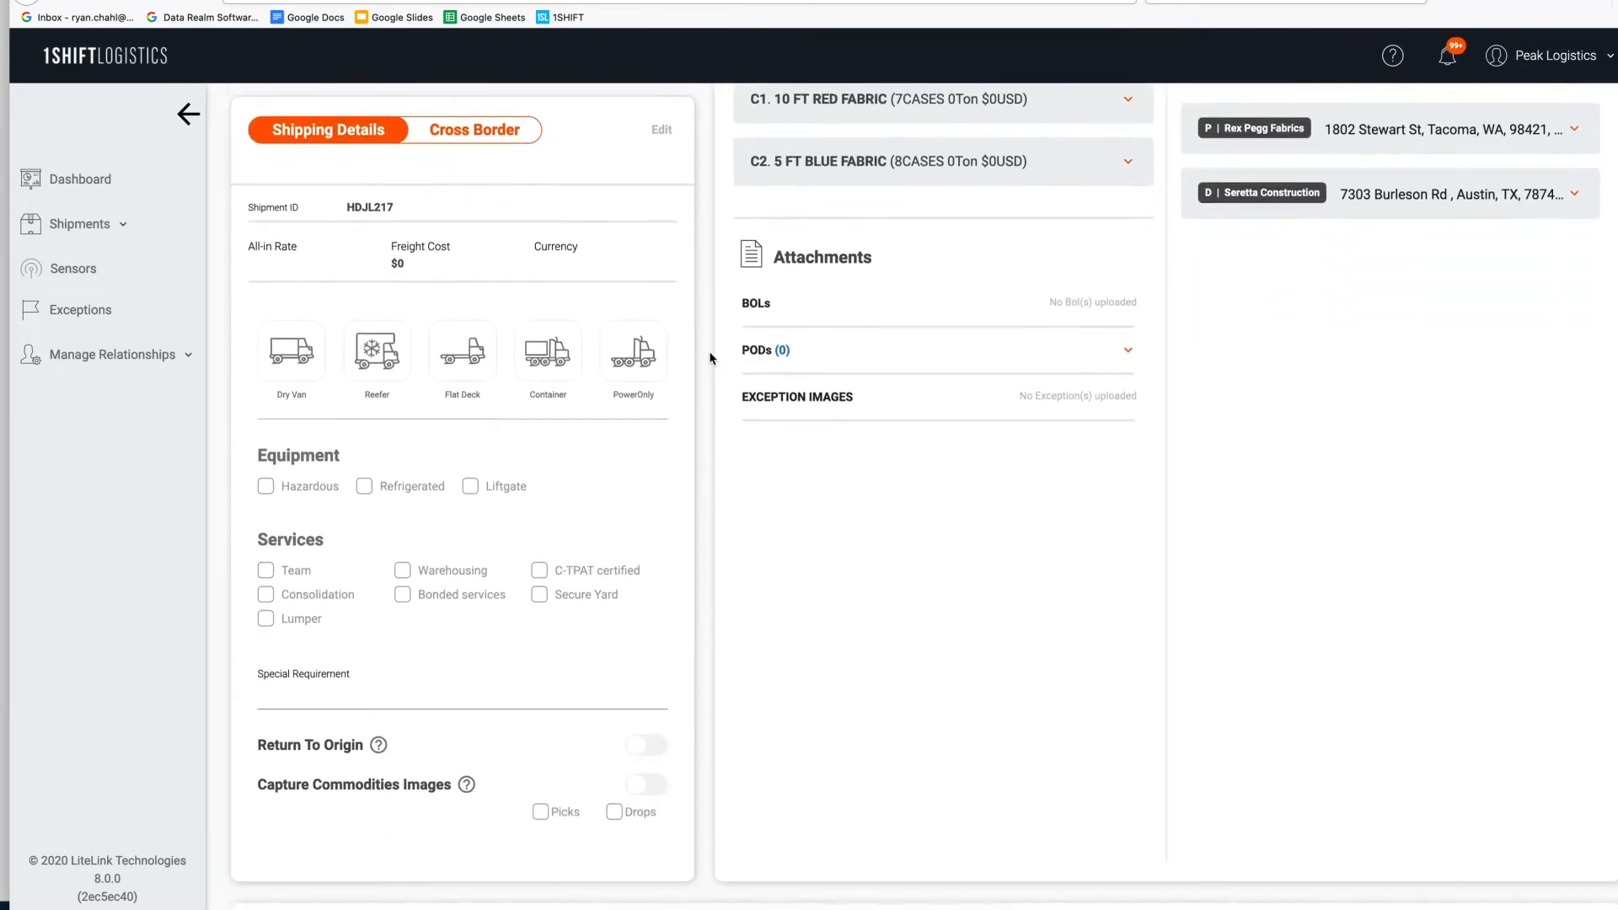
scroll(709, 358, down, 15)
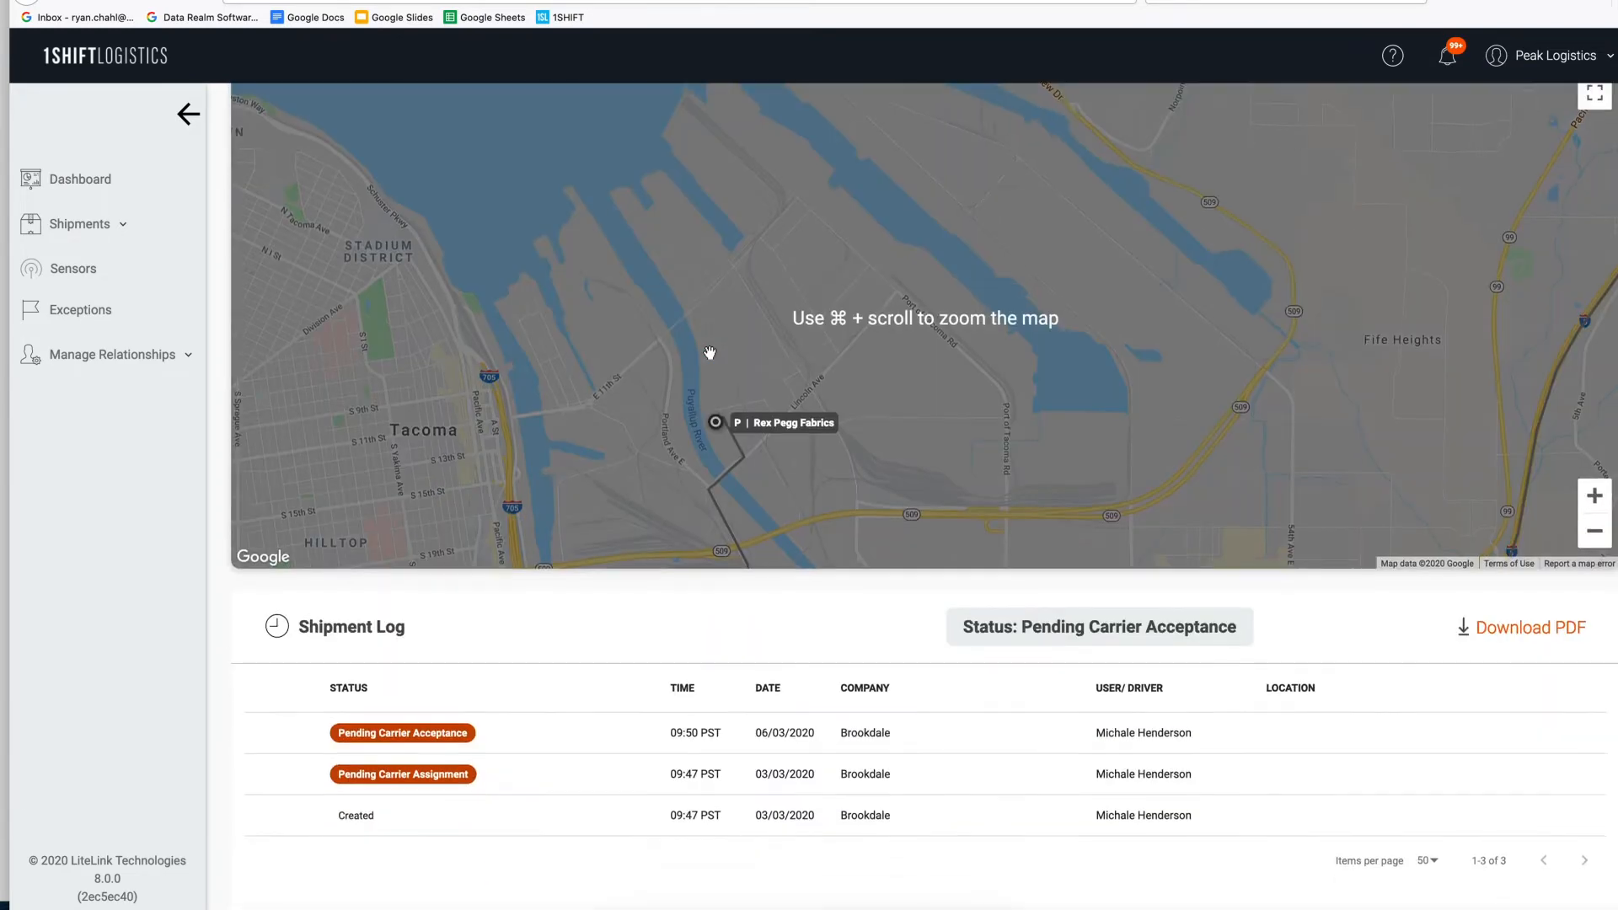
scroll(710, 354, up, 20)
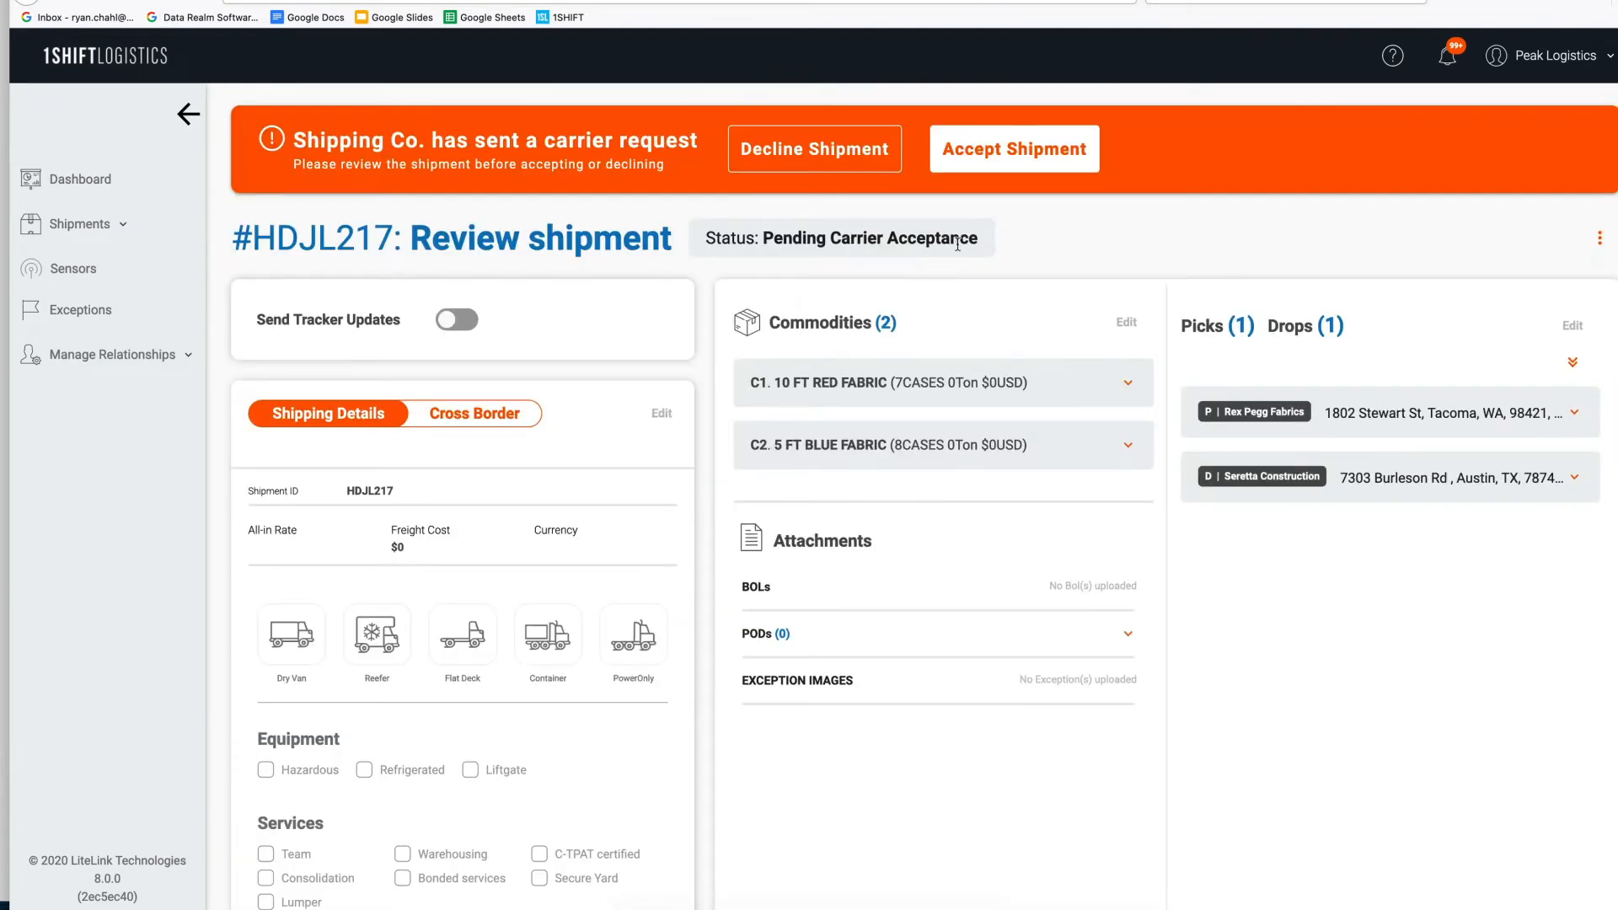
click(995, 152)
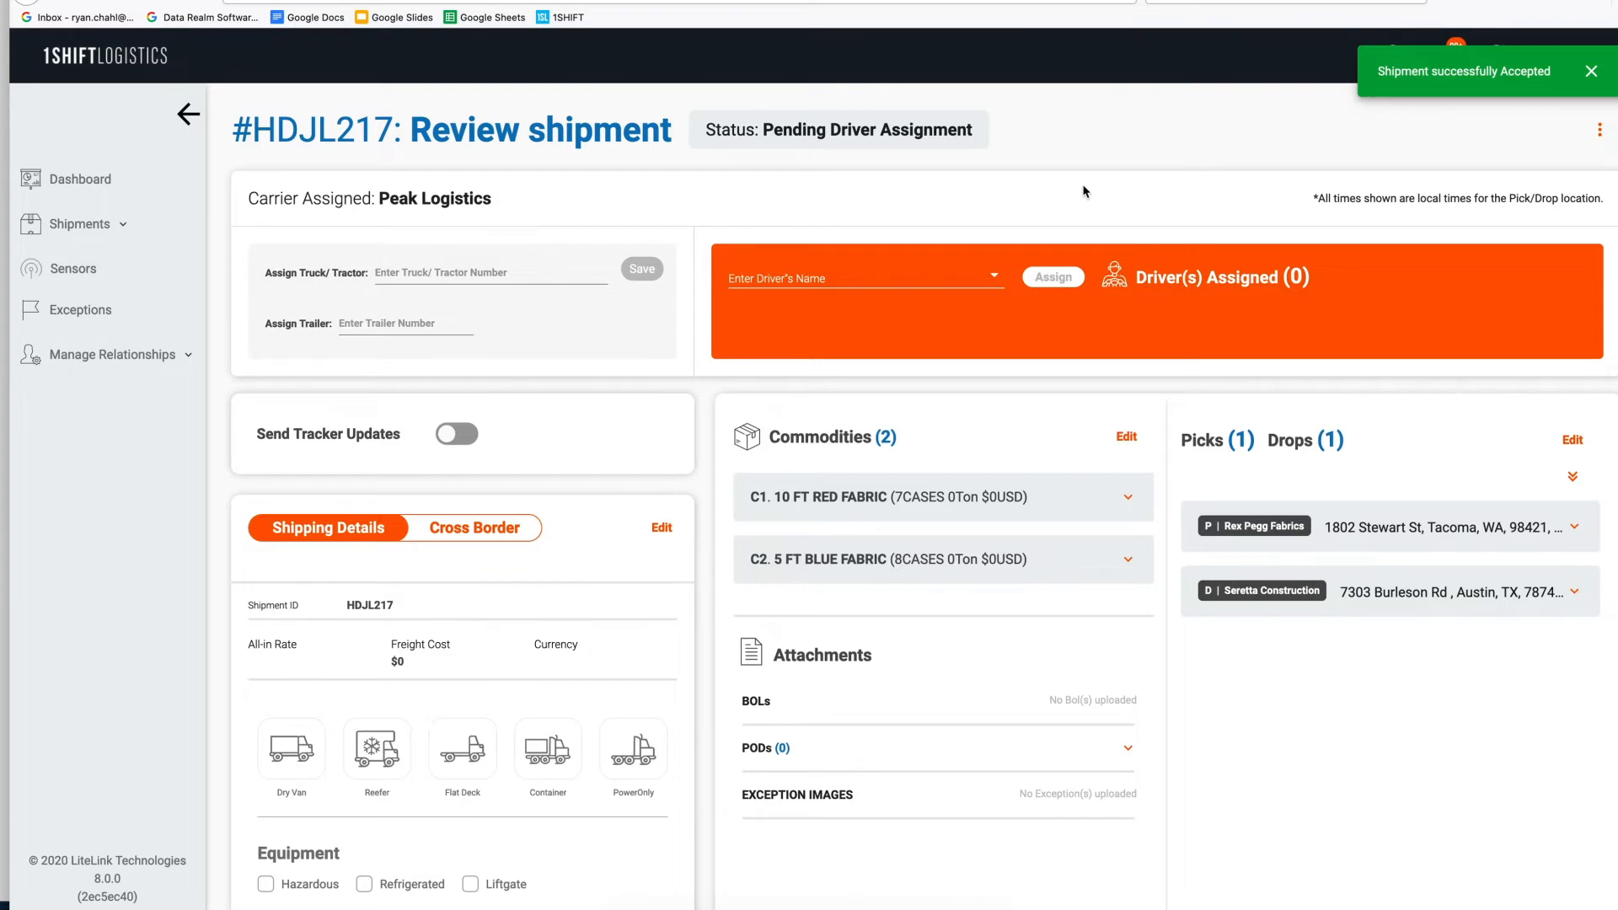
- Assign the first listed driver to the accepted shipment and dispatch it
click(994, 284)
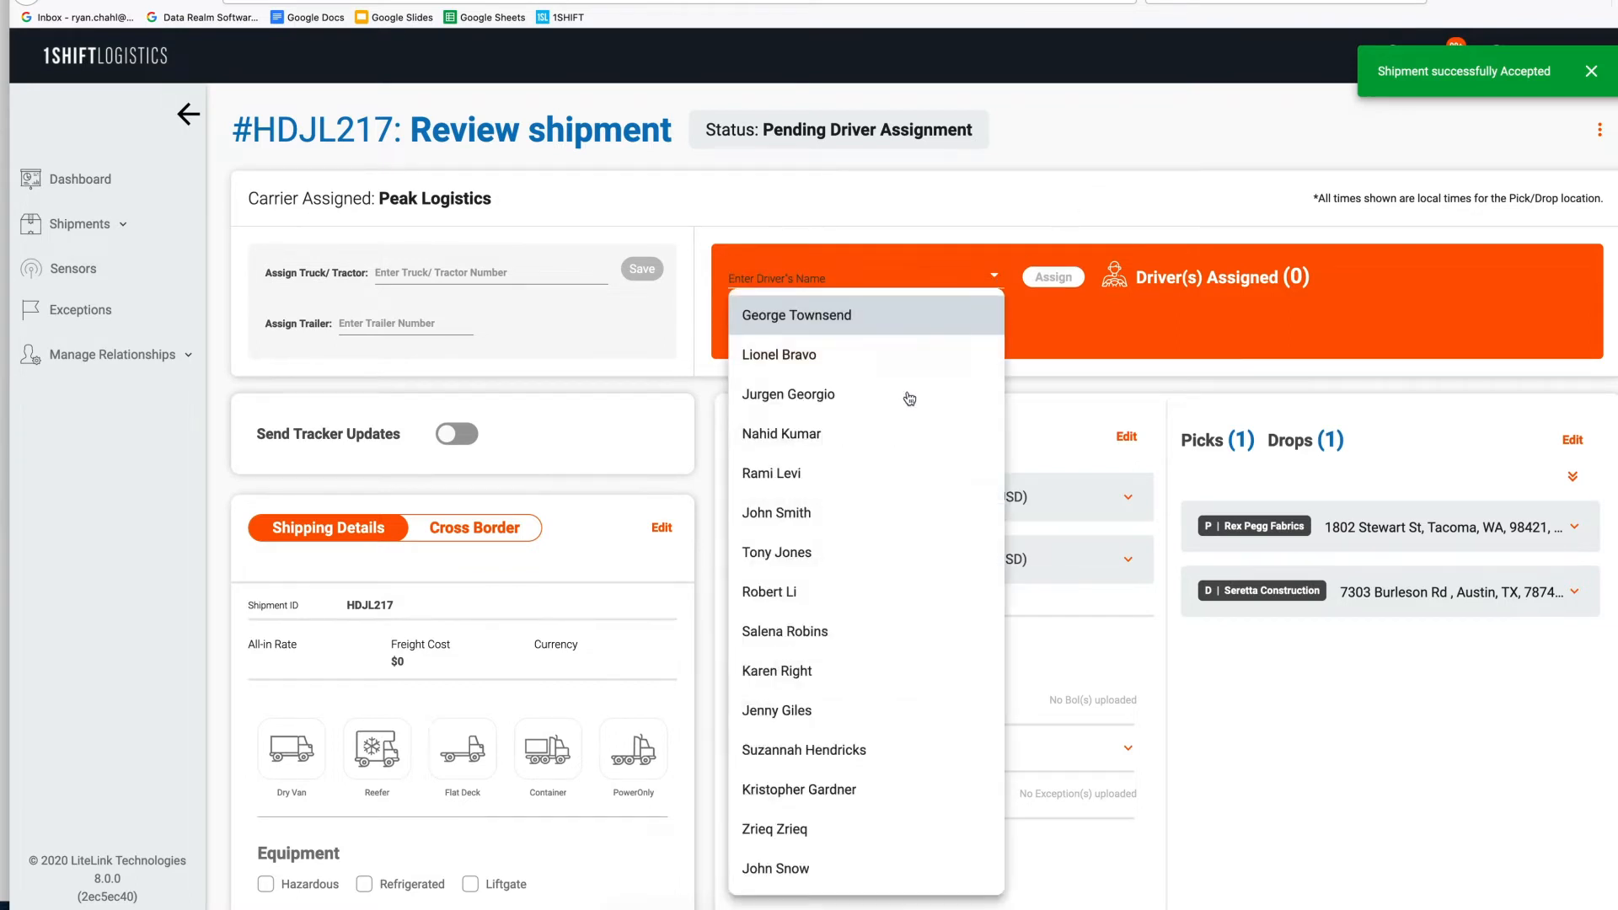
click(825, 329)
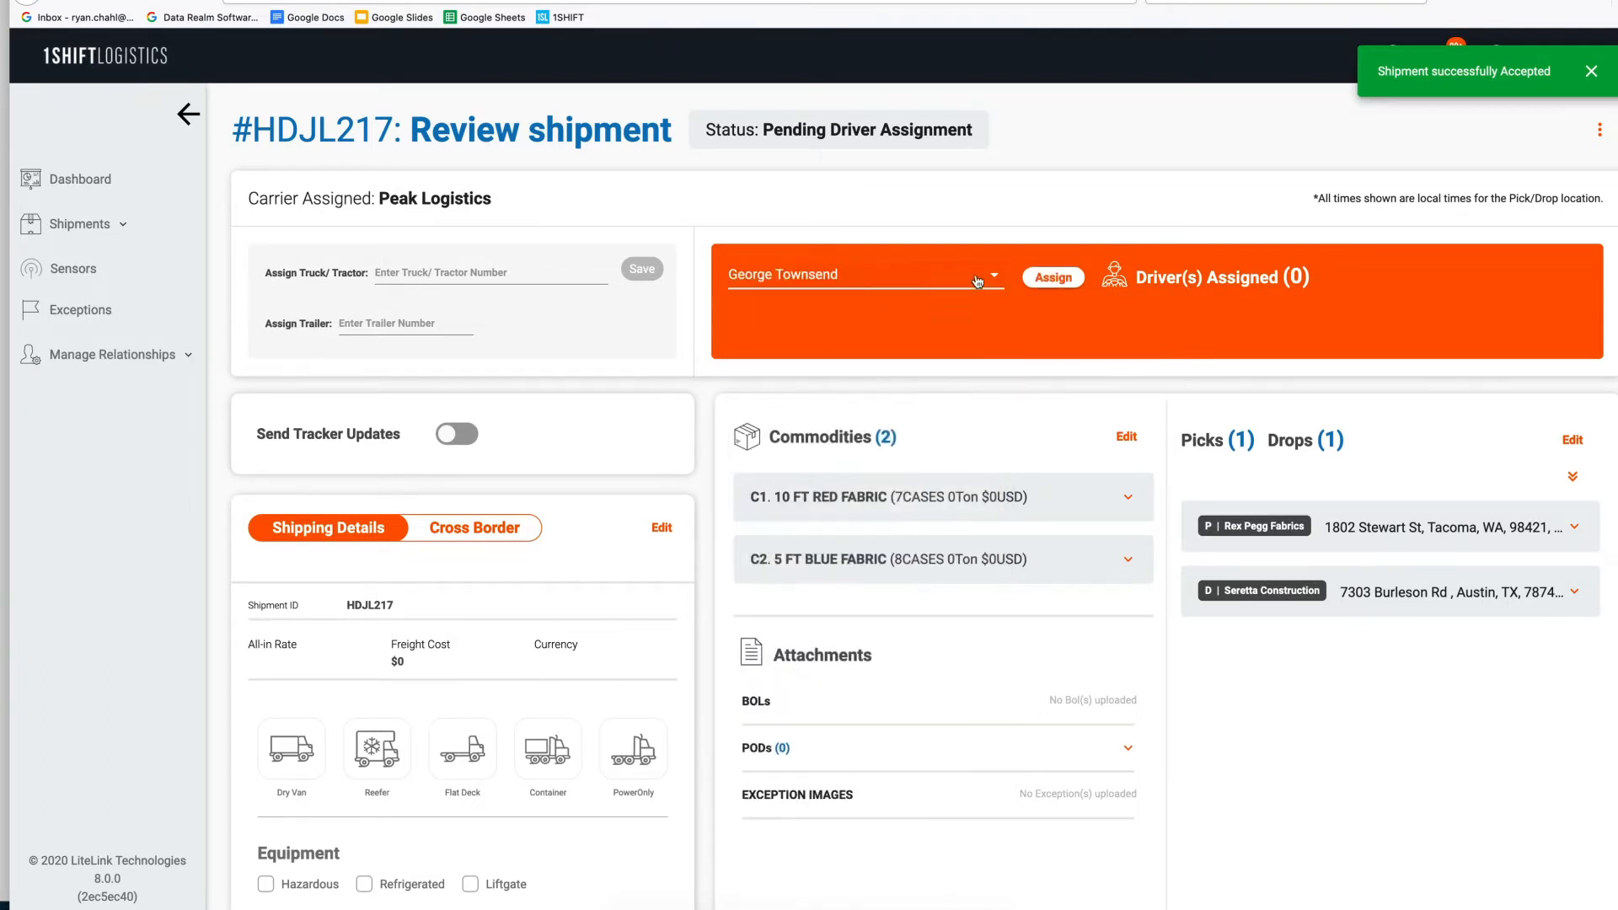
click(1056, 277)
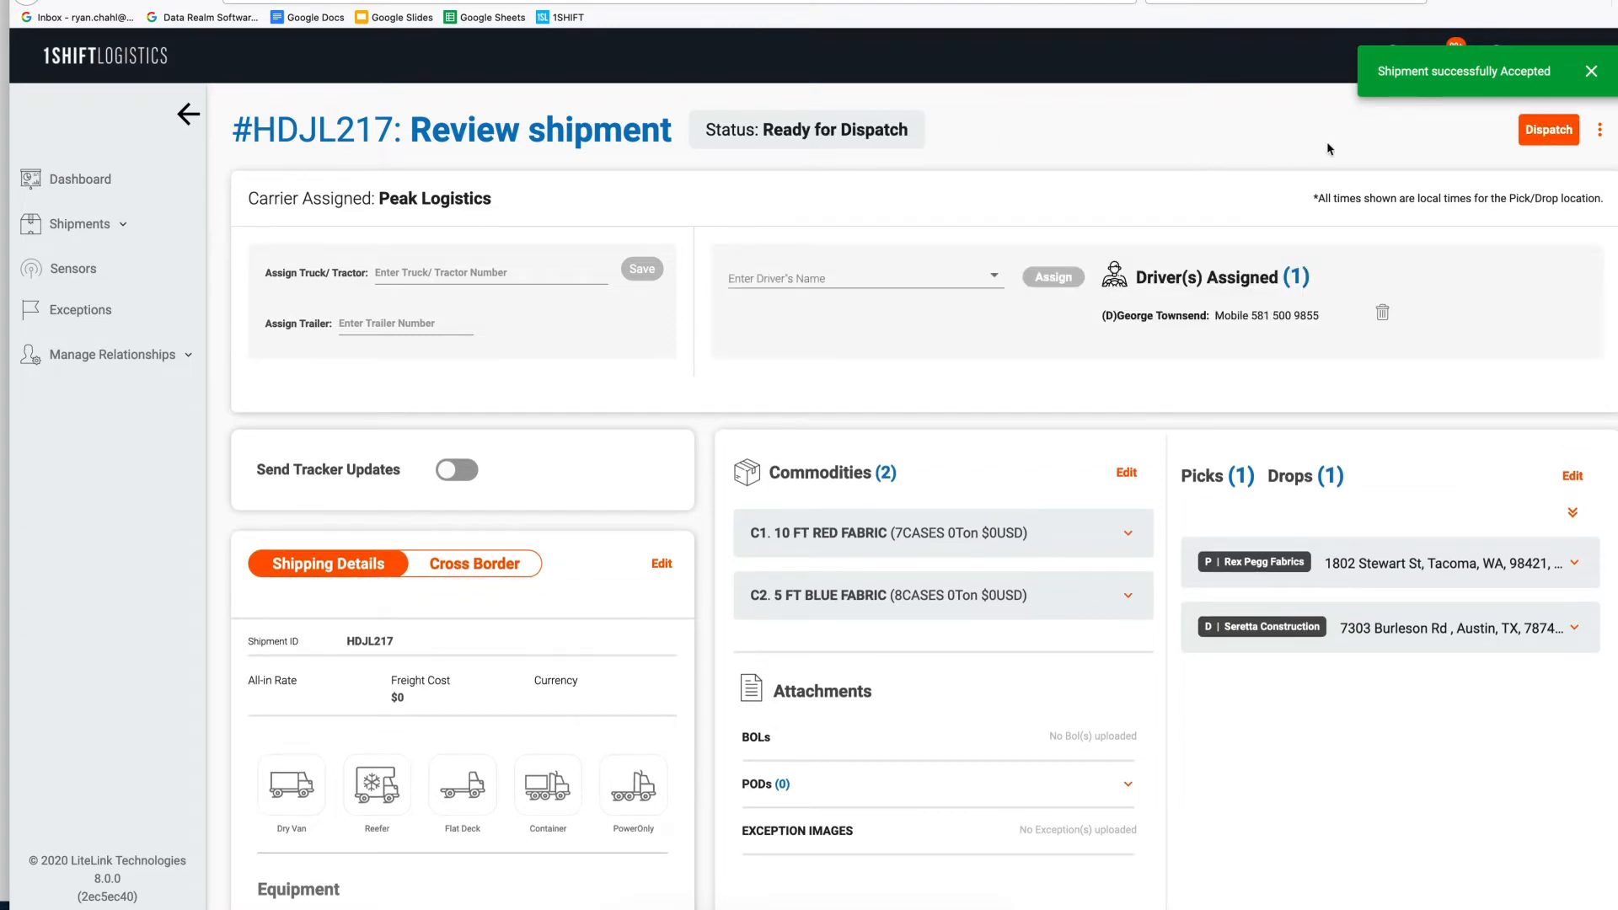
click(1545, 131)
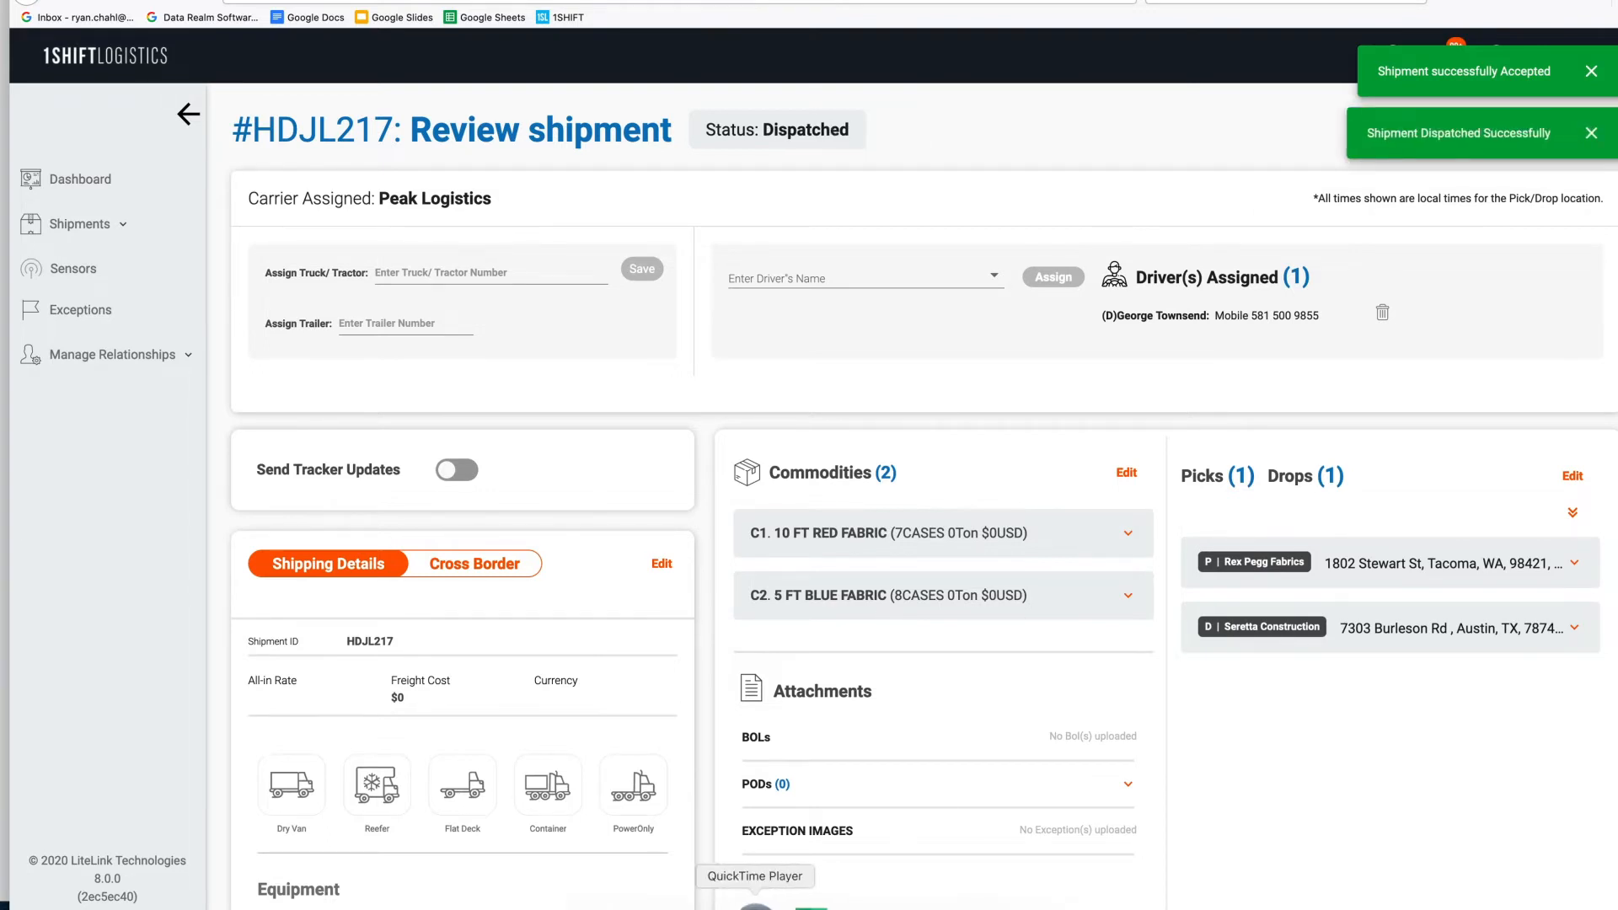
- Bring up the driver's mobile app in QuickTime Player and dismiss the carrier portal's success notifications
click(752, 905)
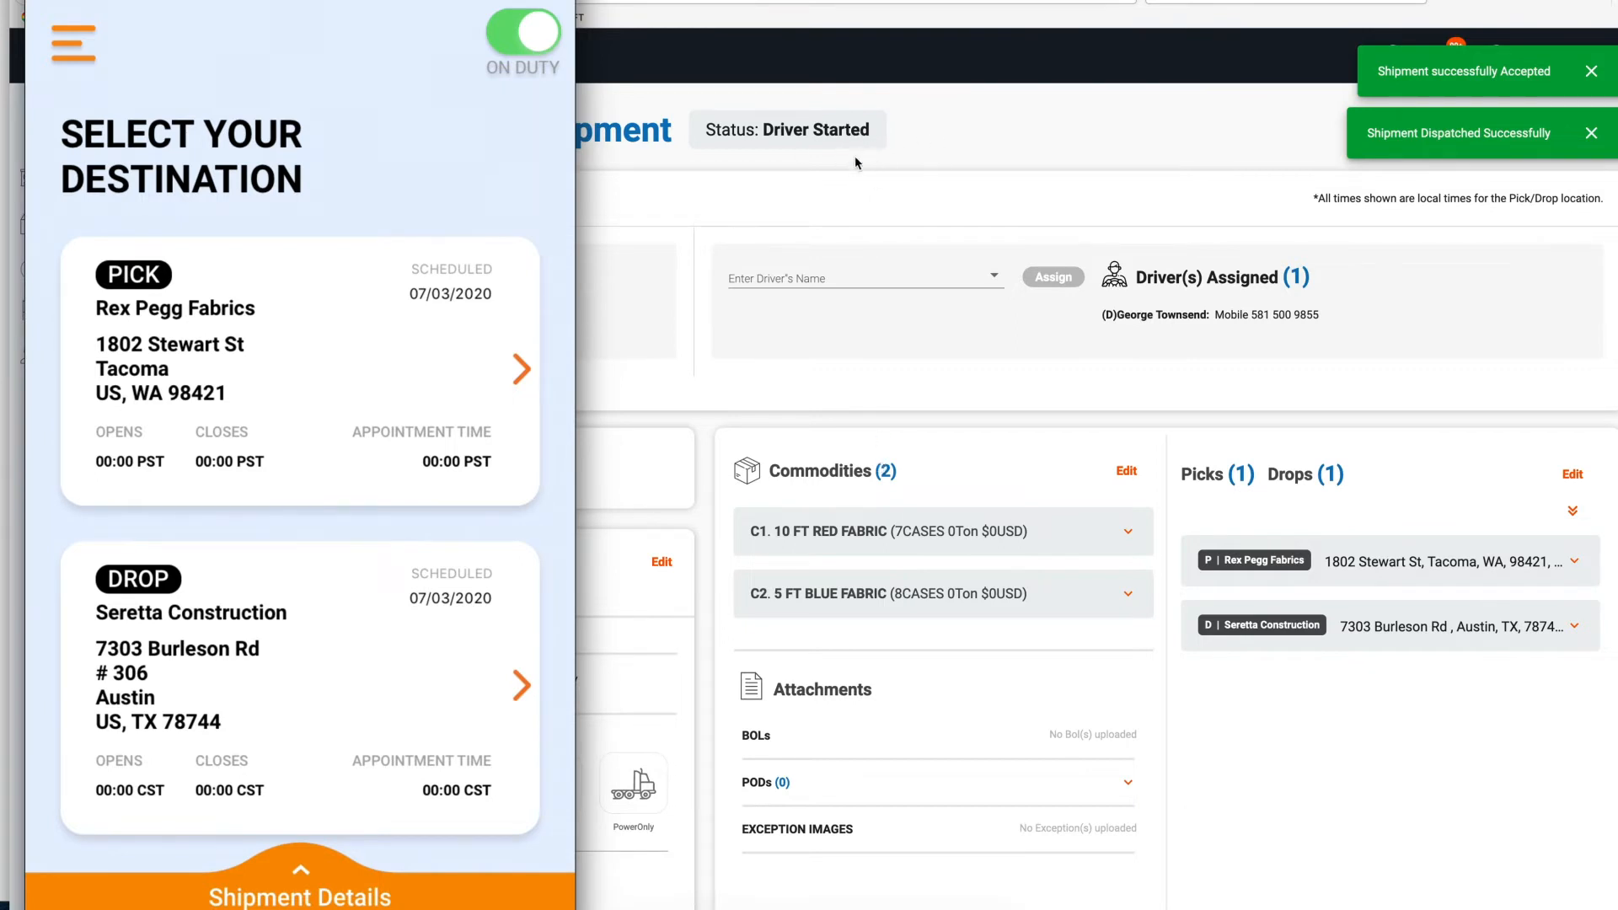
click(1592, 83)
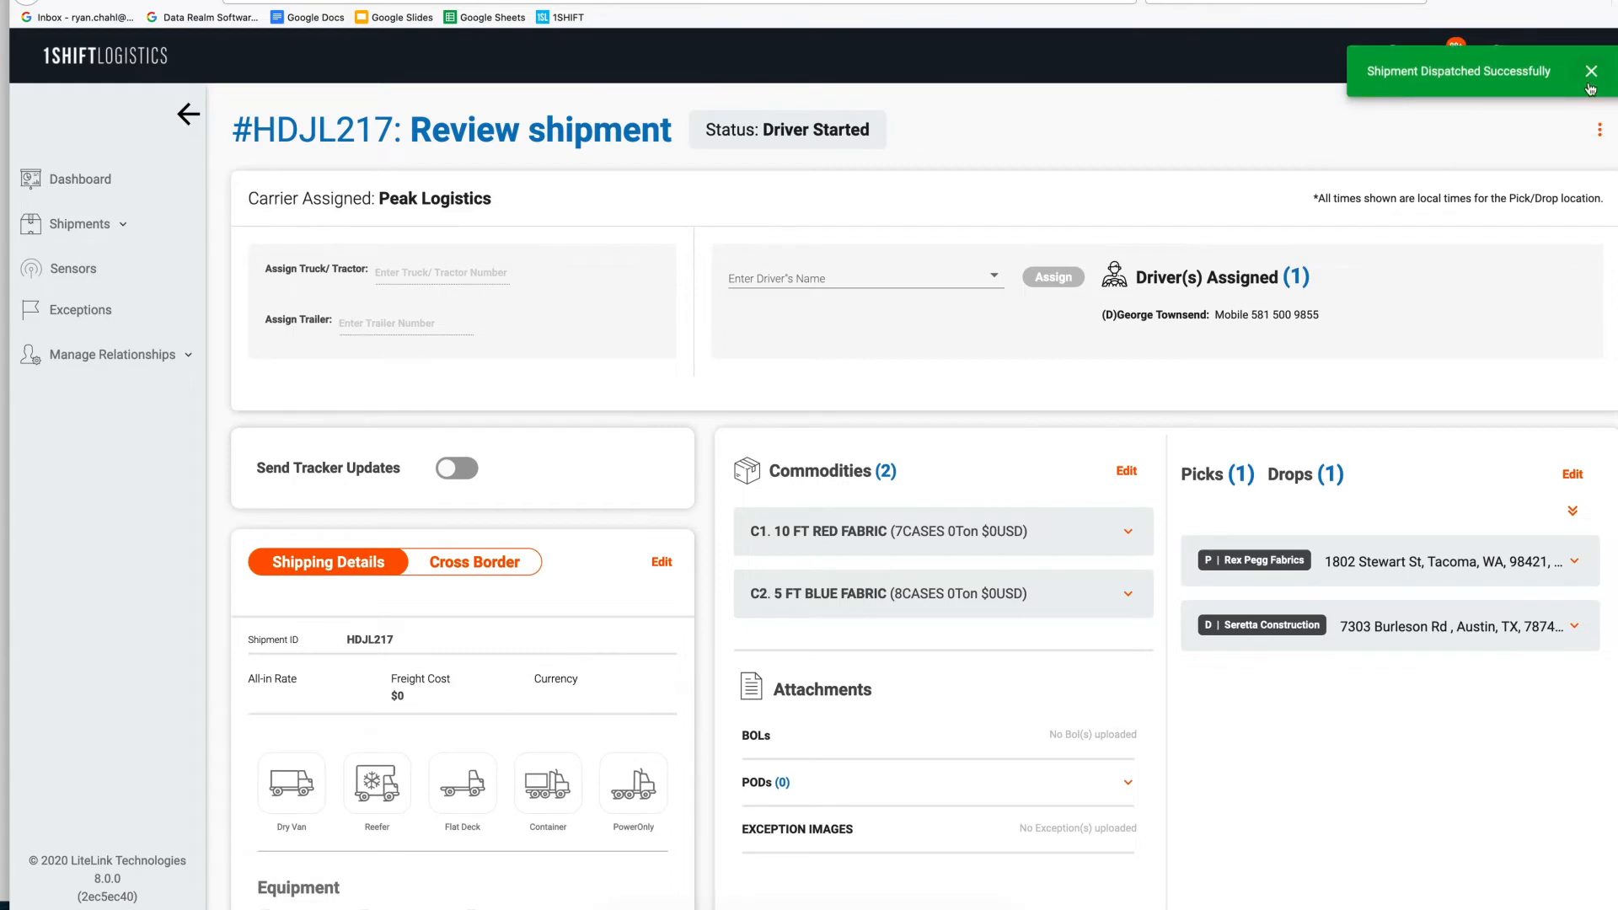
click(1592, 76)
- Examine the Shipment Route over Washington and southern British Columbia, including the driver's marker and its status details near Vancouver
scroll(1061, 387, down, 2)
scroll(1060, 388, down, 10)
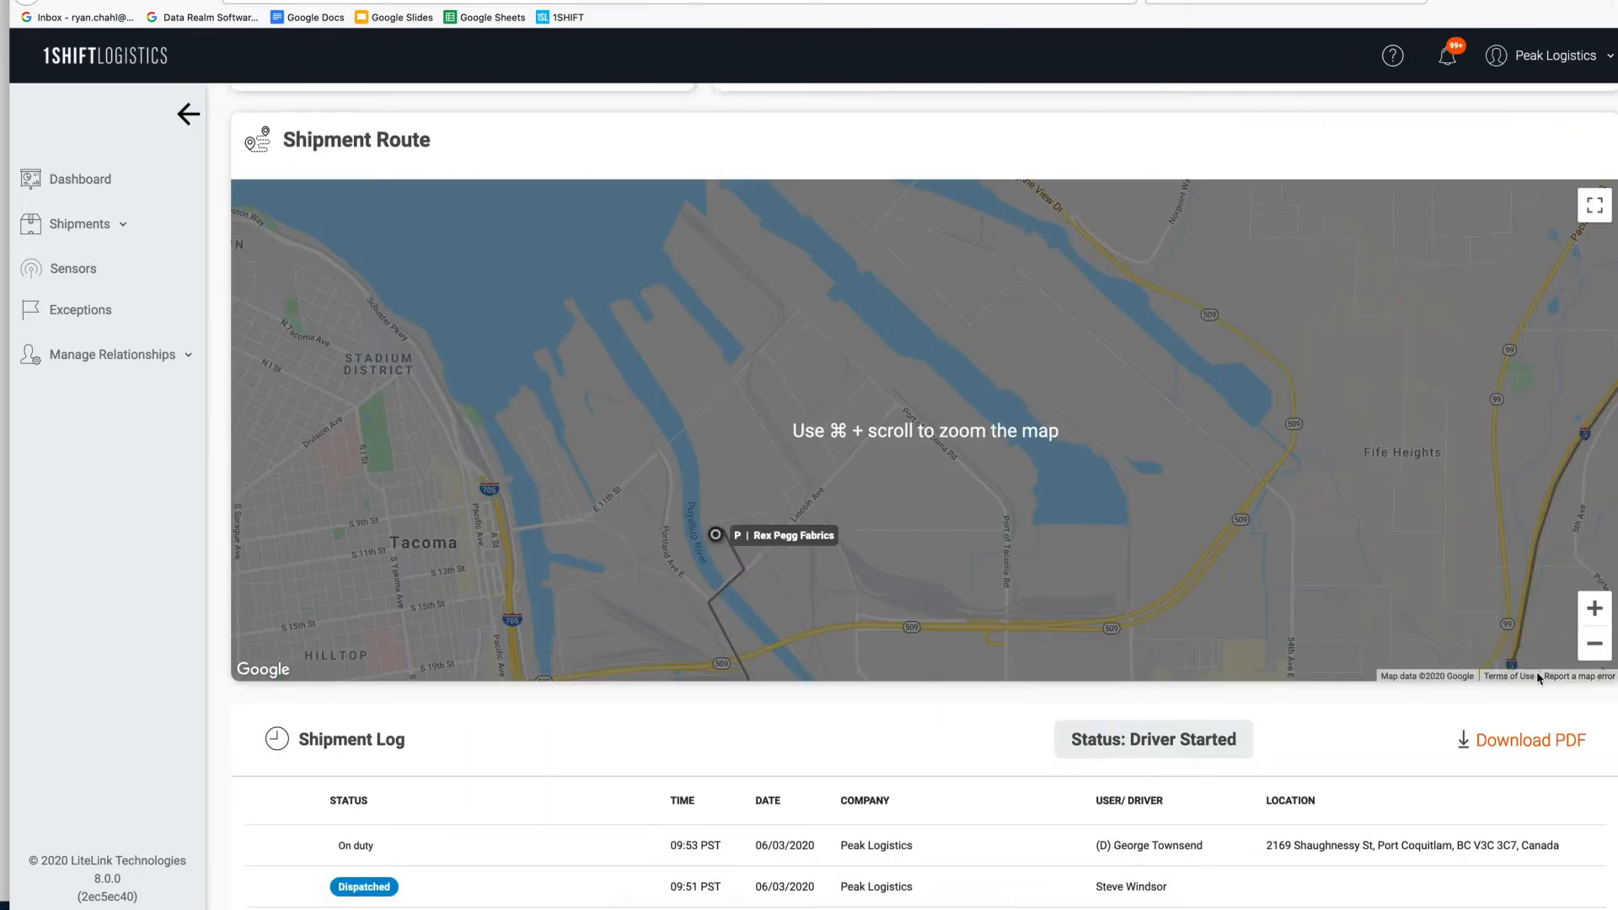
click(1590, 649)
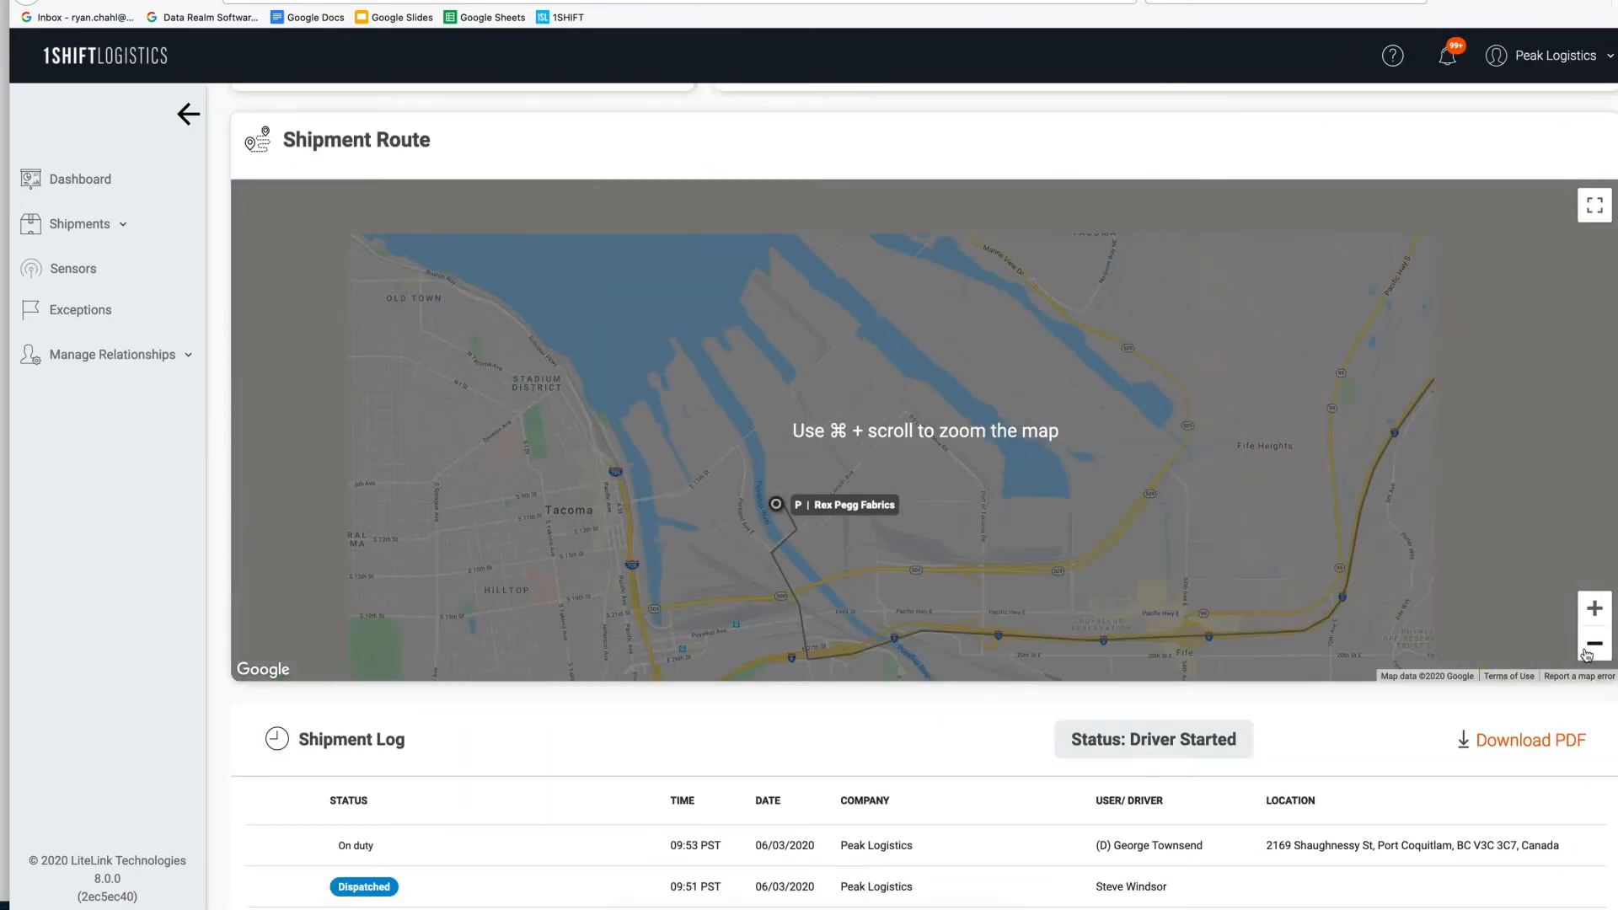
click(1589, 651)
click(1587, 655)
click(1587, 655)
click(1587, 655)
click(1588, 654)
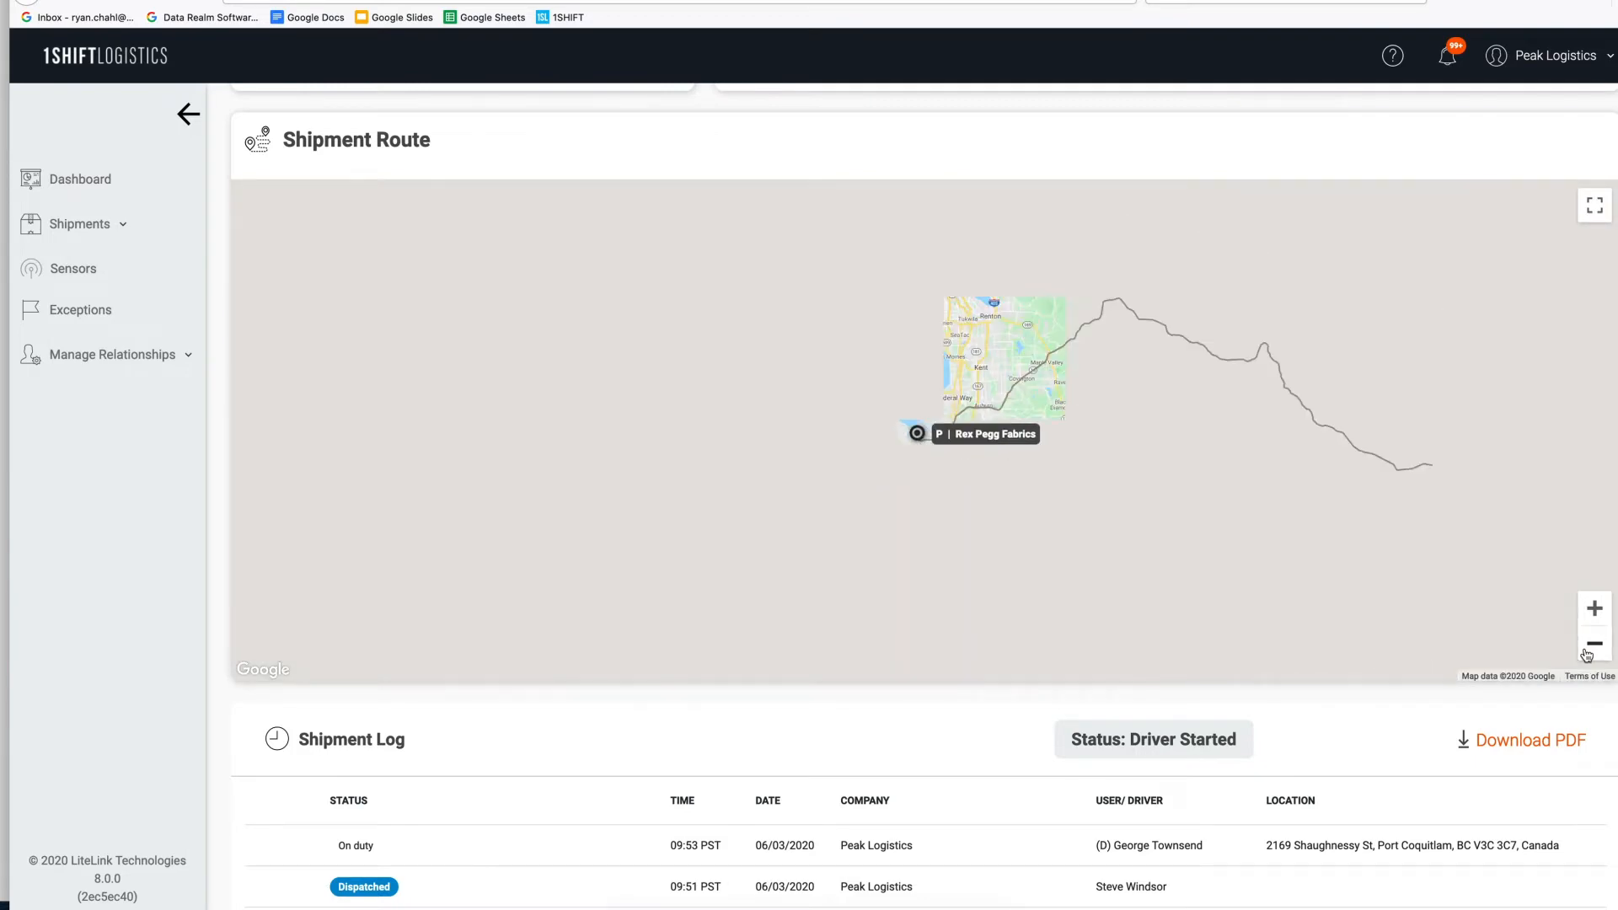
click(1587, 655)
click(1587, 655)
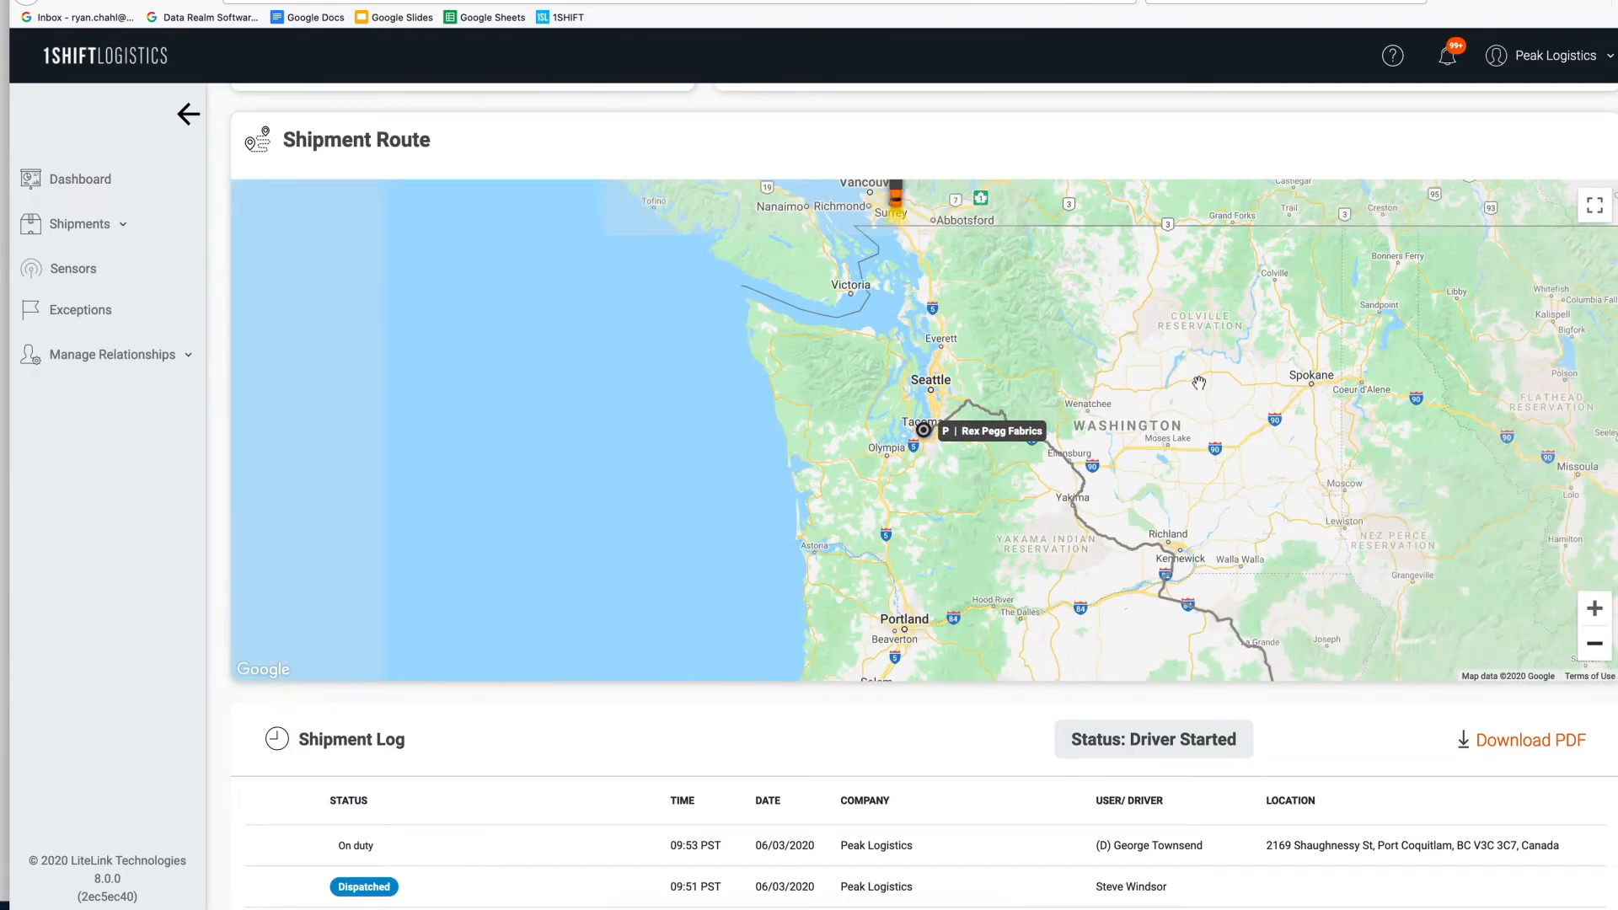
drag(1156, 390, 1153, 478)
mouse_move(908, 341)
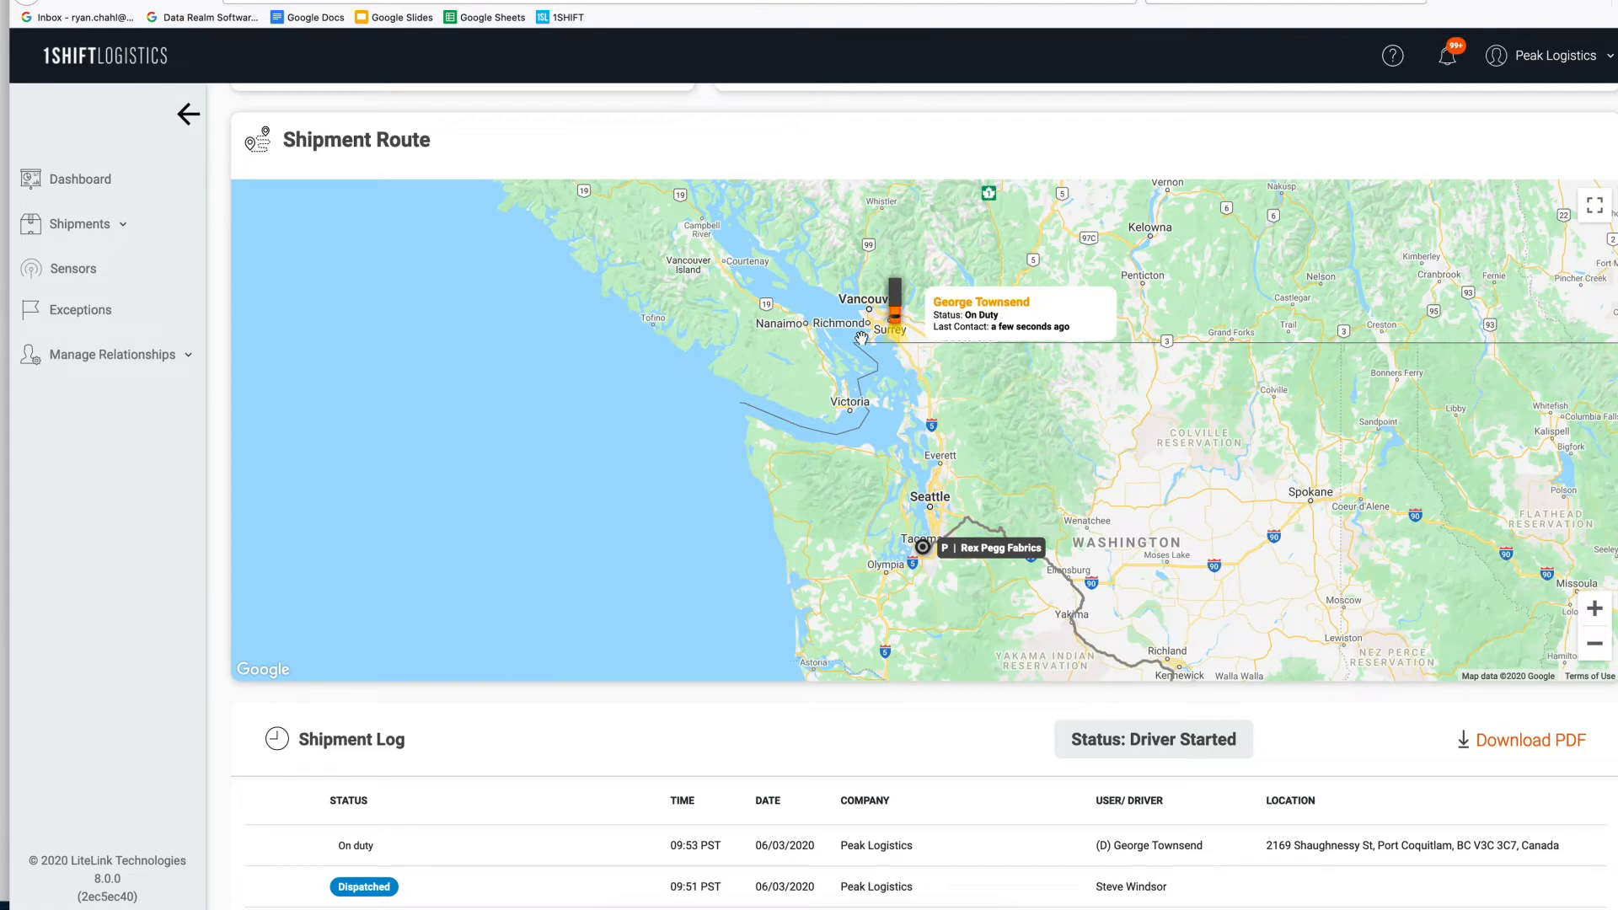
- Examine the driver duty, dispatch and carrier assignment entries in the Shipment Log
scroll(505, 640, down, 3)
scroll(410, 886, up, 1)
scroll(410, 887, down, 1)
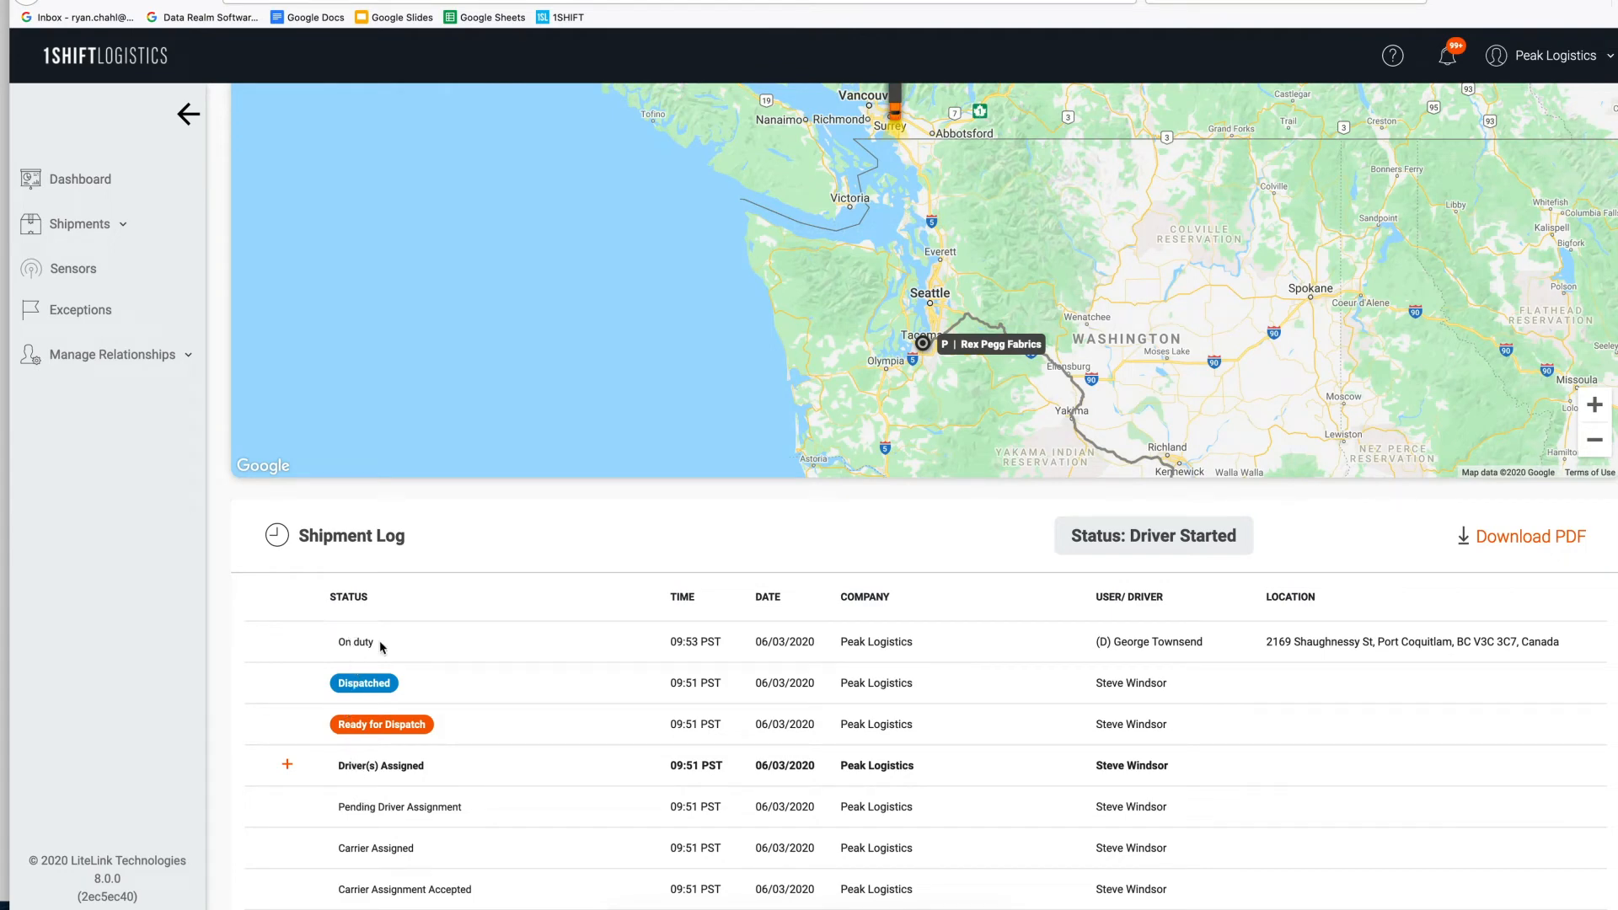
scroll(332, 770, up, 10)
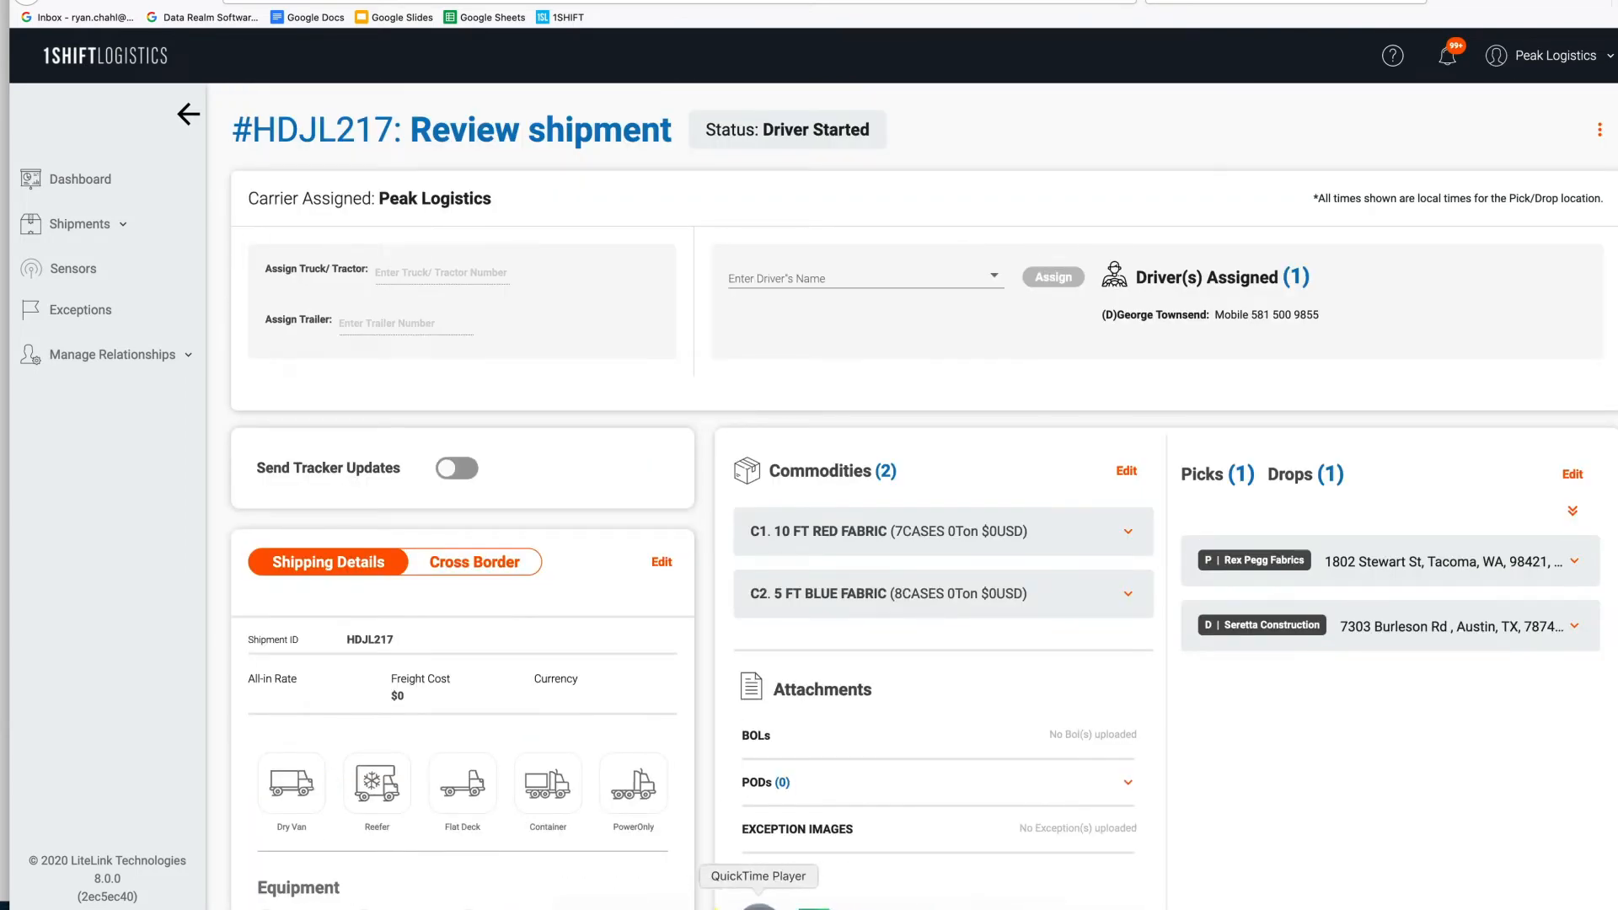
- Switch to the driver's mobile app in QuickTime Player and describe the reported problem as "Highway 5 traffic is really bad"
click(761, 907)
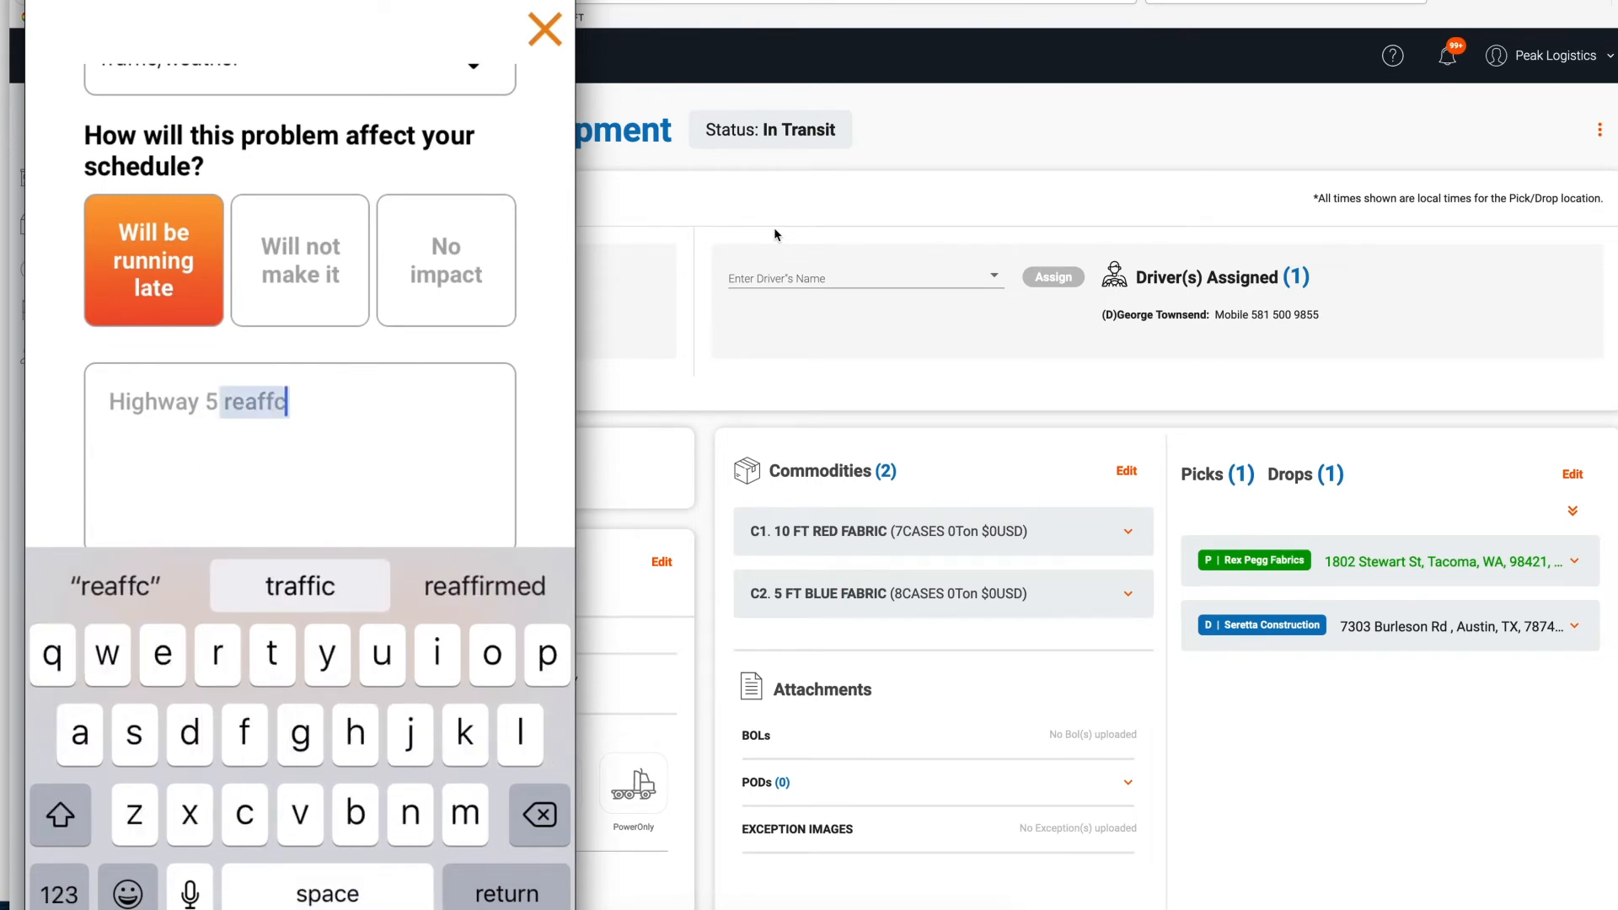
text(is rea)
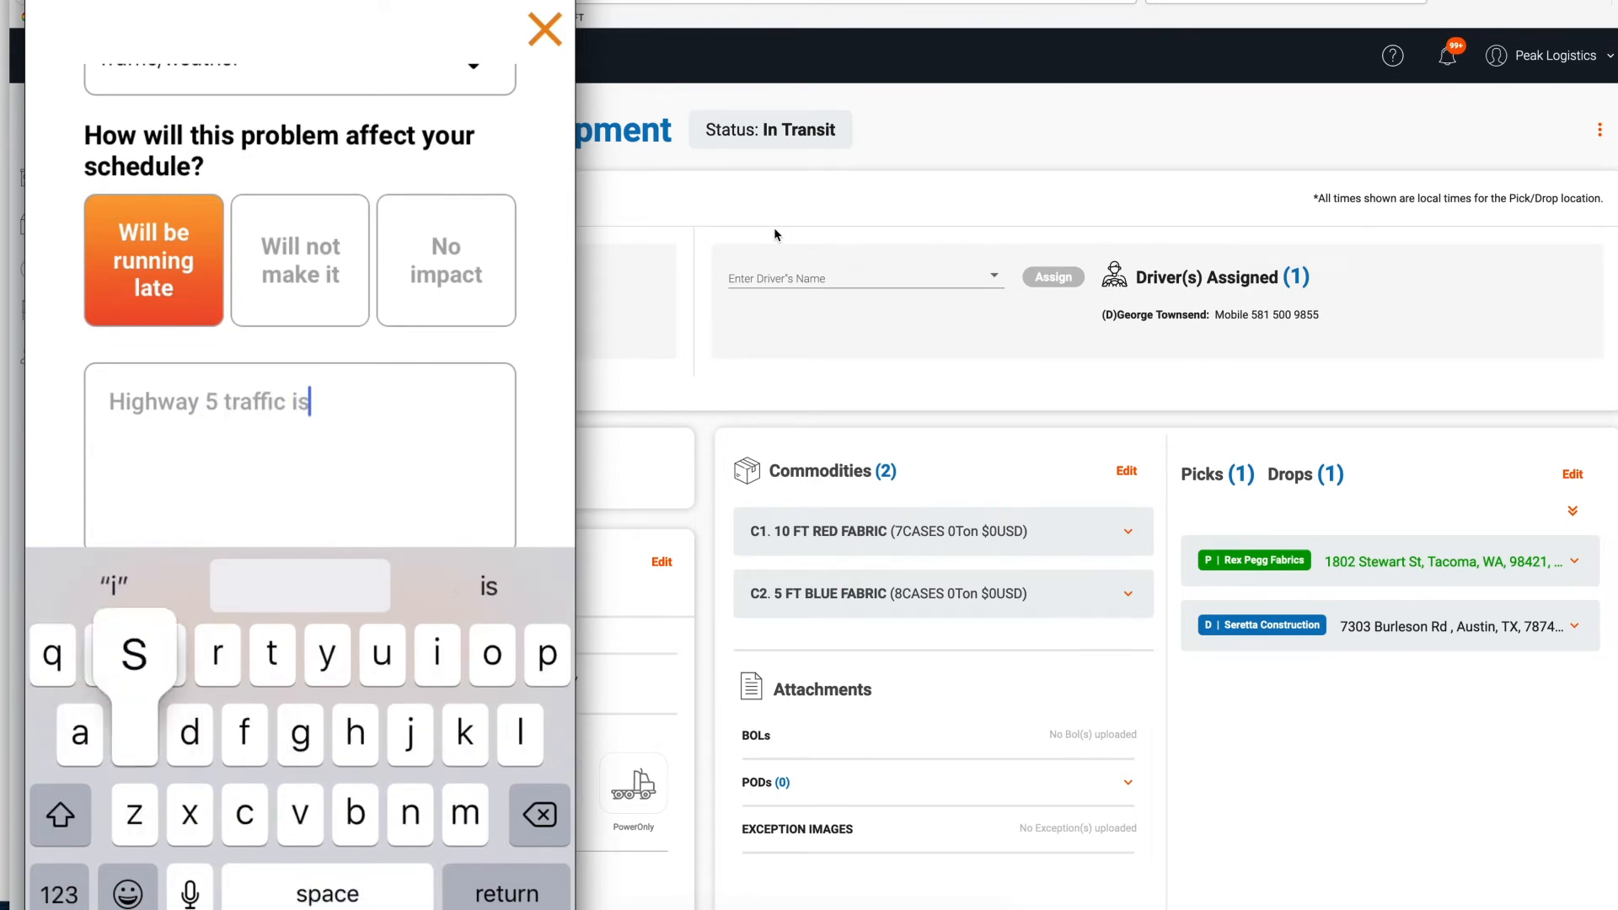
text(lly bad)
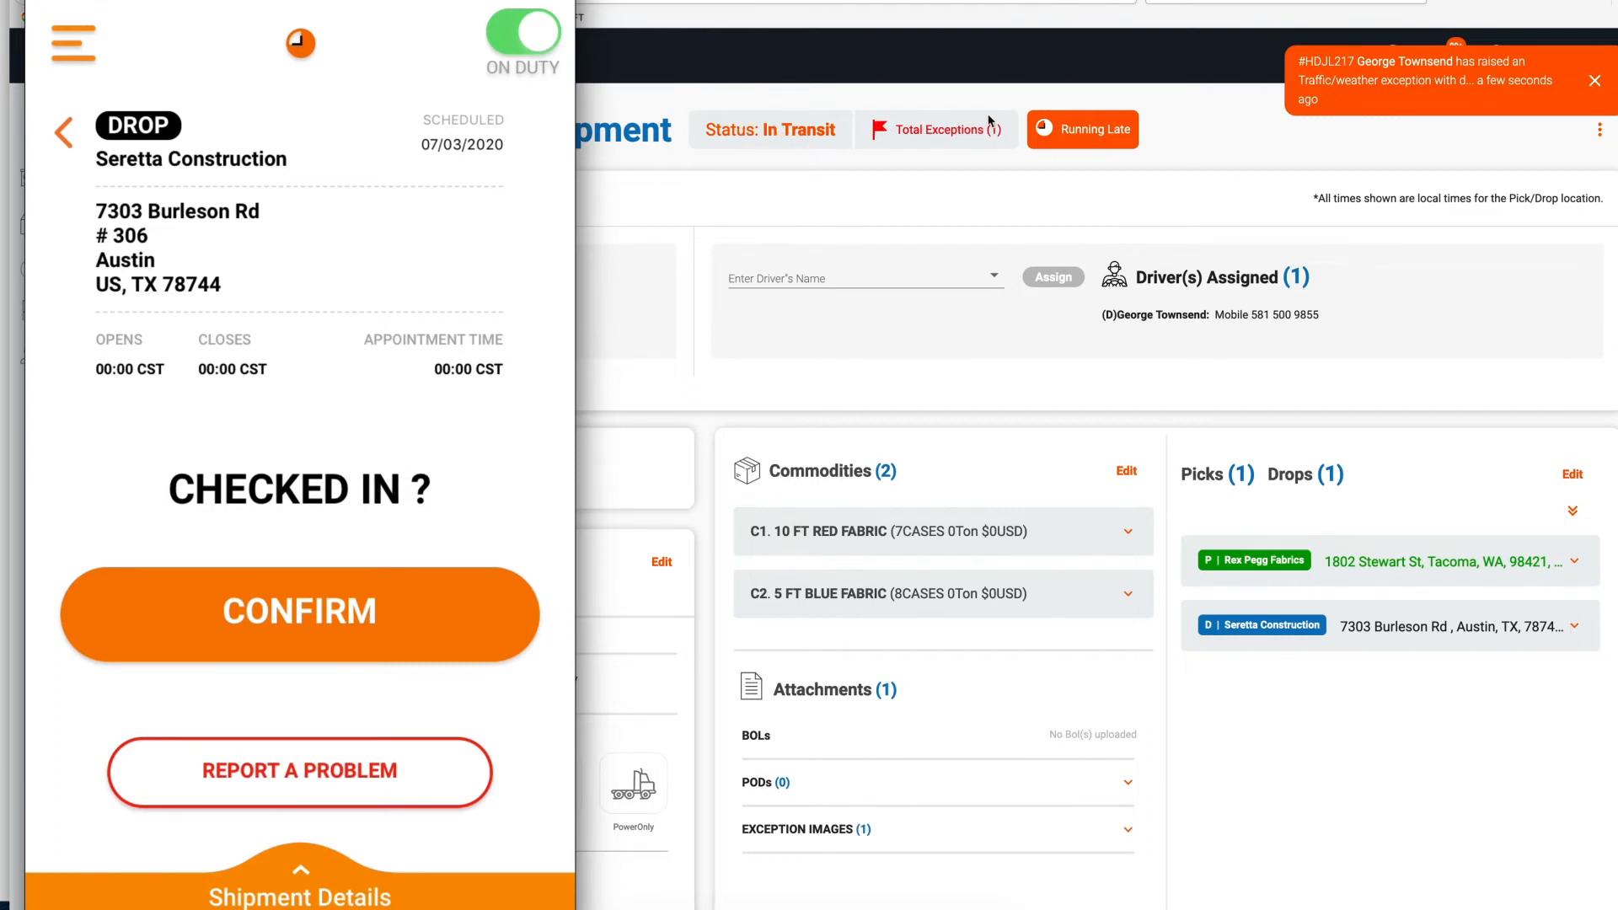
- Return to the carrier portal, view the exception image attached for the Seretta Construction drop, and close it
click(1099, 138)
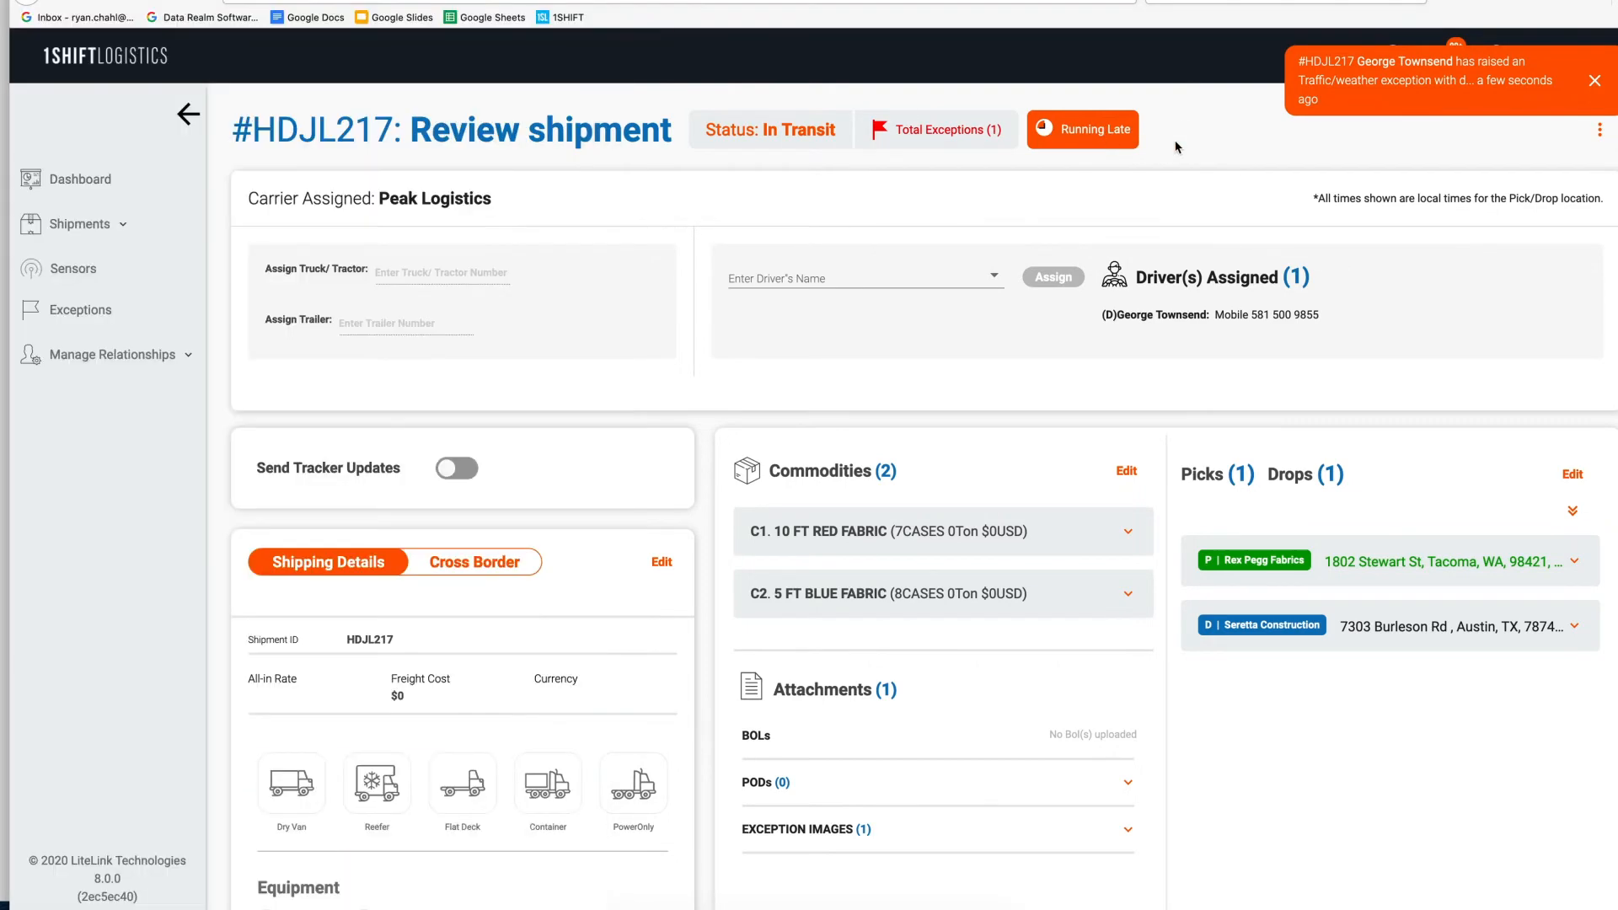
scroll(983, 603, down, 3)
click(856, 572)
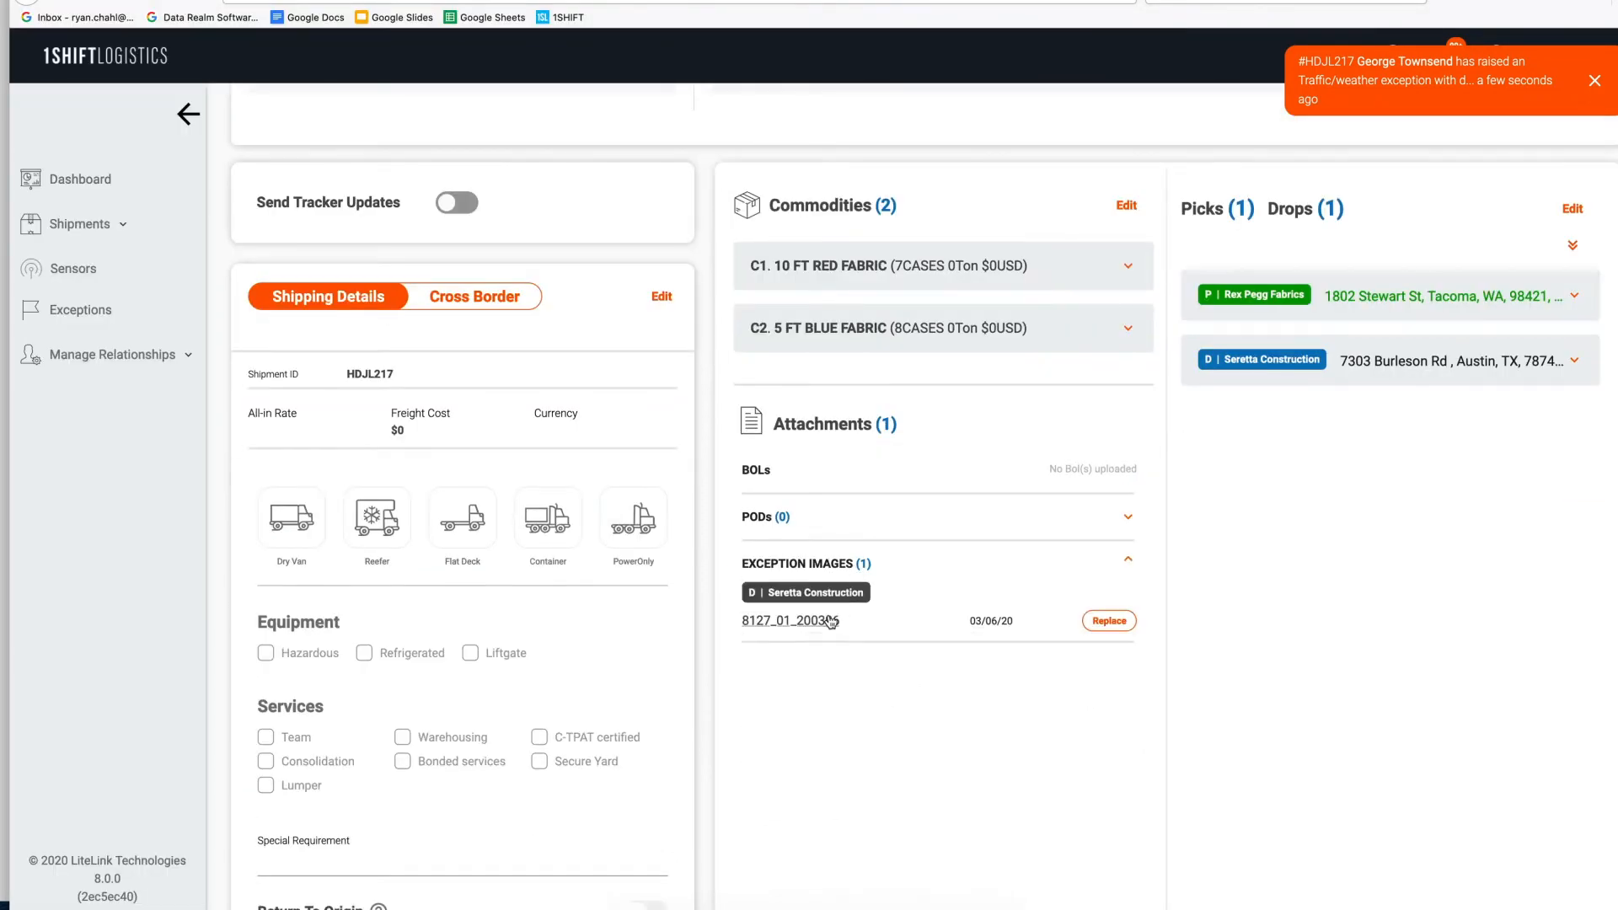
click(318, 17)
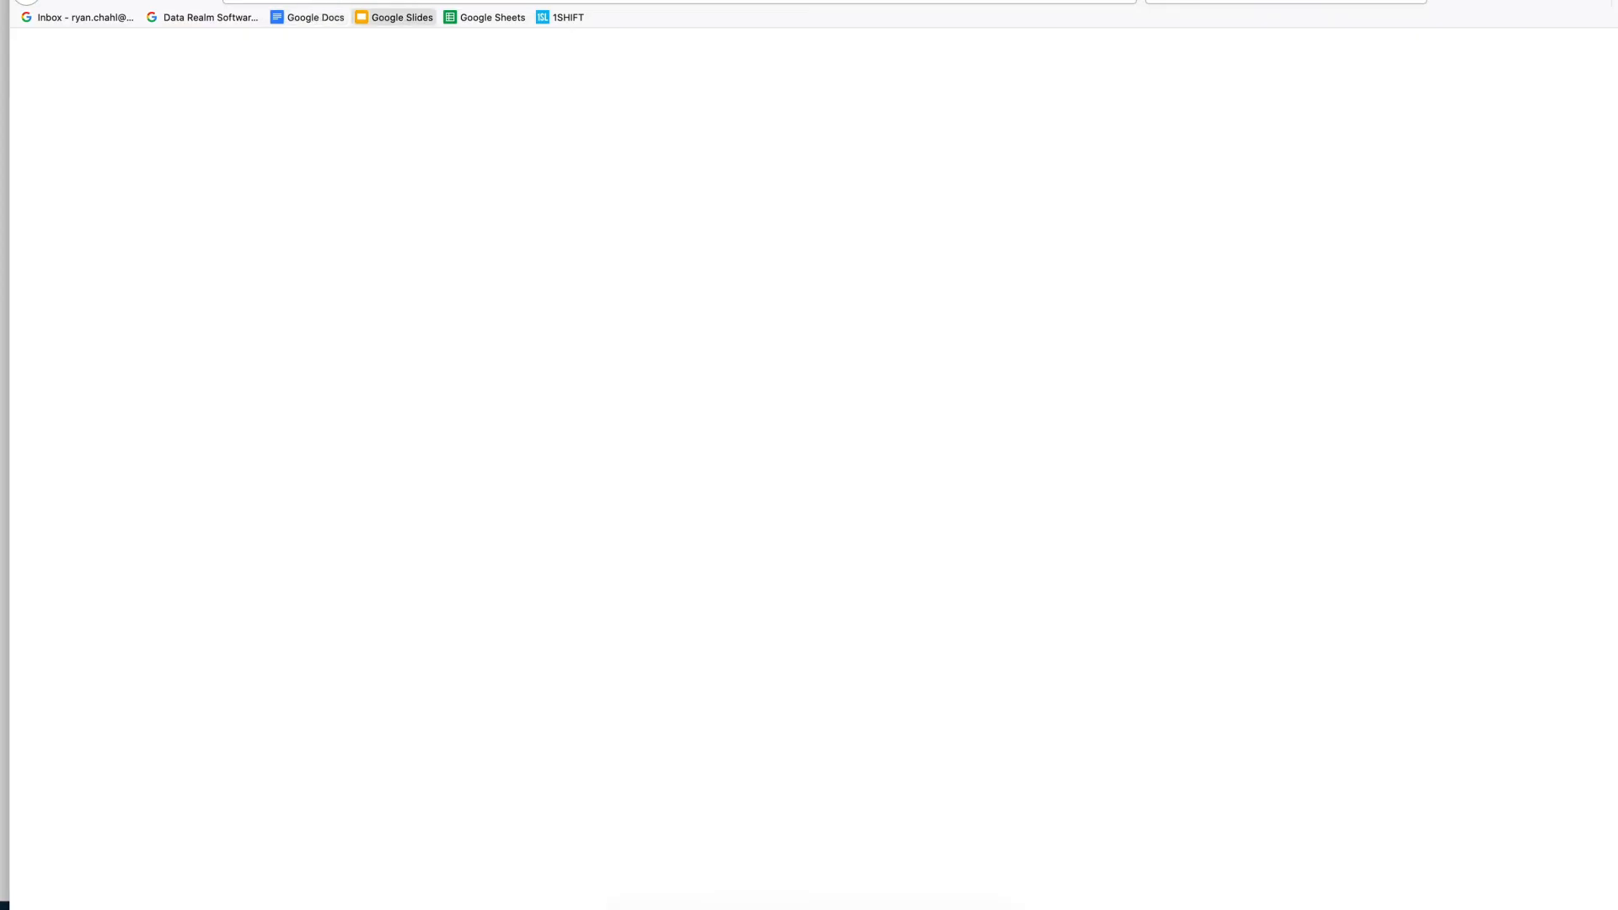
key(super+w)
- Examine the driver's exception marker on the route map and the traffic/weather exception entry in the Shipment Log
scroll(600, 485, down, 12)
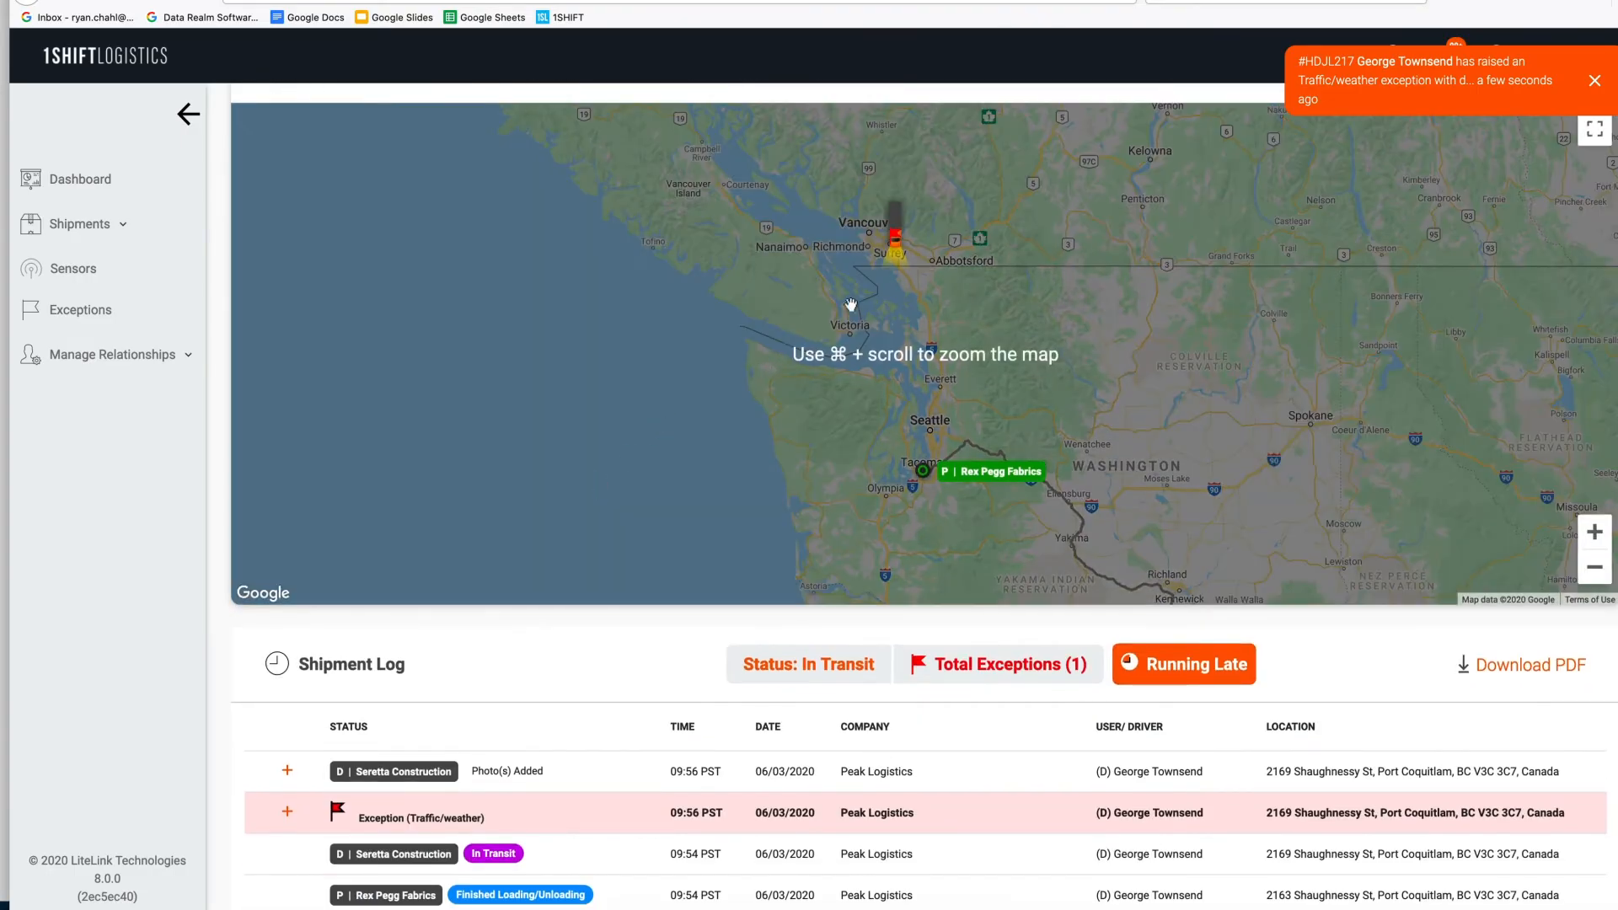
mouse_move(893, 240)
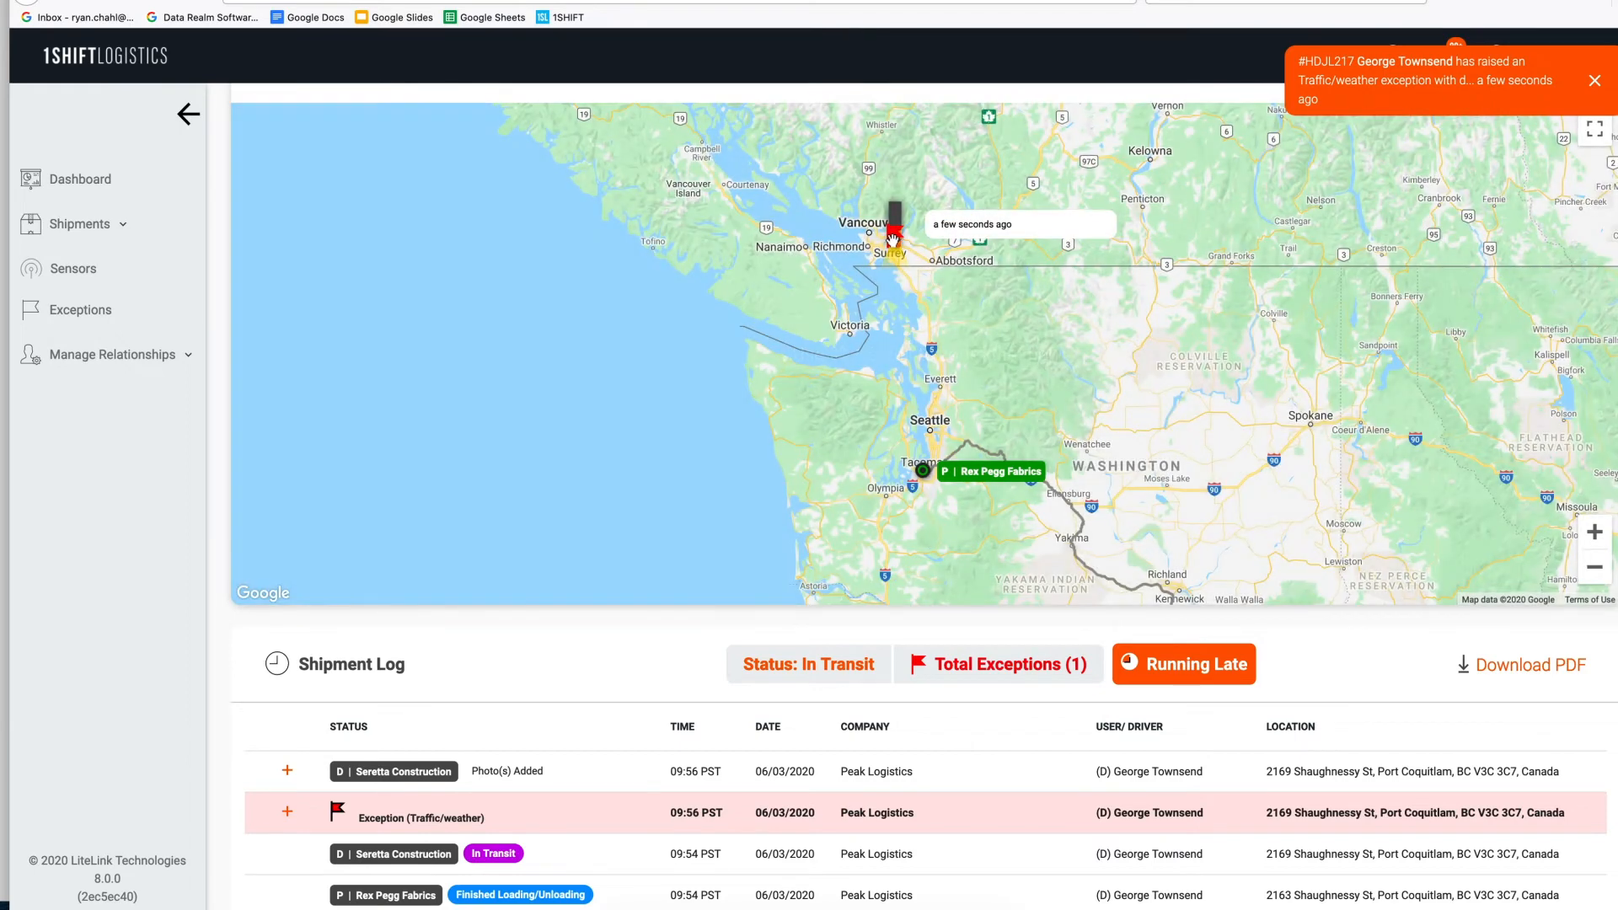
scroll(381, 698, down, 2)
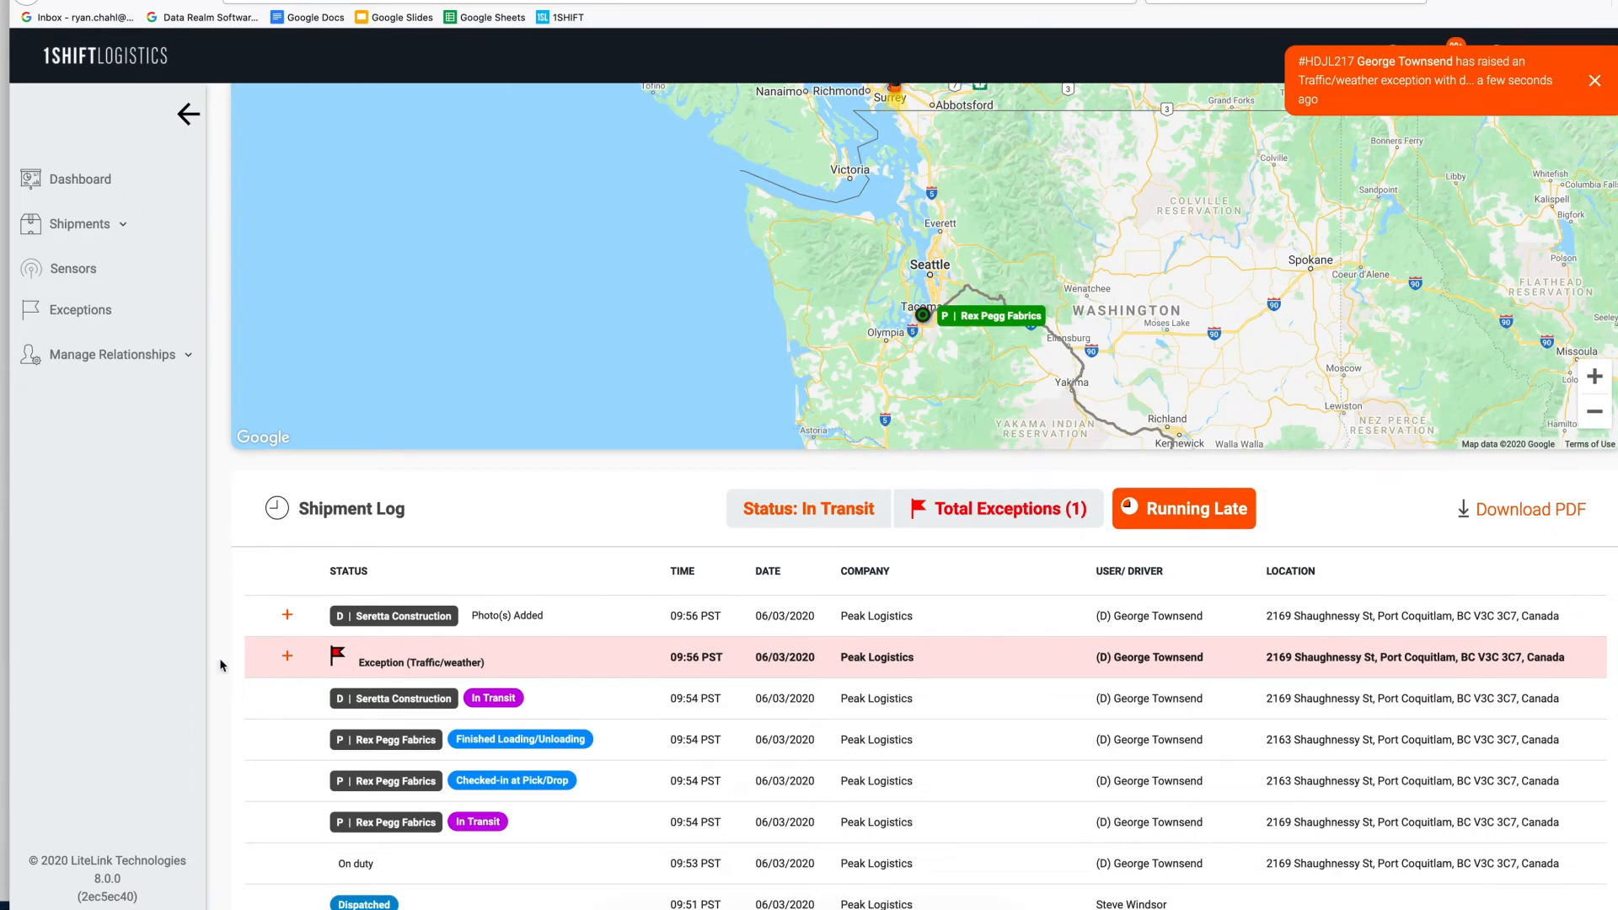
- Dismiss the traffic/weather exception notification on the shipment review page and switch to the driver's mobile app in QuickTime Player
scroll(227, 664, up, 10)
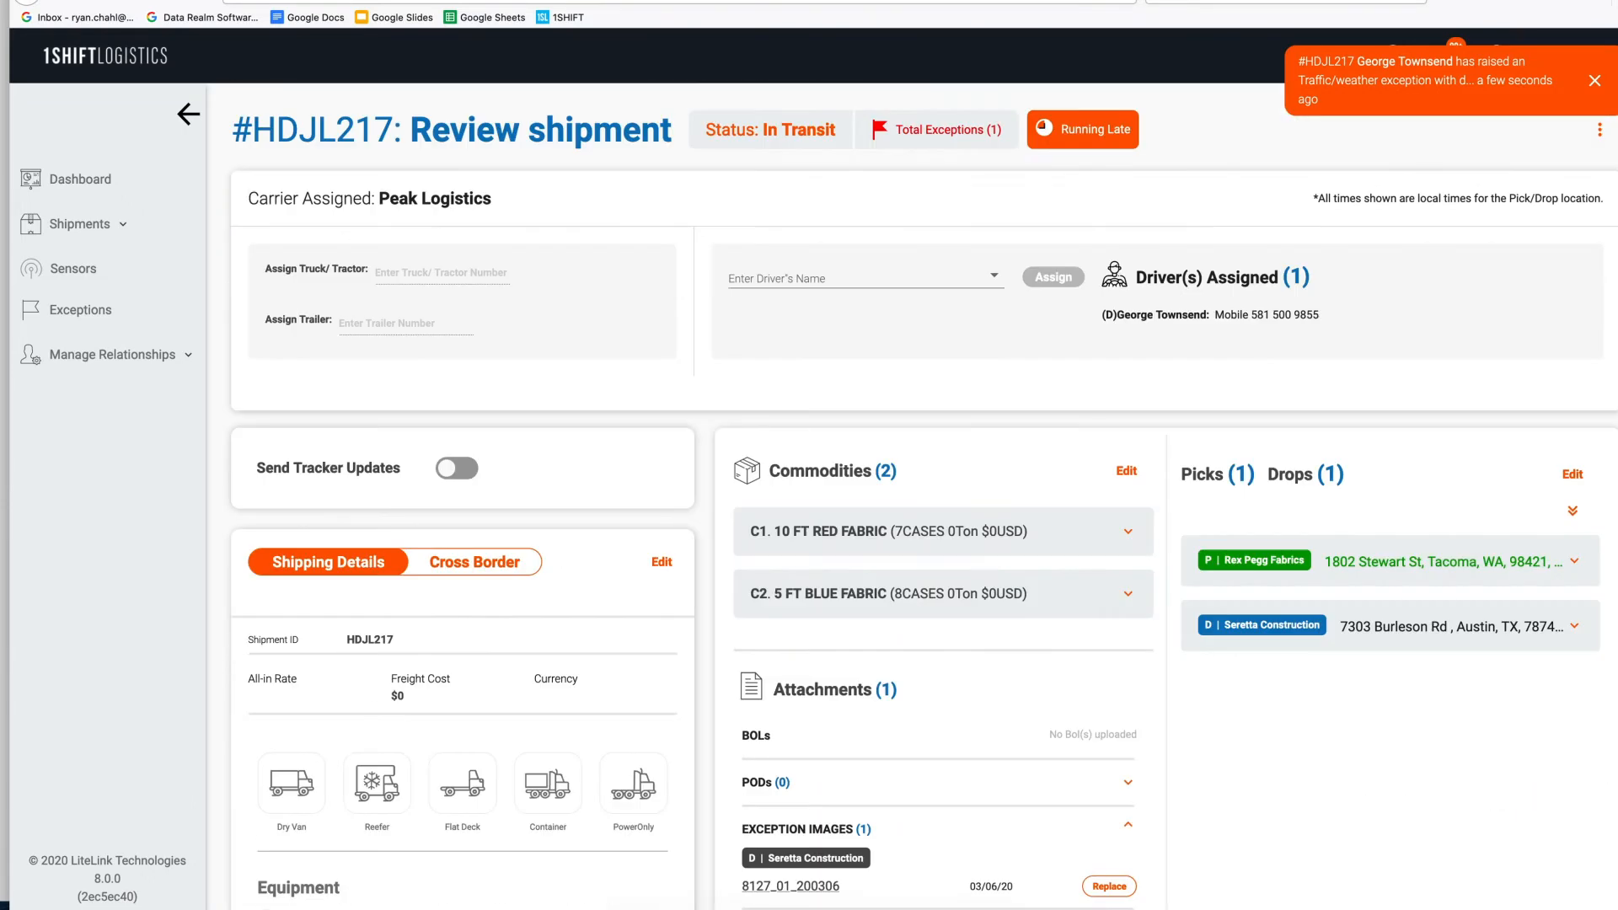
click(767, 905)
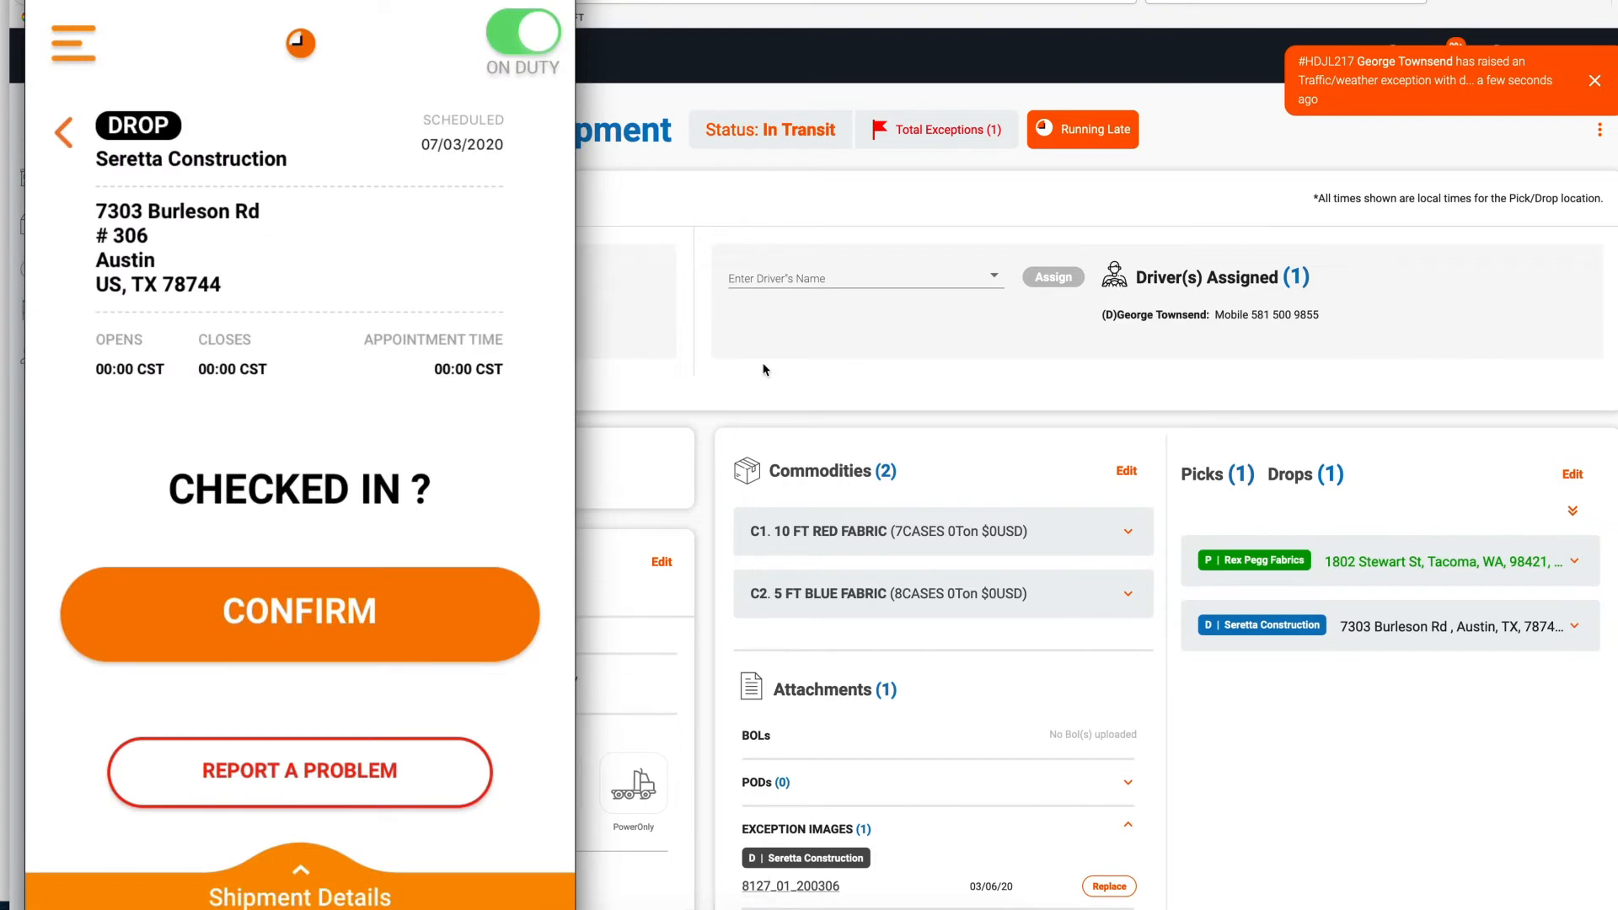
click(1597, 87)
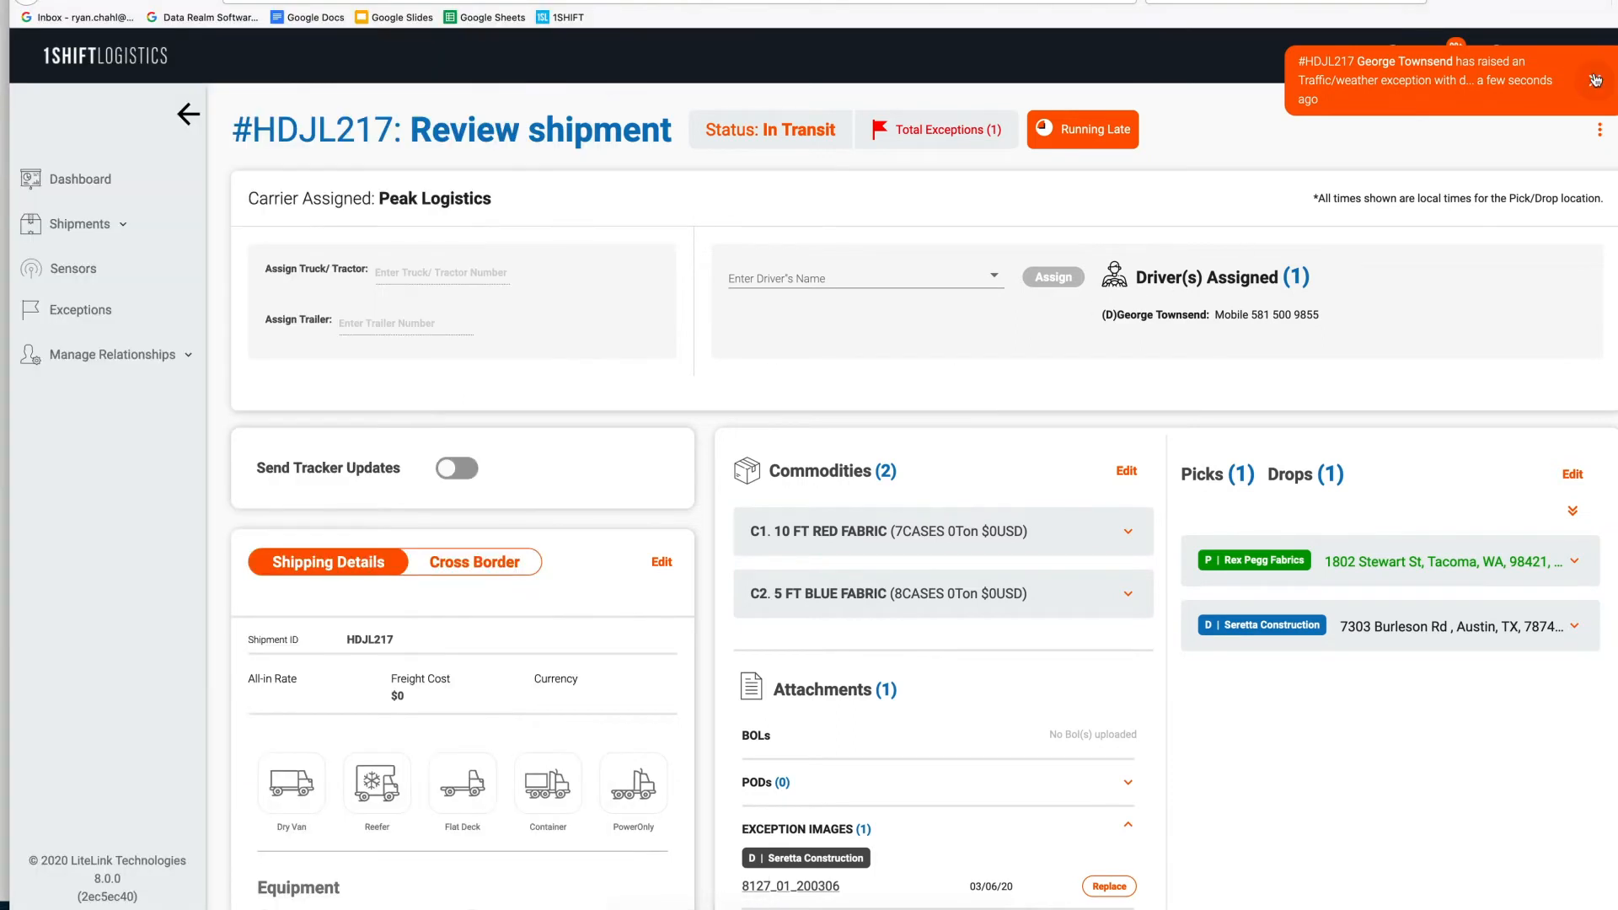
click(1595, 82)
click(763, 906)
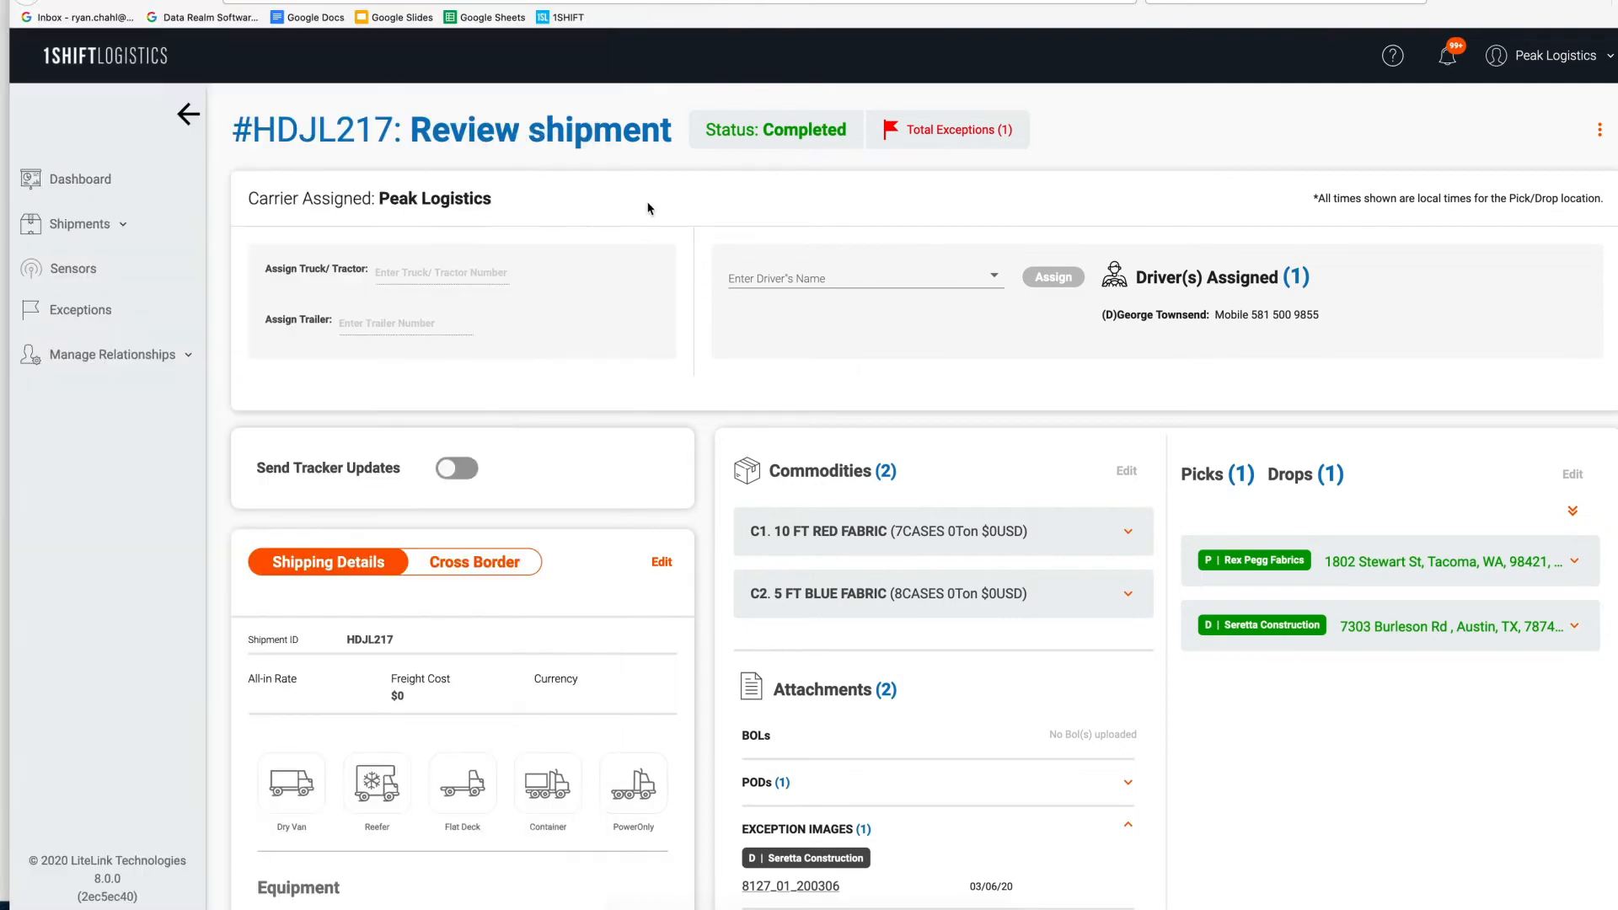
- In the carrier portal, view the proof of delivery attached for the Seretta Construction drop, and check the latest Shipment Log entries
scroll(648, 208, down, 3)
click(866, 604)
scroll(796, 666, down, 1)
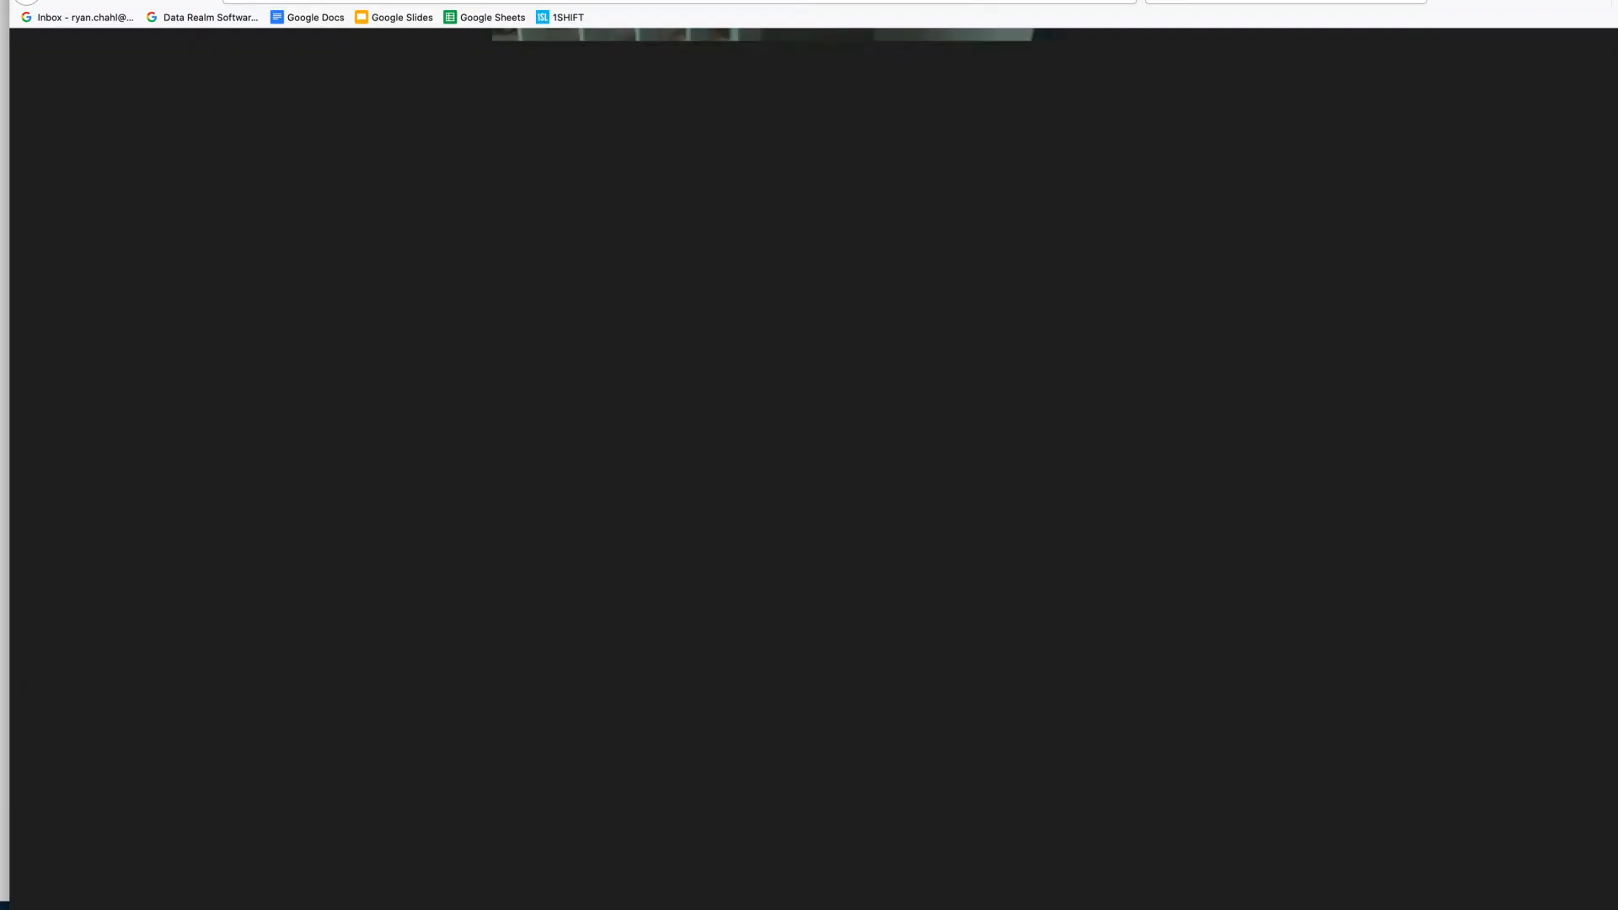
click(405, 1)
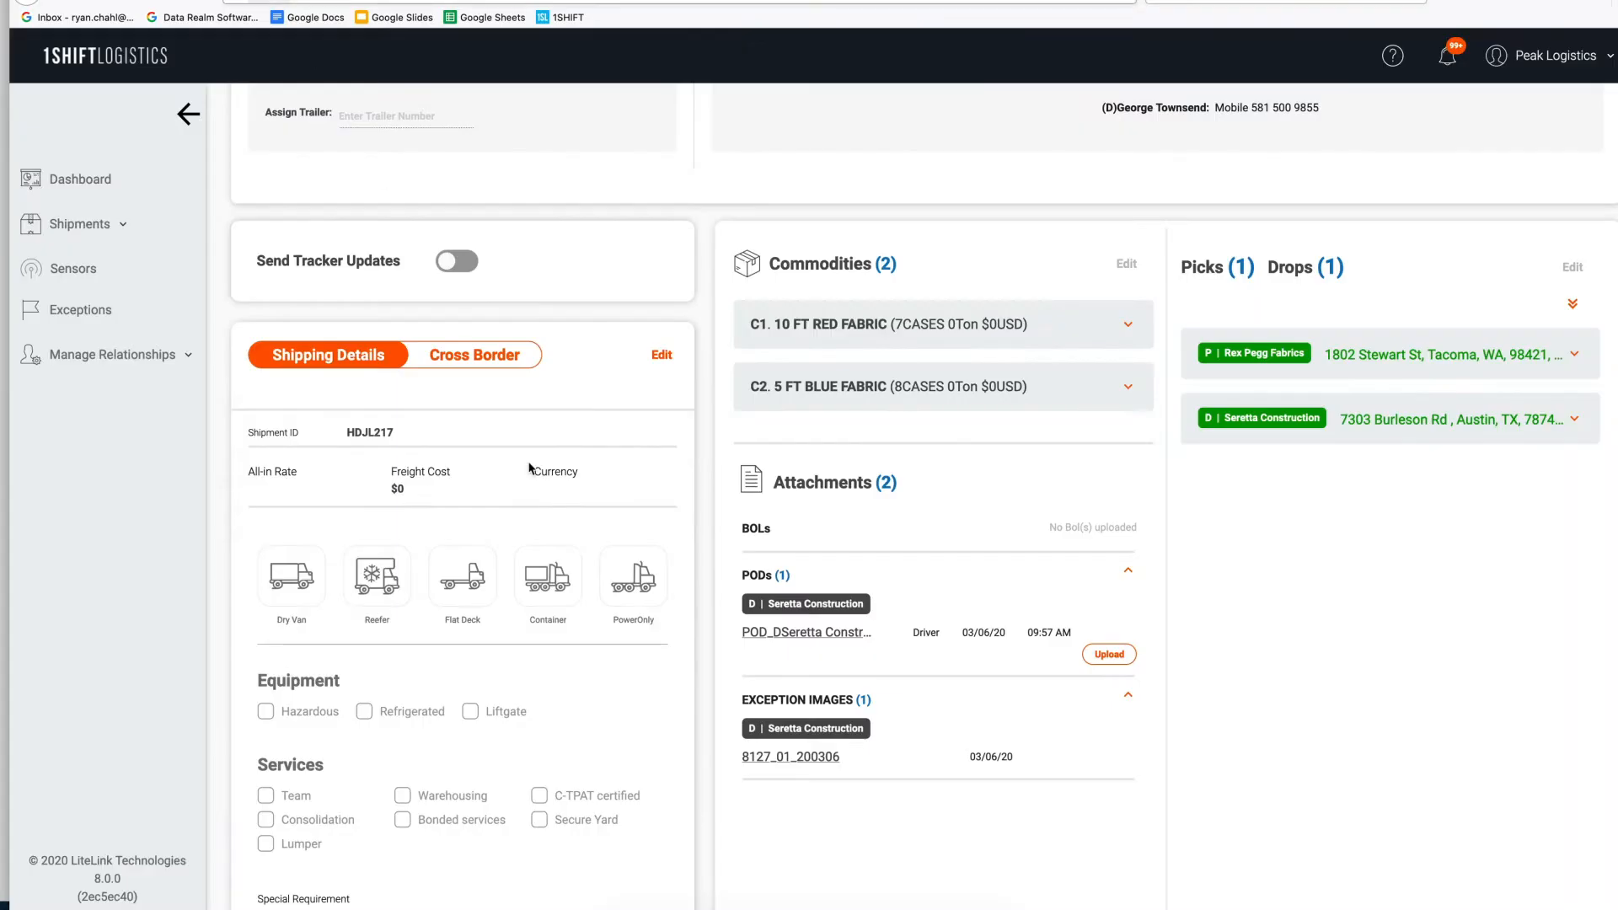
scroll(543, 502, down, 15)
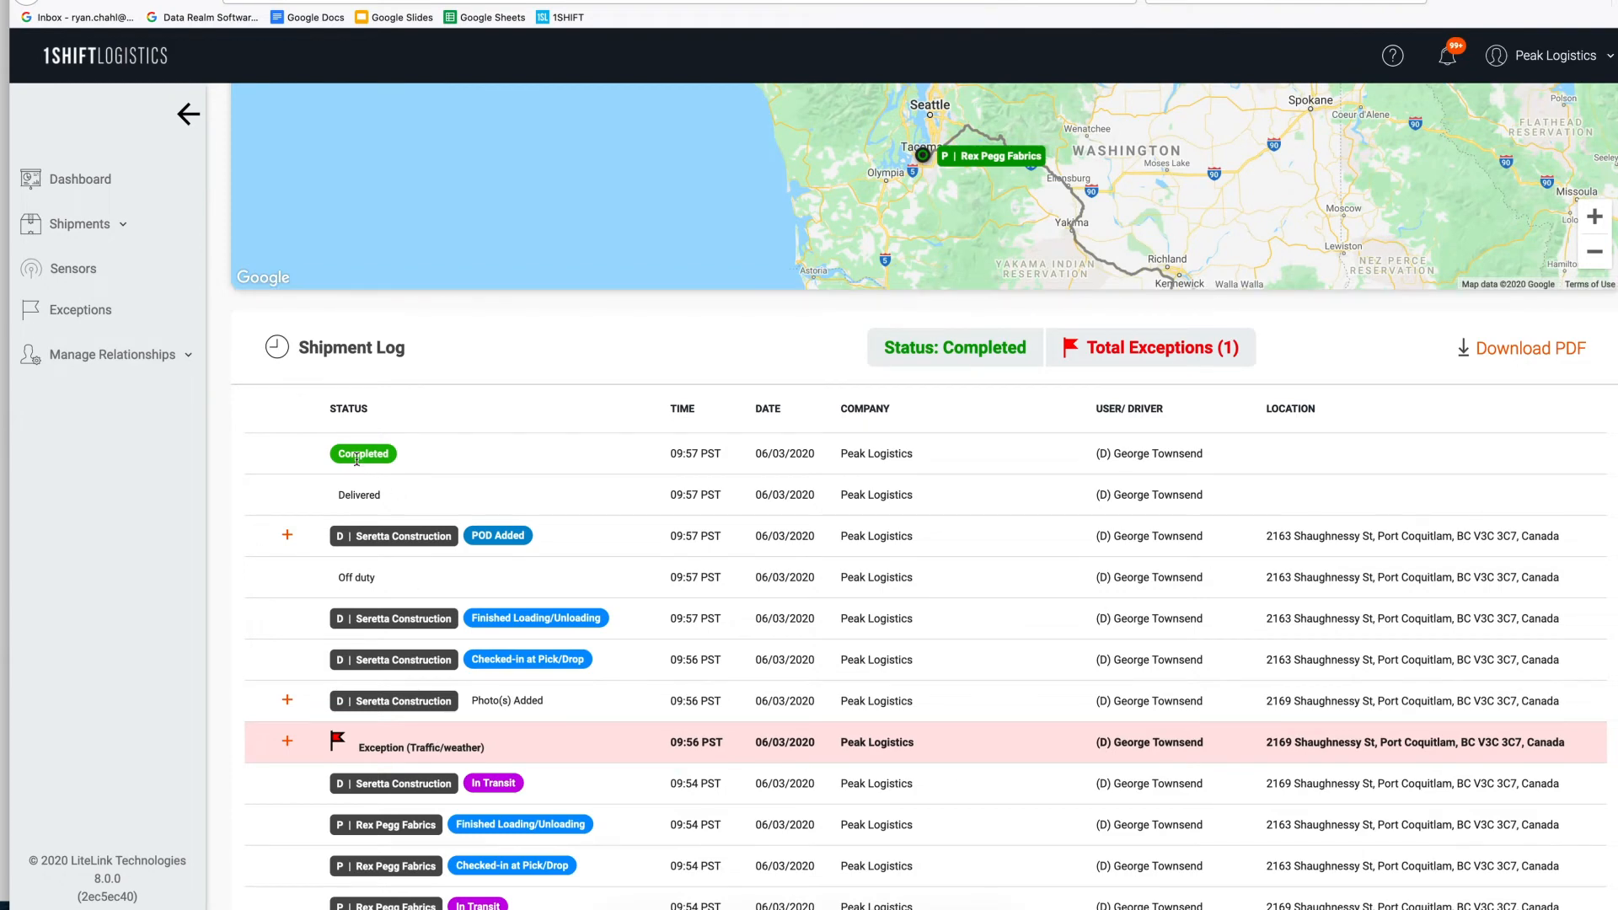
- From the second page of Manage Shipments, open the in-transit shipment from Furniture Warehouse to Save On Foods
scroll(404, 460, up, 6)
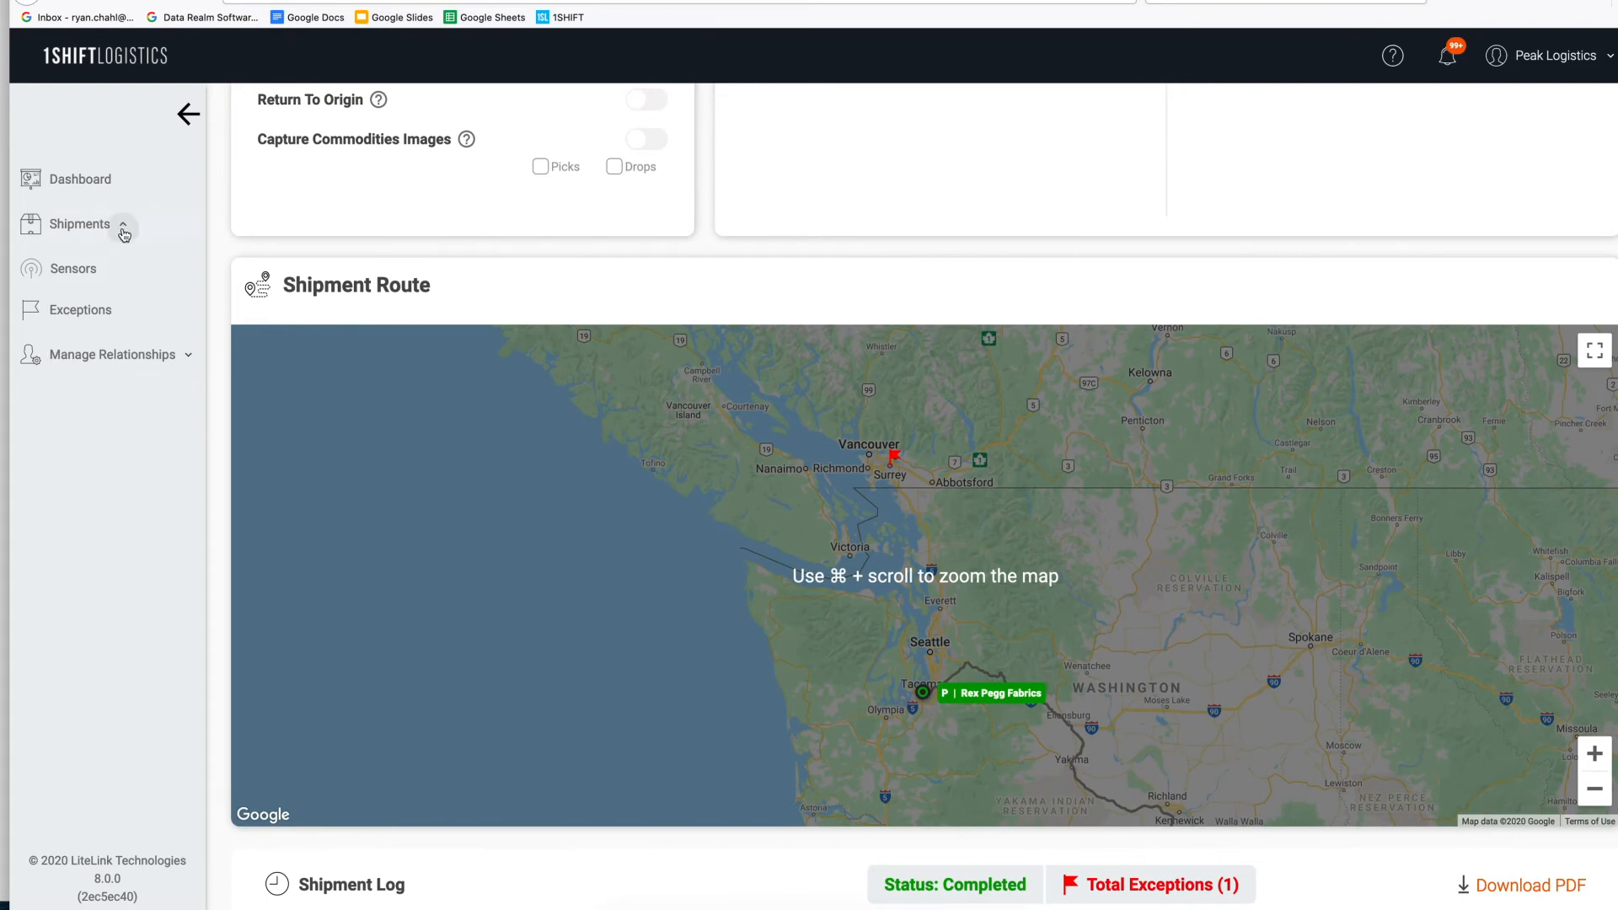
click(119, 224)
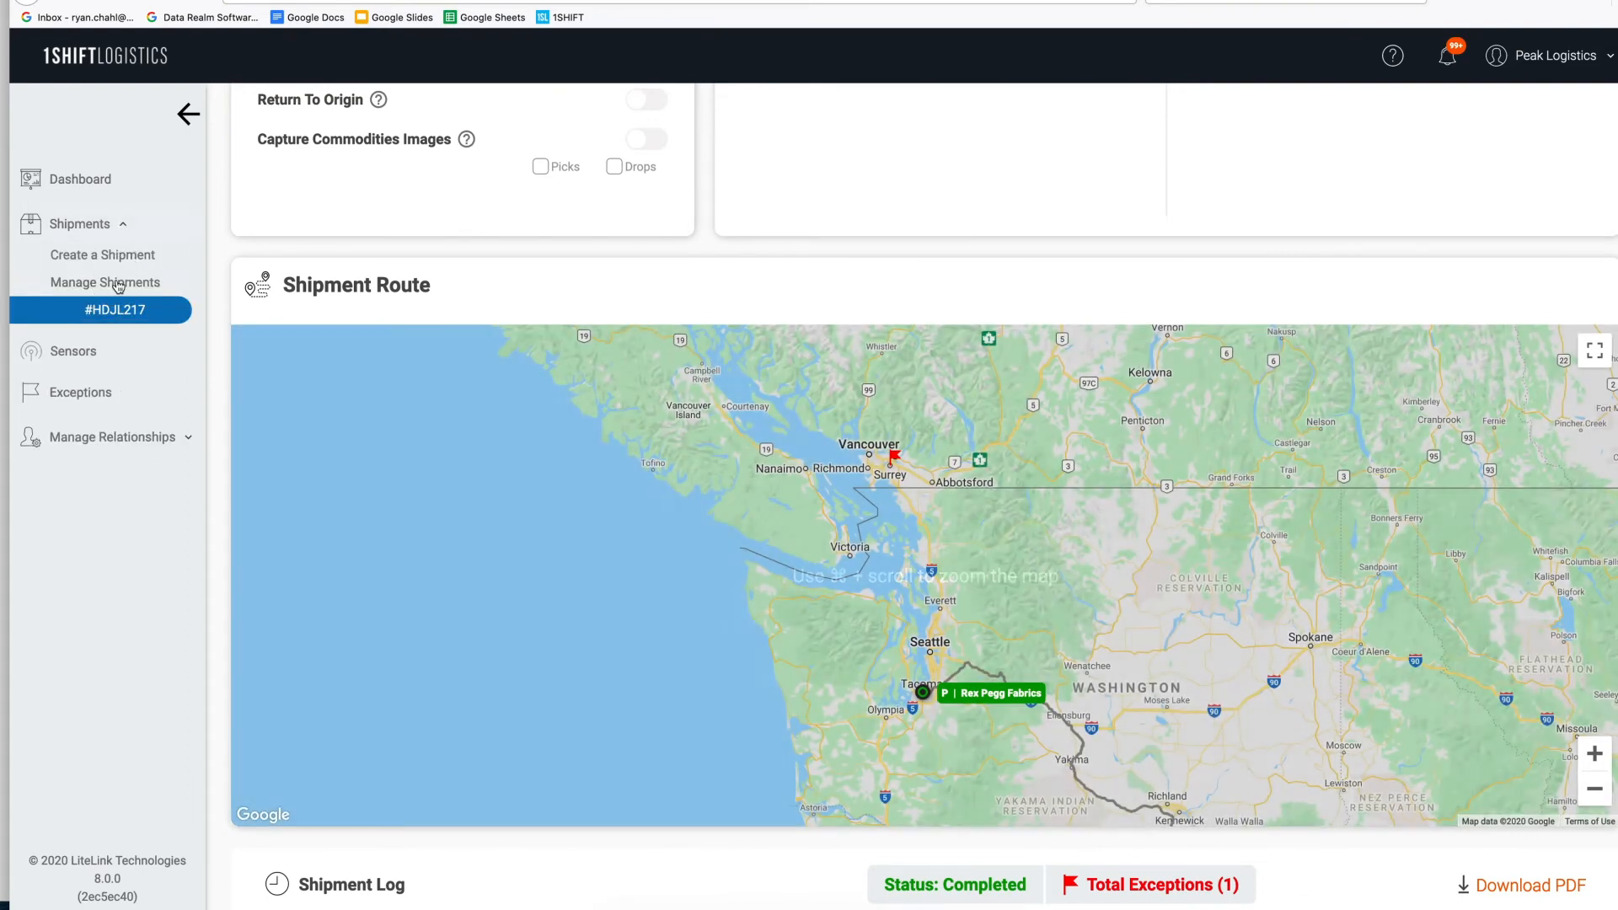
click(118, 284)
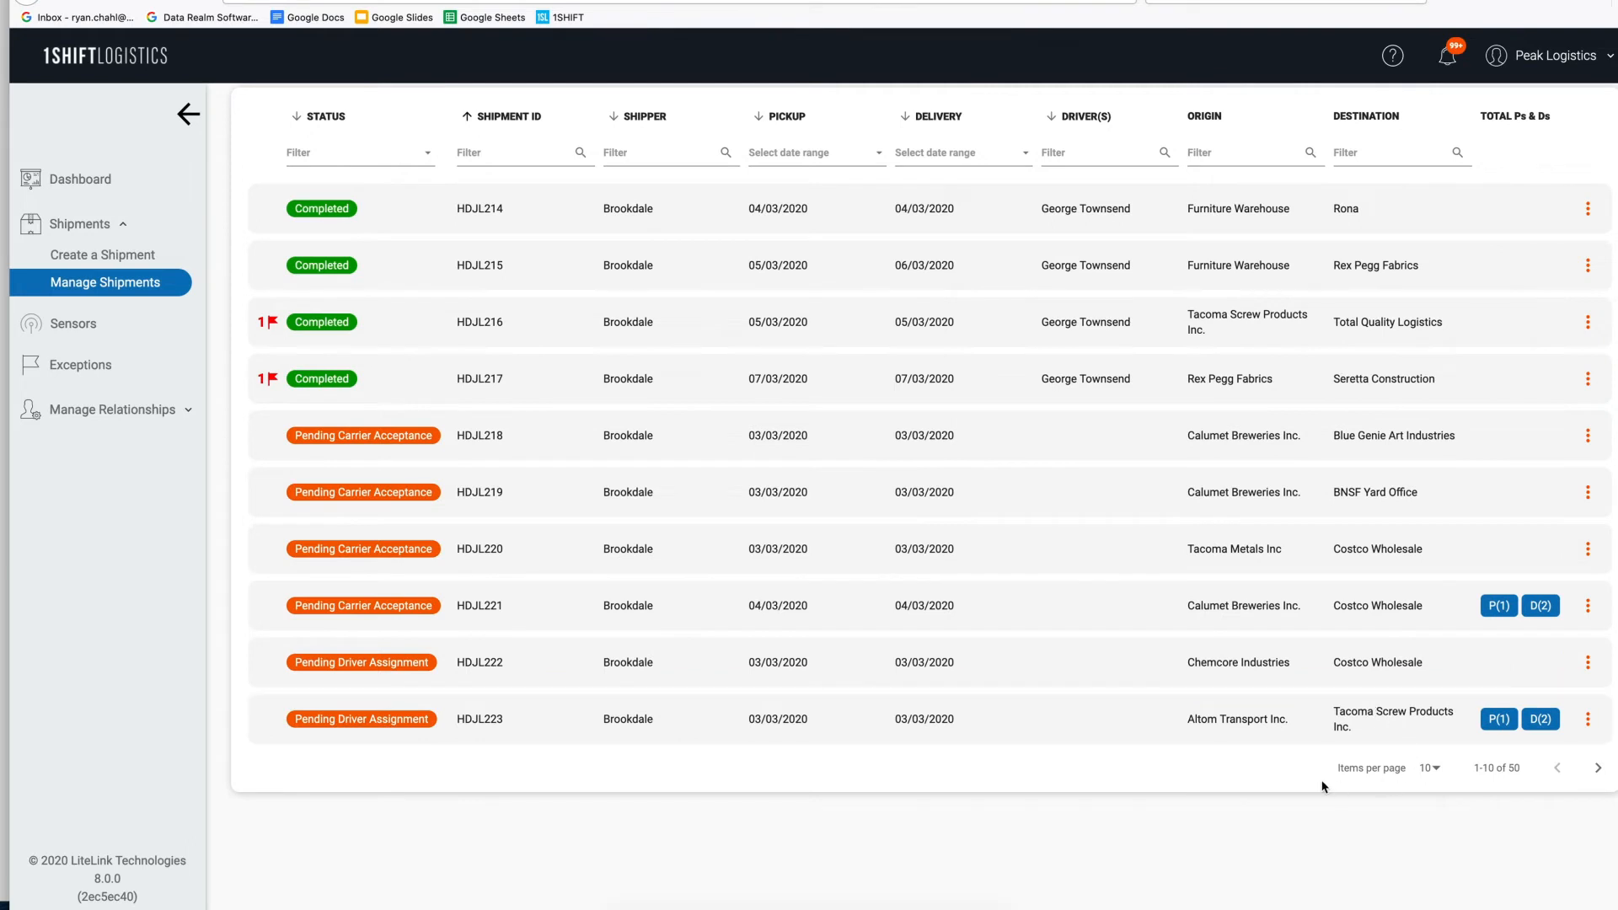
scroll(814, 653, up, 2)
click(1598, 854)
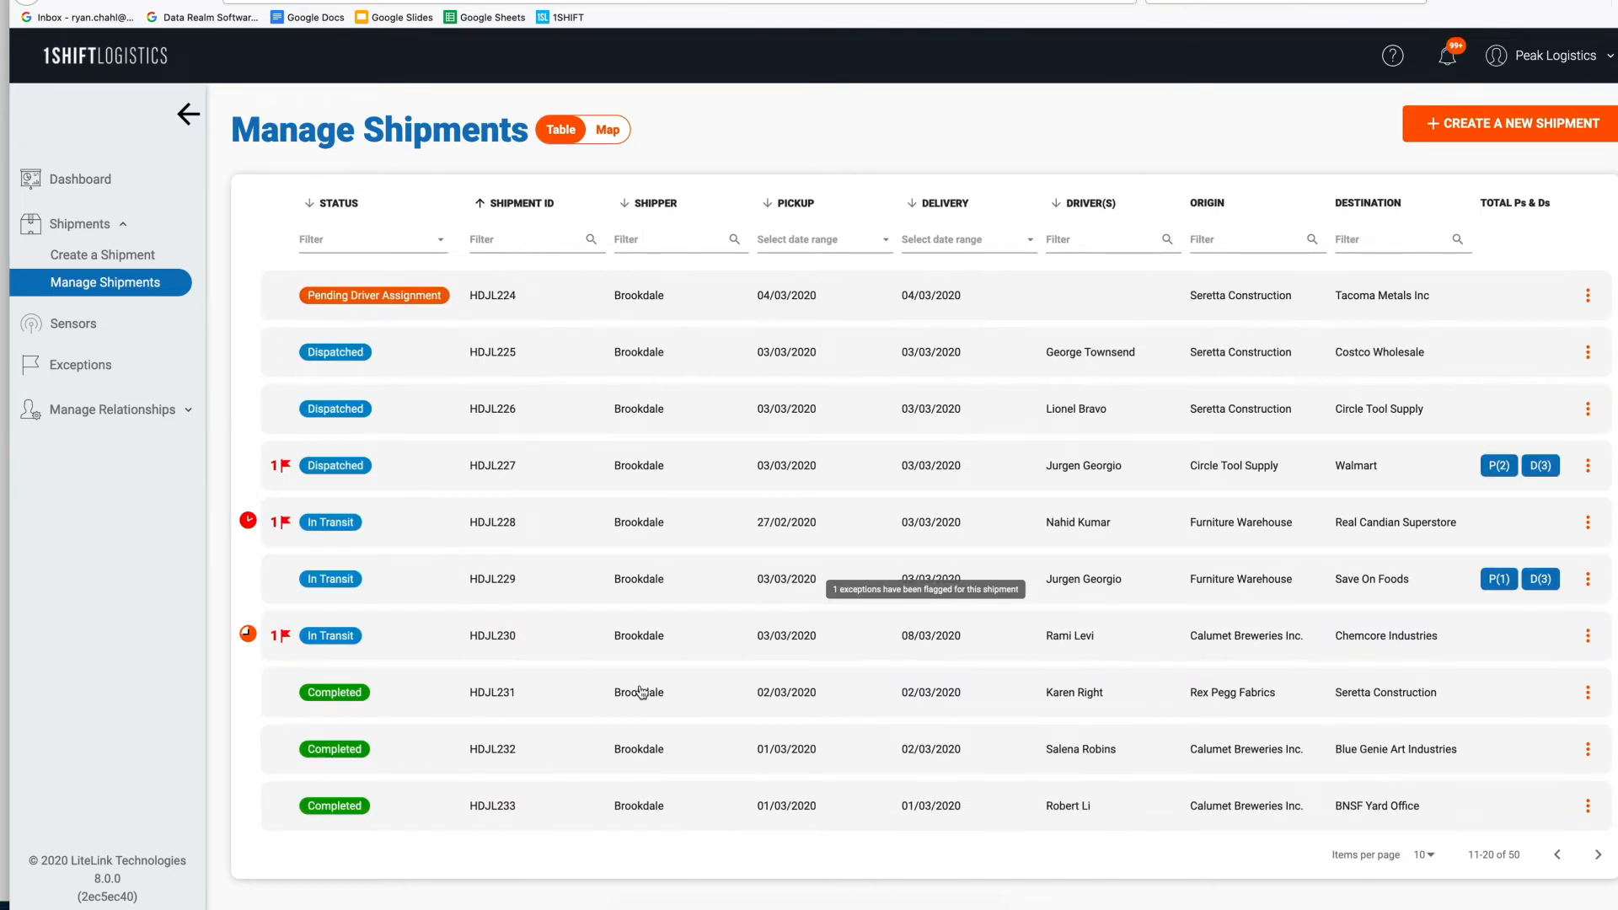
click(516, 585)
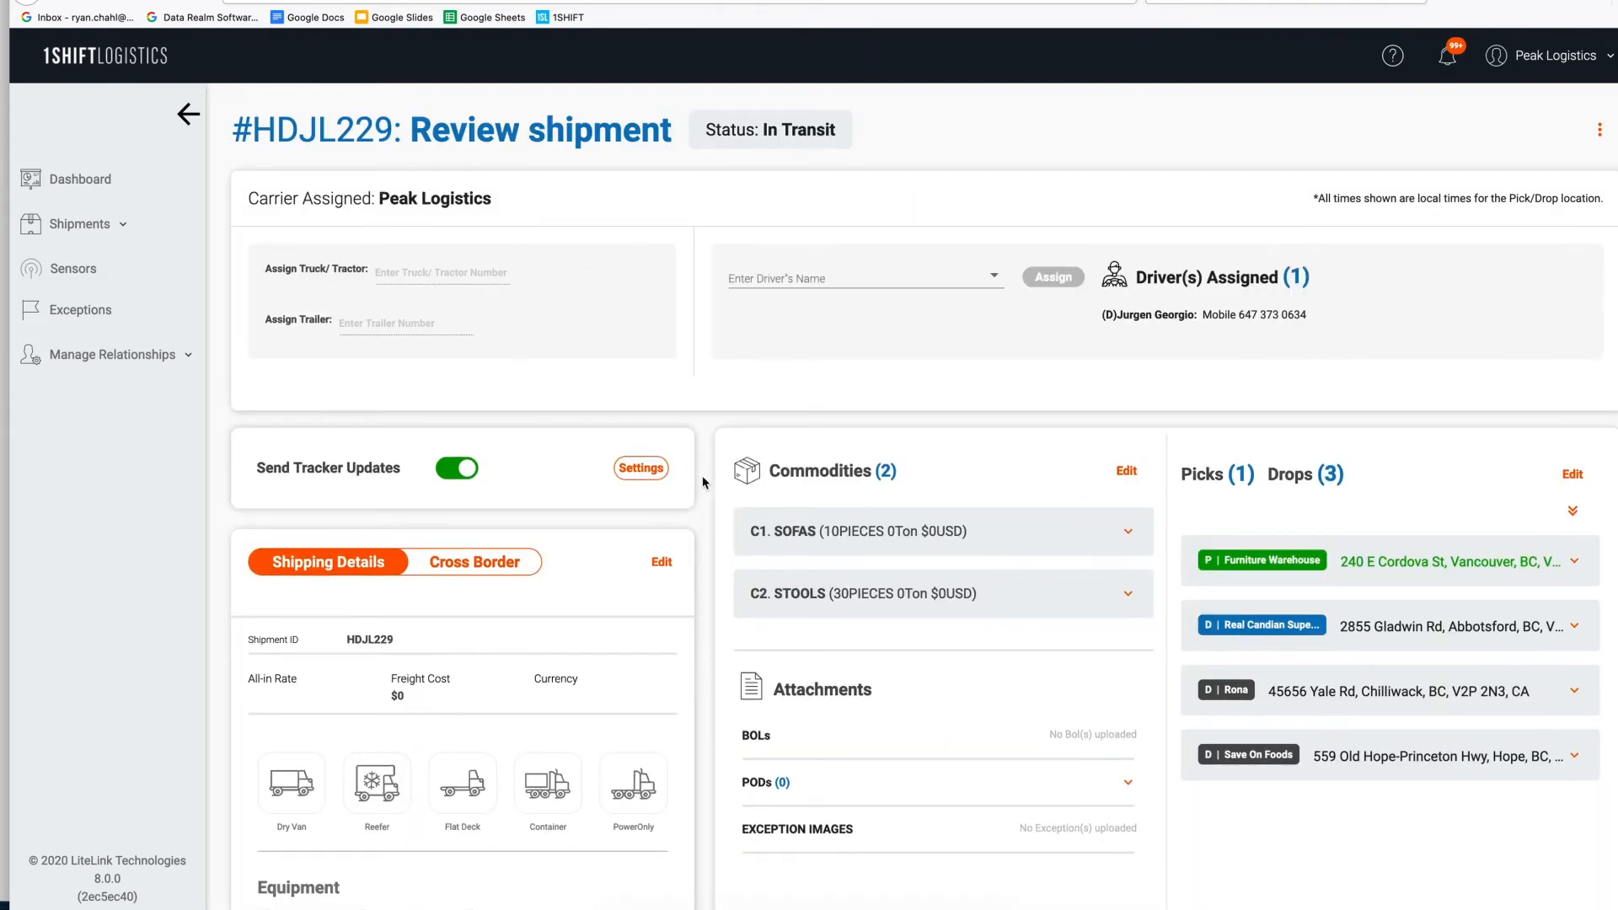
- Zoom the route map out two levels and examine the Furniture Warehouse pickup entries in the Shipment Log
scroll(708, 477, down, 1)
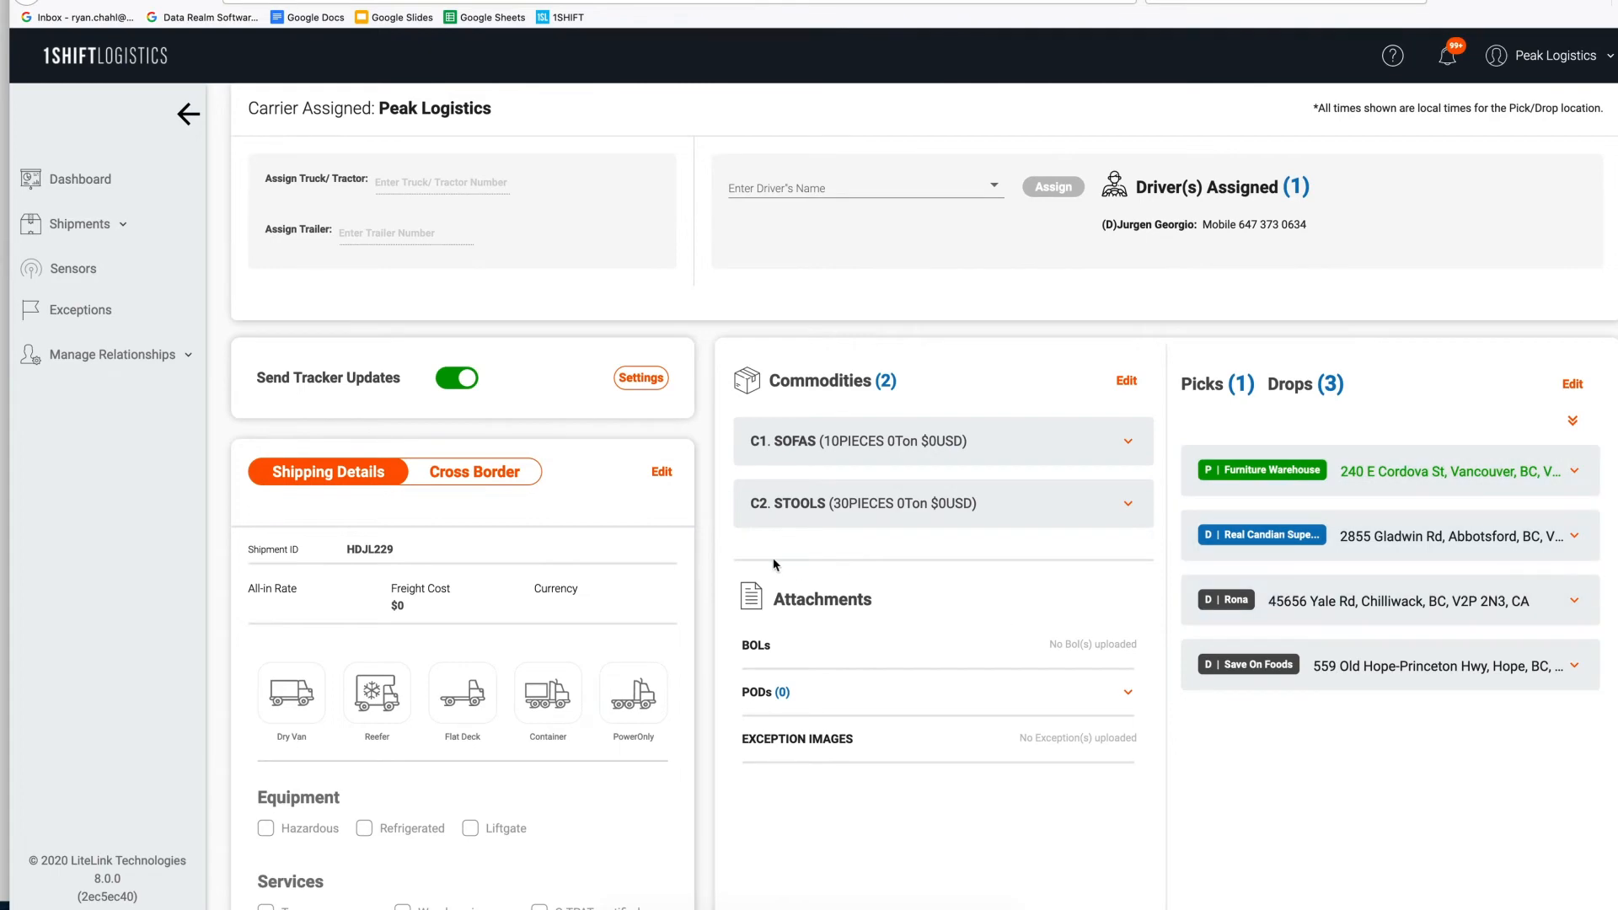
scroll(775, 565, down, 6)
scroll(776, 565, down, 12)
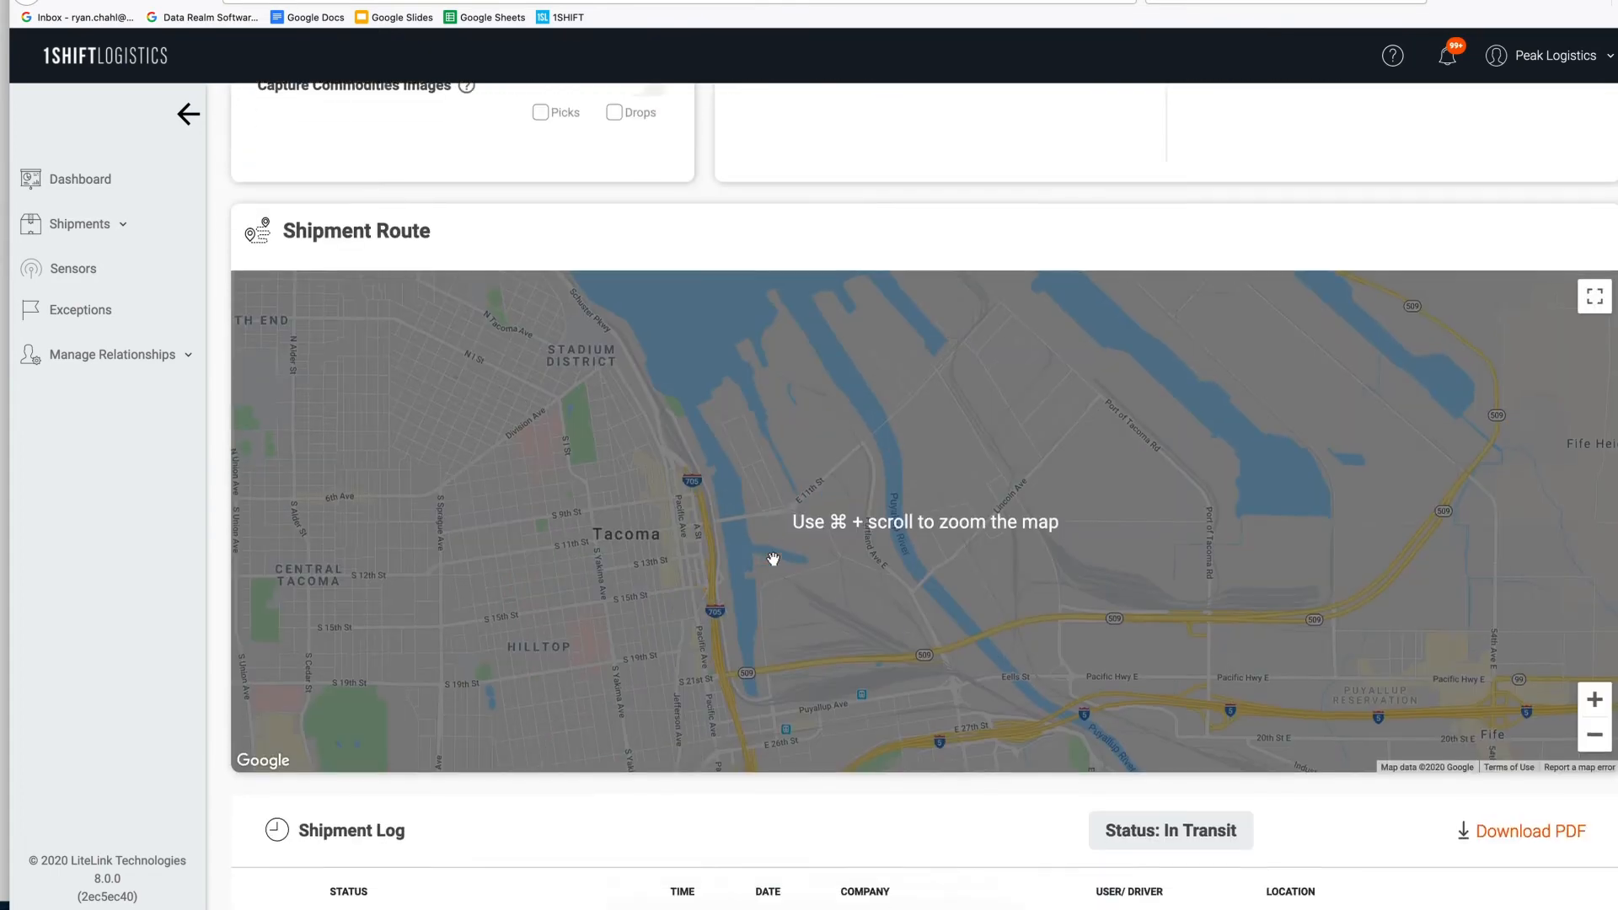
scroll(772, 561, up, 1)
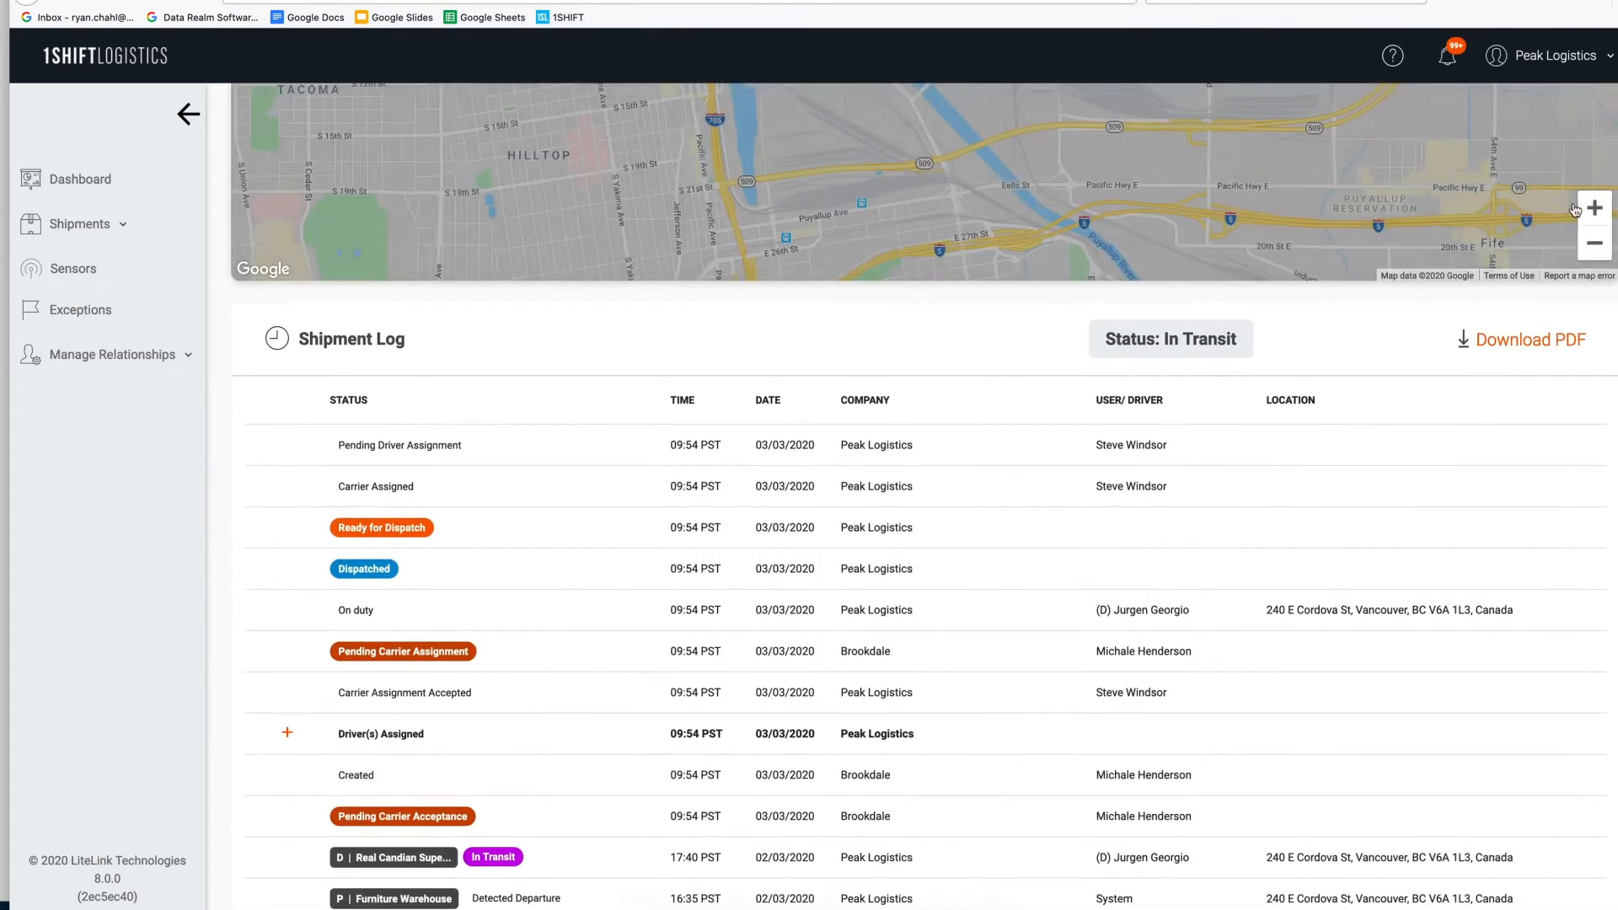
click(1594, 244)
click(1594, 244)
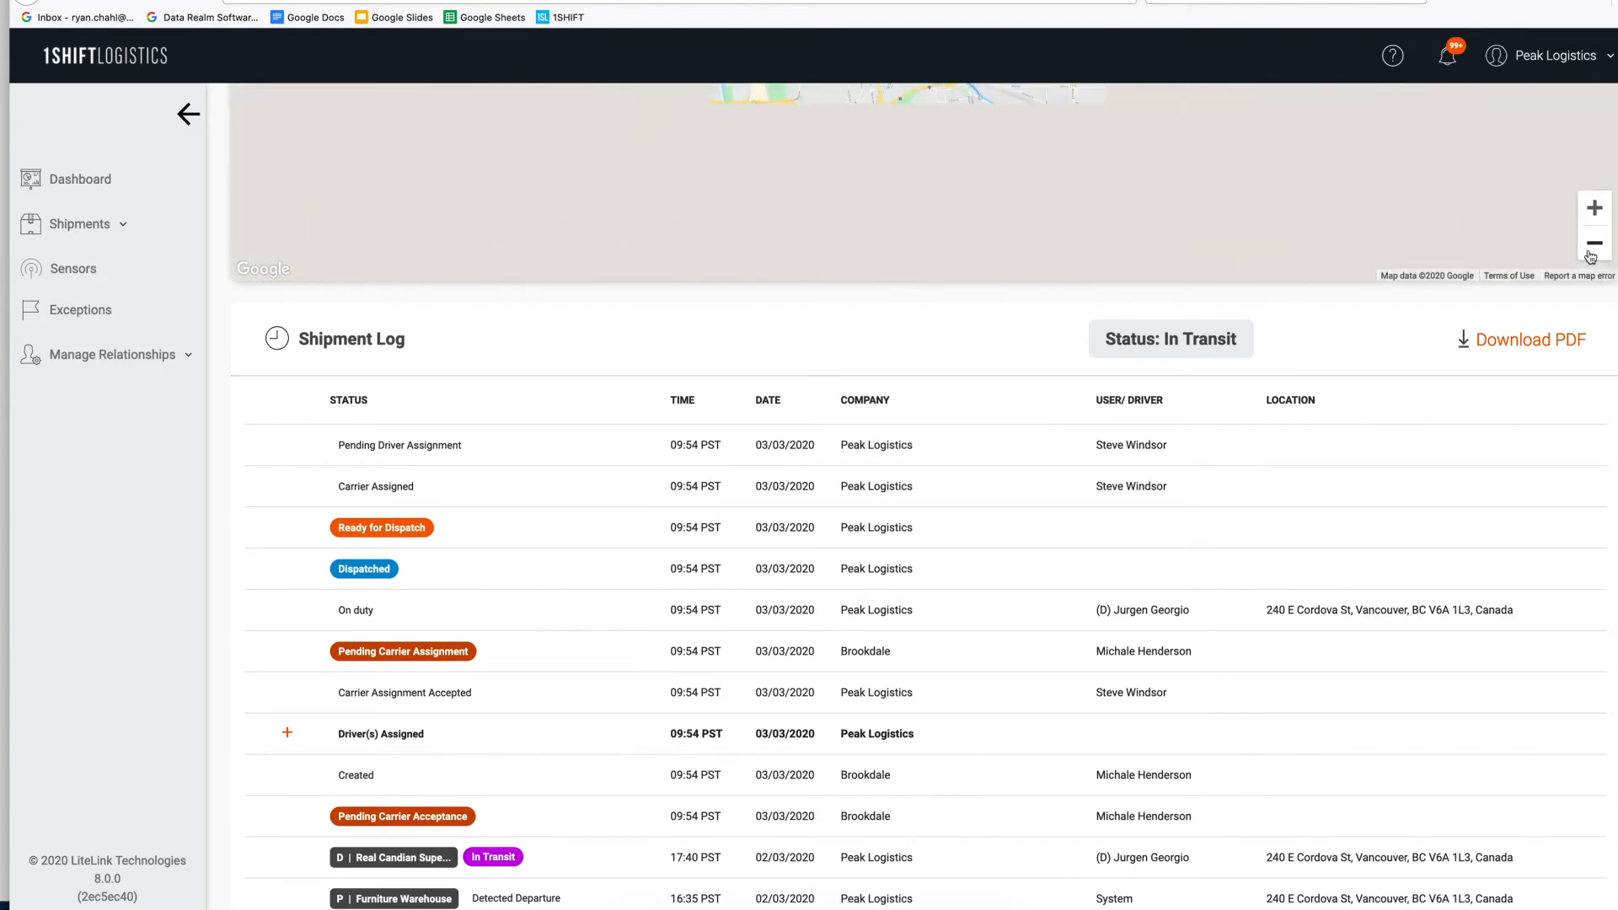
scroll(484, 533, down, 2)
scroll(485, 533, down, 3)
scroll(484, 532, down, 1)
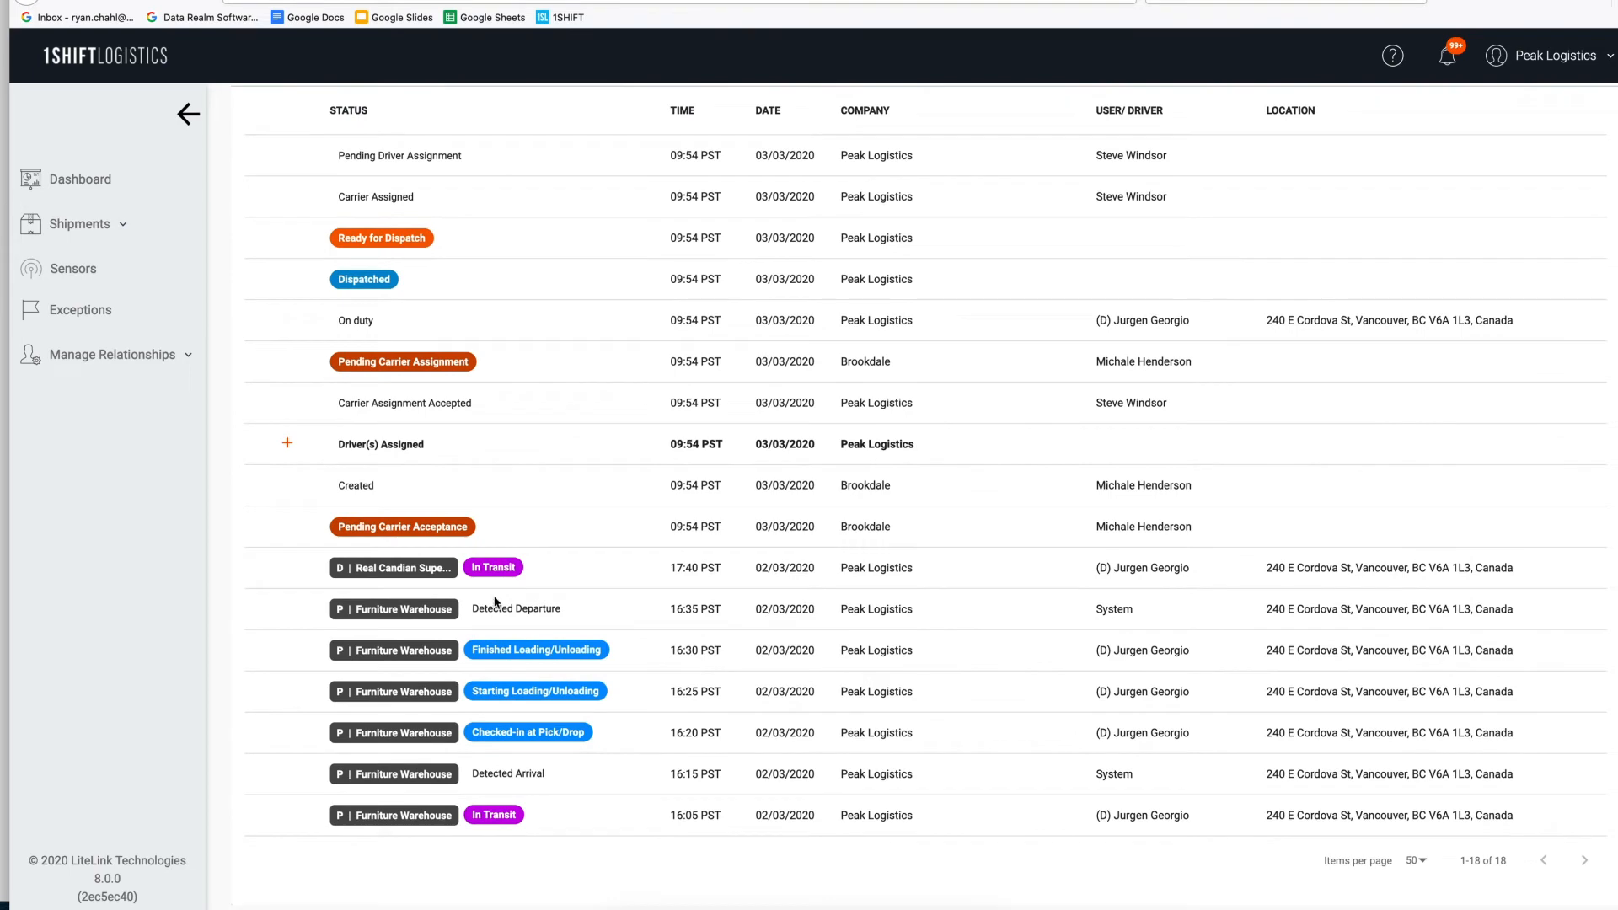
scroll(496, 602, up, 1)
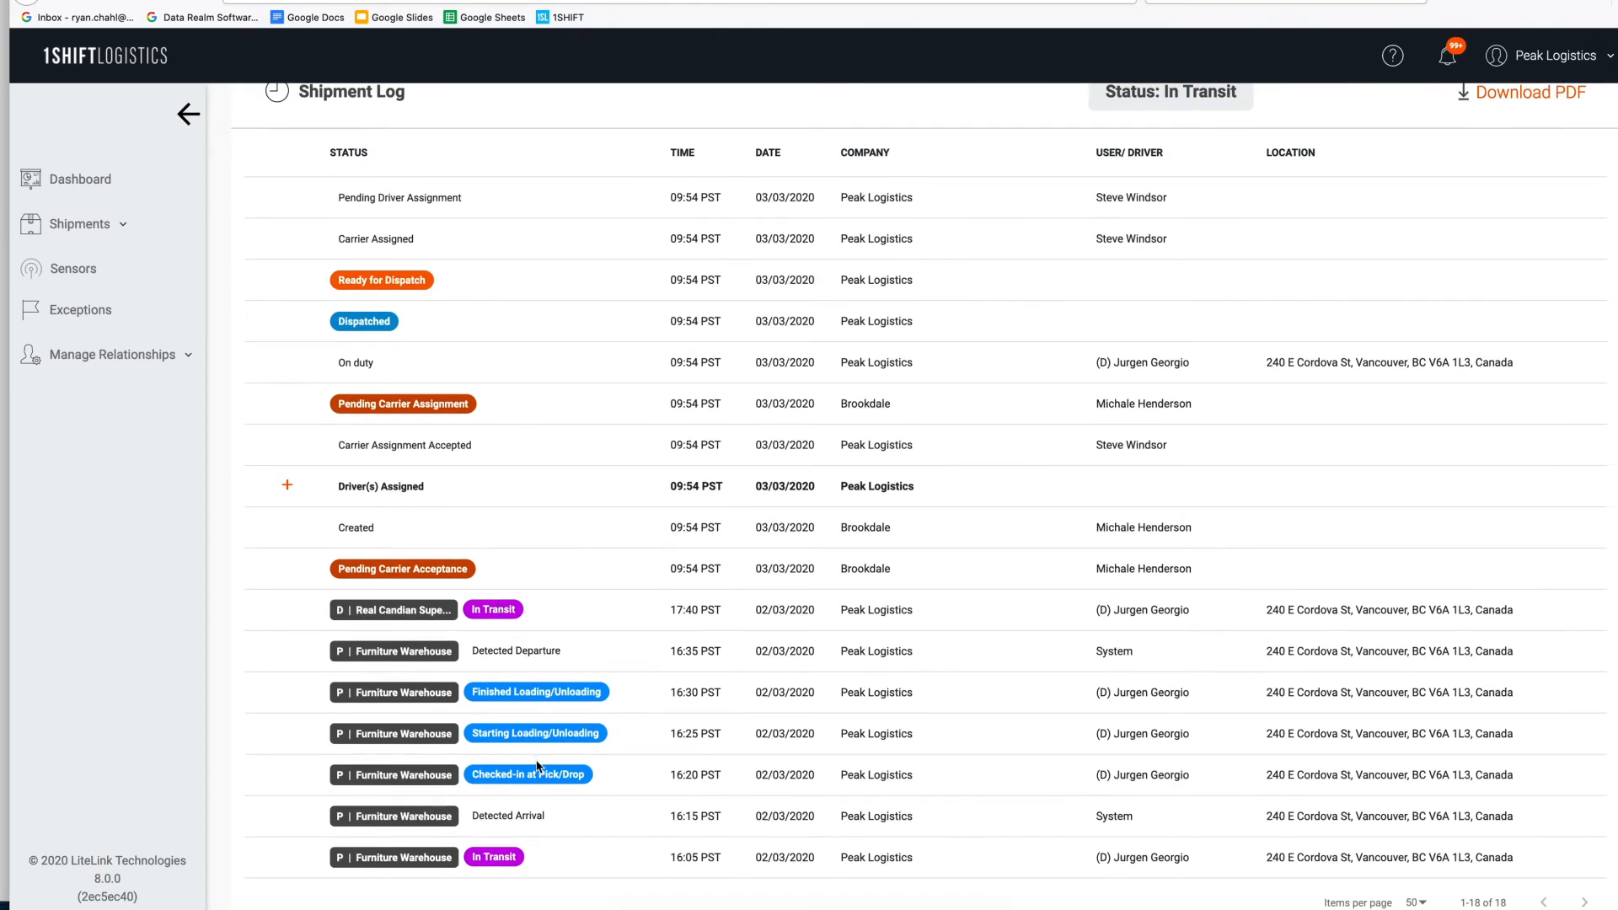
- Frame the route map on the legs from Furniture Warehouse to Save On Foods and inspect the truck's position
scroll(494, 644, up, 10)
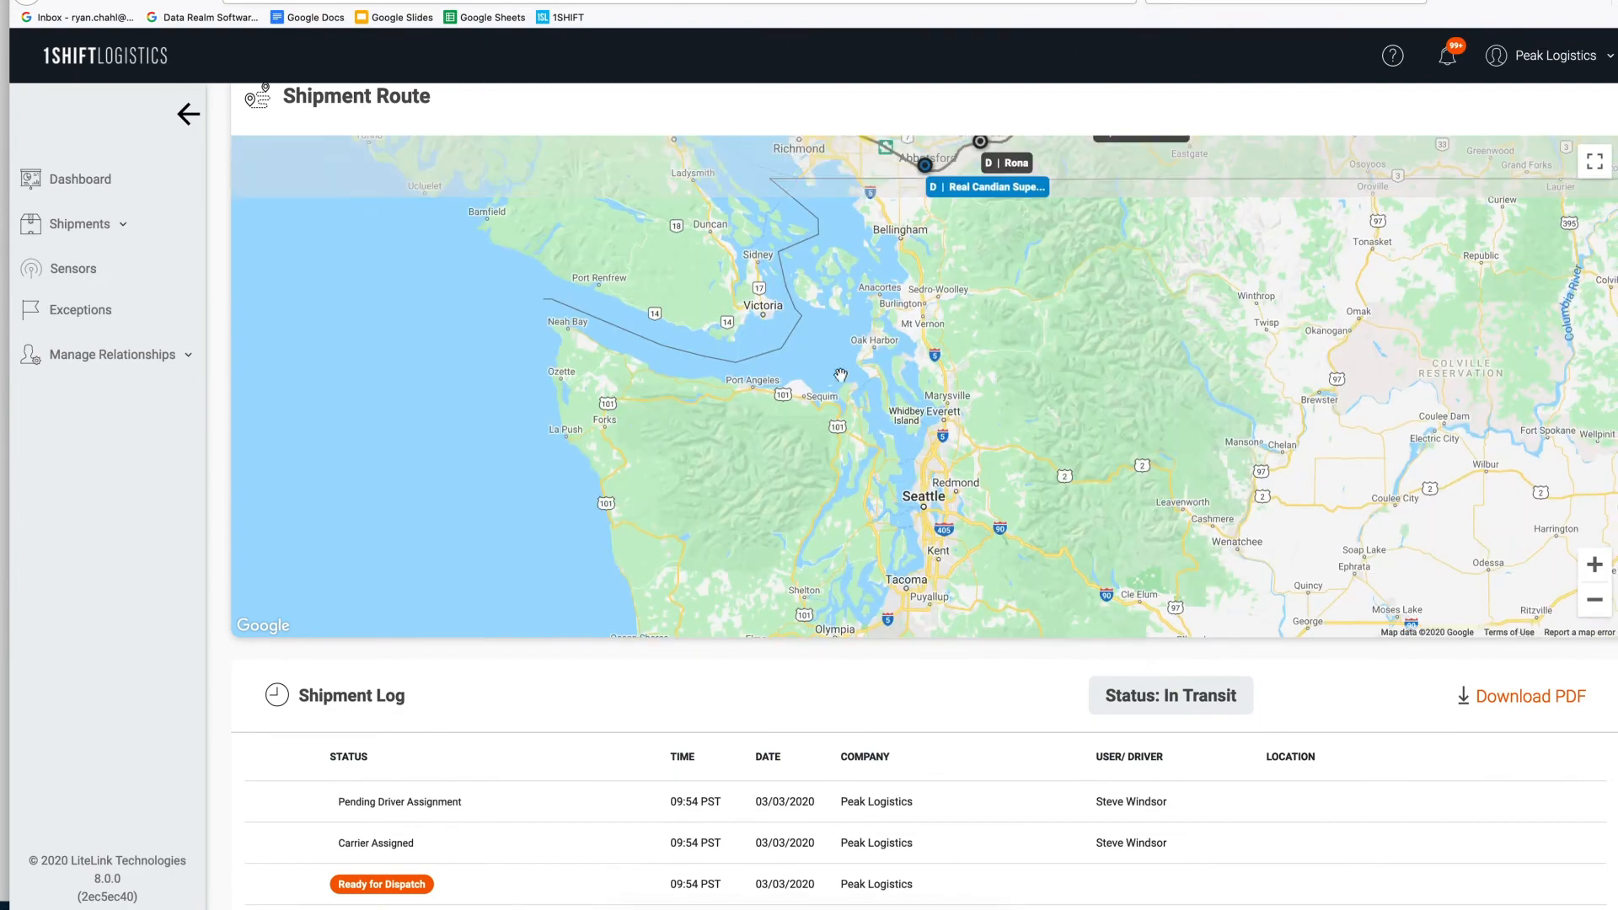
drag(834, 386, 809, 487)
drag(788, 392, 768, 533)
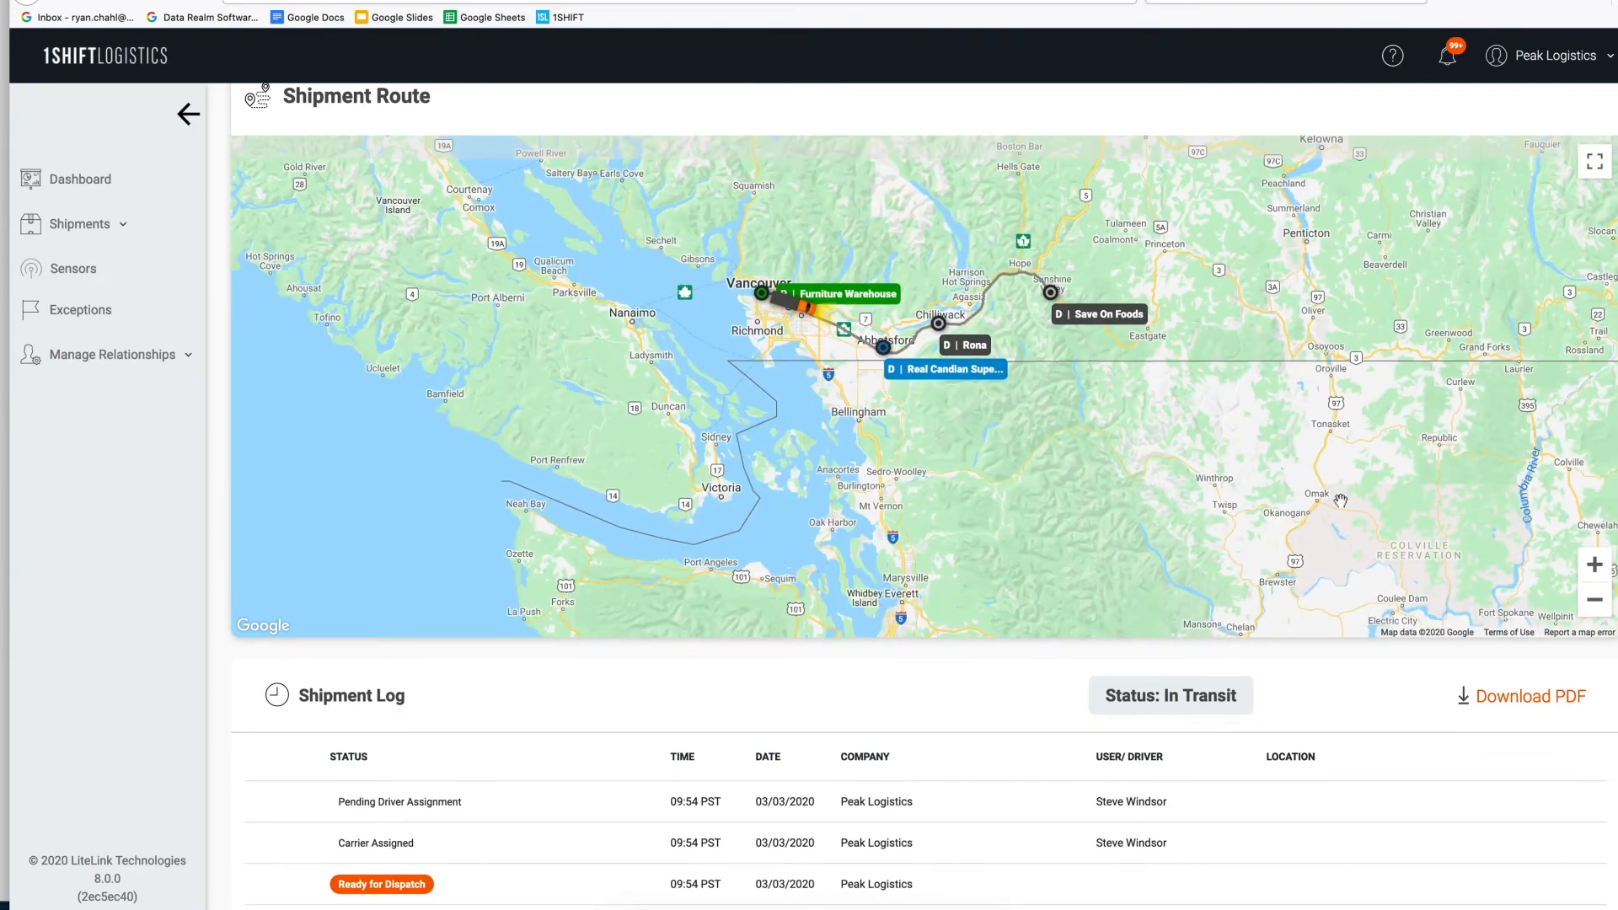
click(1595, 565)
drag(1075, 426, 1090, 496)
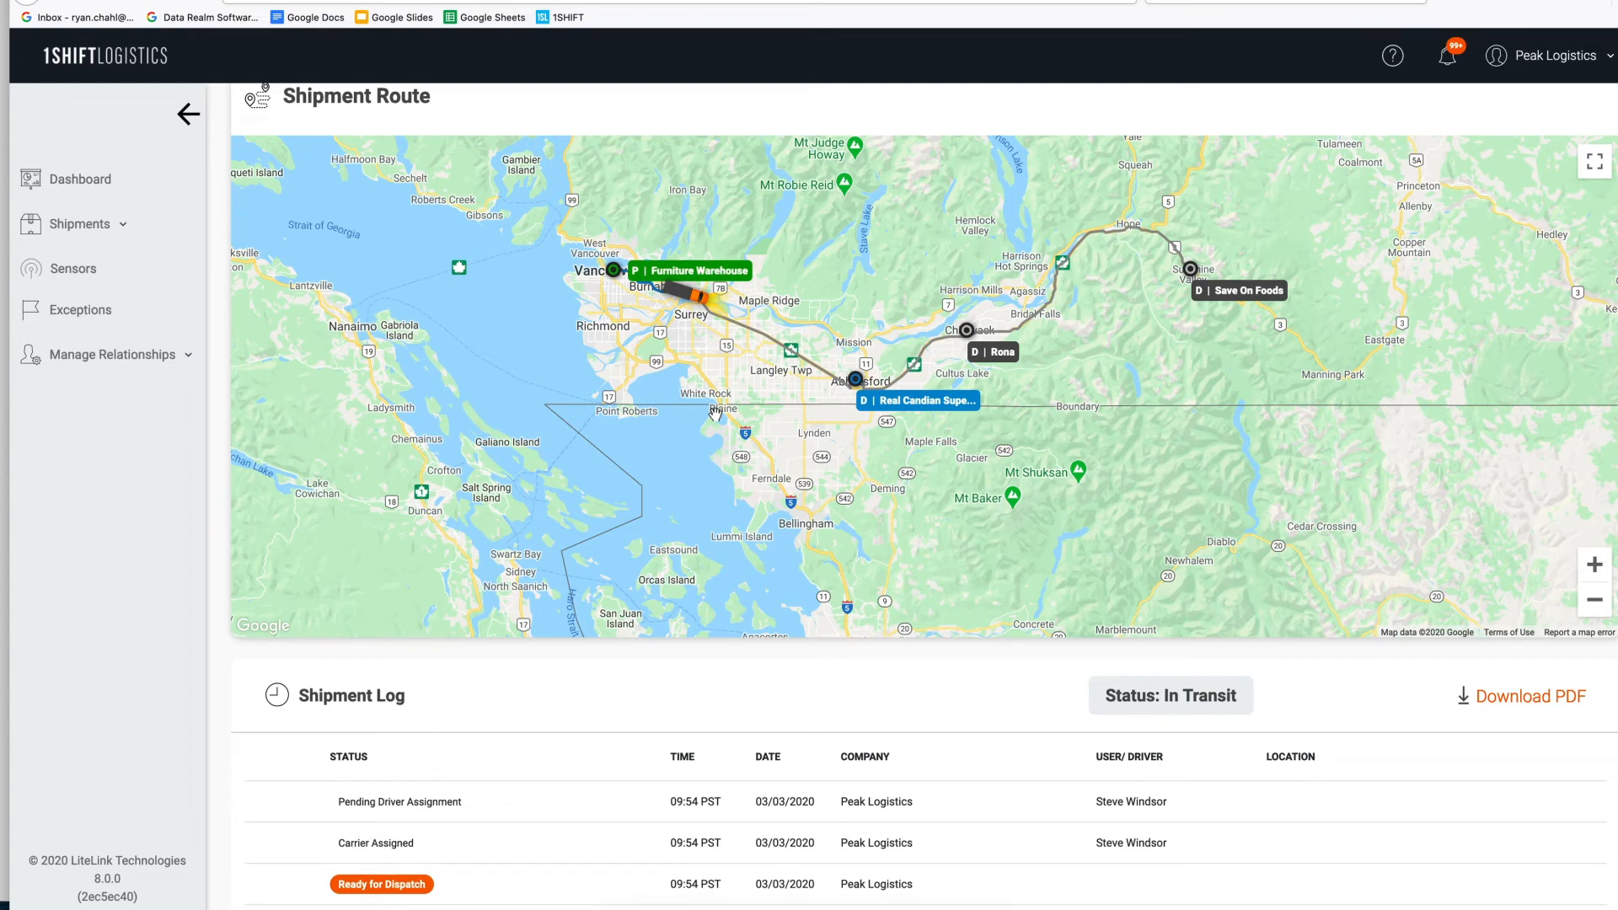
- Examine the detected arrival and departure entries for Furniture Warehouse against the driver's loading entries in the Shipment Log
scroll(715, 414, down, 8)
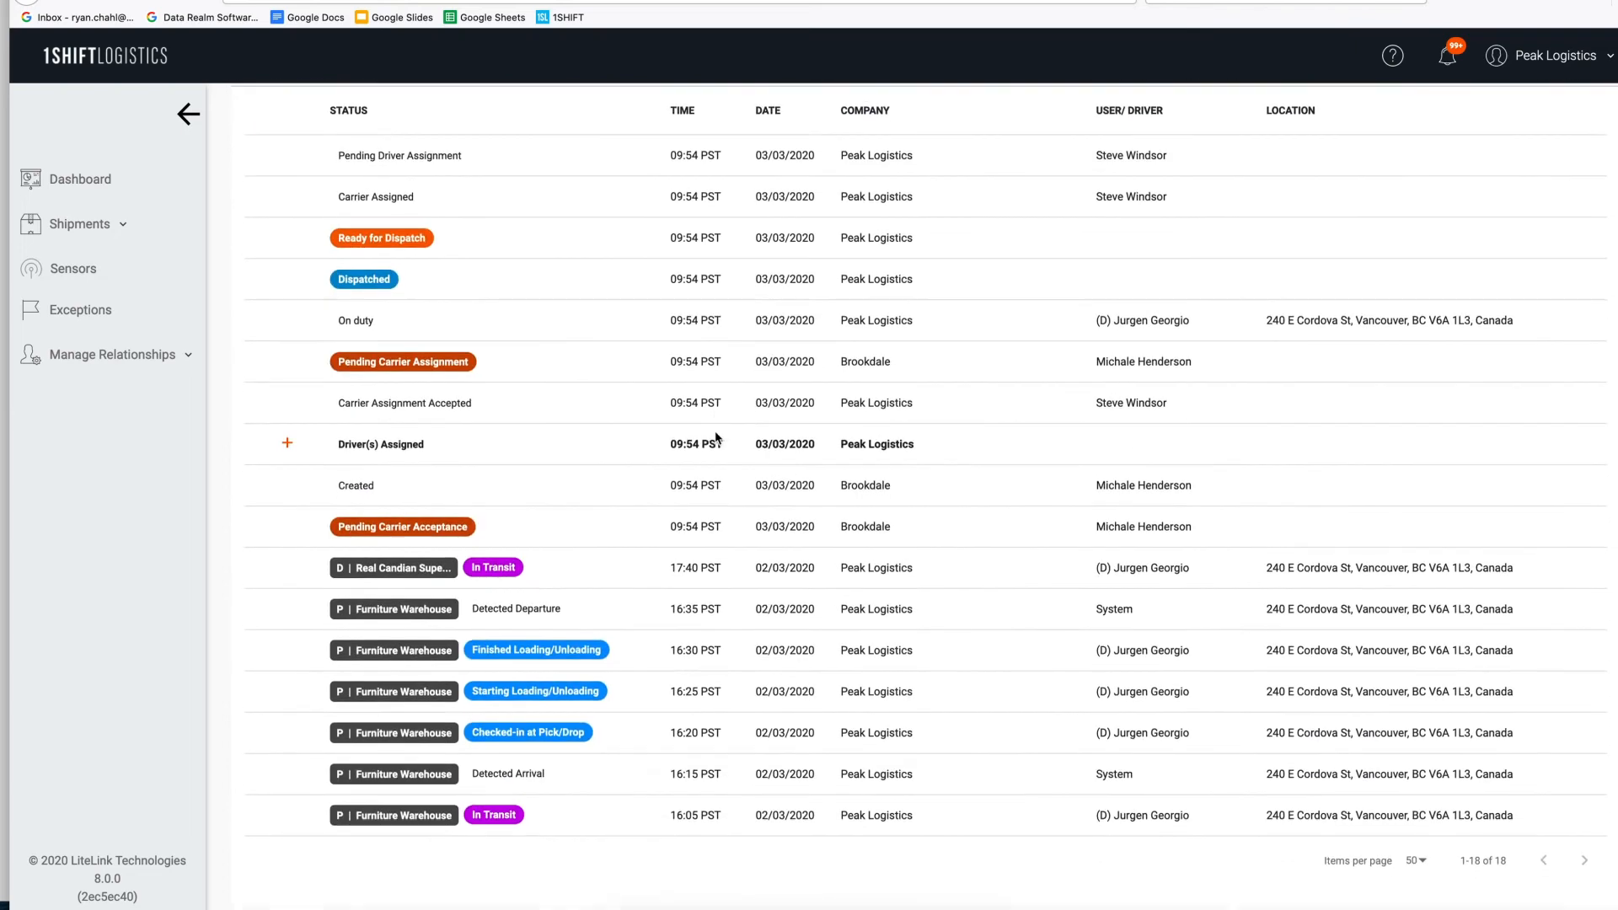
drag(477, 774, 554, 772)
click(556, 780)
drag(483, 611, 516, 609)
click(635, 609)
drag(592, 739, 484, 663)
click(491, 655)
drag(491, 774, 552, 779)
drag(497, 613, 604, 617)
click(597, 773)
- Open the tracker update settings, review the picks, drops, recipients and automatic link-sending options, and close them without saving
scroll(537, 838, up, 10)
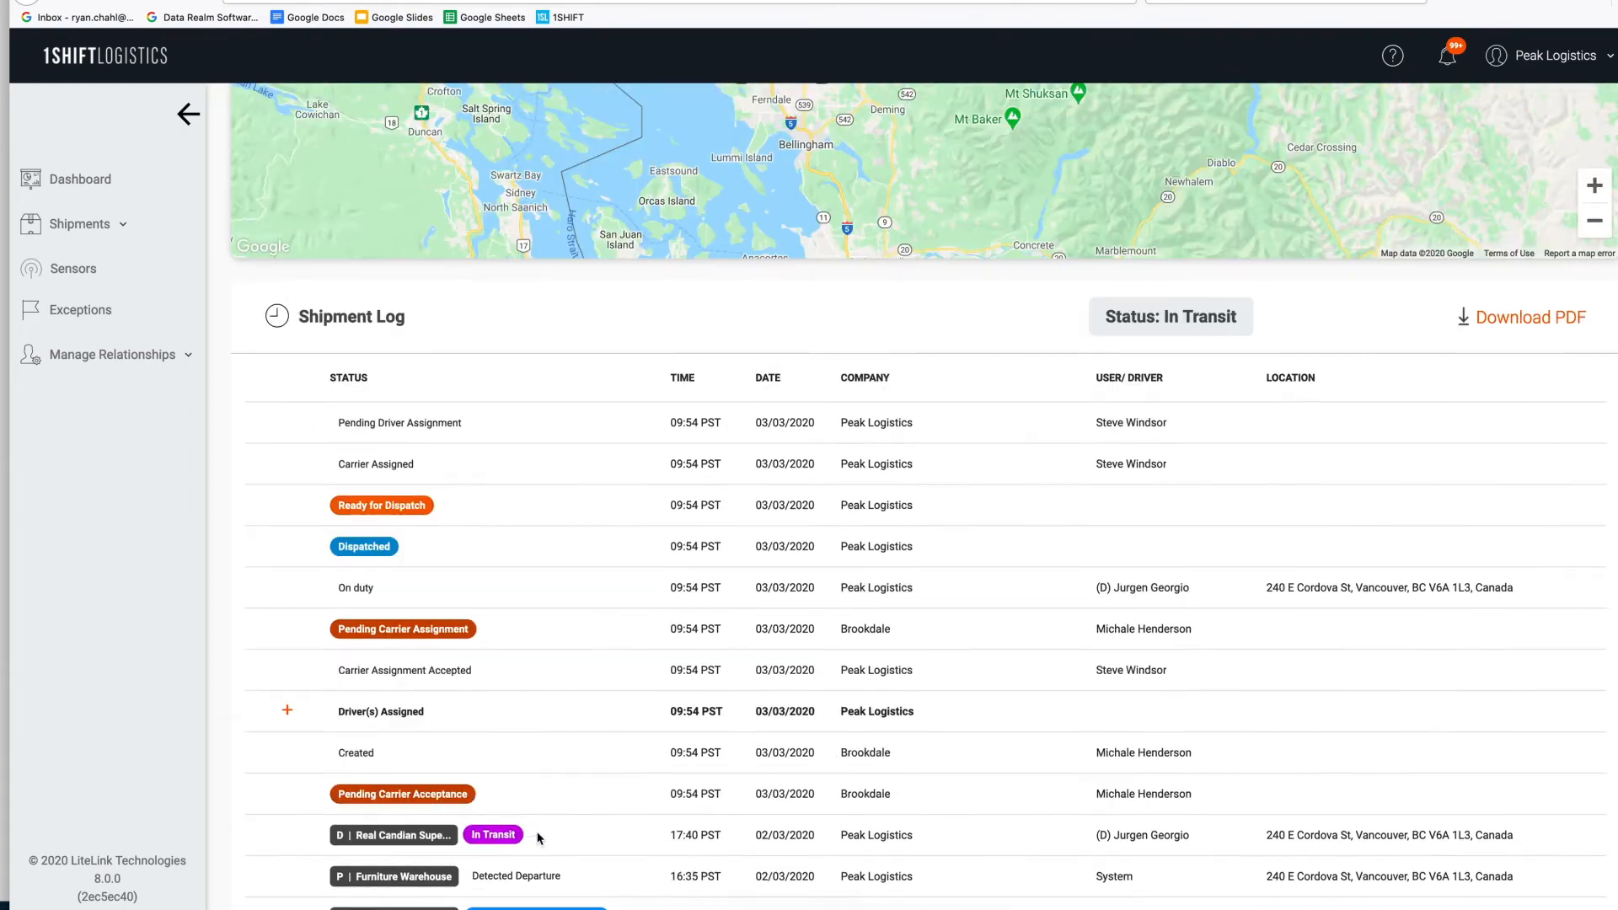
scroll(538, 833, up, 10)
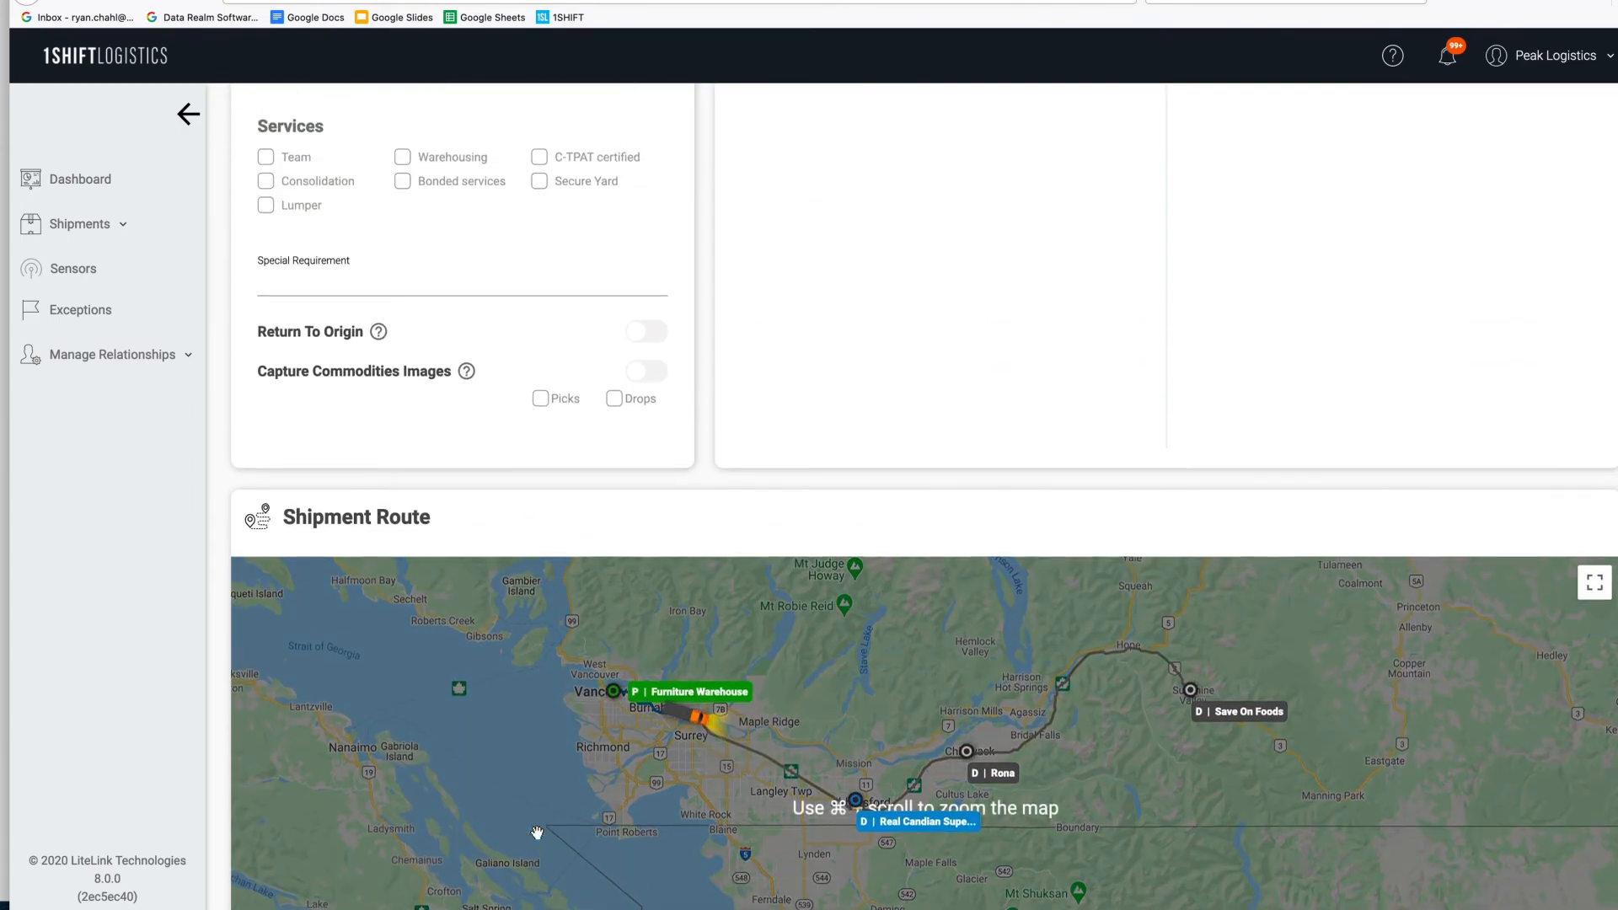
scroll(540, 839, up, 2)
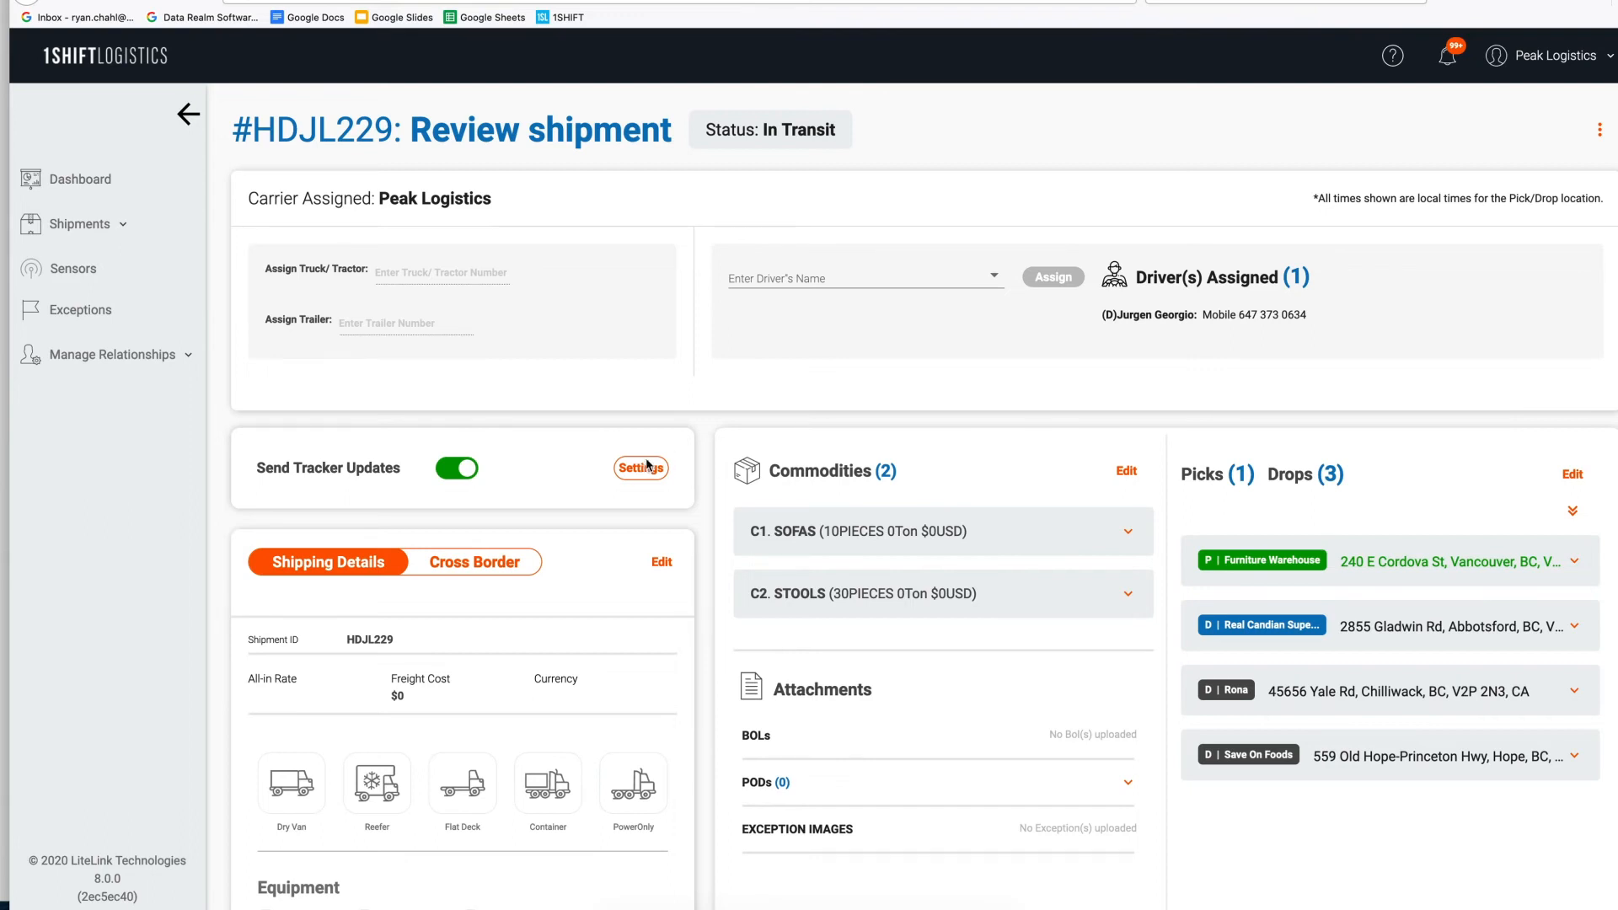
click(647, 466)
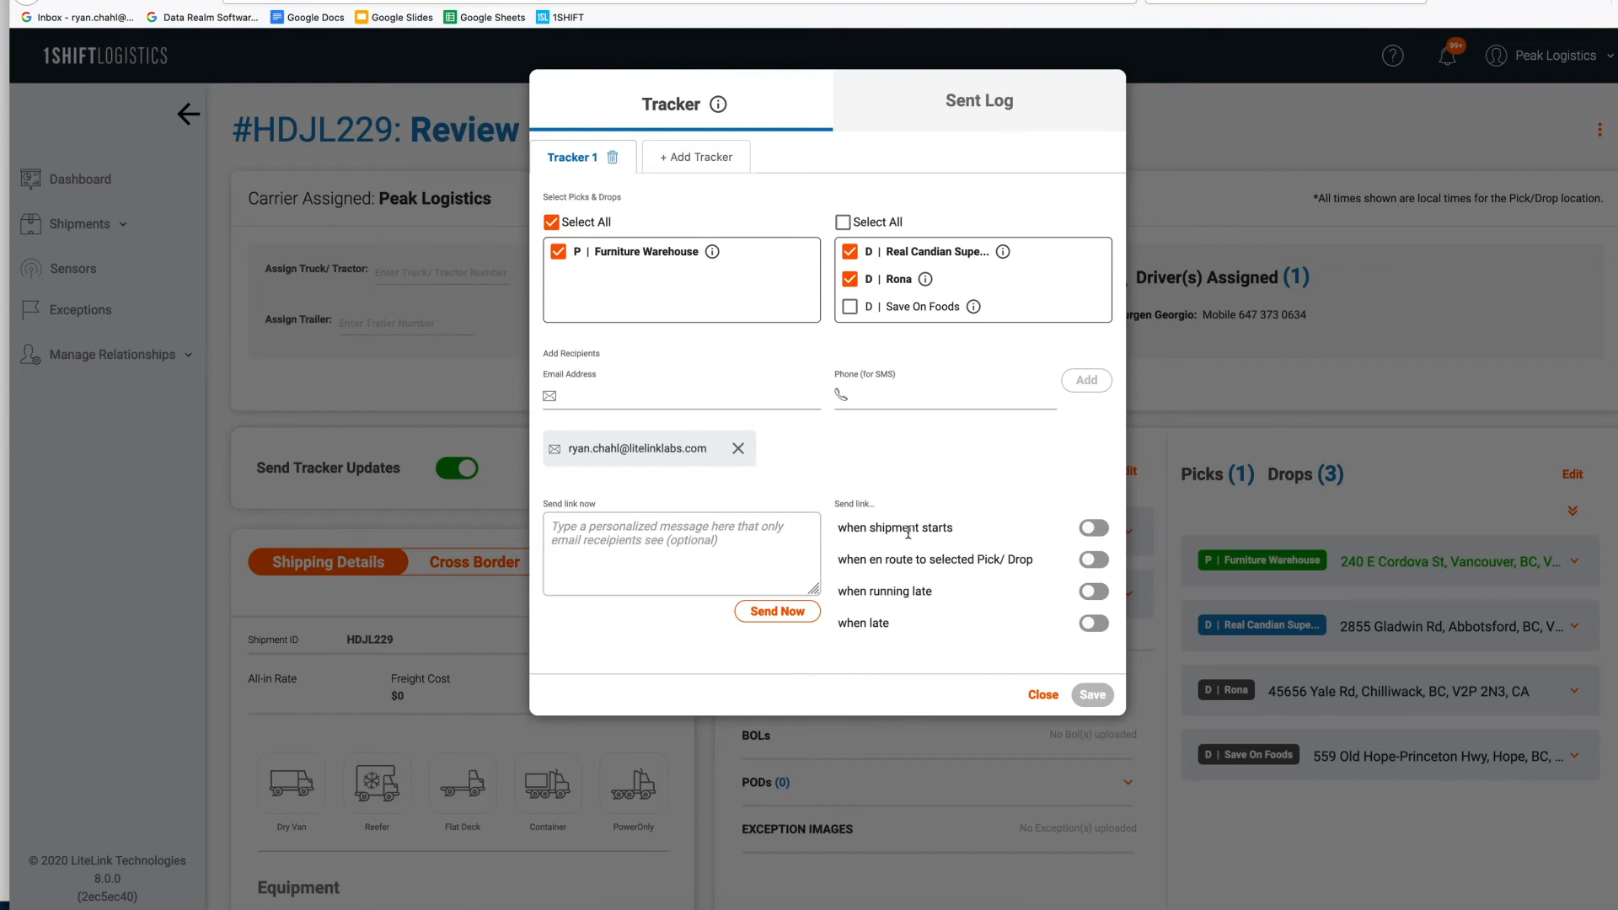
drag(891, 529, 953, 531)
click(1043, 696)
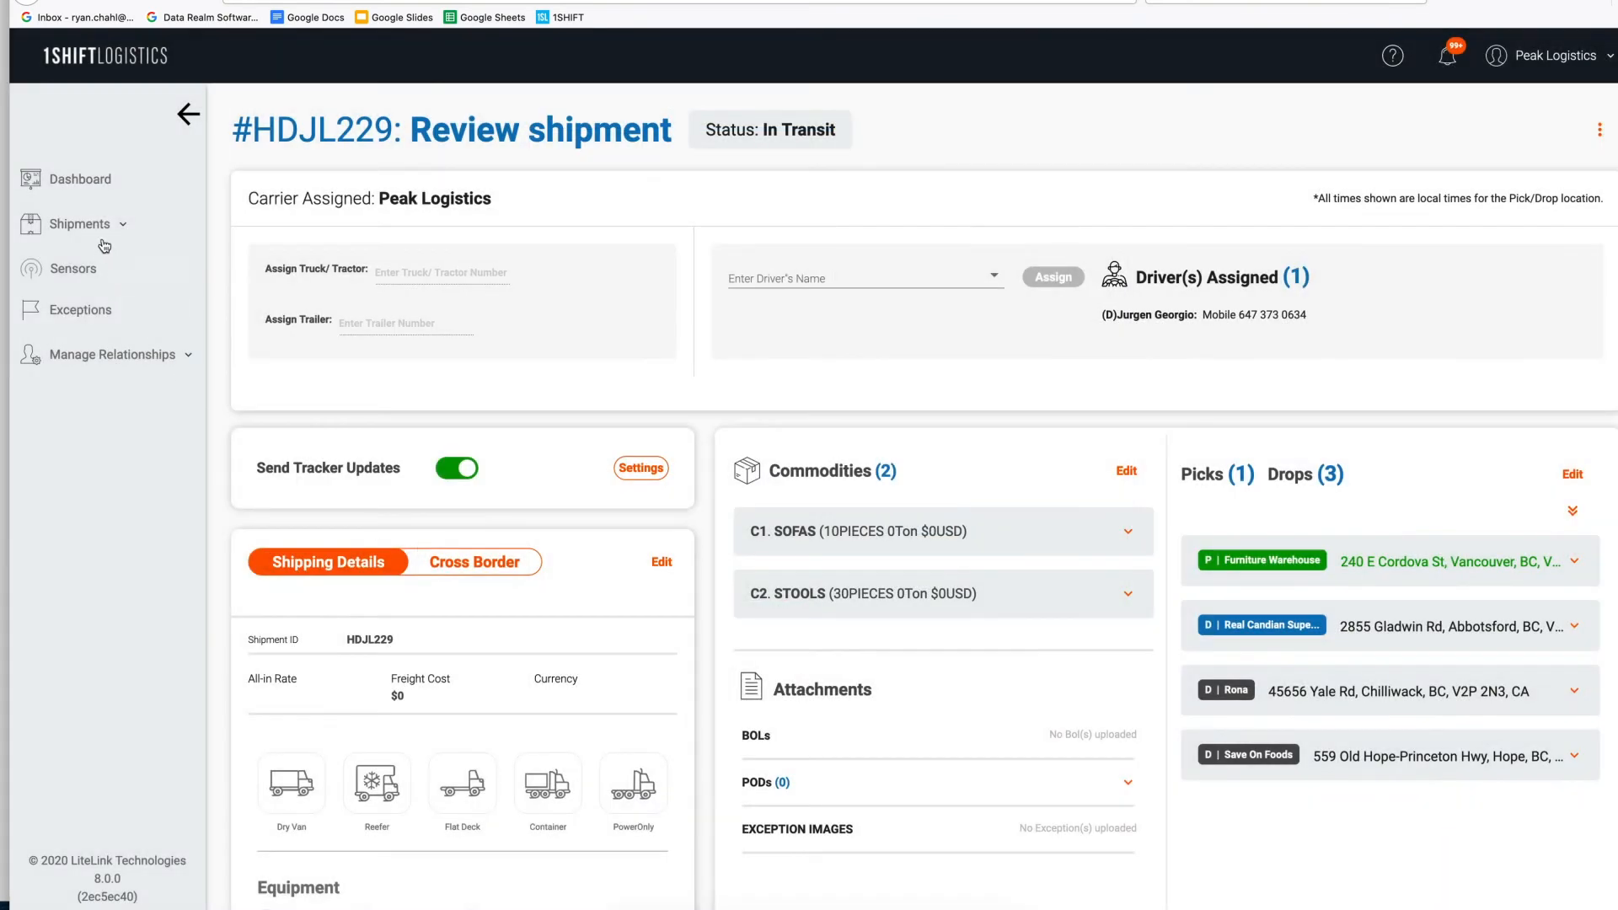
- Switch to the shipper portal in Google Chrome, open Shipment Builder, and preview its Overview page before returning to Upload CSV
click(88, 220)
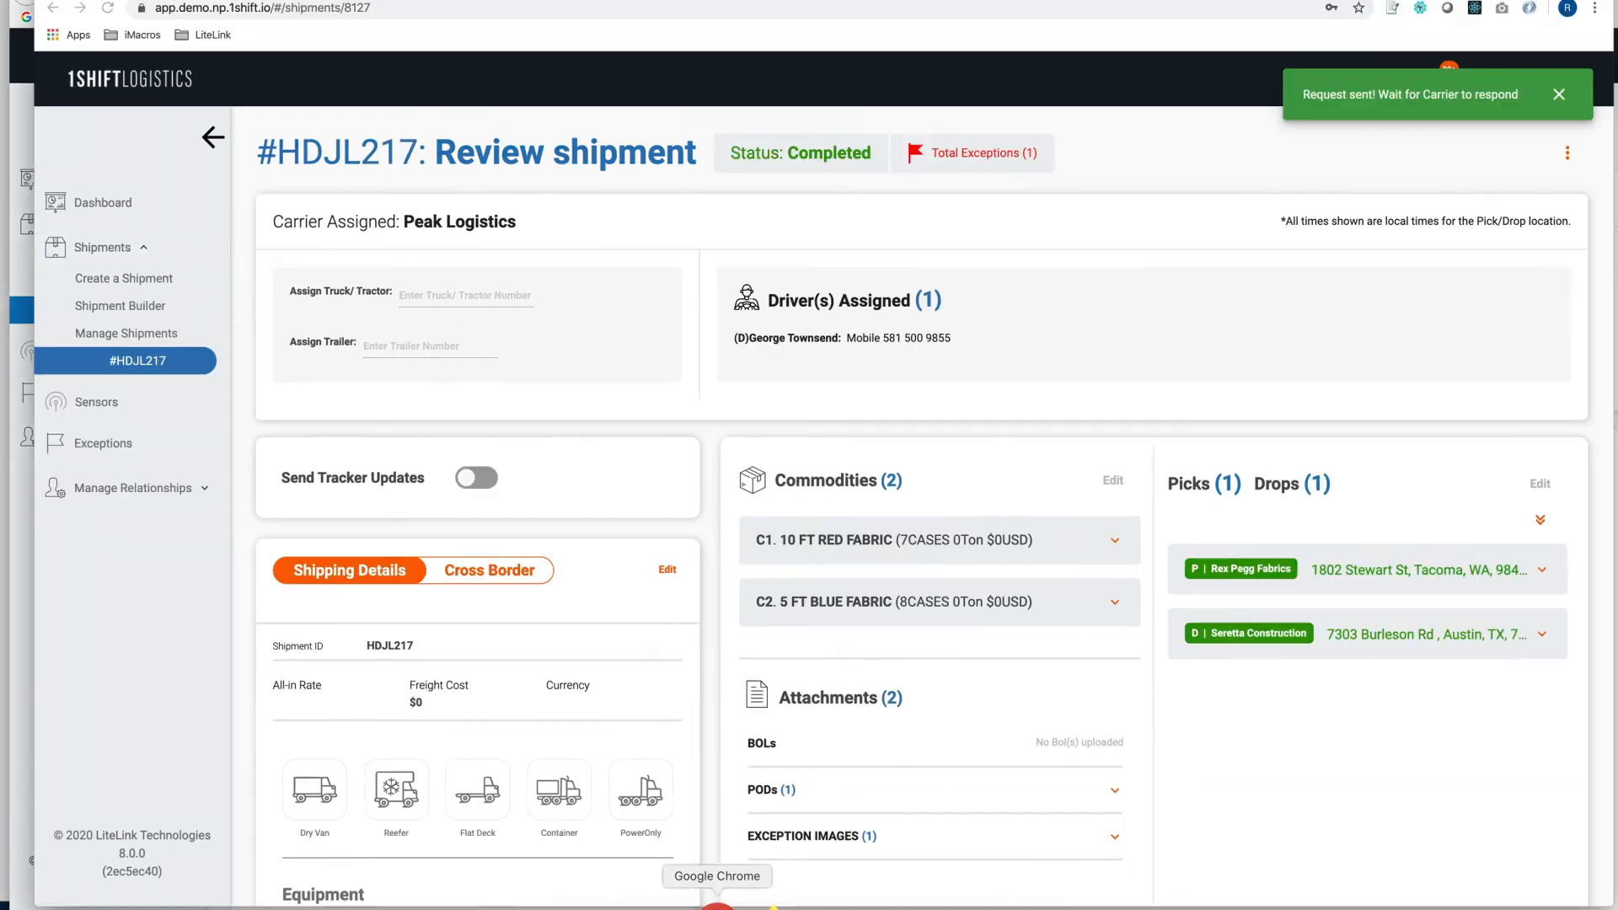
click(132, 312)
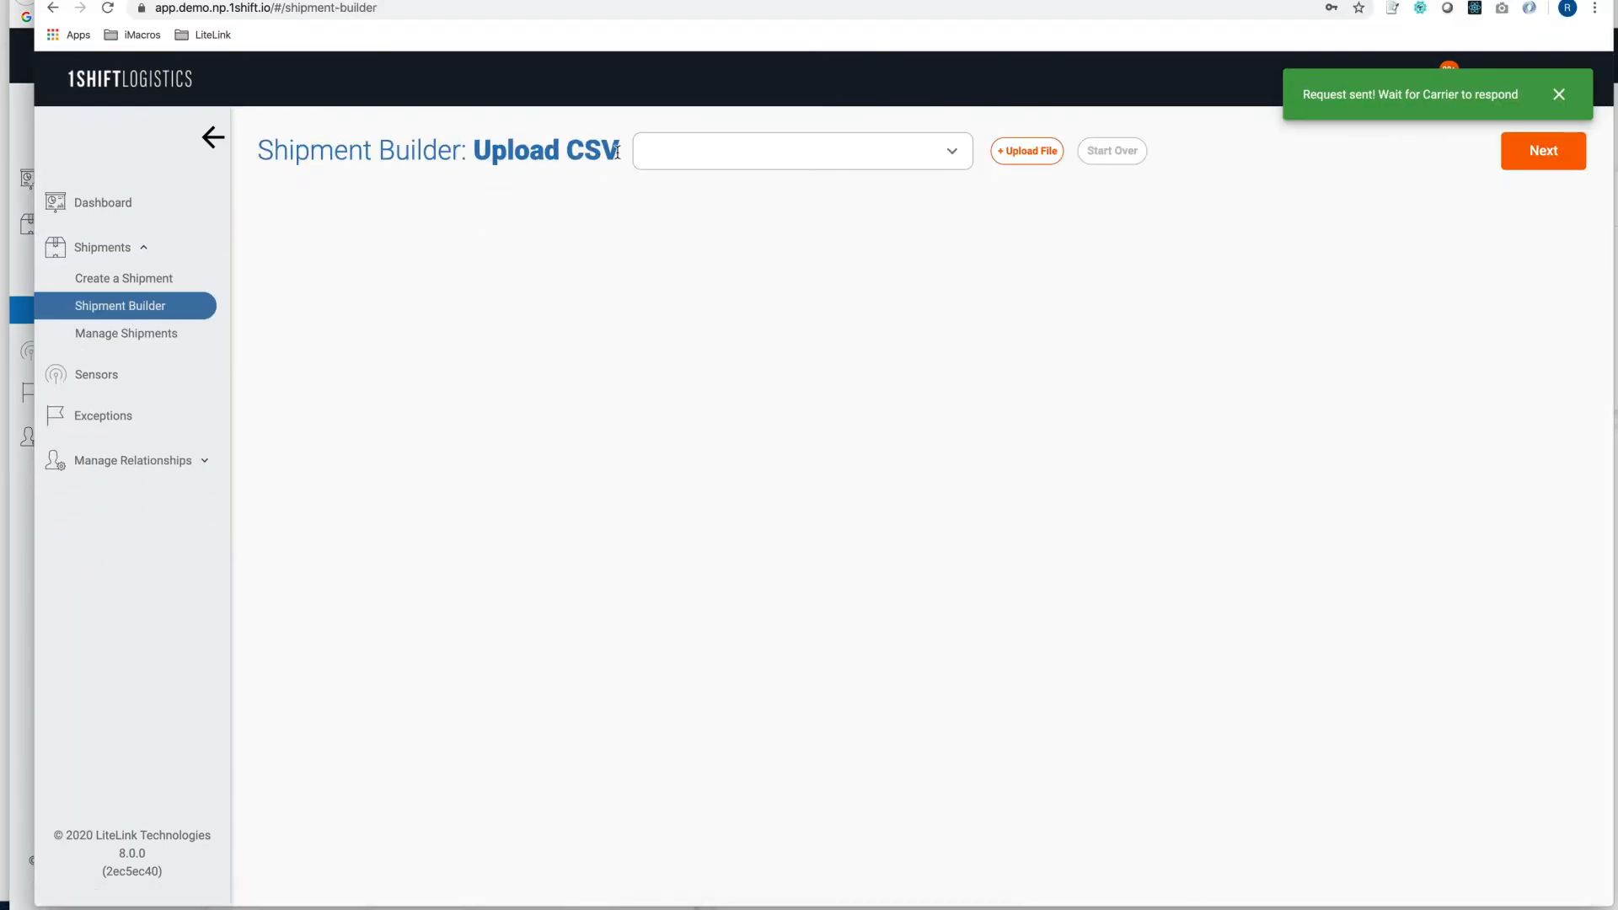
click(1560, 94)
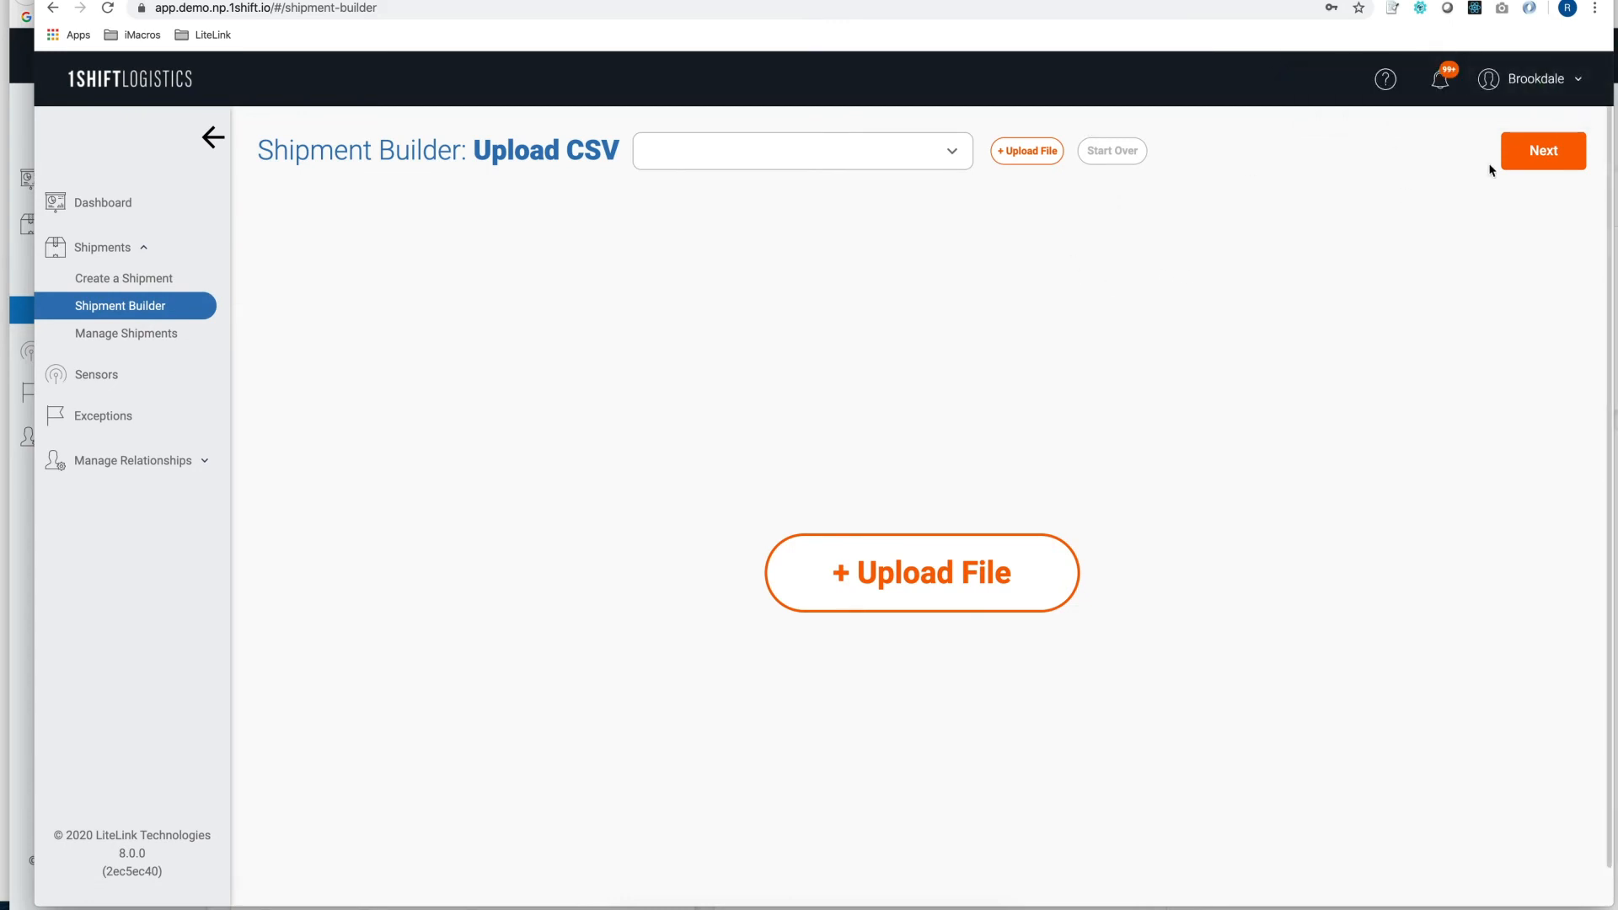
click(1543, 160)
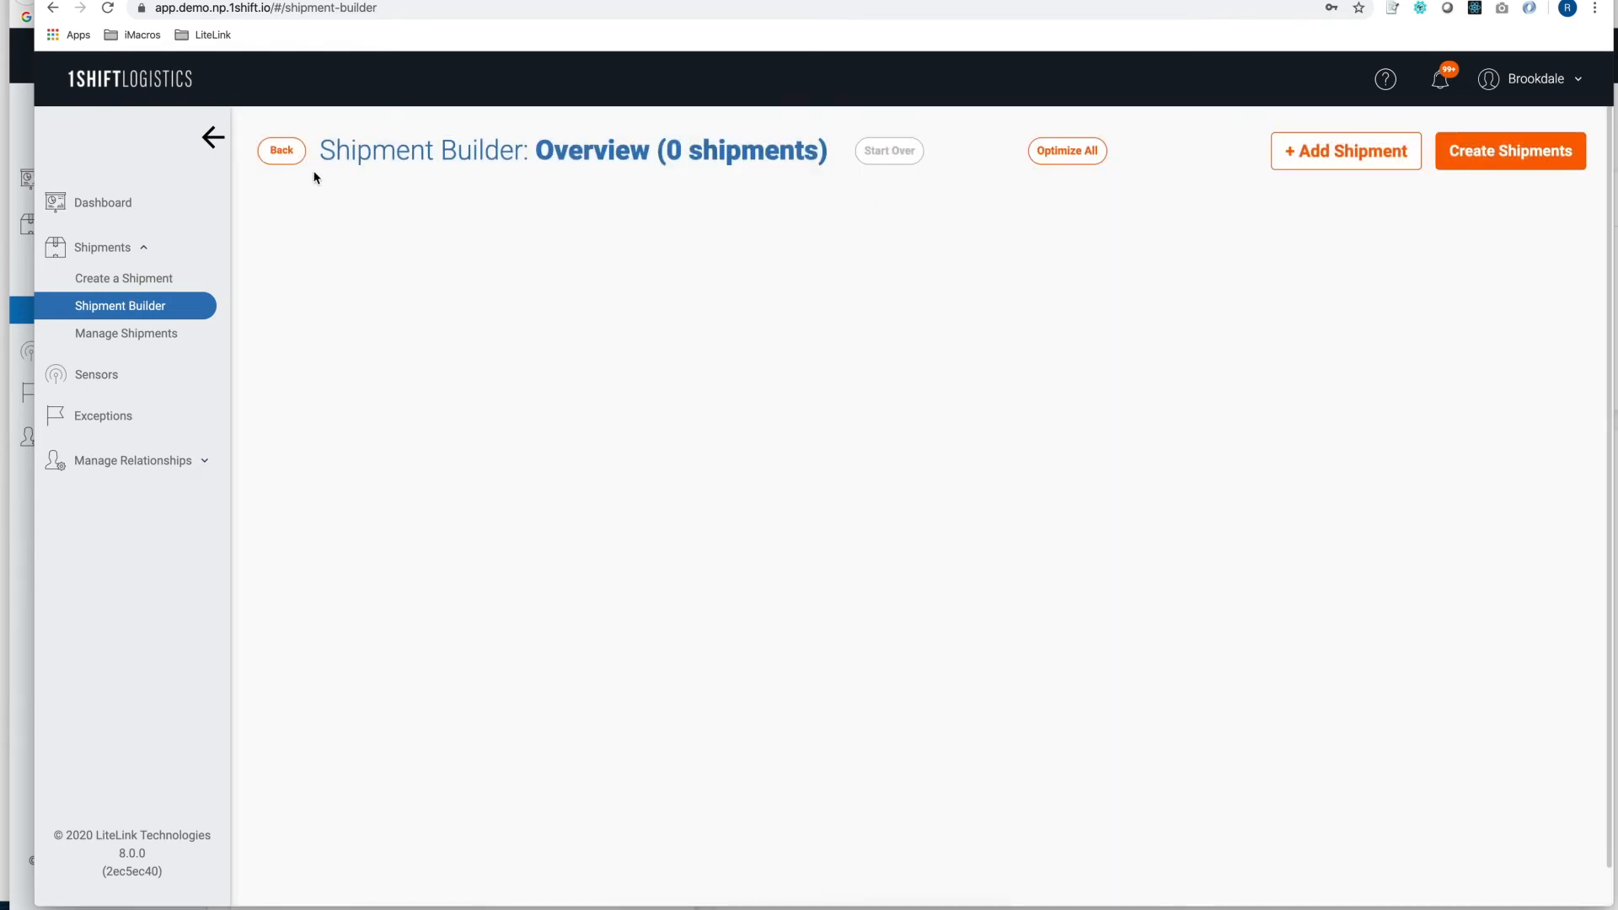
click(281, 152)
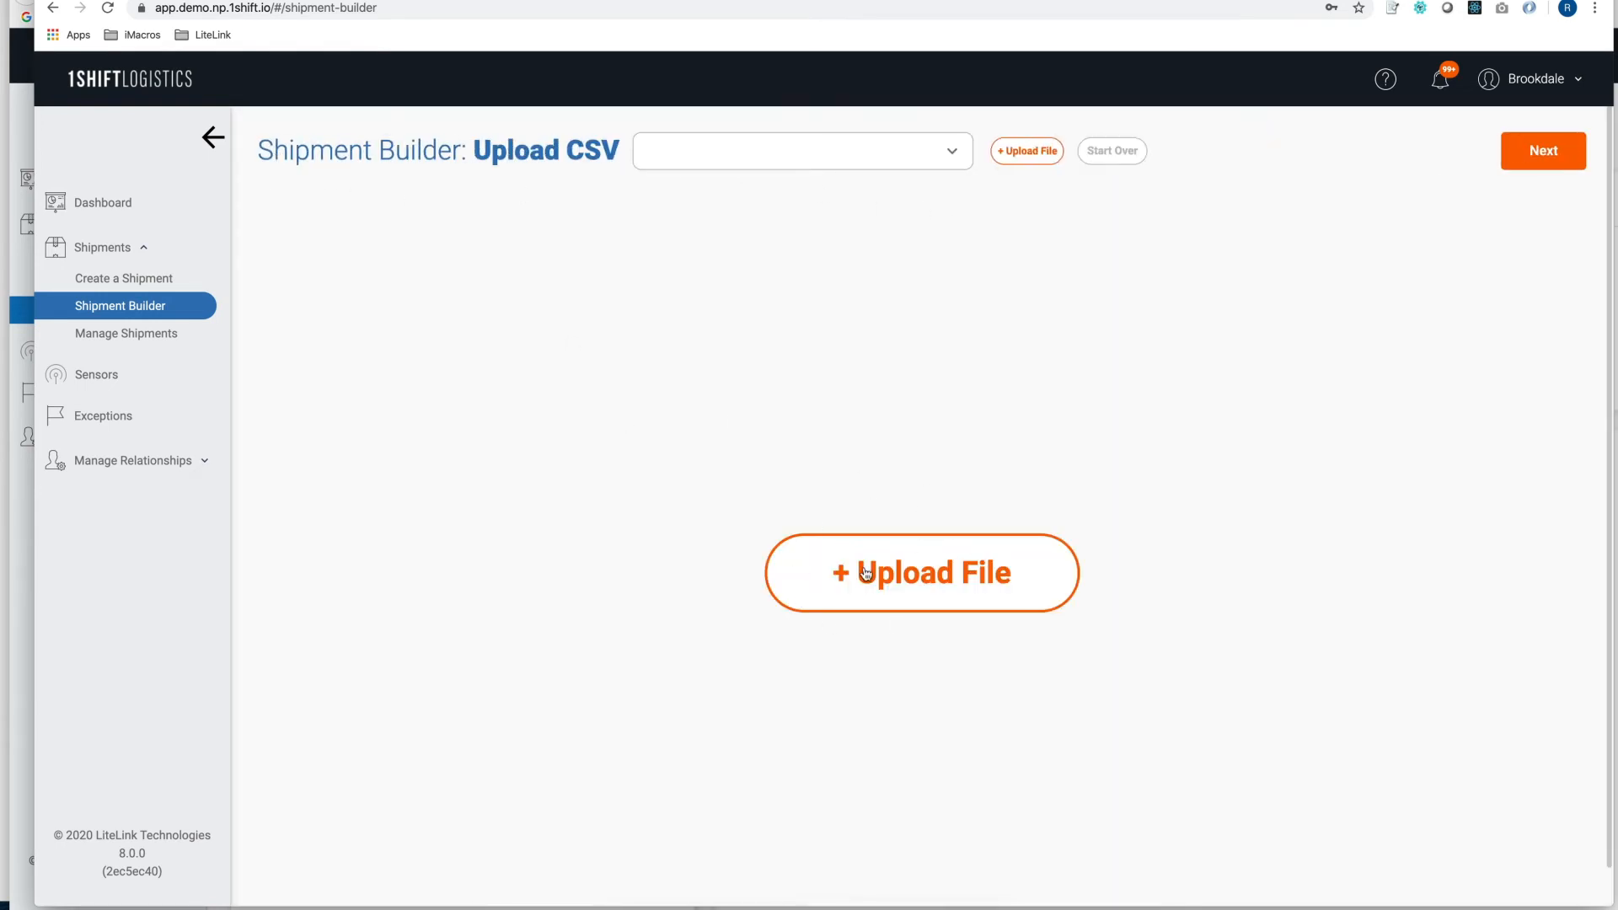
- Upload Tapasya_Brookdale.csv from the desktop to the Shipment Builder
click(873, 580)
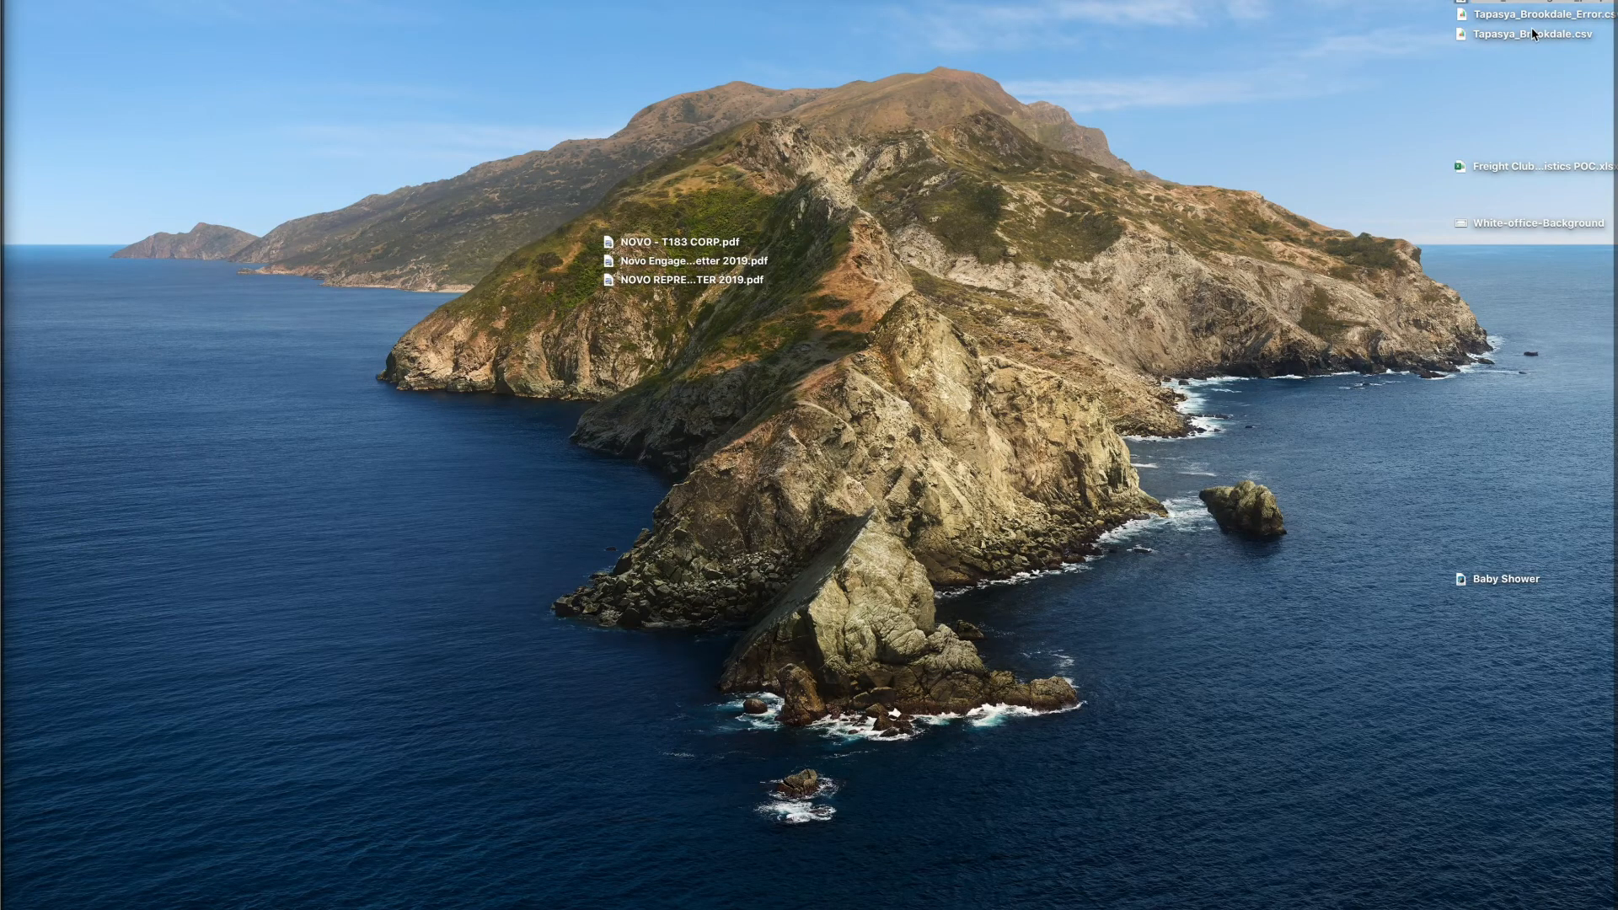
click(1509, 41)
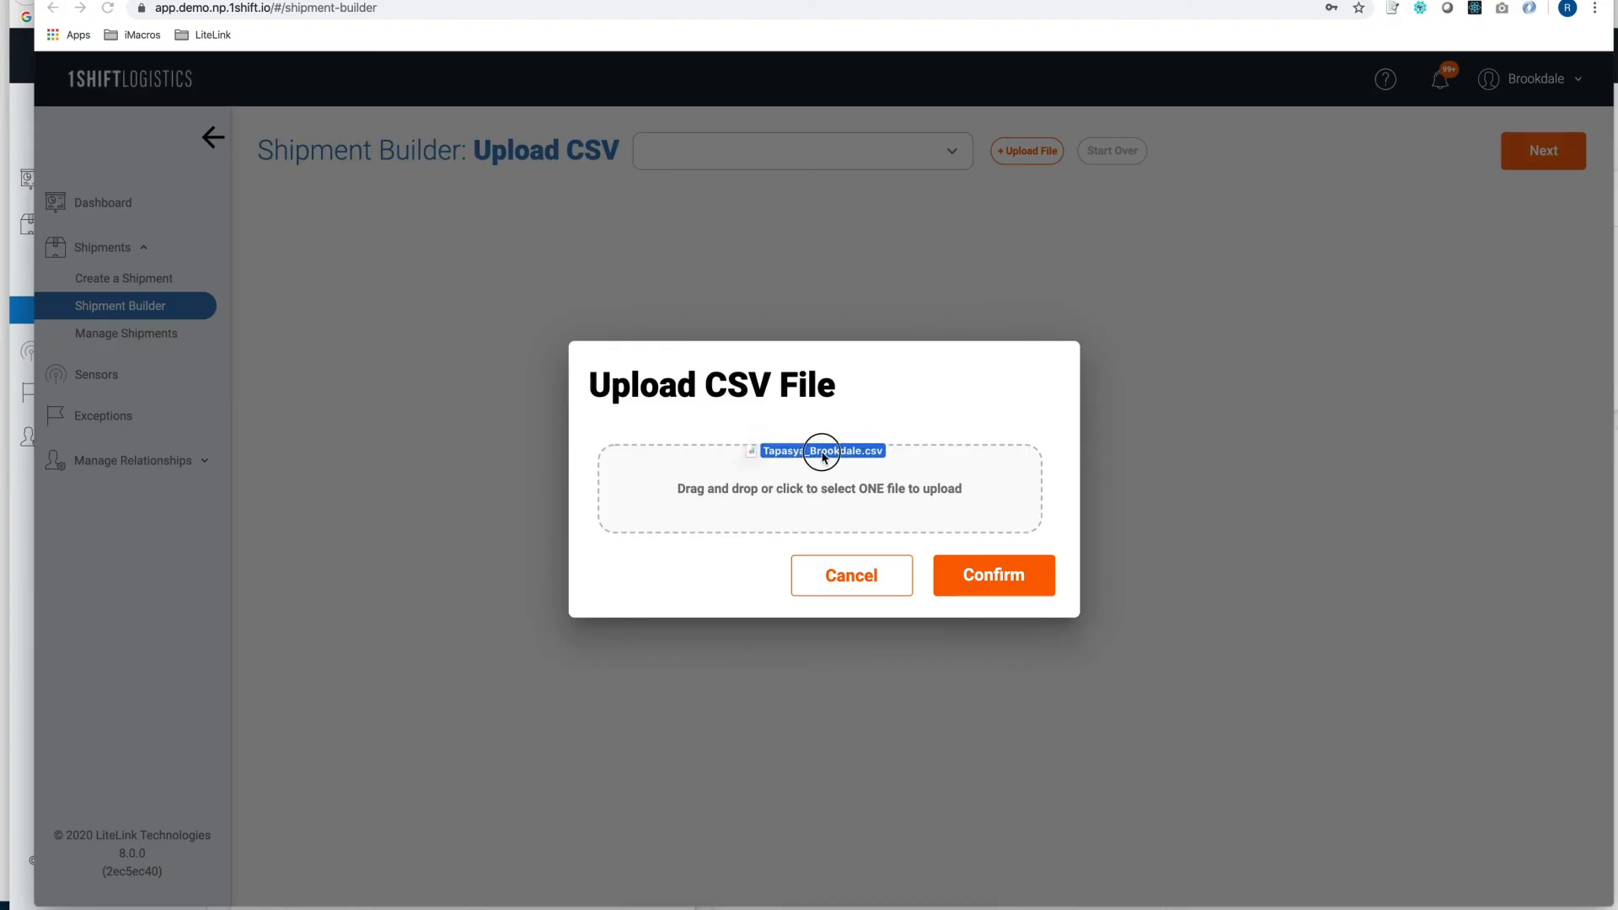
drag(823, 447, 813, 466)
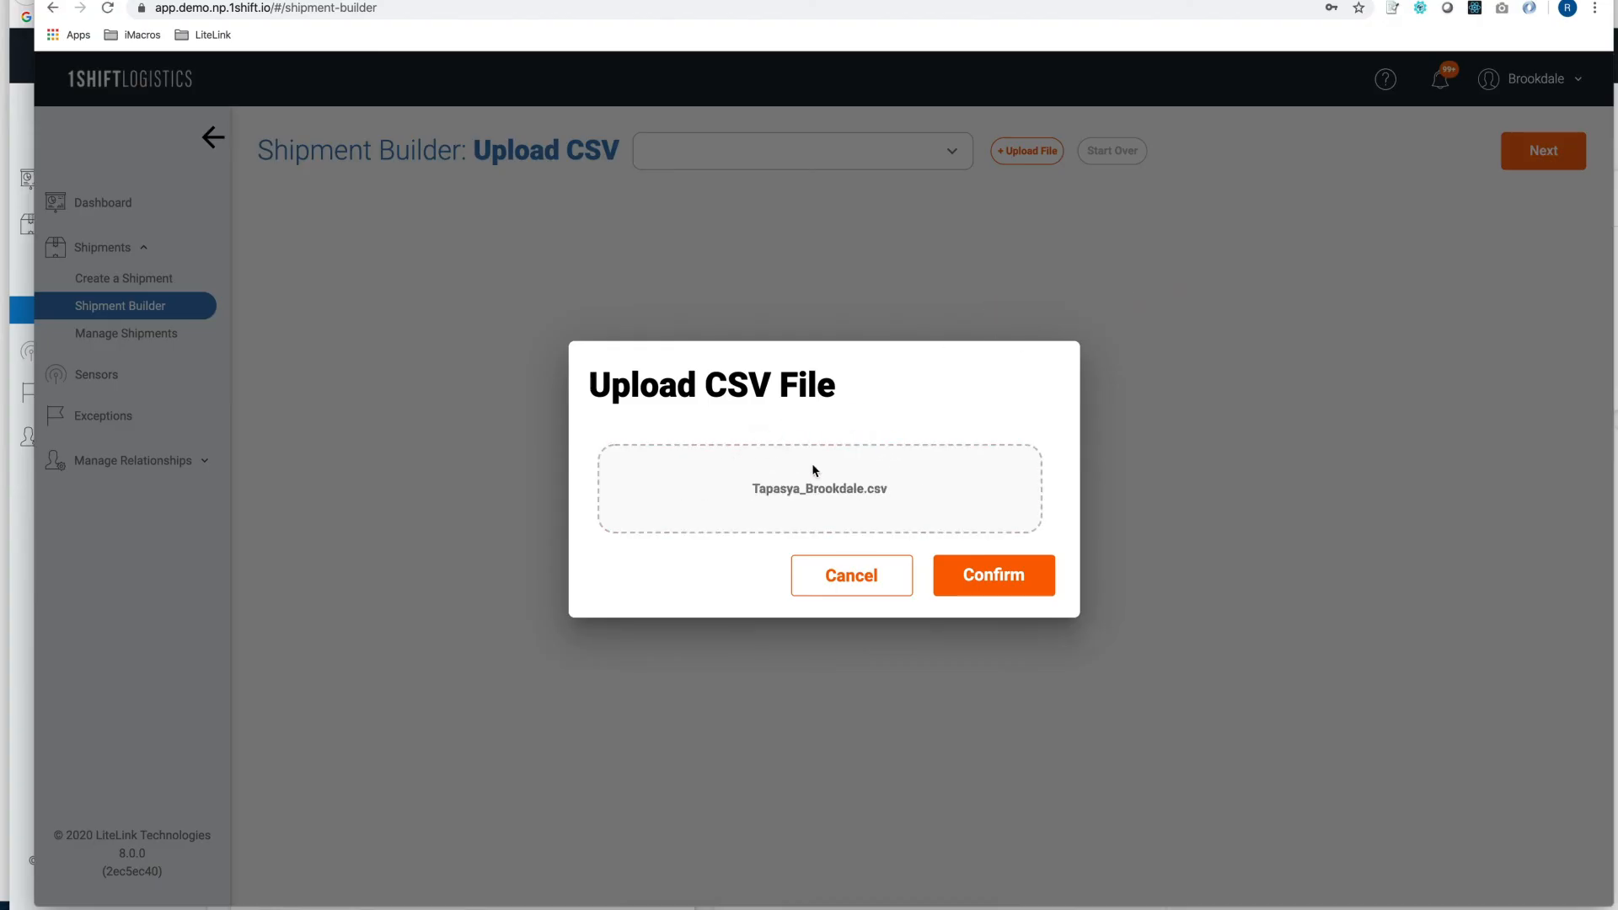
click(1018, 573)
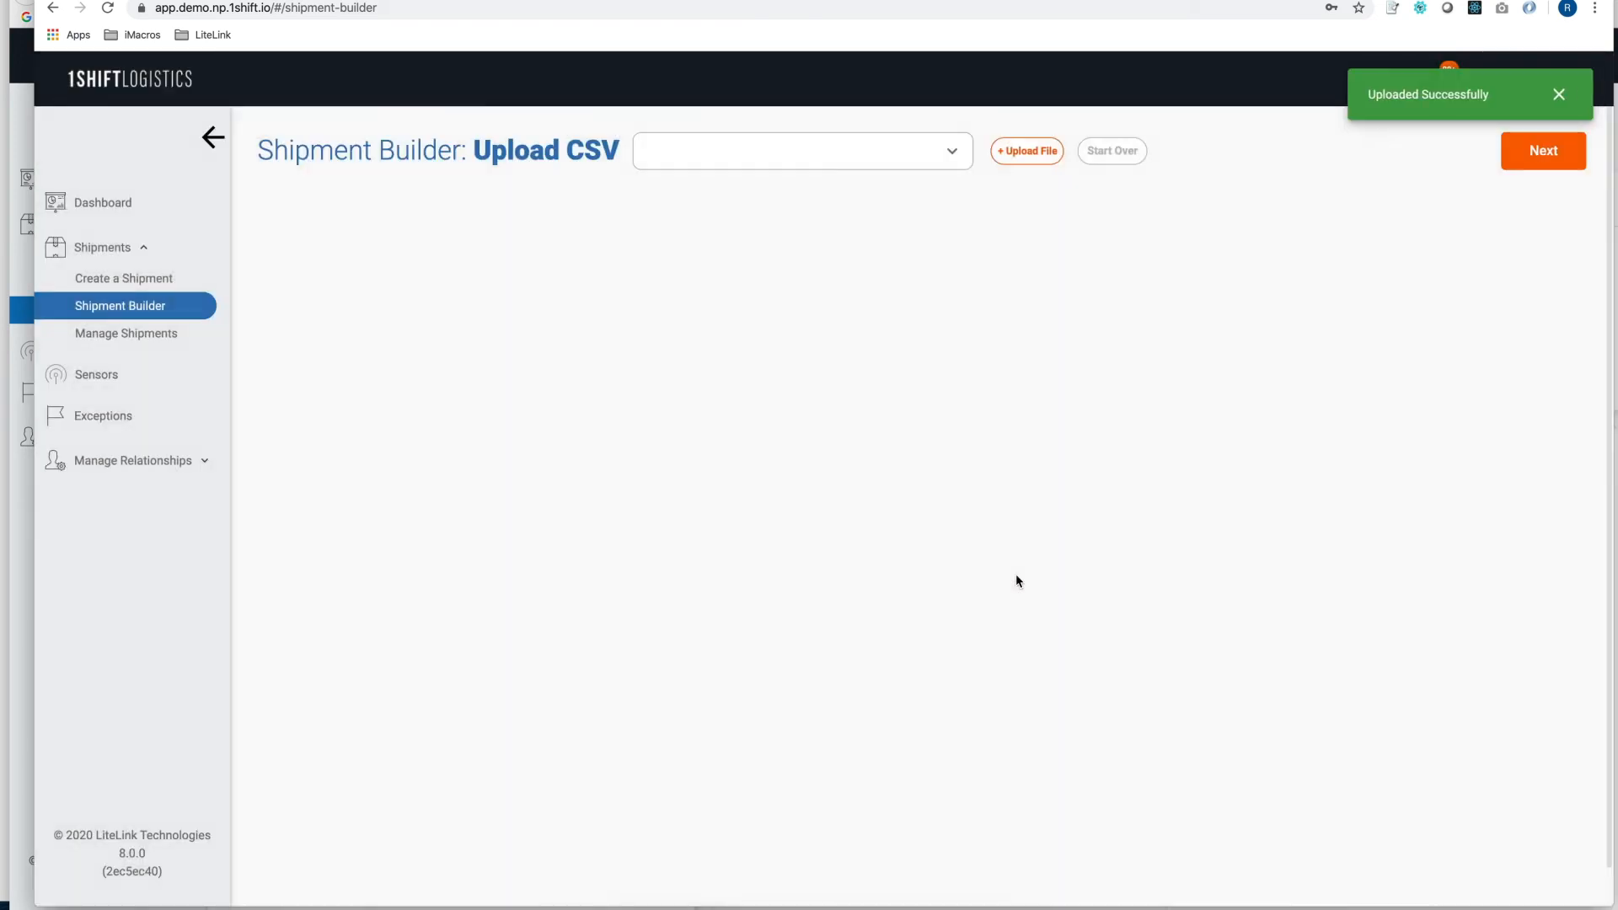
- Associate the two HDEP7002 drops and the Grid drop with the Chilliwack, BC - CH pick
click(291, 365)
click(291, 417)
click(291, 471)
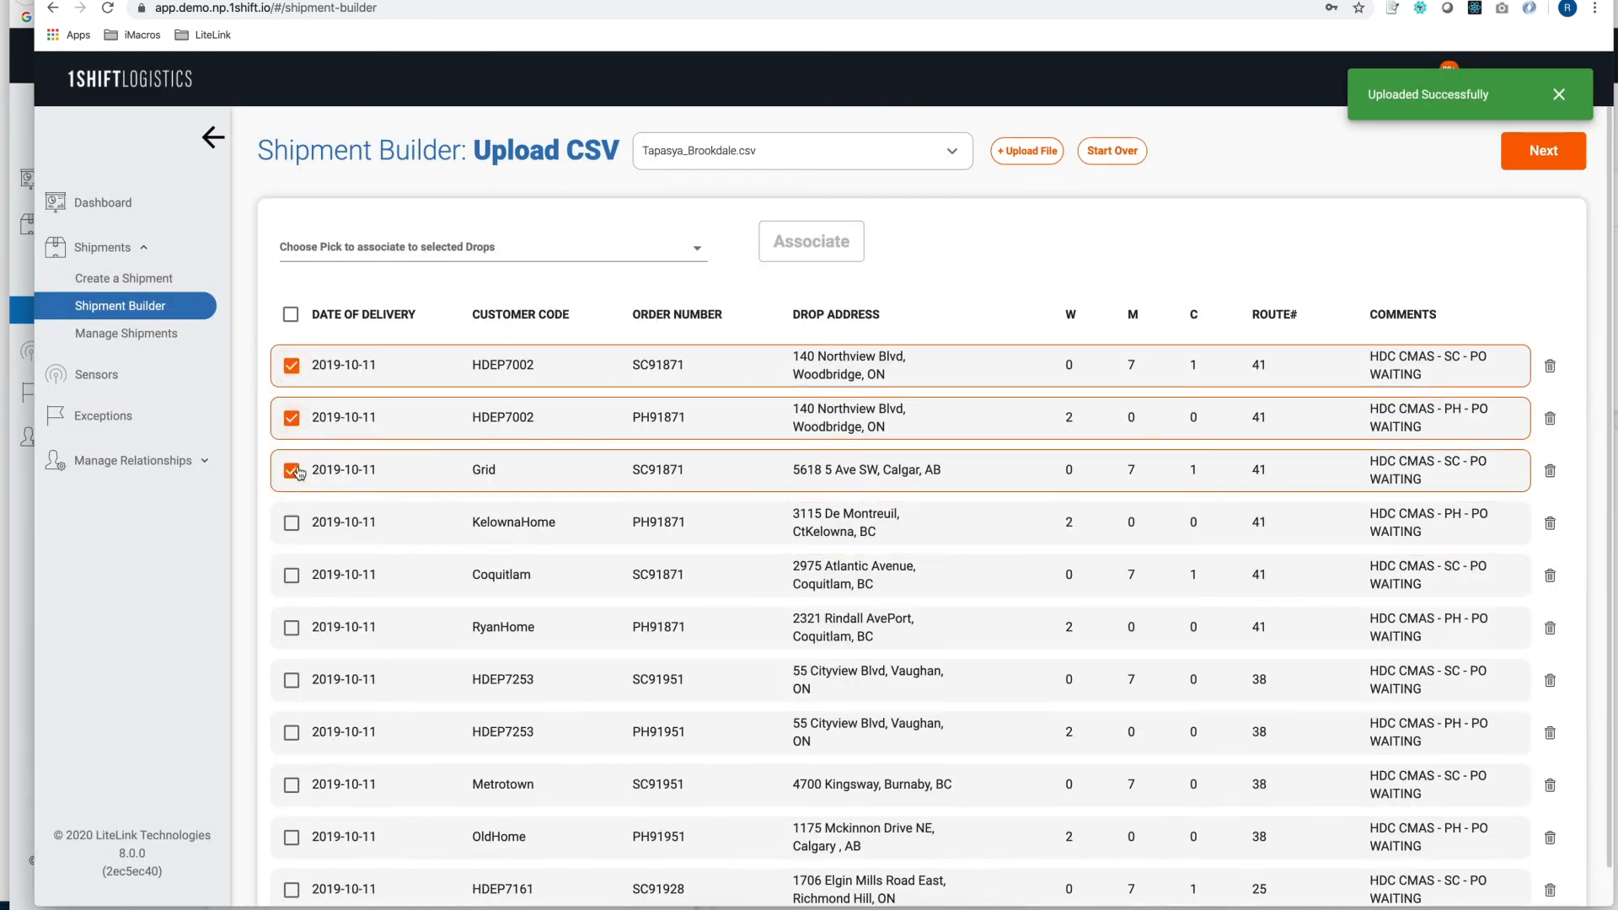
click(422, 251)
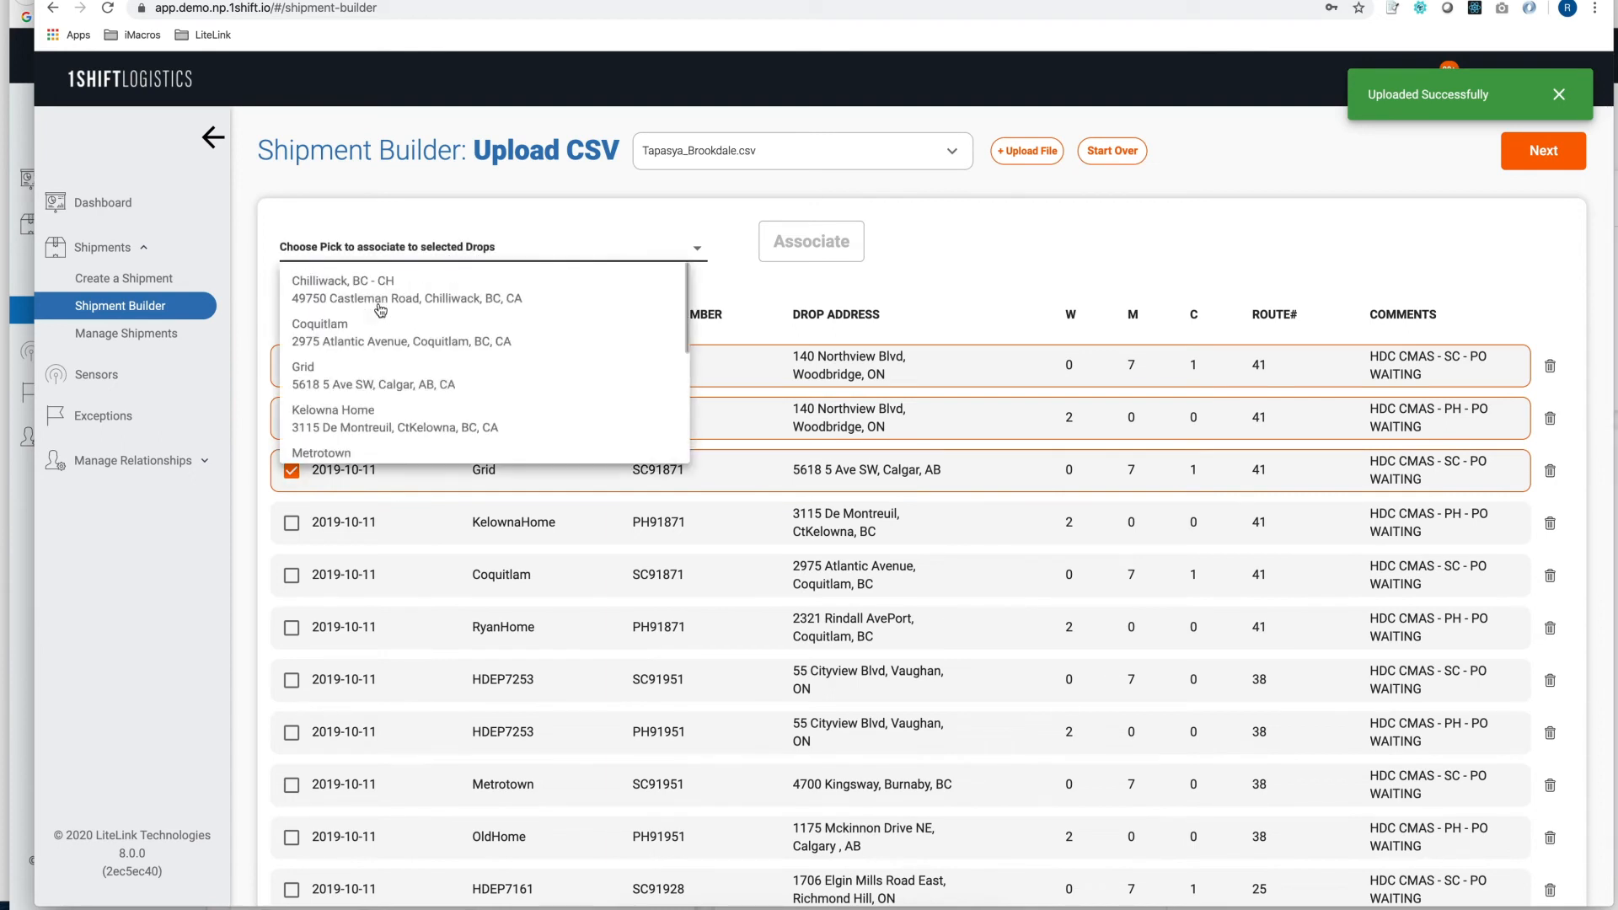
click(360, 293)
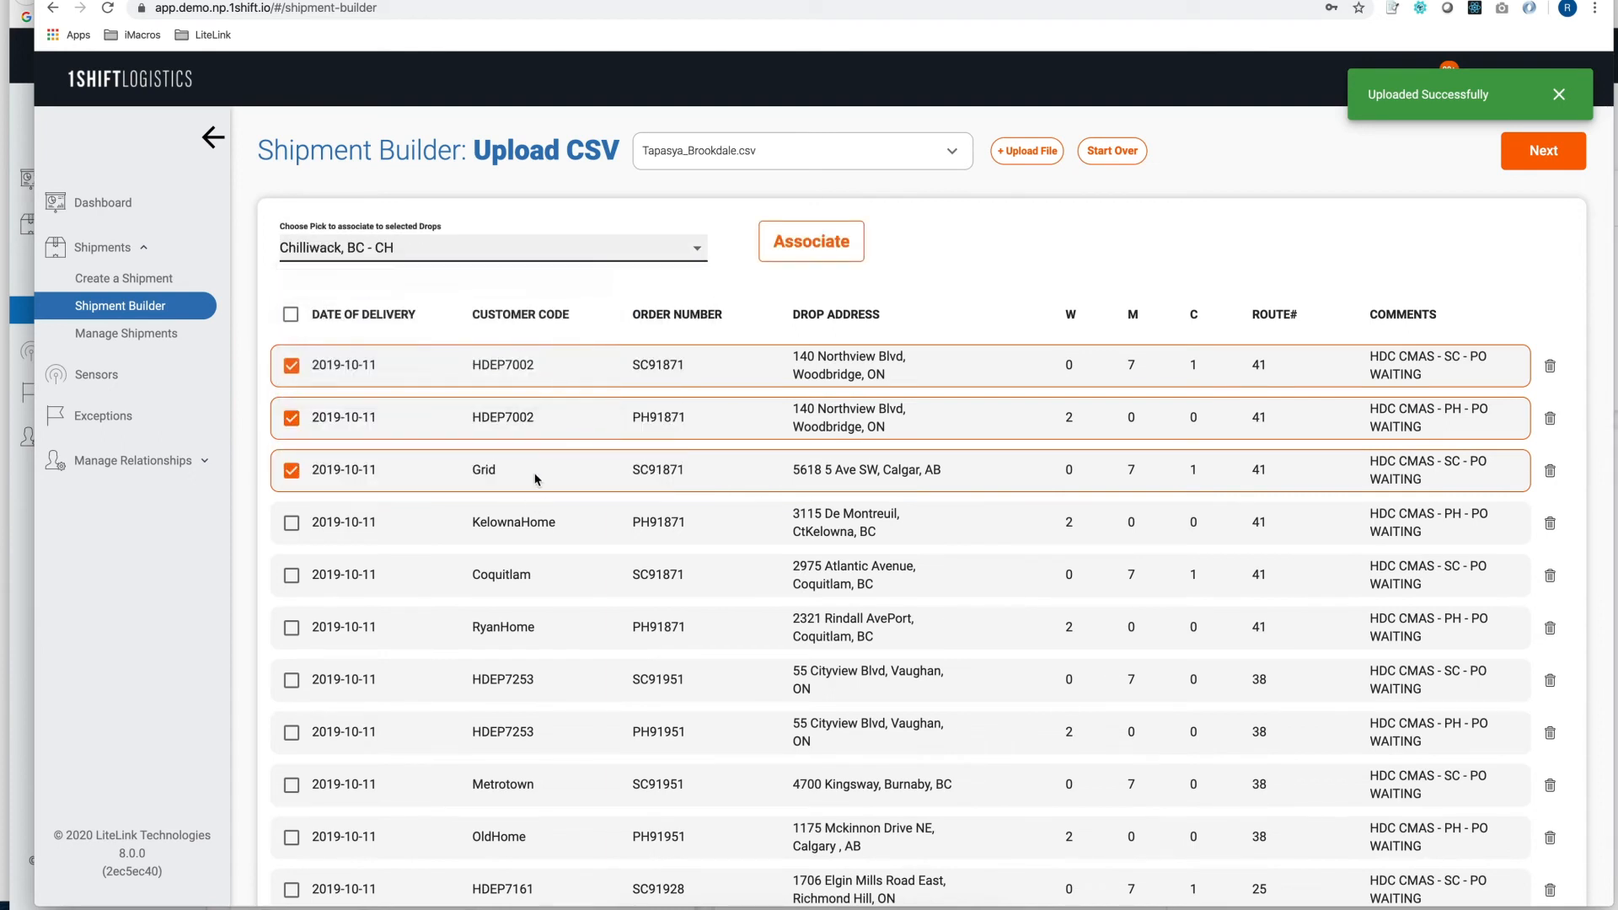
click(793, 253)
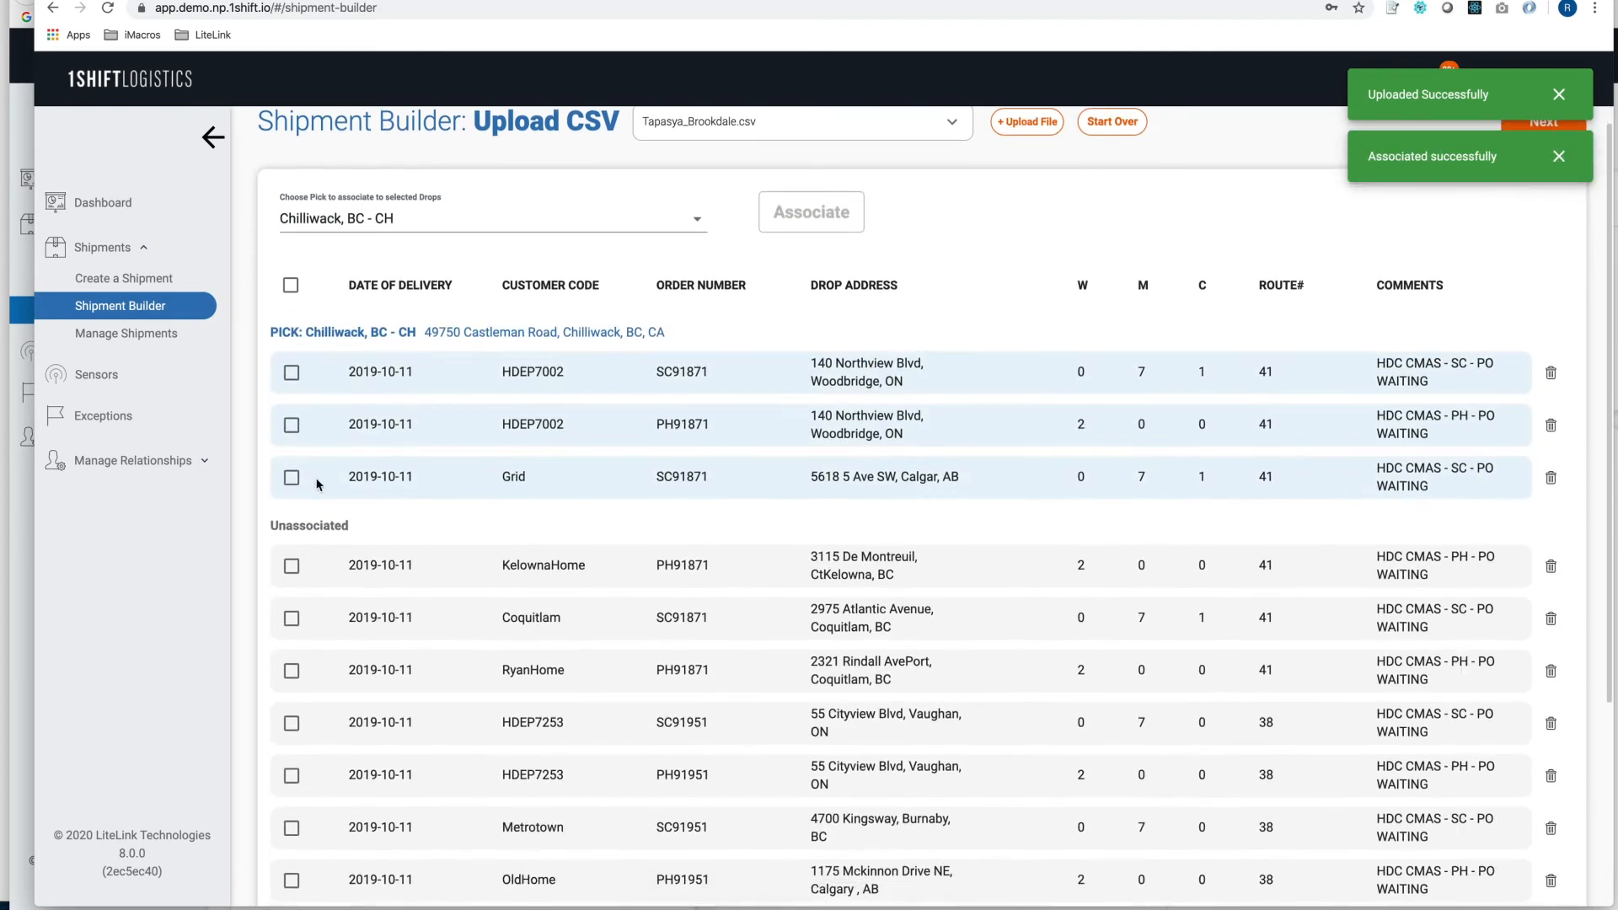
- Associate all remaining unassociated drops, from KelownaHome through HDEP7264, with the Coquitlam pick and dismiss the notifications
scroll(305, 477, down, 2)
scroll(305, 477, down, 3)
click(292, 340)
click(292, 389)
click(292, 442)
click(292, 494)
click(292, 548)
click(292, 599)
click(291, 651)
click(290, 723)
click(292, 760)
click(292, 812)
click(293, 812)
click(293, 859)
click(292, 811)
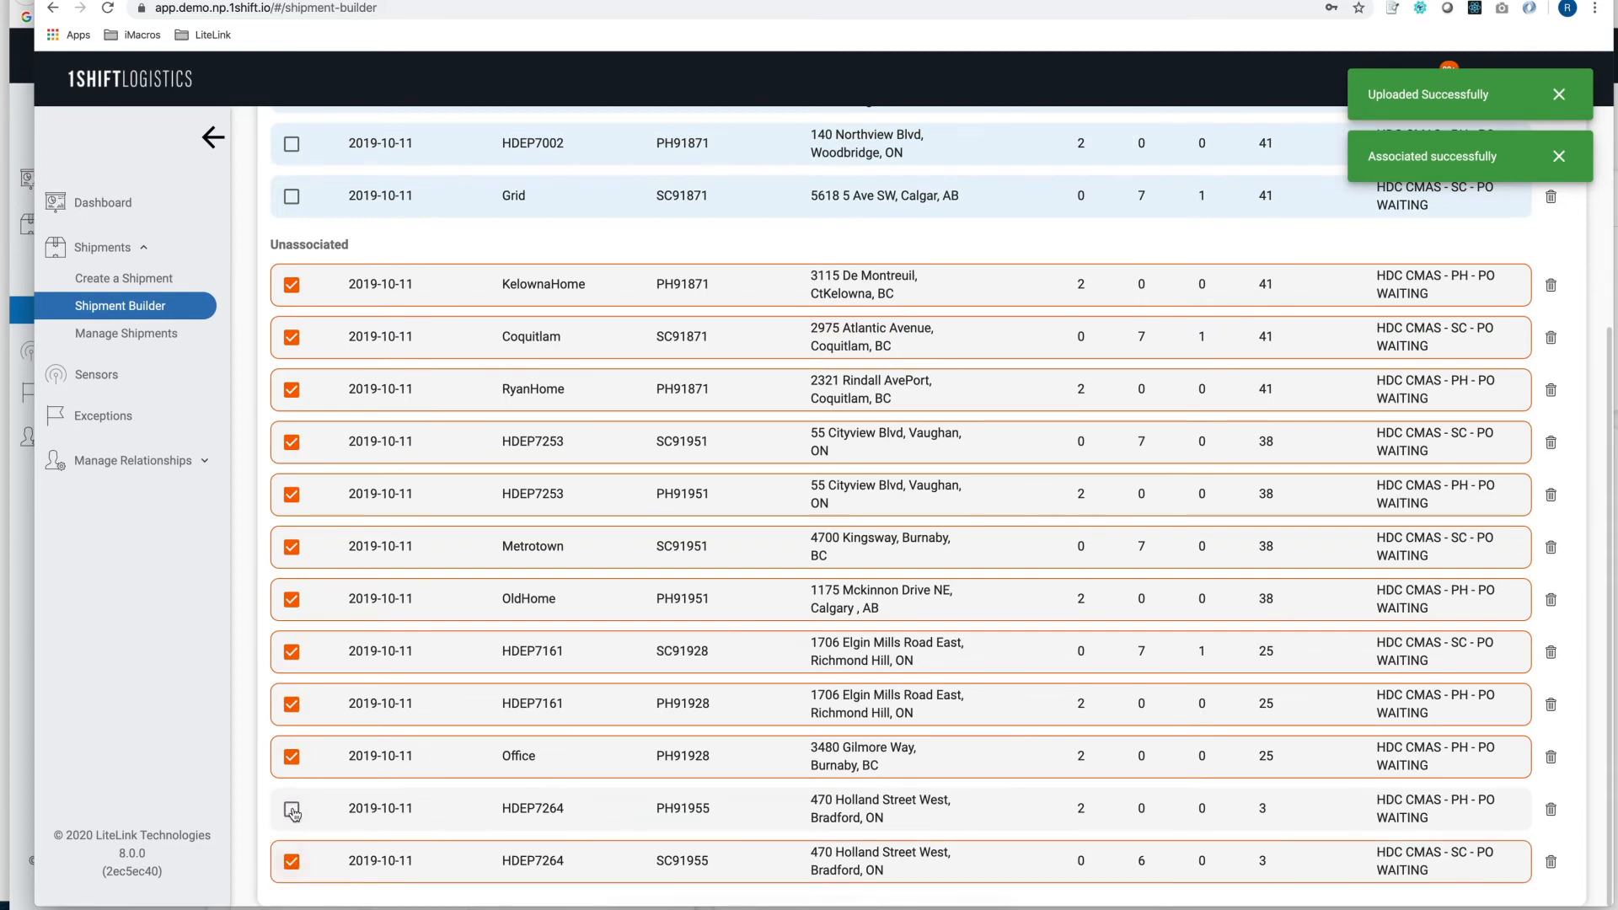
scroll(293, 812, up, 4)
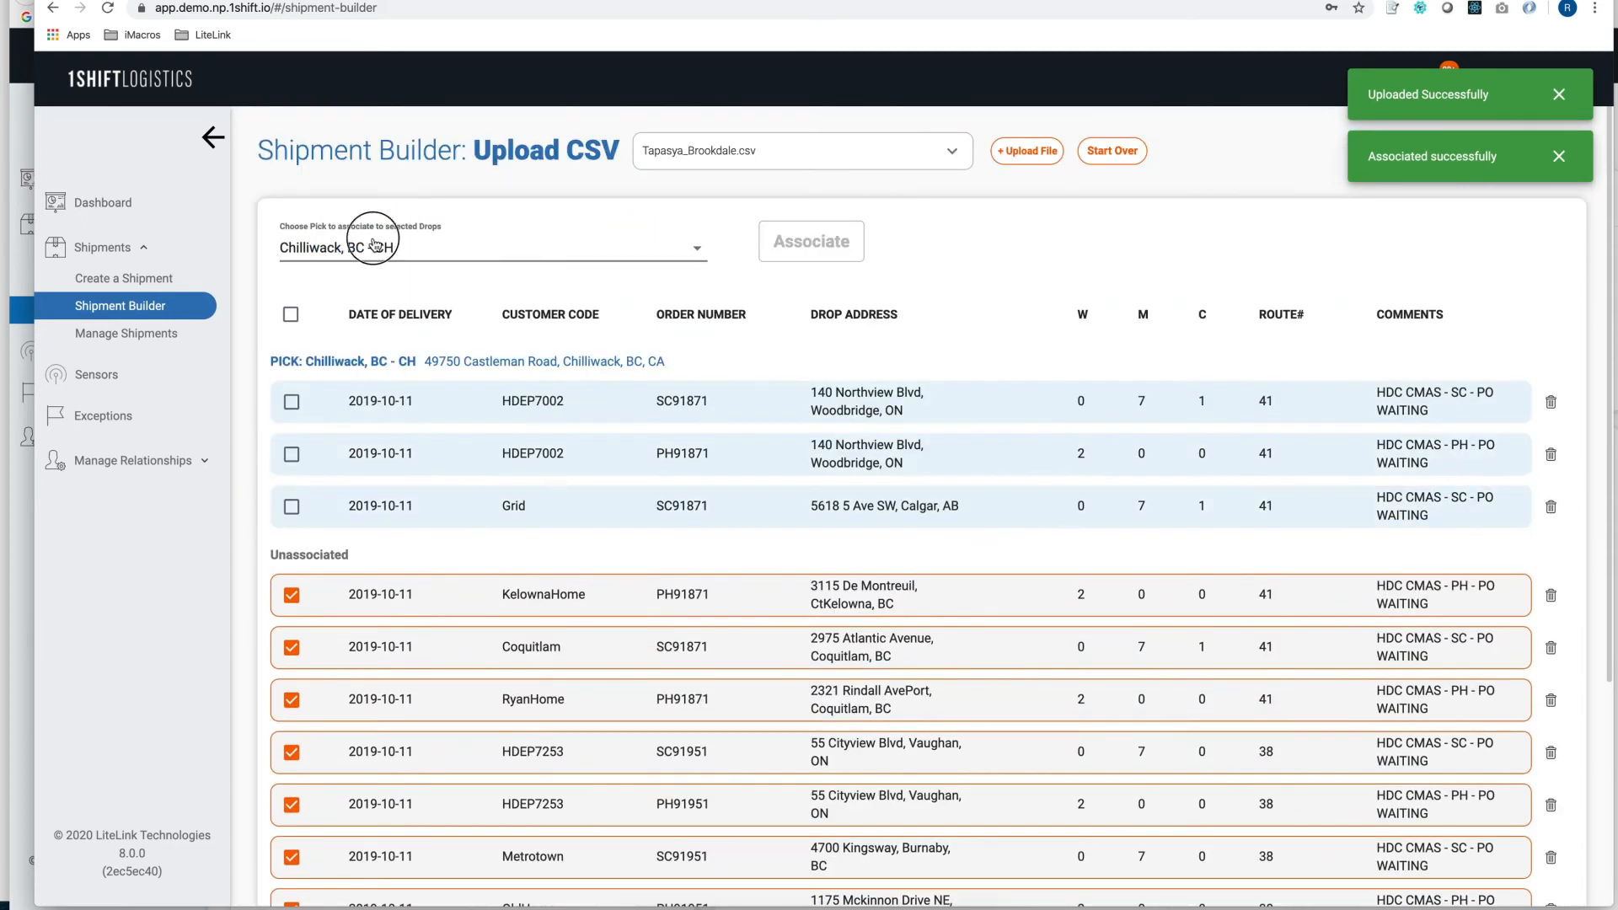
click(376, 253)
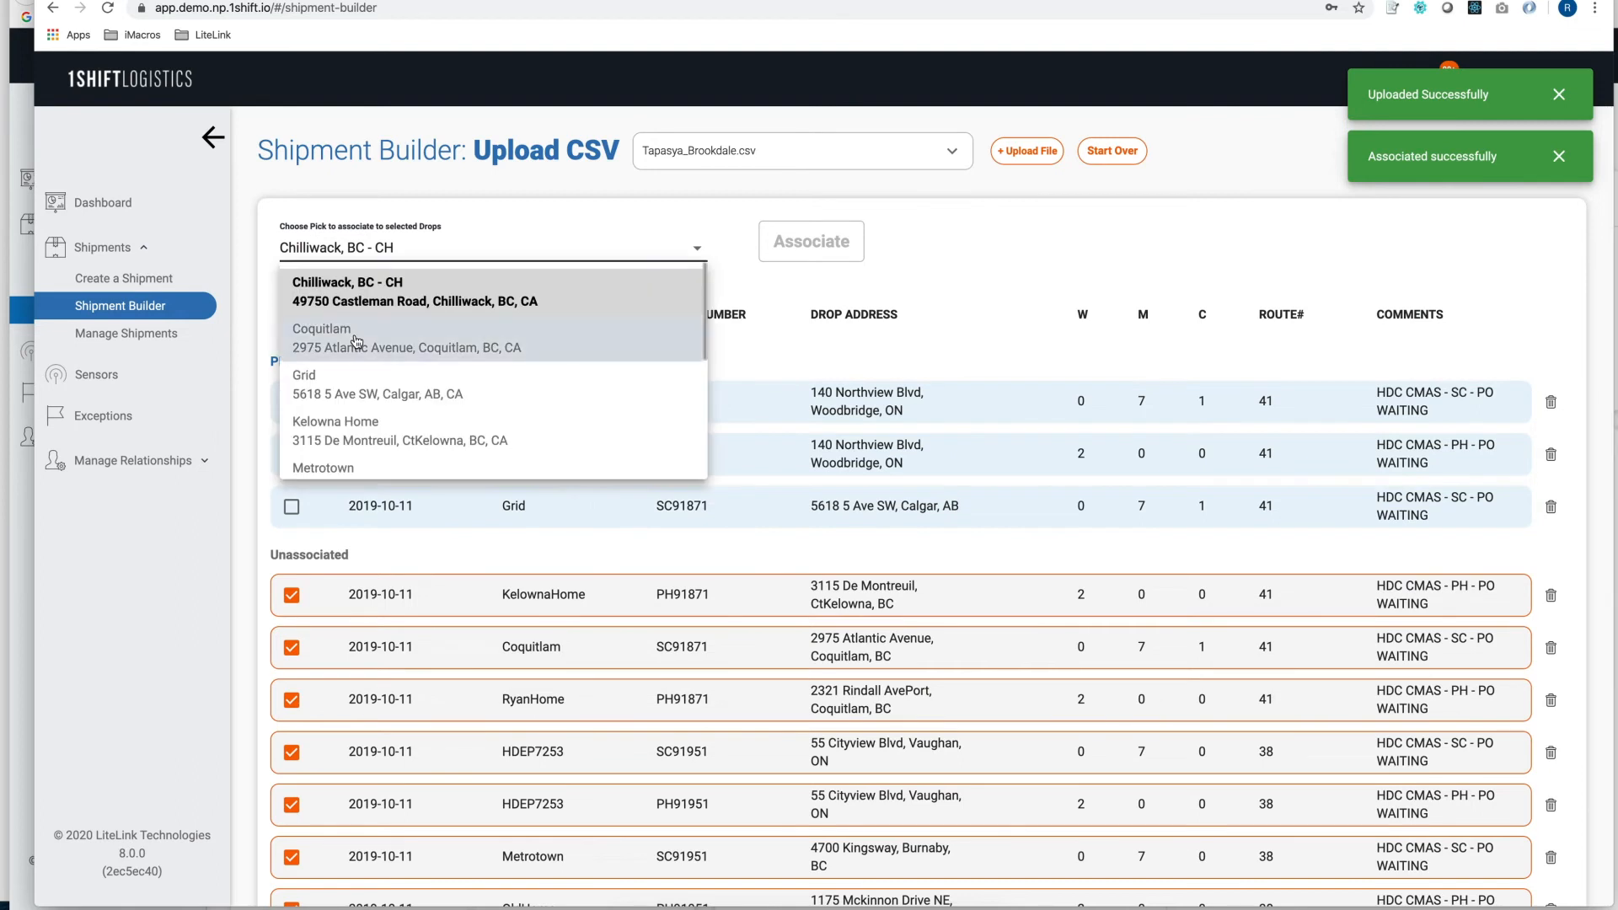
click(451, 320)
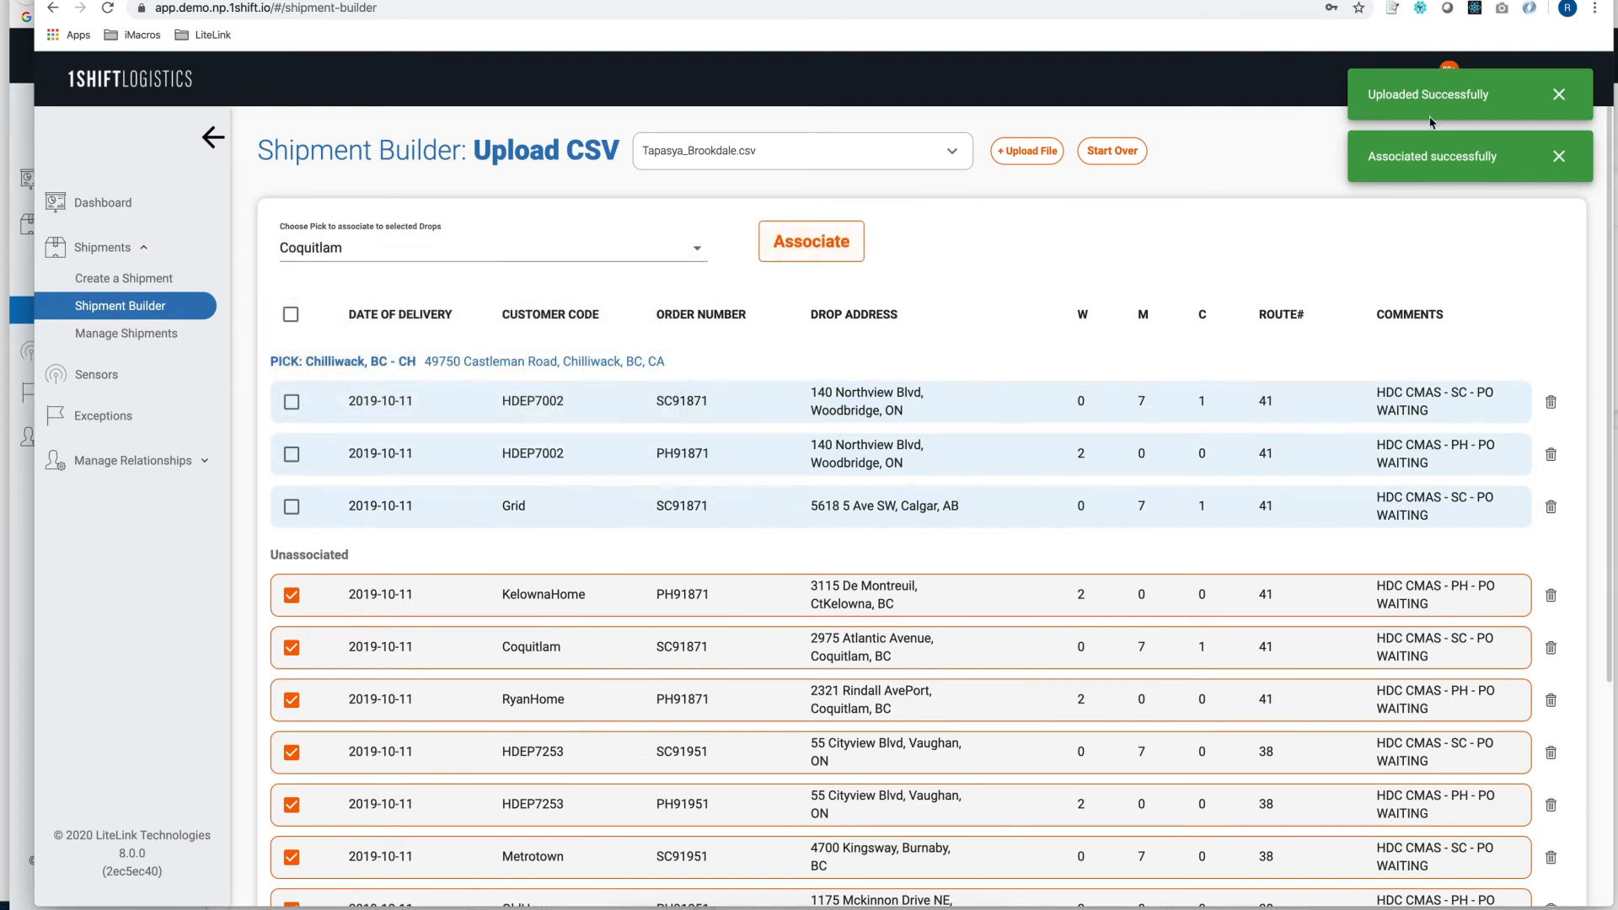
click(1555, 94)
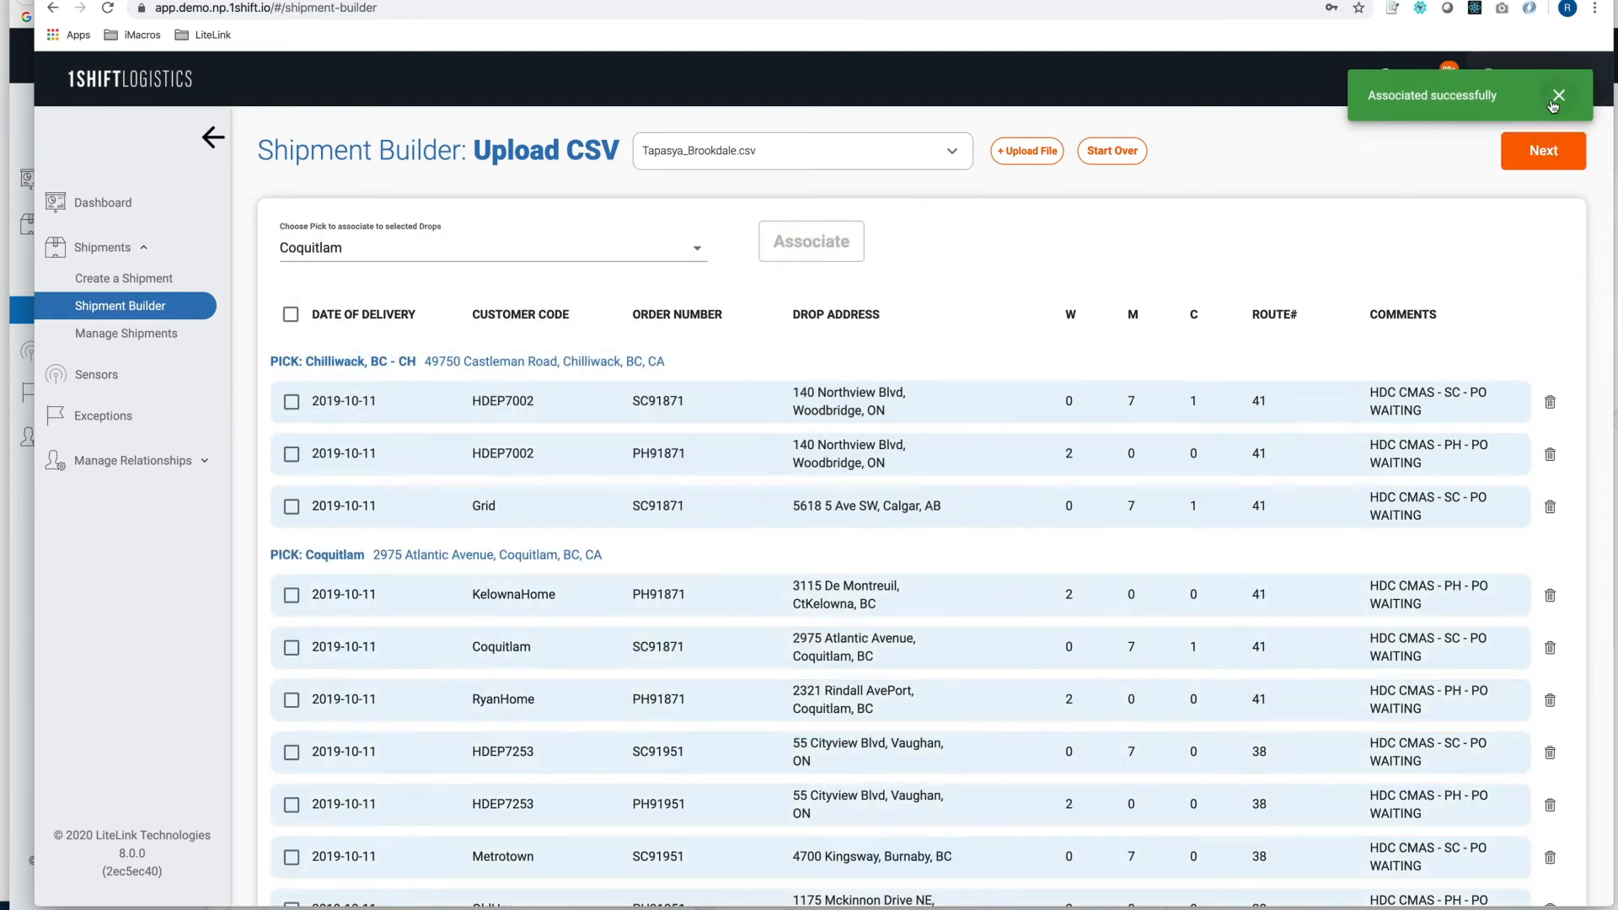
click(1558, 96)
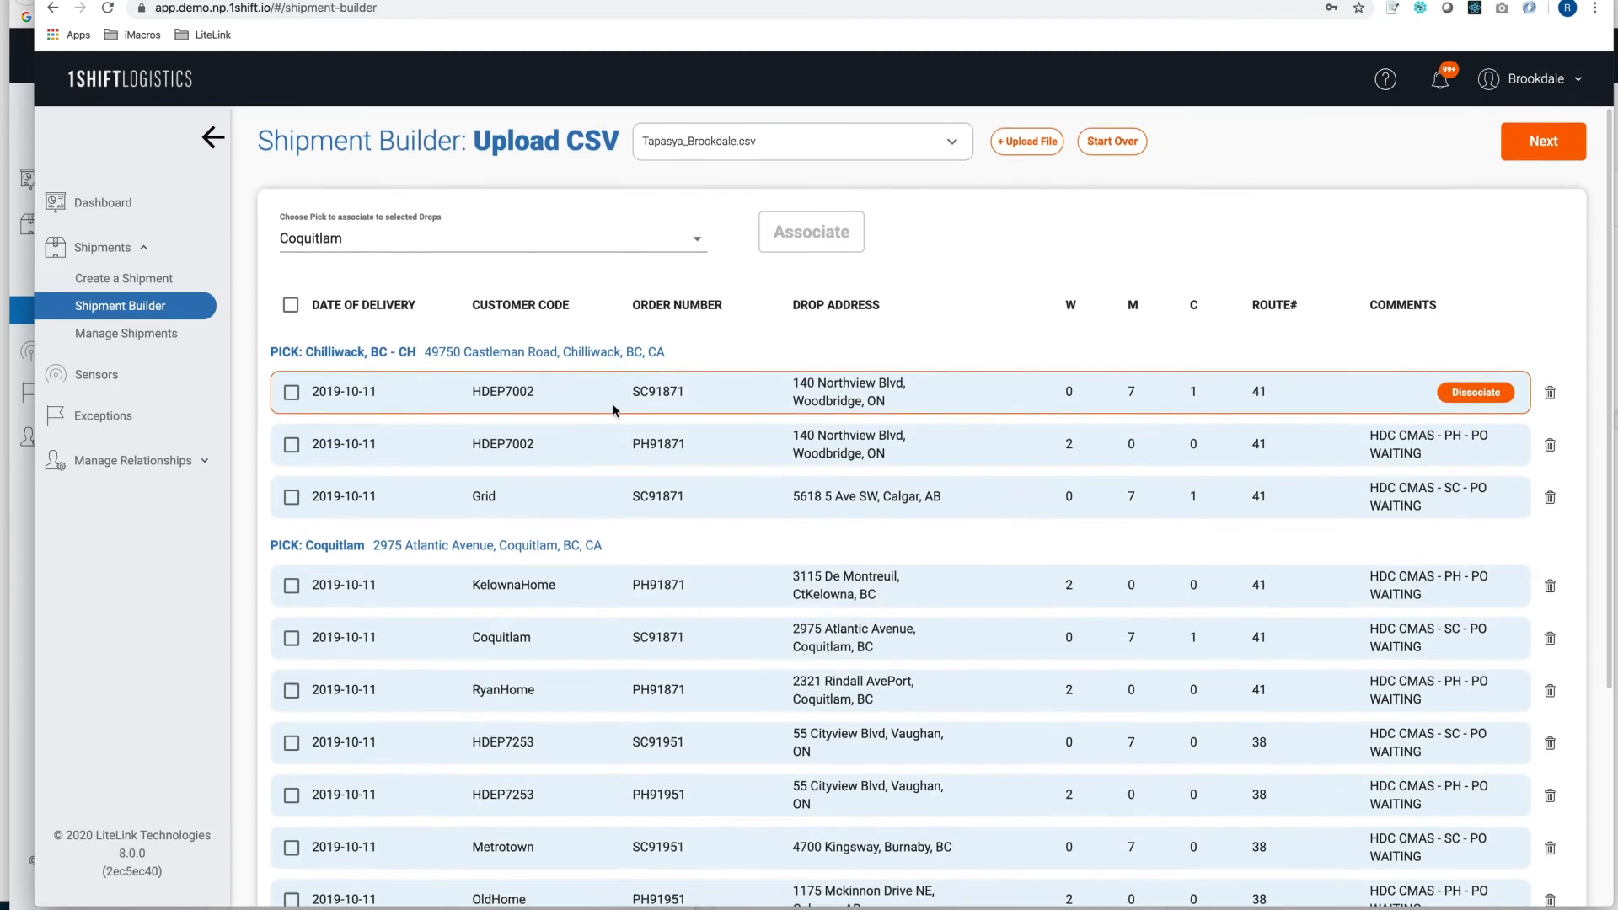
- Check the associated drops, proceed to the Shipment Builder Overview, and review each shipment's pick and drop sequence
scroll(438, 471, down, 2)
scroll(434, 485, down, 1)
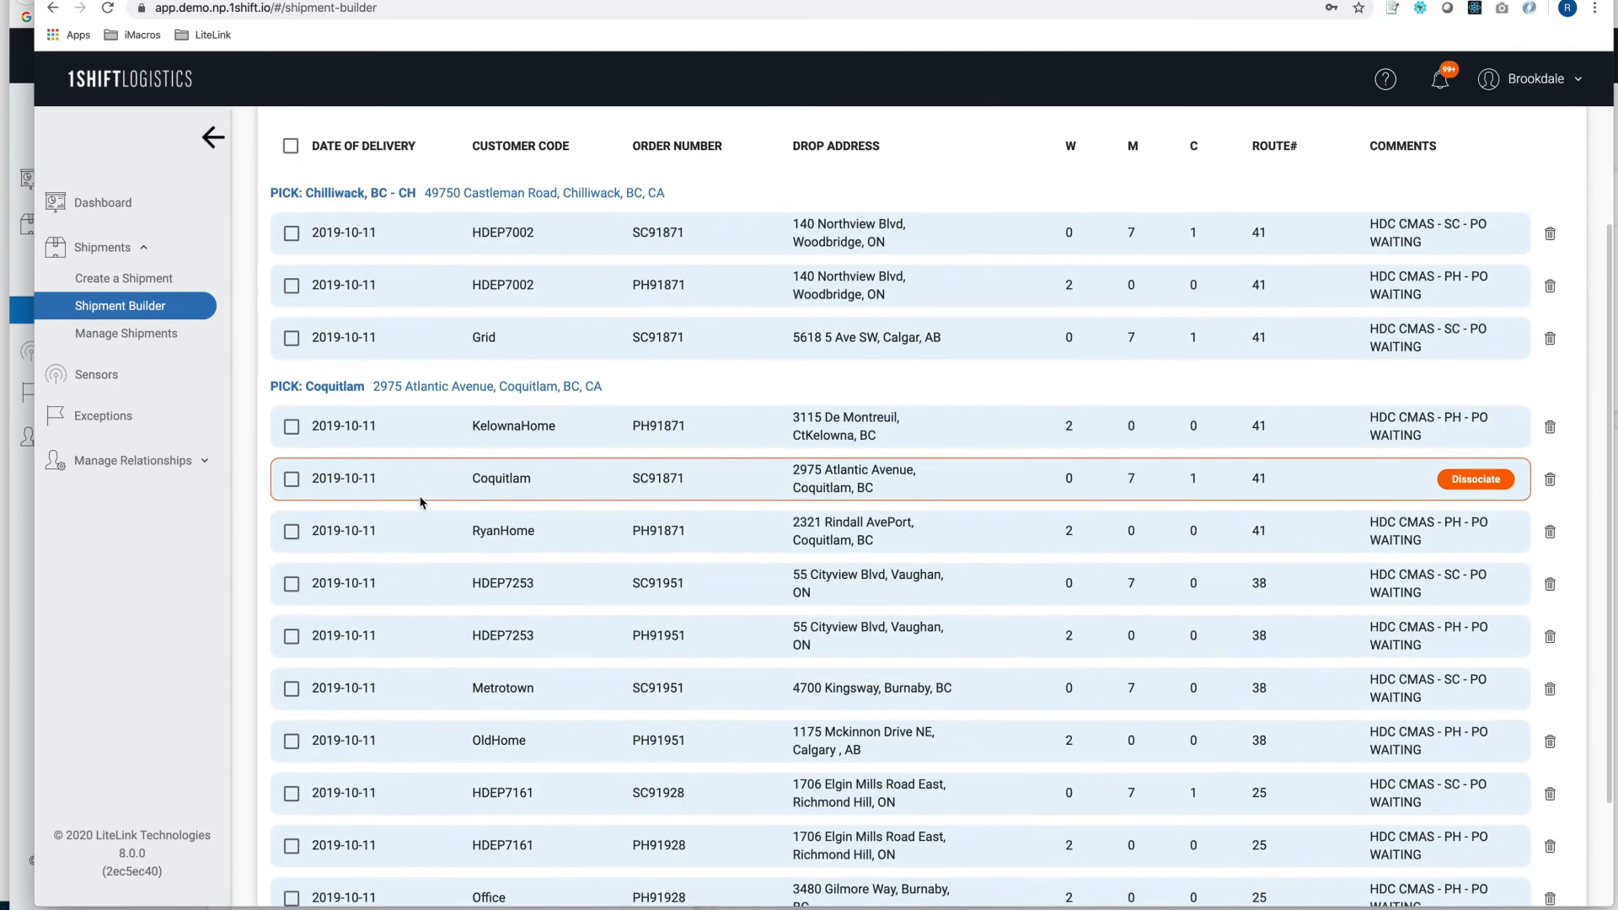
scroll(426, 498, up, 3)
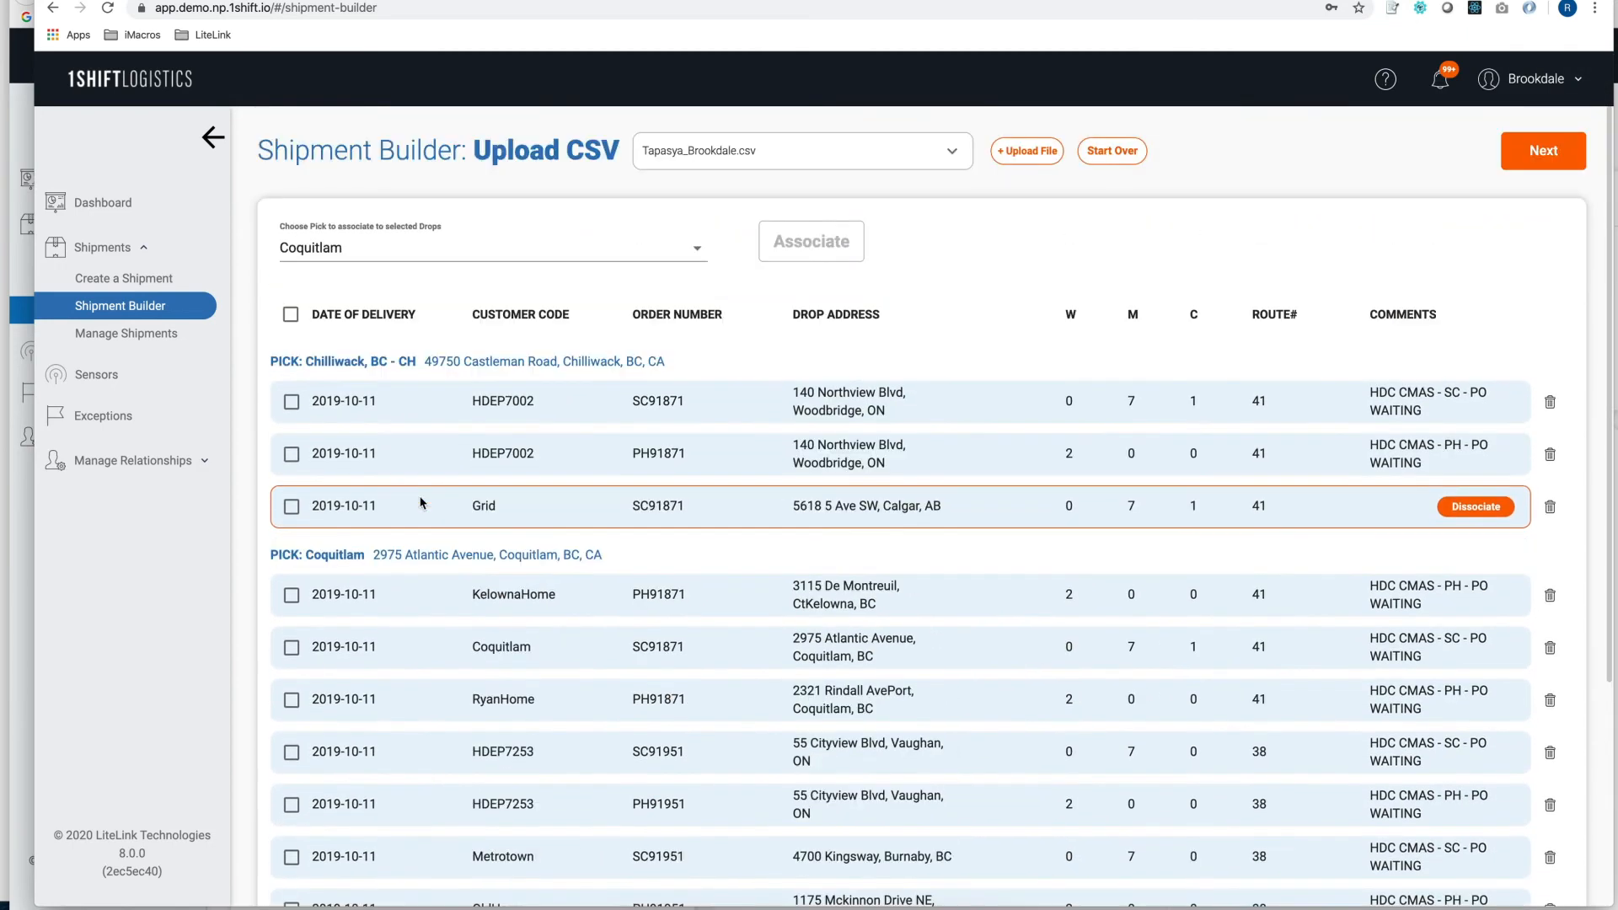
click(1561, 152)
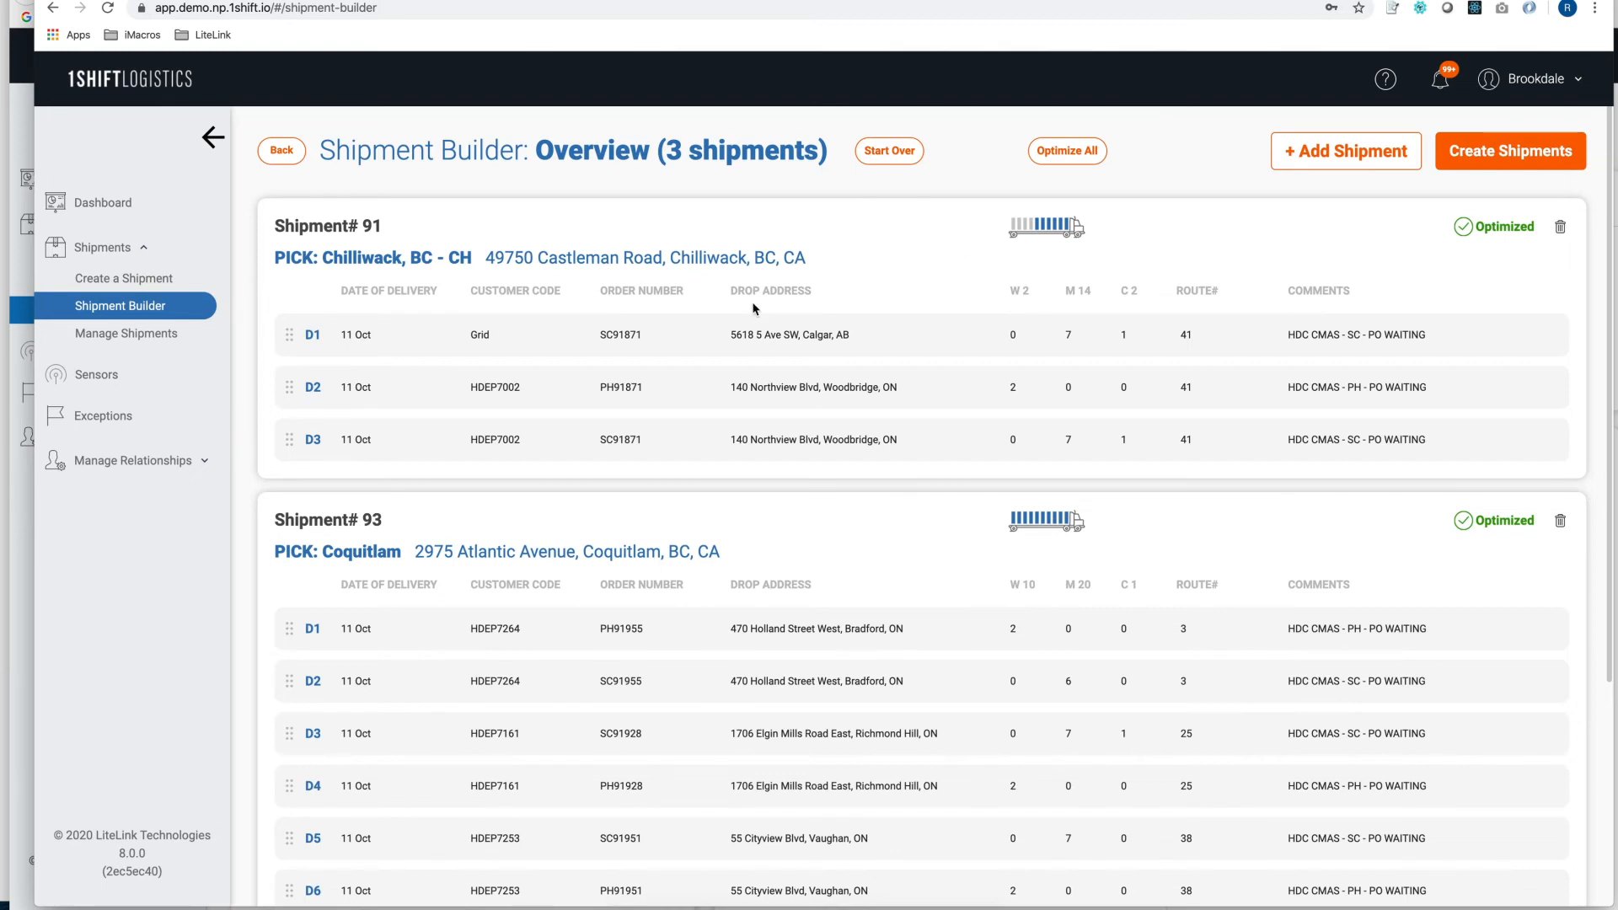
scroll(754, 309, down, 6)
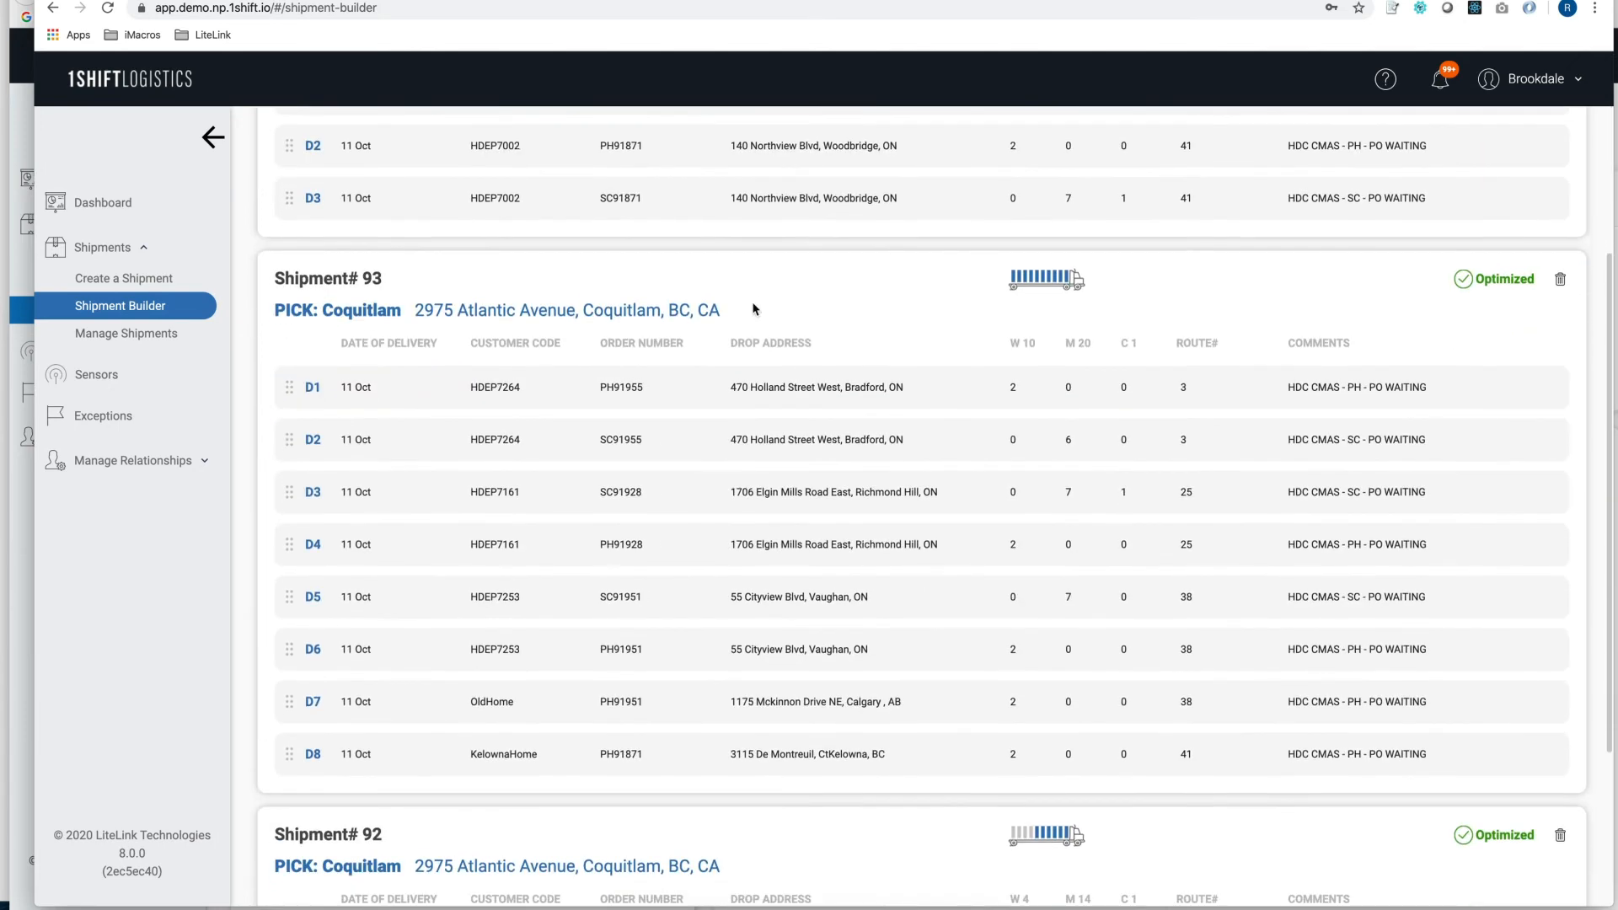
scroll(753, 304, up, 6)
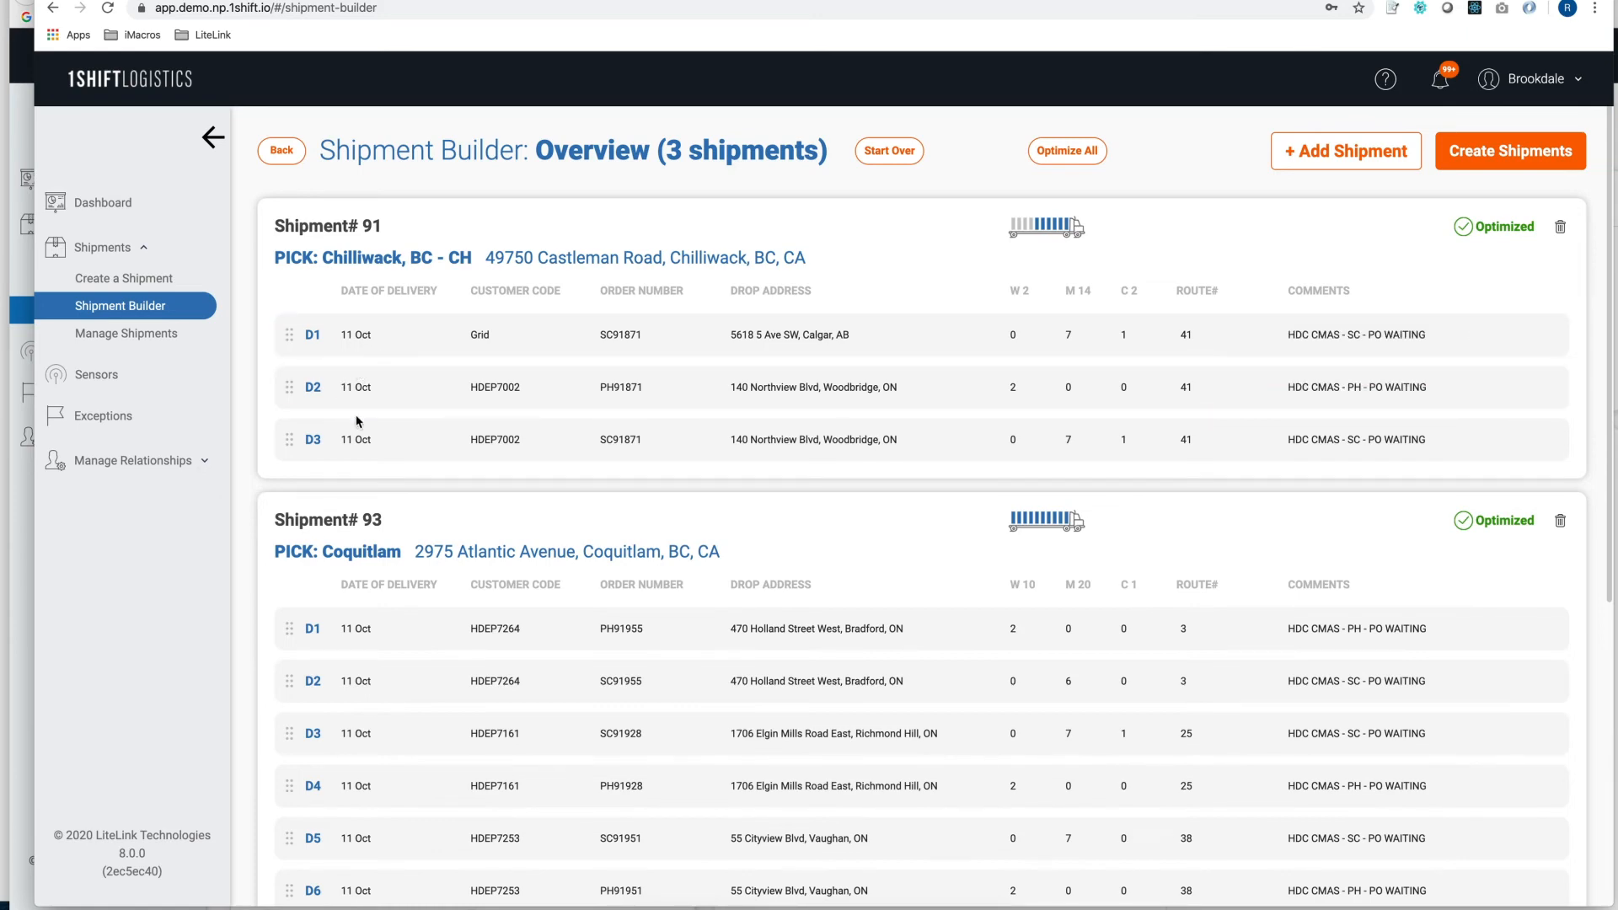
scroll(380, 421, down, 5)
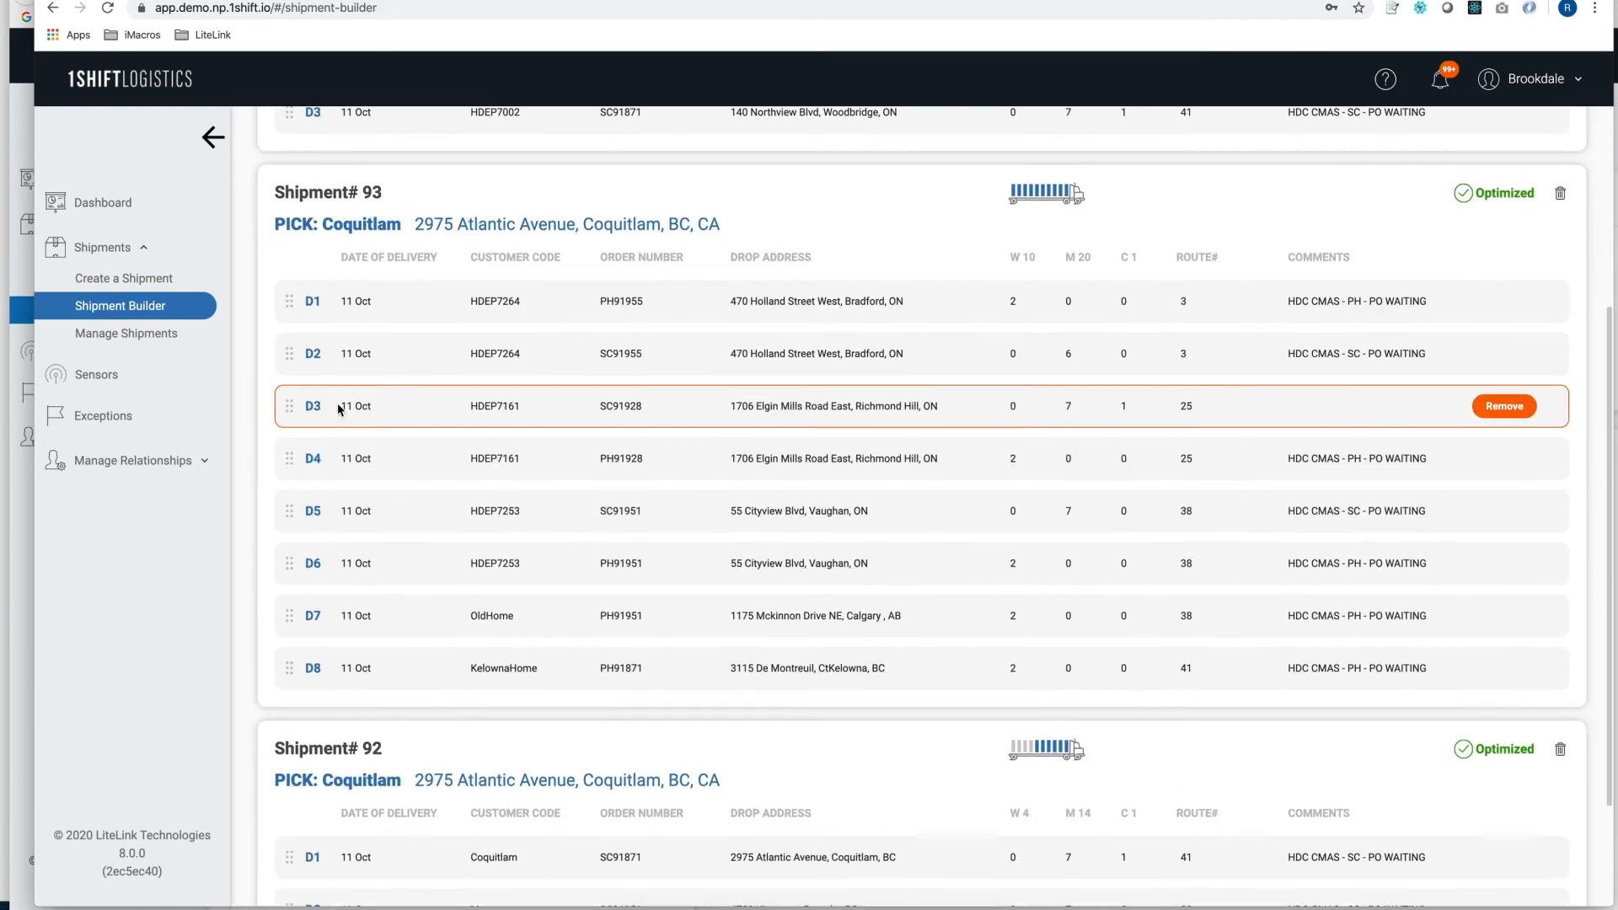
scroll(496, 277, up, 1)
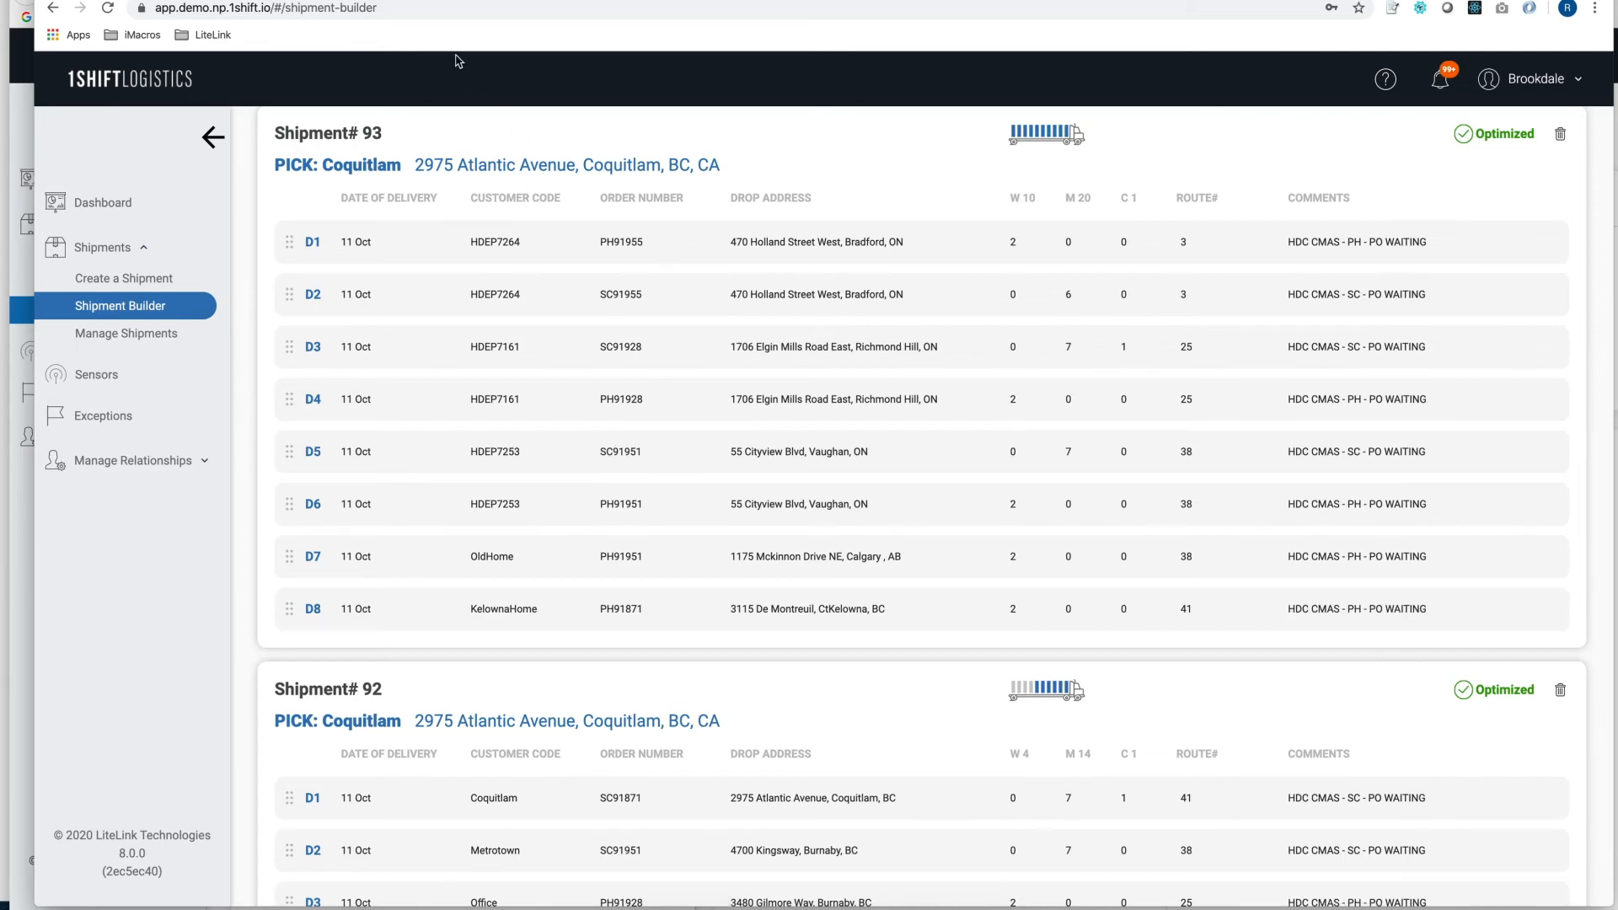
- Open the bookmarked 1Shift PROD site in a new browser tab and display its Sensors page
click(325, 0)
click(212, 35)
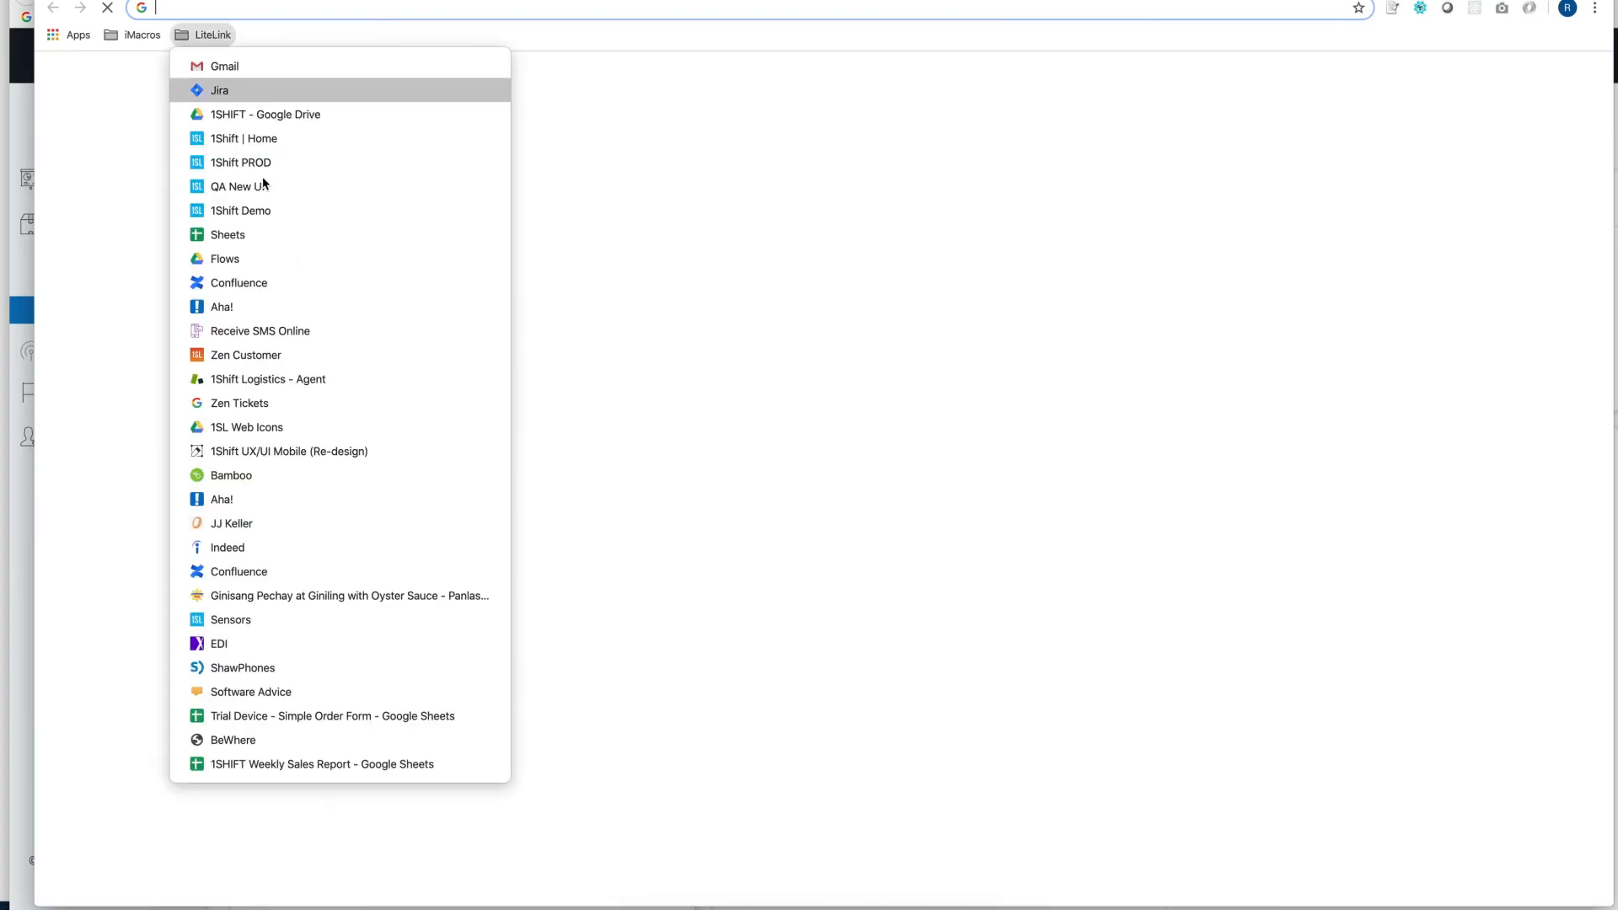
click(262, 163)
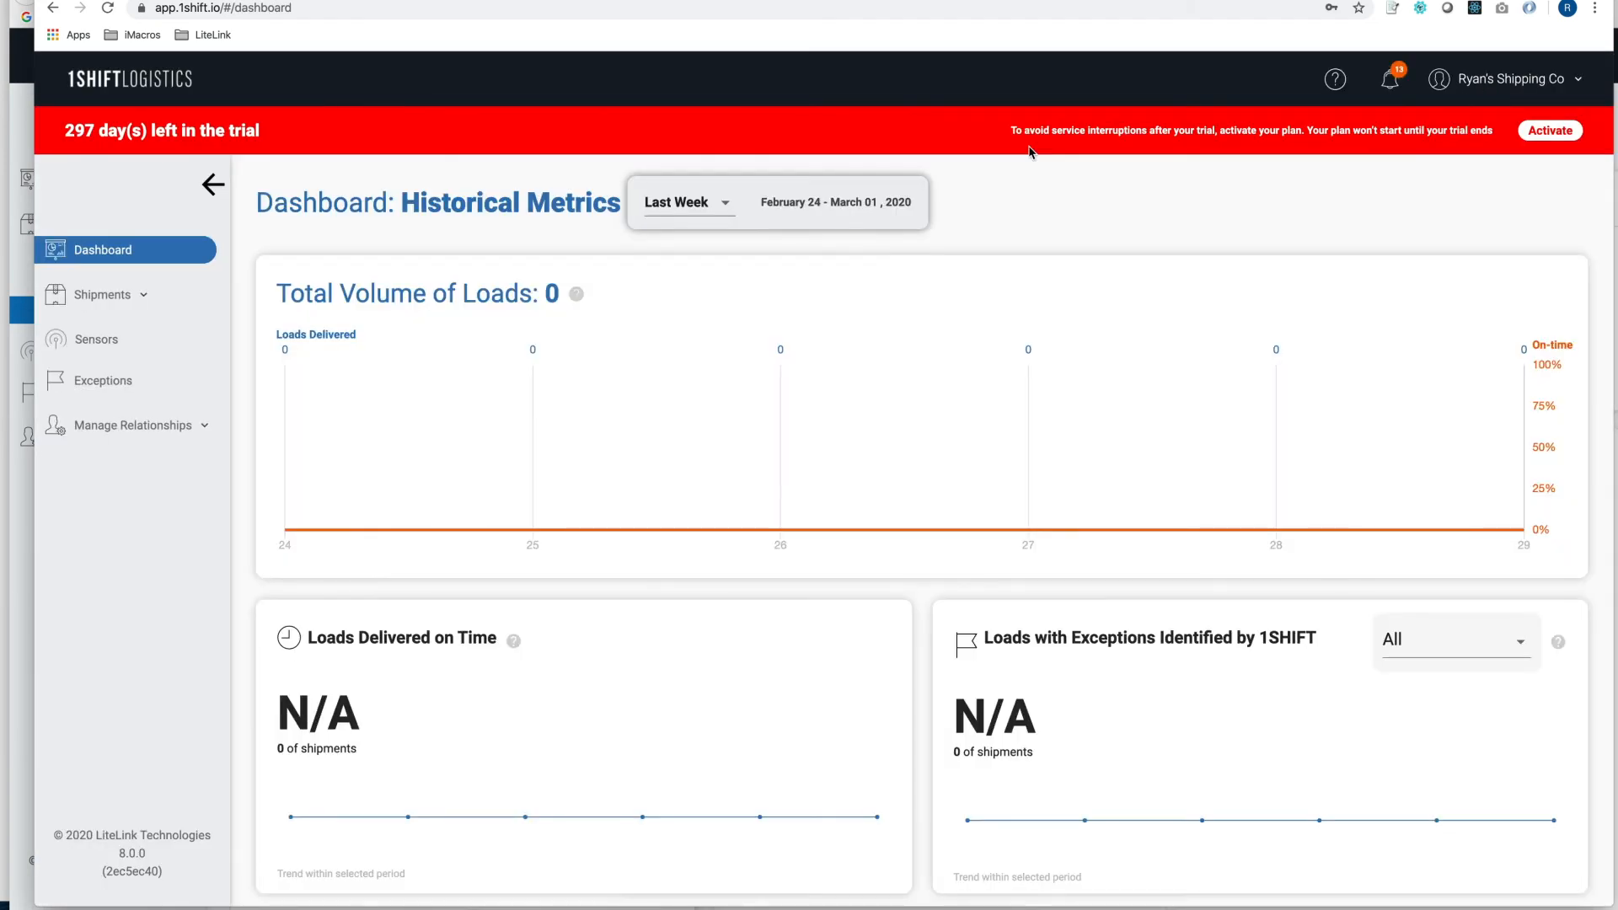
click(99, 342)
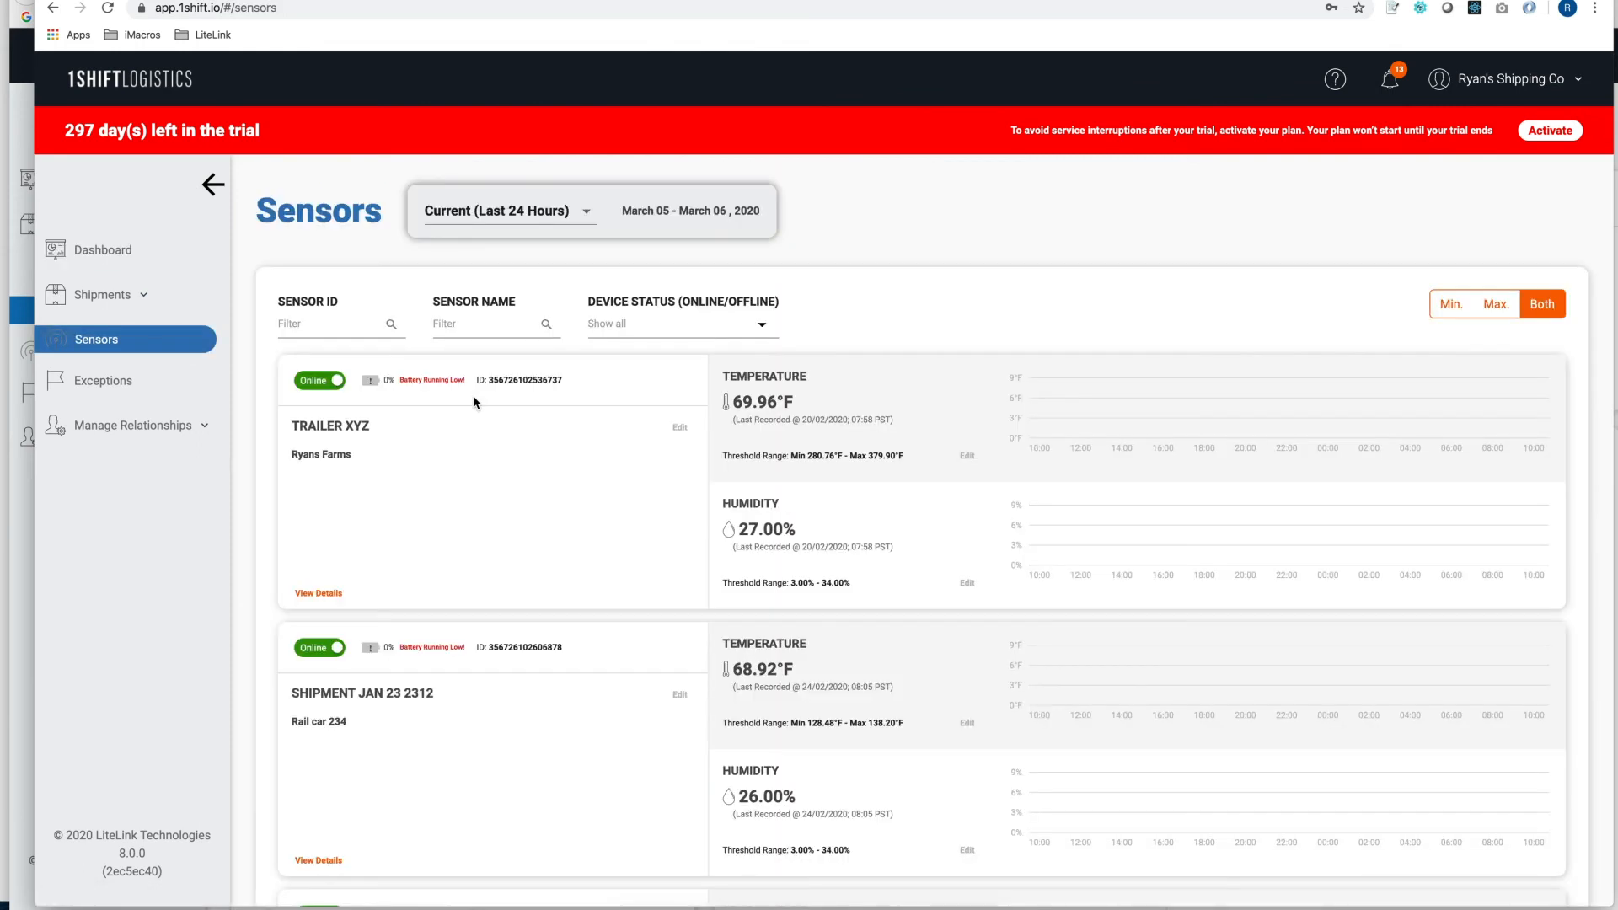
- Show the sensor readings for the Last 30 Day period and browse the sensor list
click(546, 221)
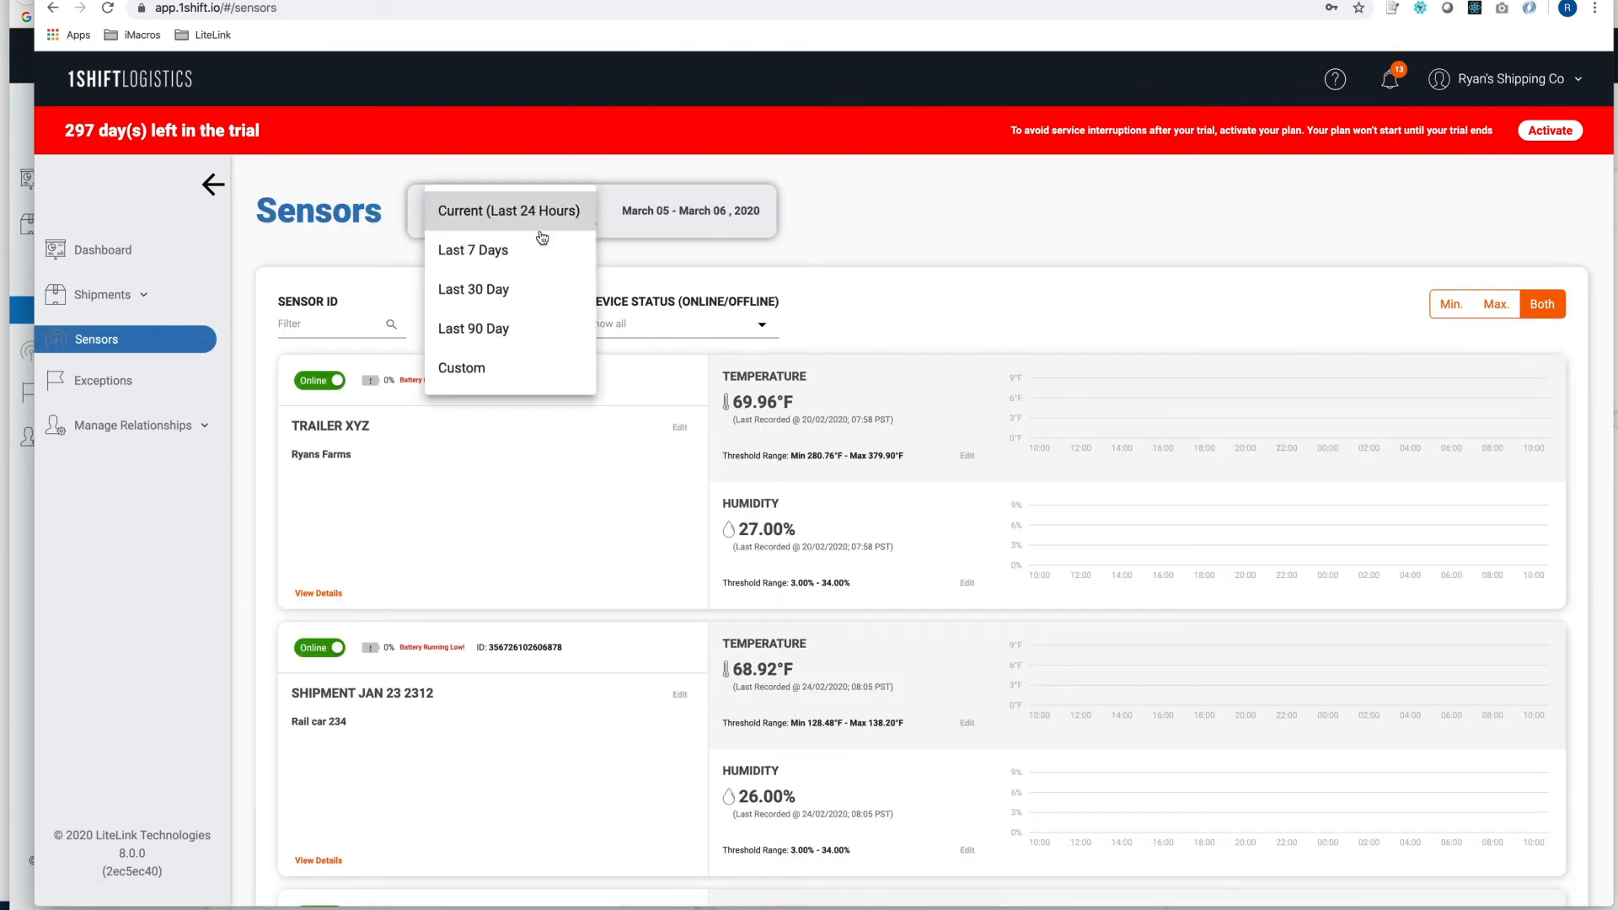
click(518, 289)
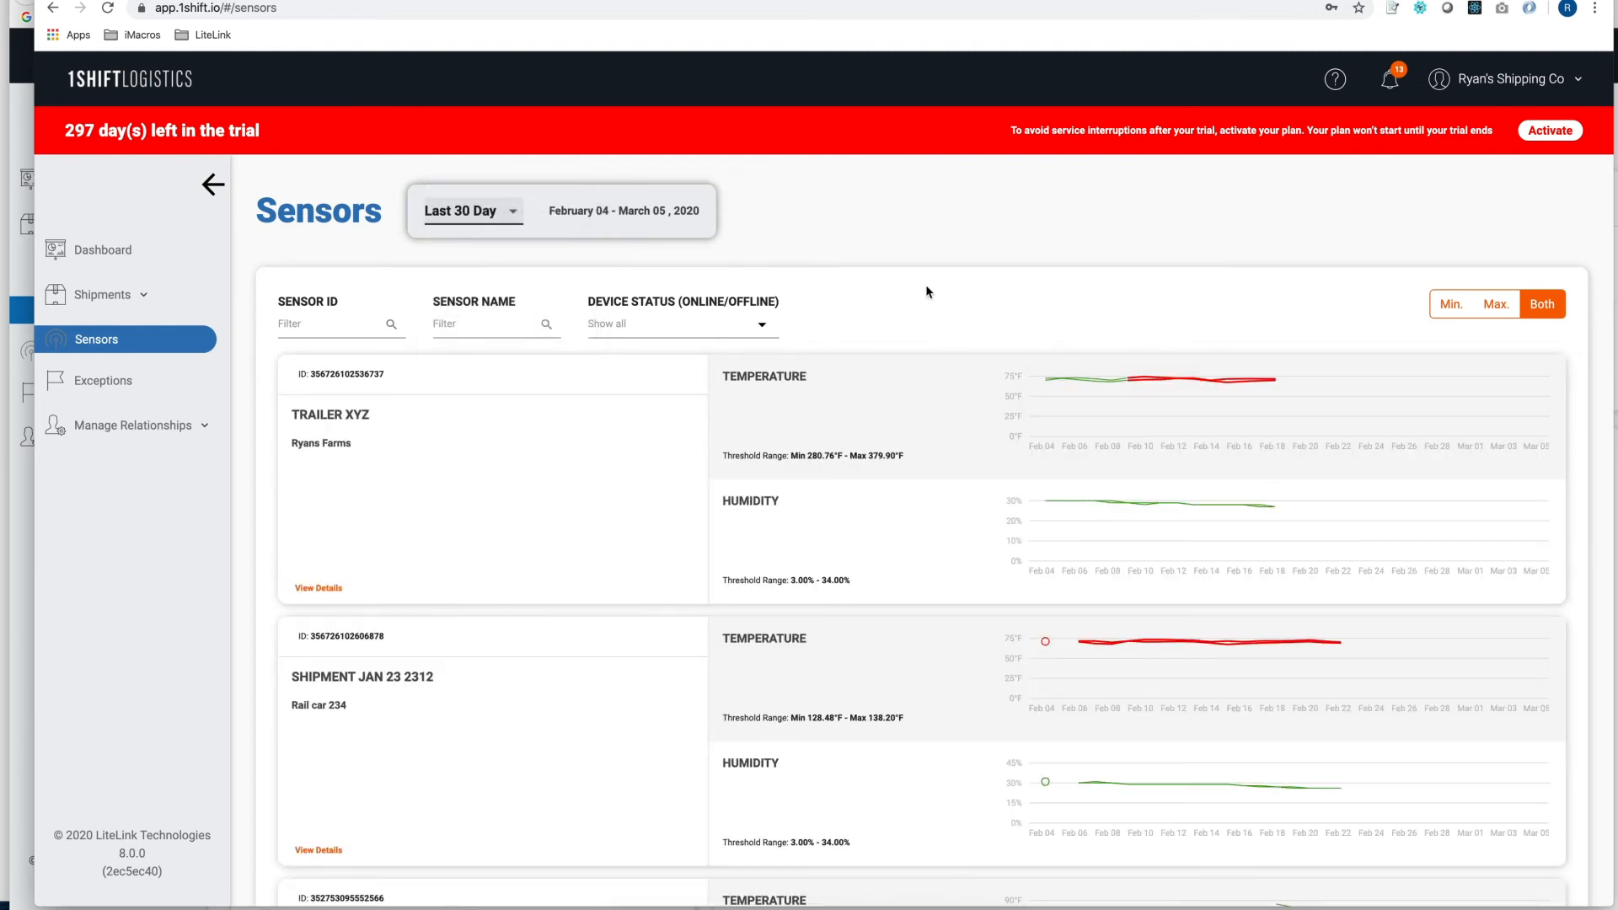
scroll(665, 418, down, 3)
scroll(665, 419, down, 1)
scroll(665, 419, left, 2)
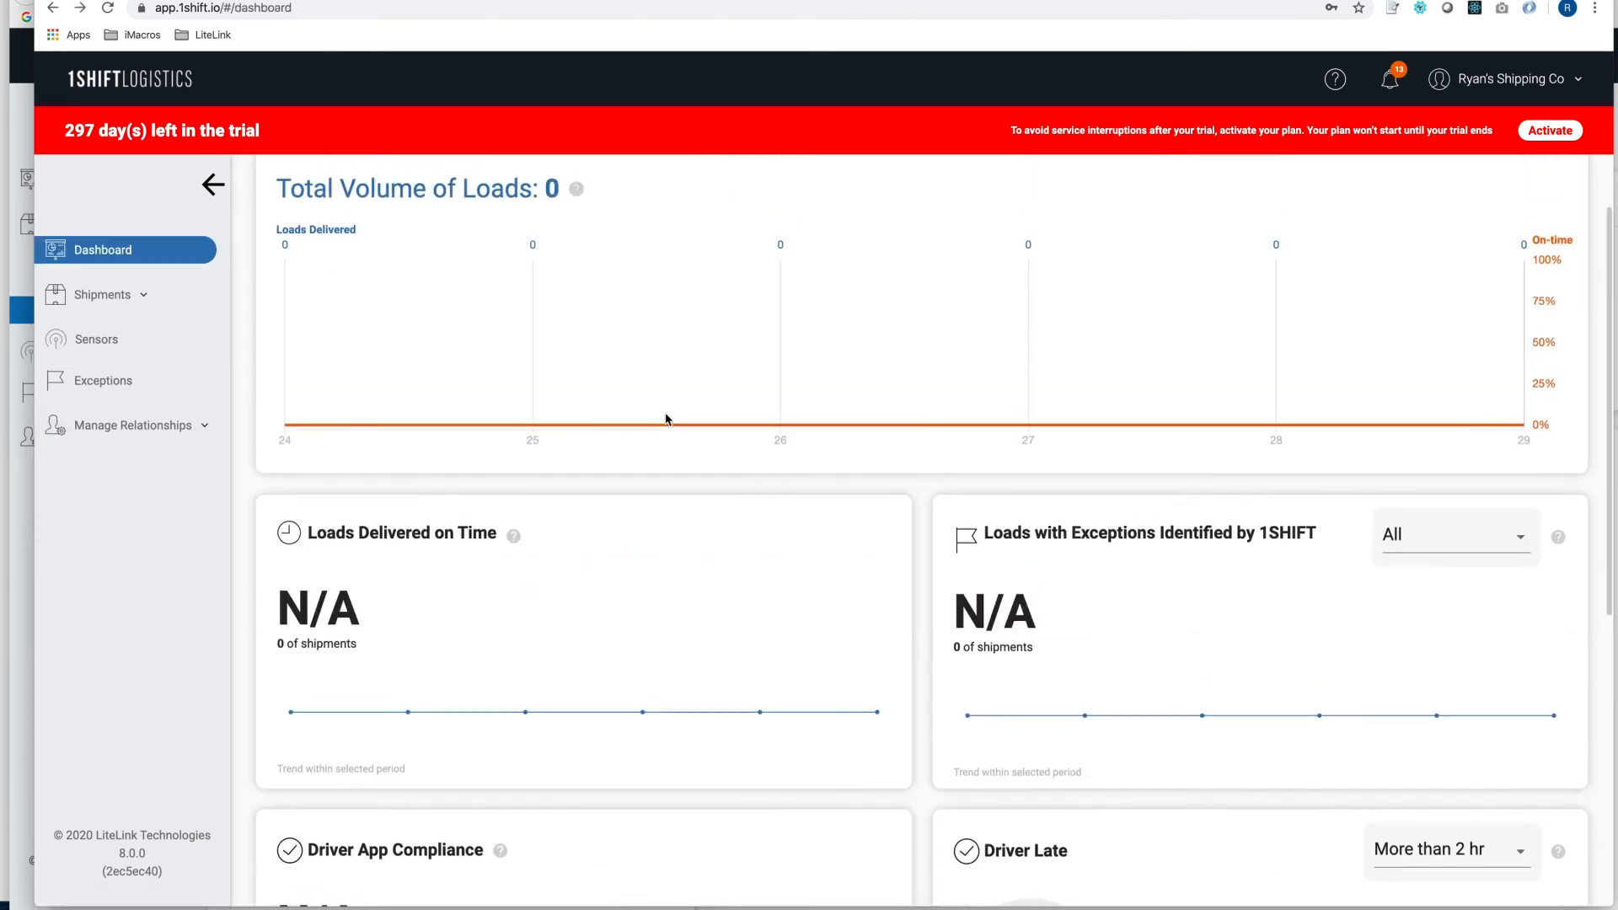
- Return to the Sensors page, set its period to Last 30 Day, and examine TRAILER XYZ's temperature chart
click(180, 340)
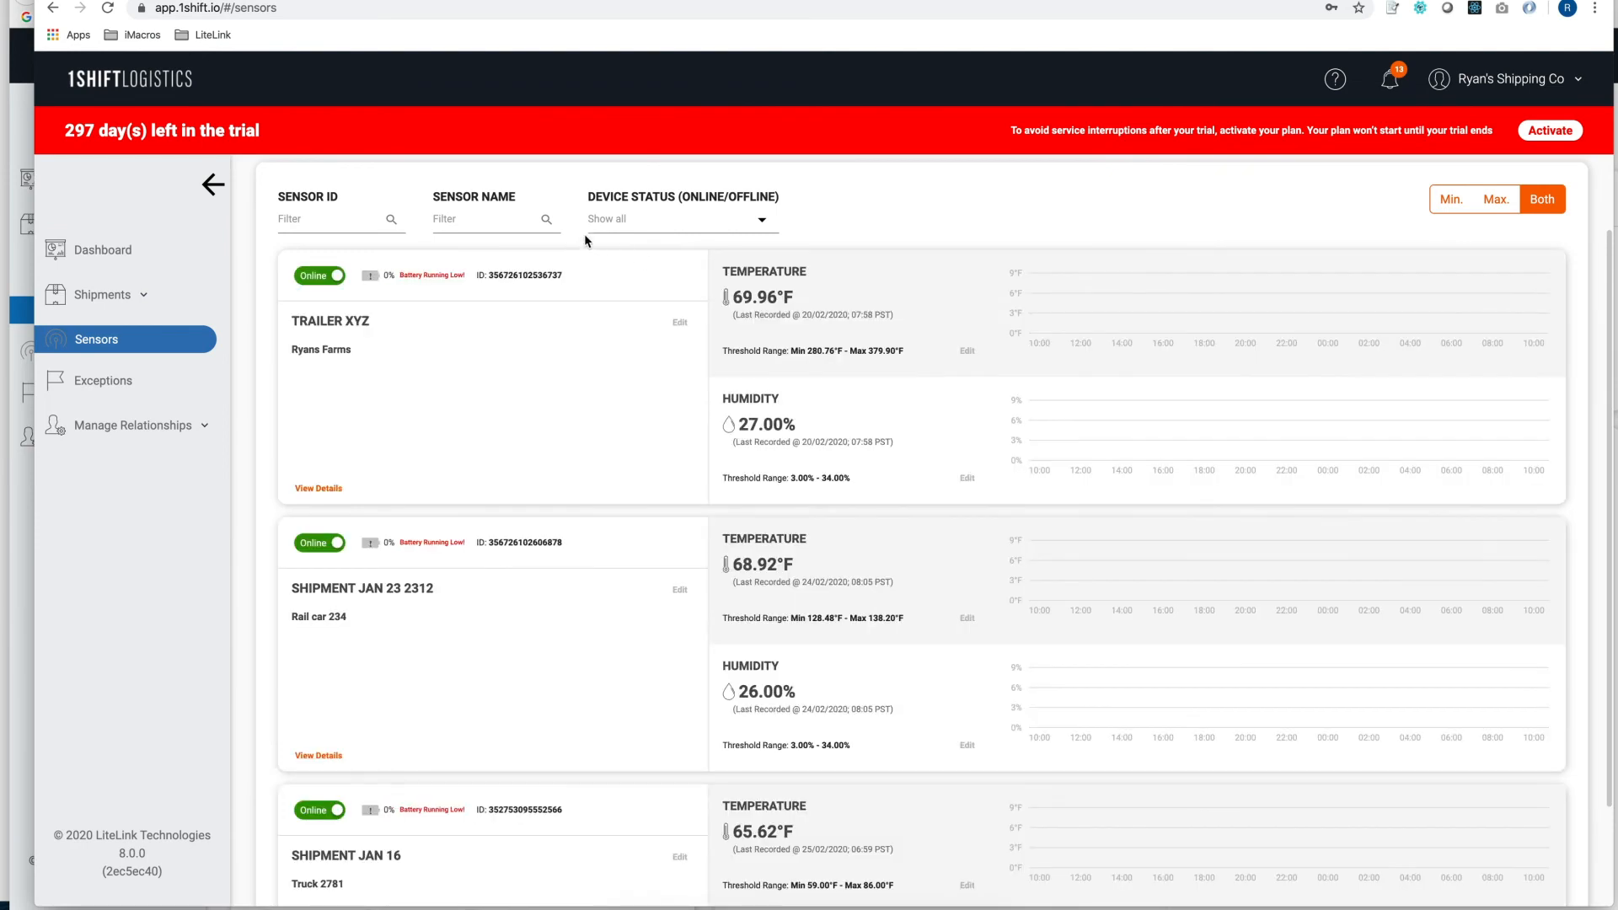
click(689, 222)
scroll(722, 200, up, 2)
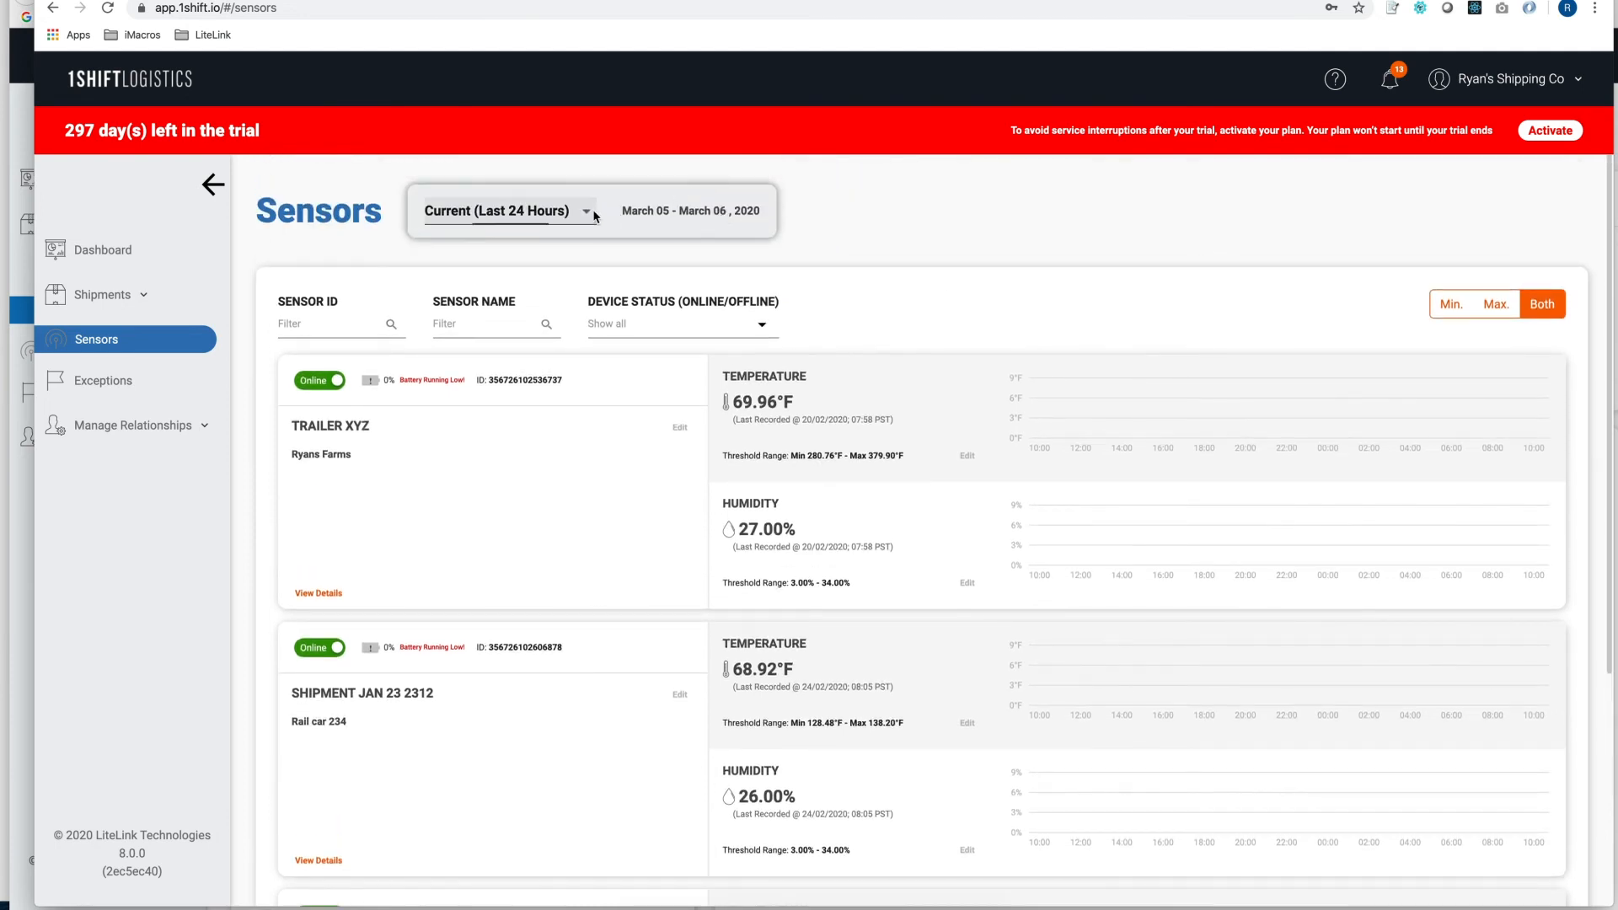
click(590, 209)
click(522, 290)
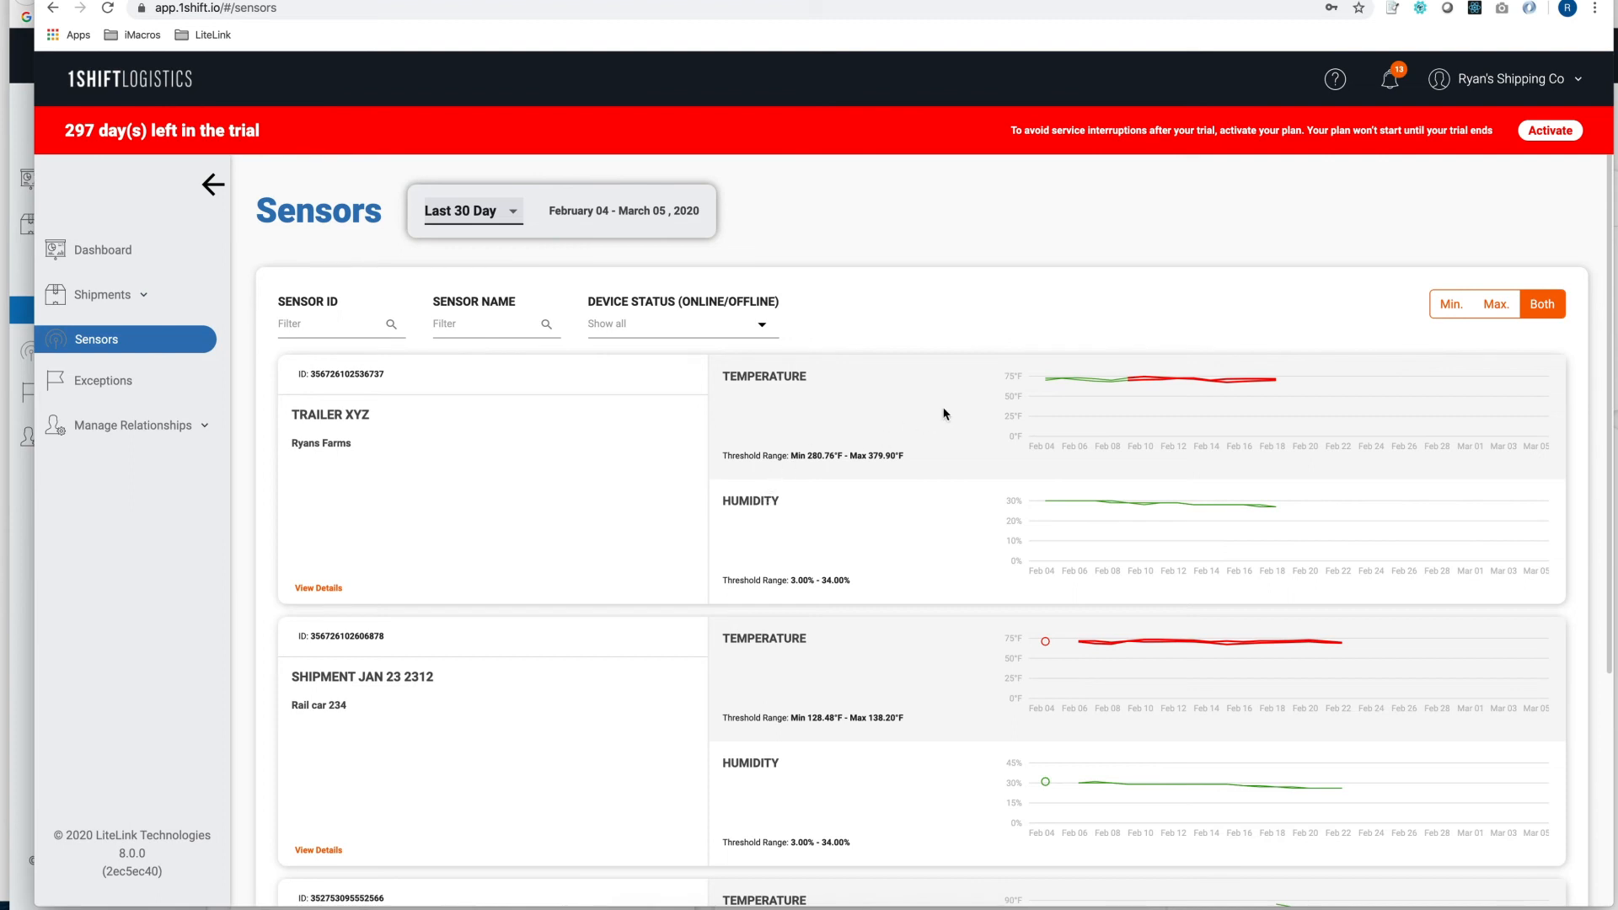
mouse_move(1146, 385)
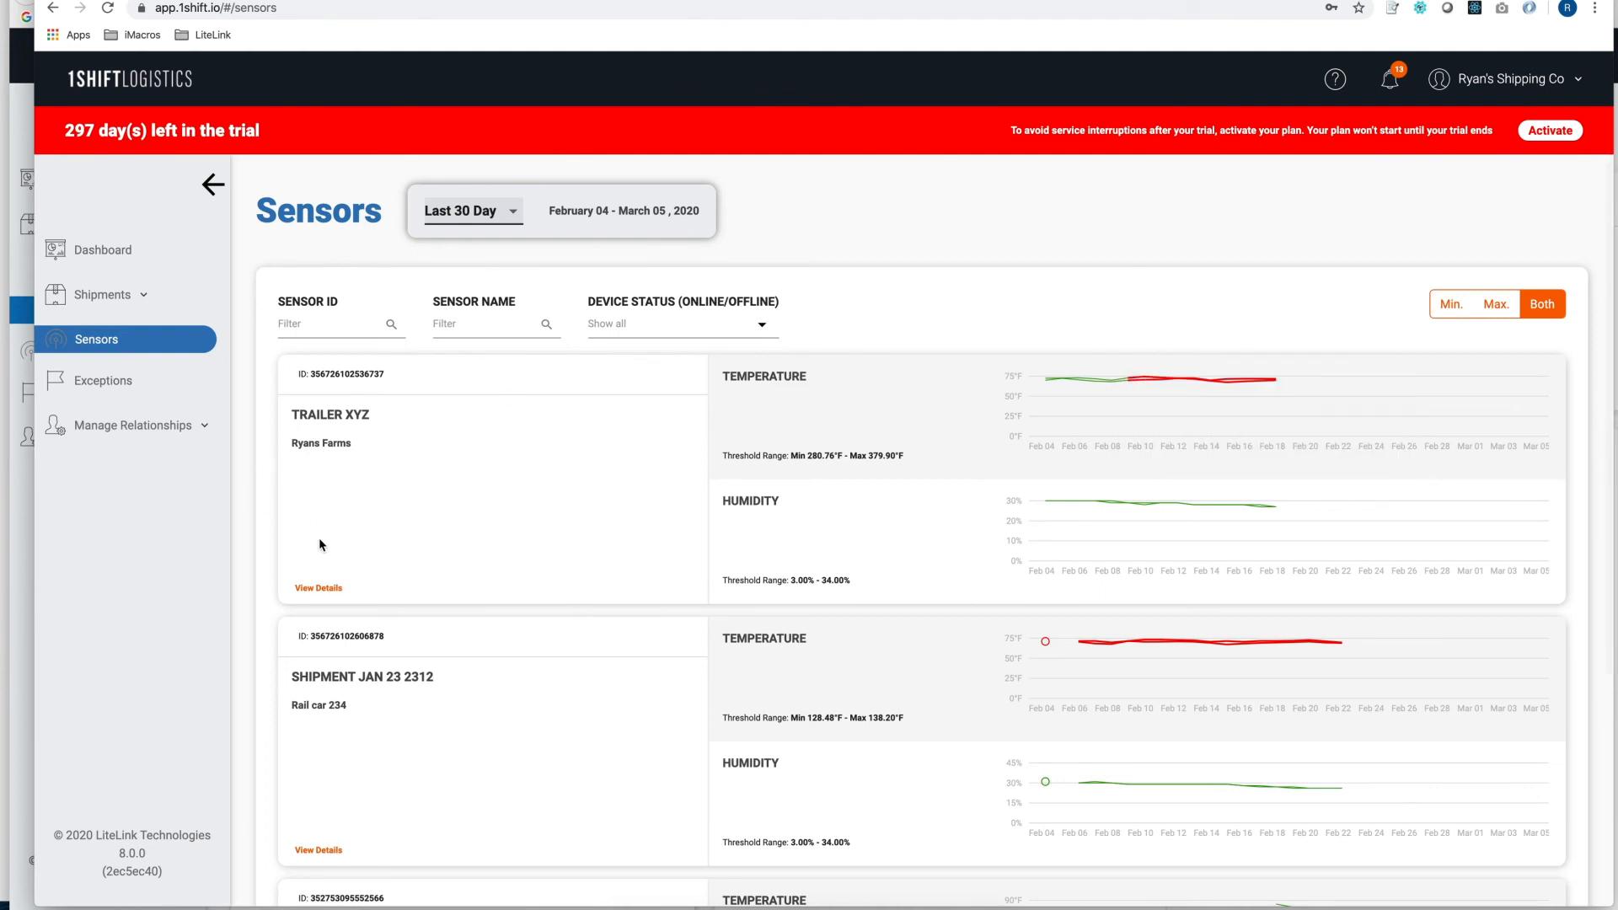
- Open TRAILER XYZ's sensor details for the Last 30 Day period and inspect the sensor's location on the map
click(315, 587)
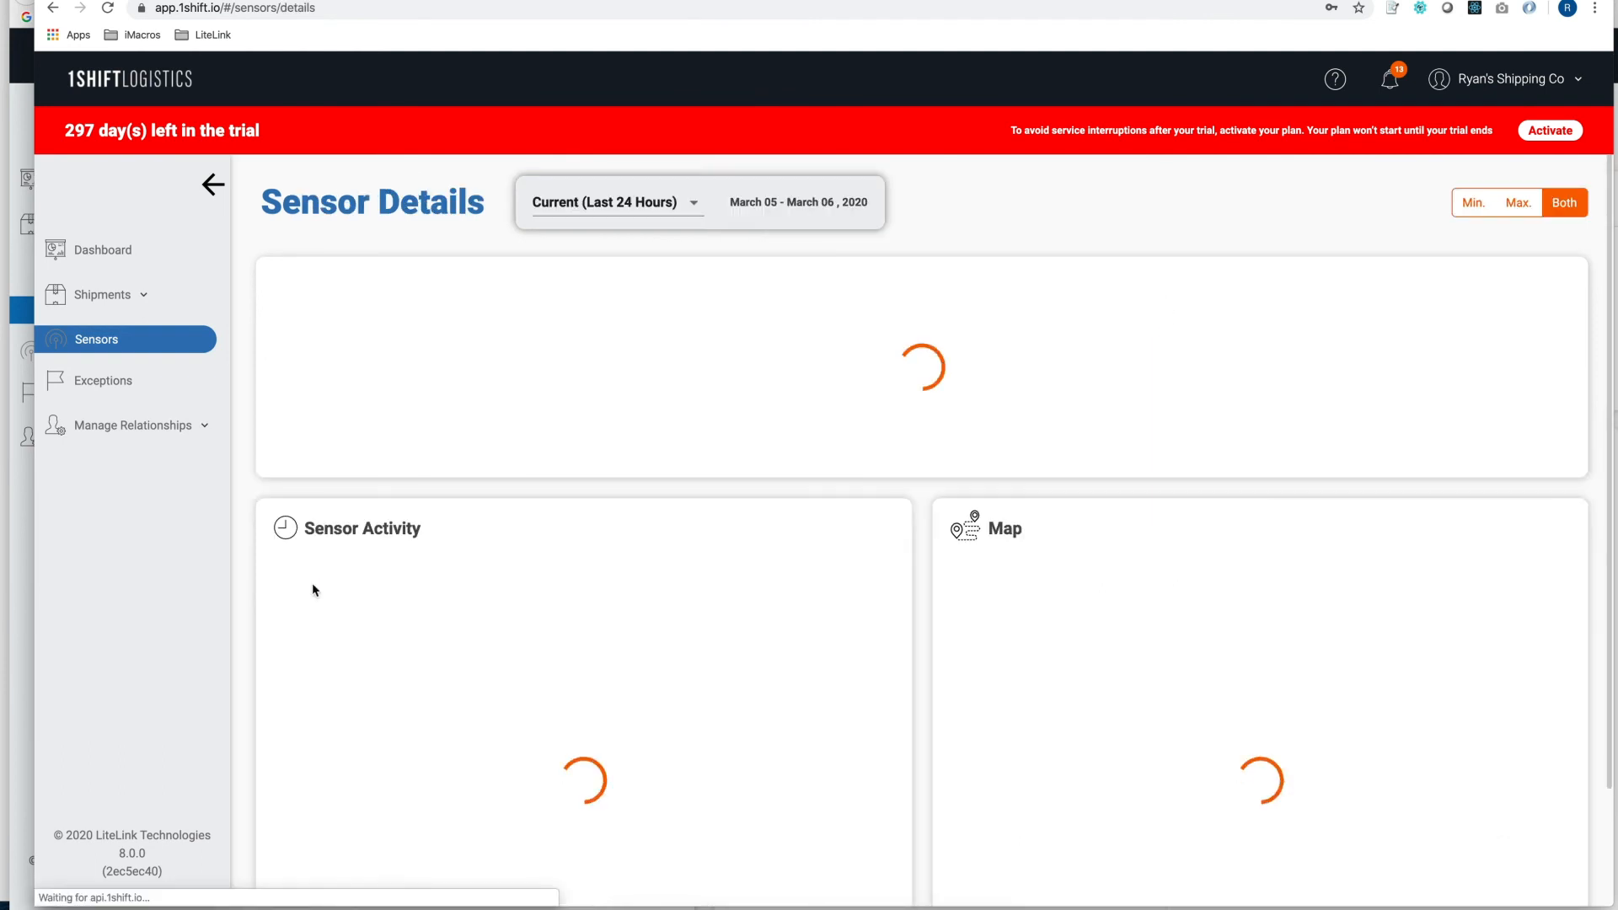
click(590, 204)
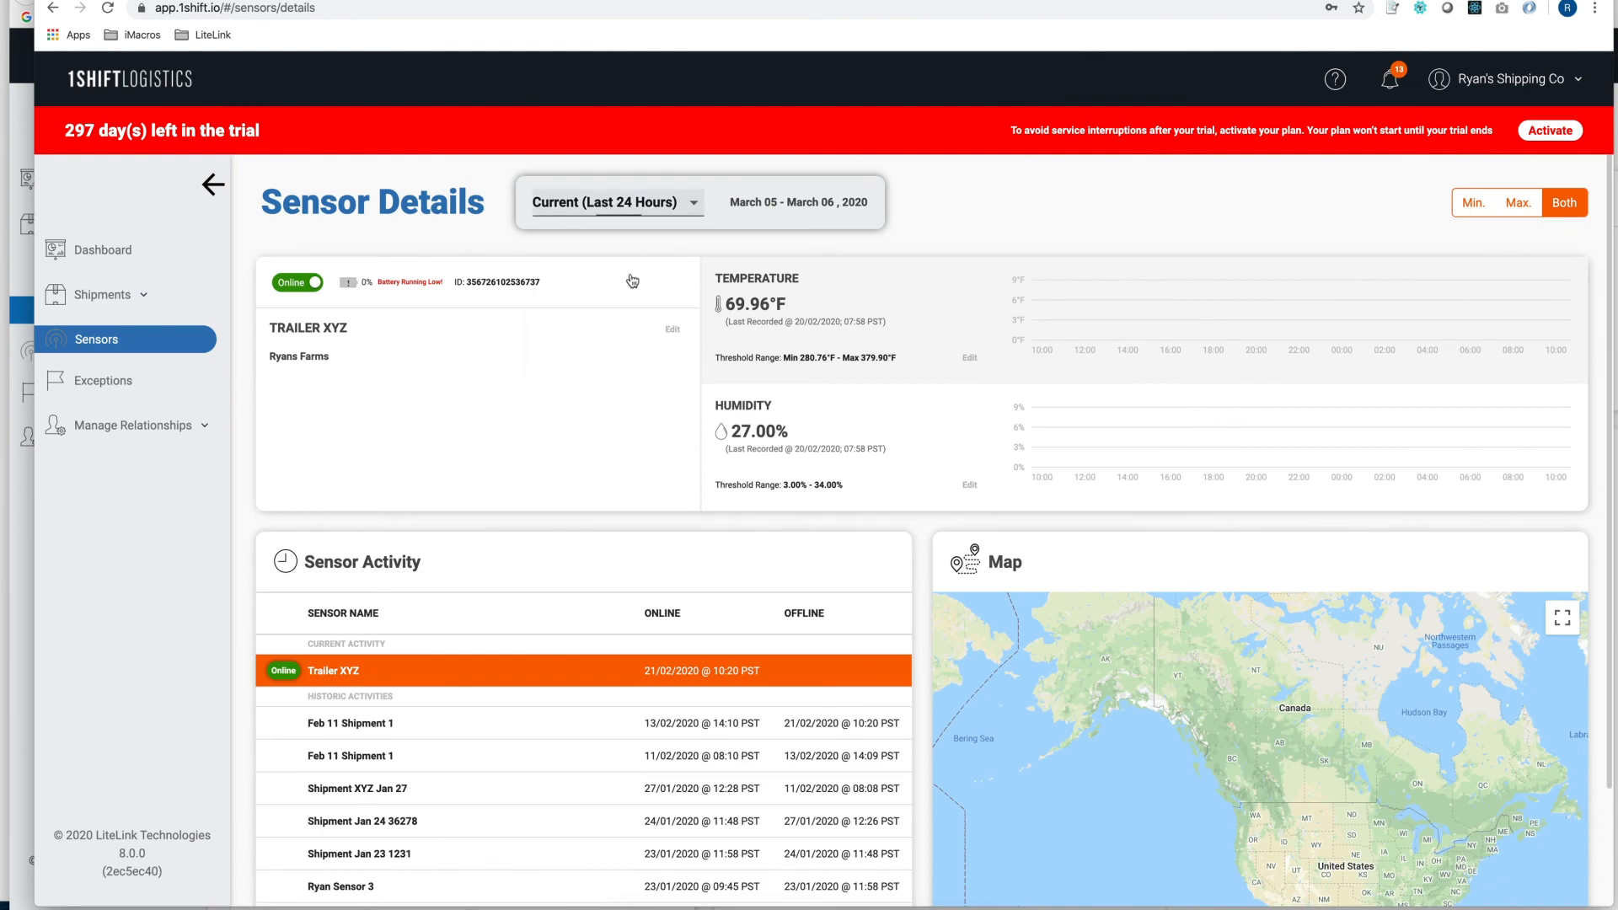
click(615, 289)
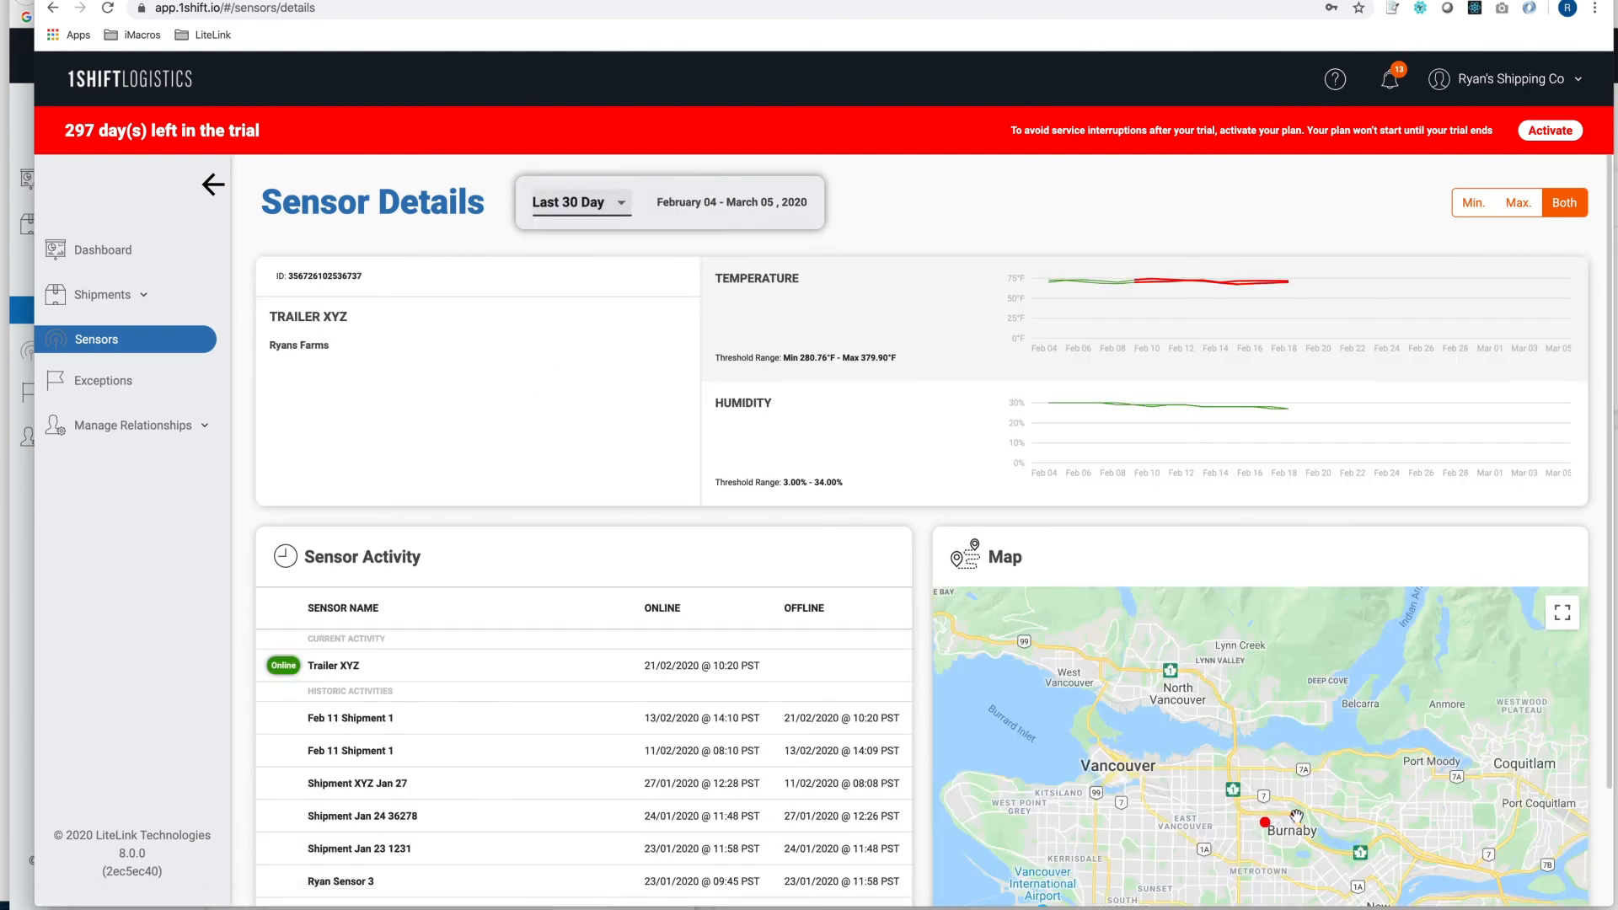
drag(1327, 746, 1290, 719)
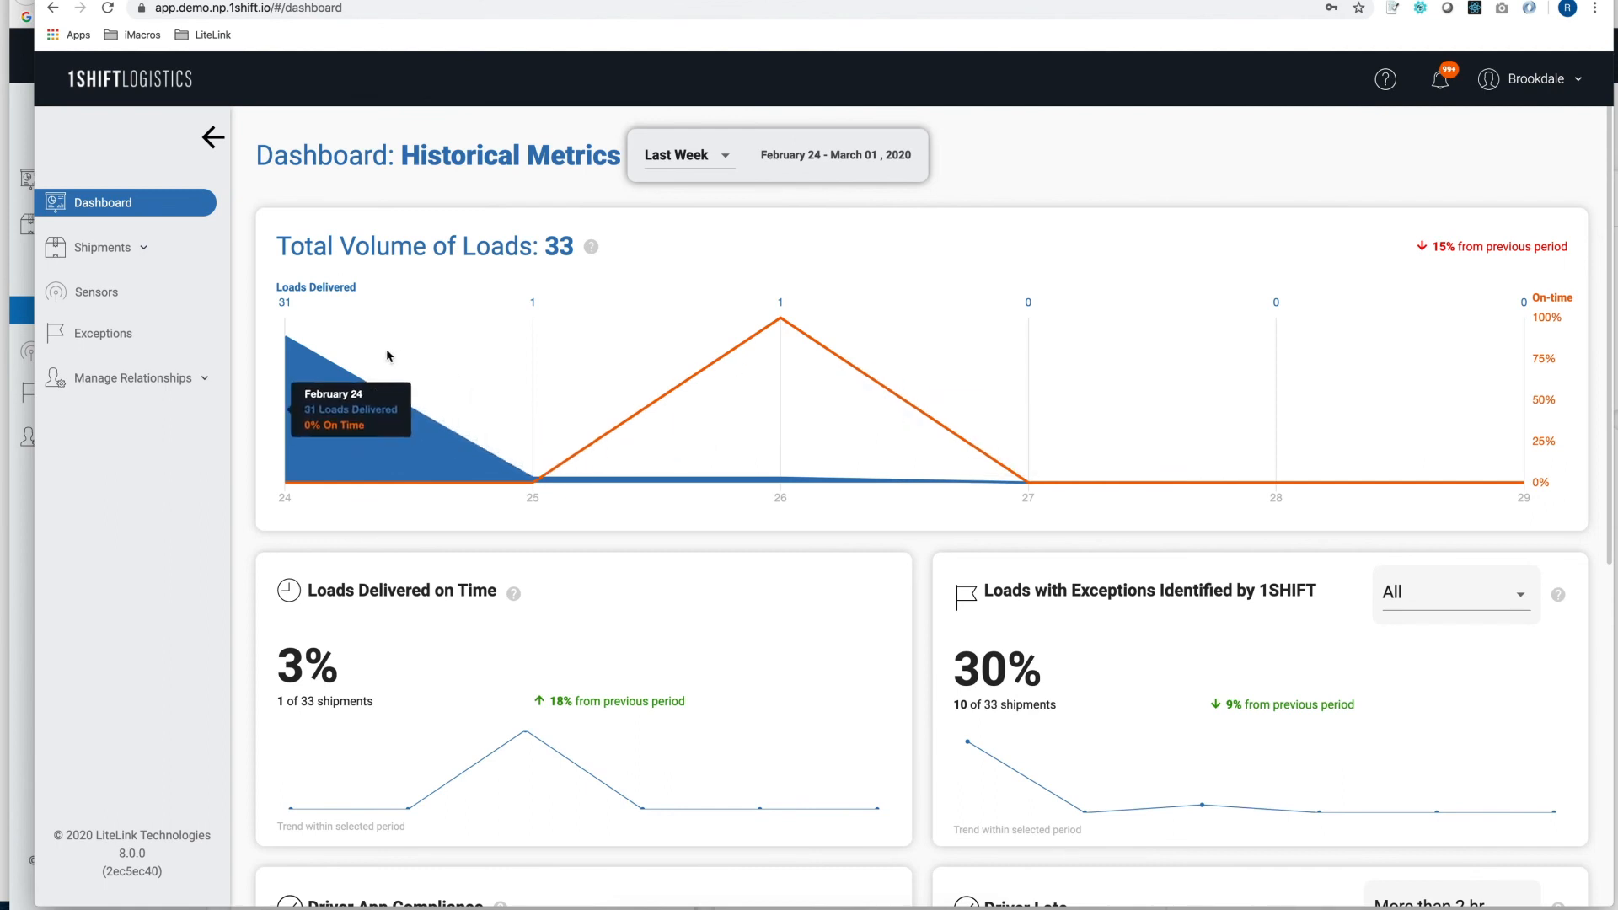
- Review the reporting periods available for the dashboard's Historical Metrics without changing the Last Week selection
click(723, 157)
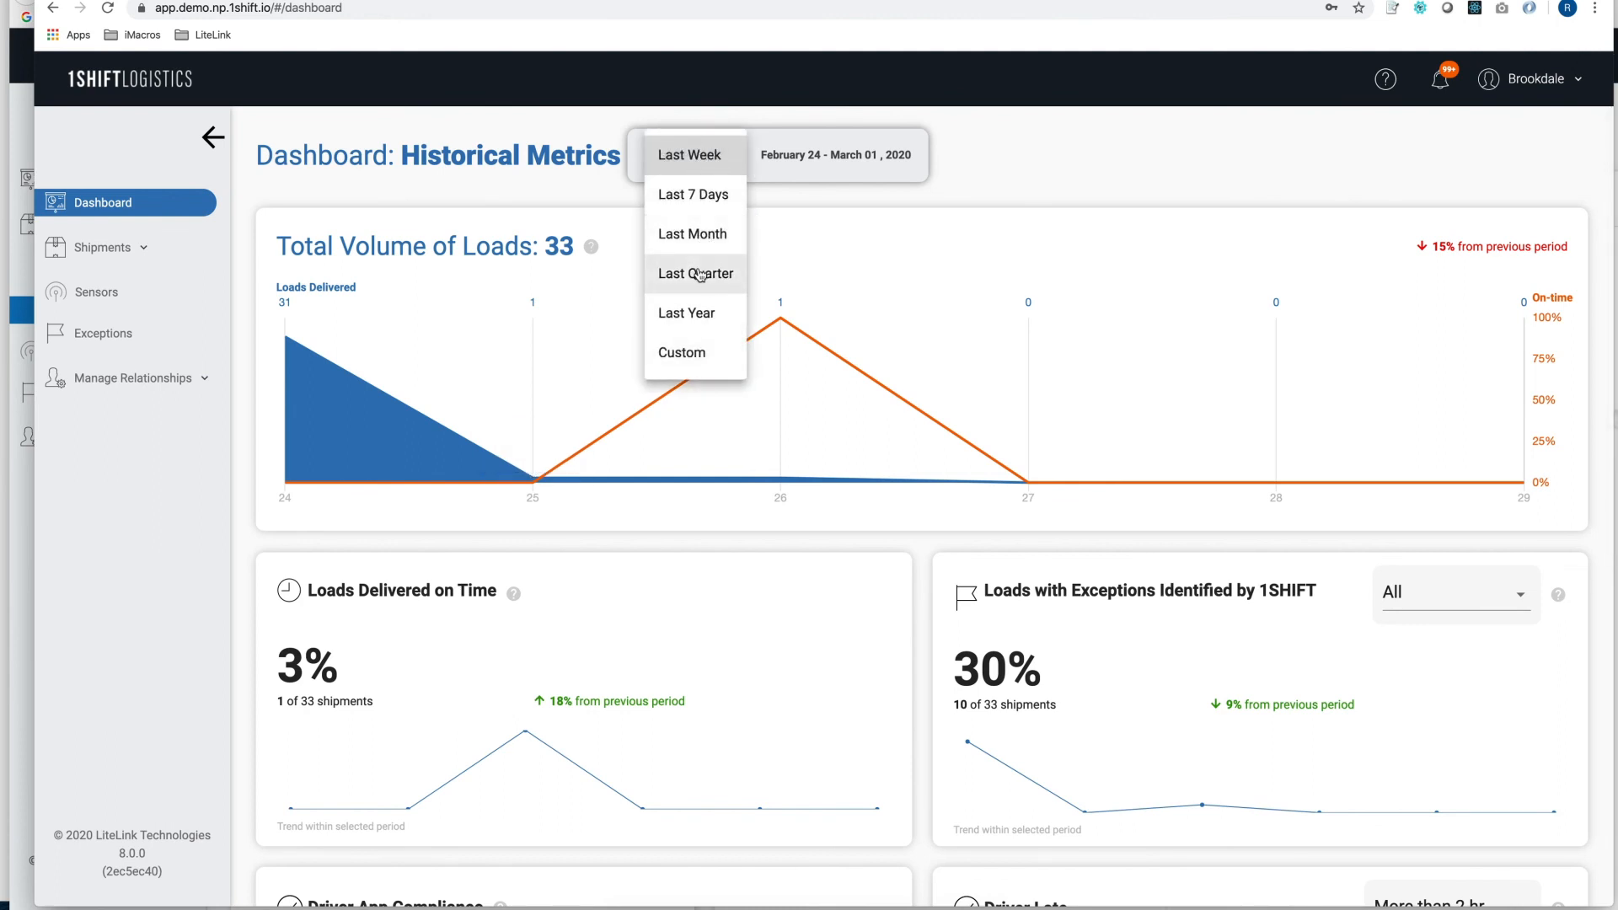
click(1020, 169)
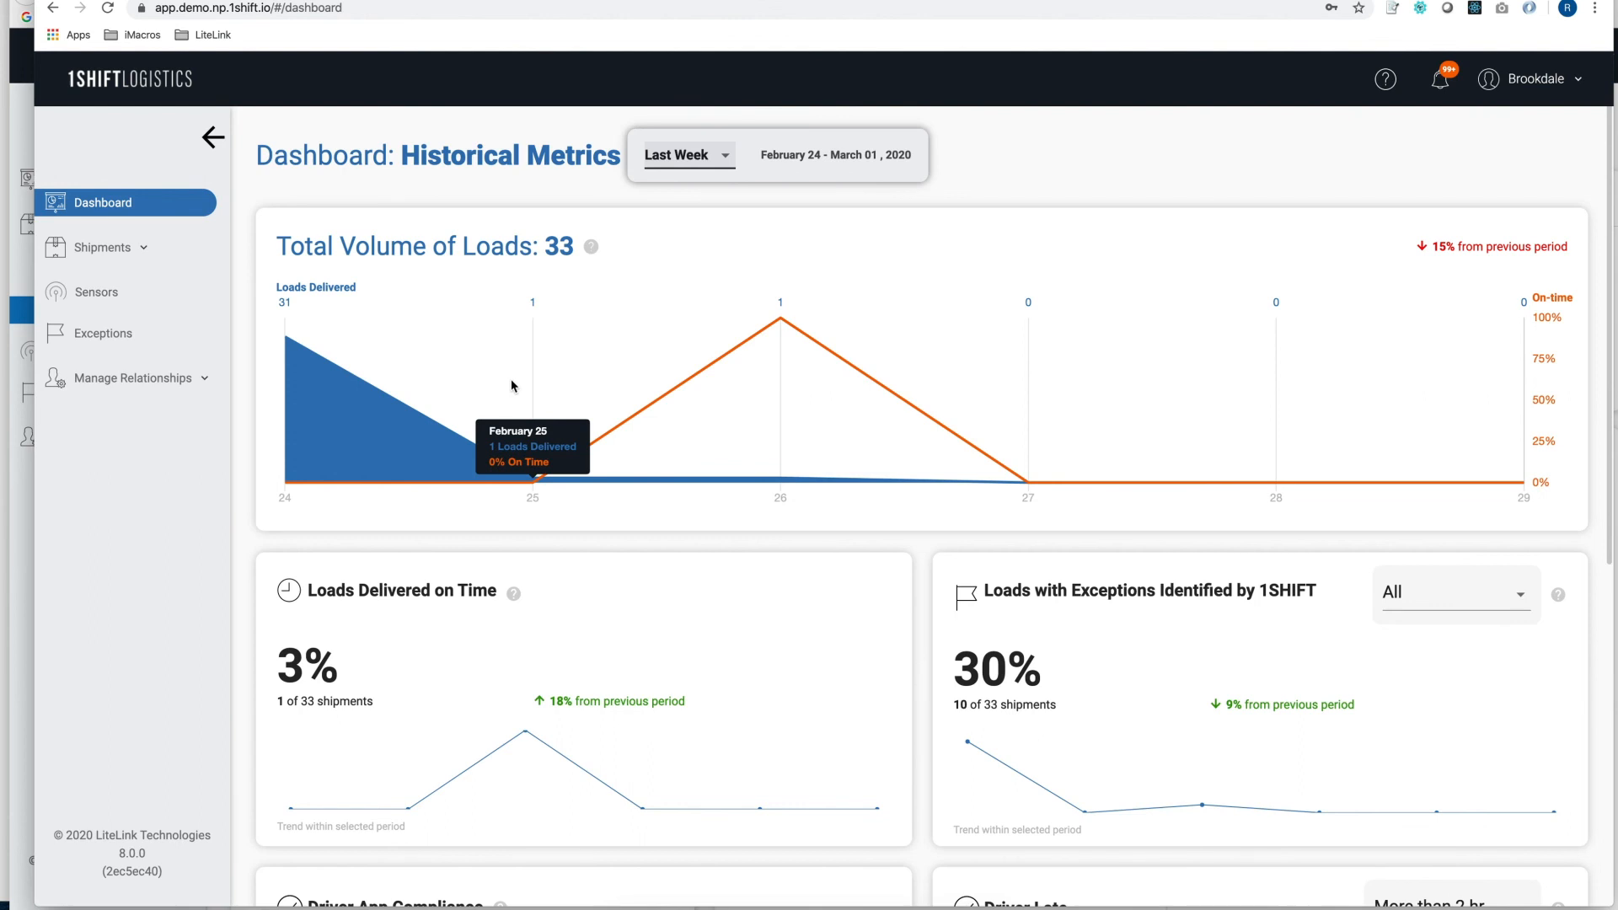
- Filter the Loads with Exceptions Identified by 1SHIFT card by Traffic/weather and review its other exception categories
scroll(510, 386, down, 2)
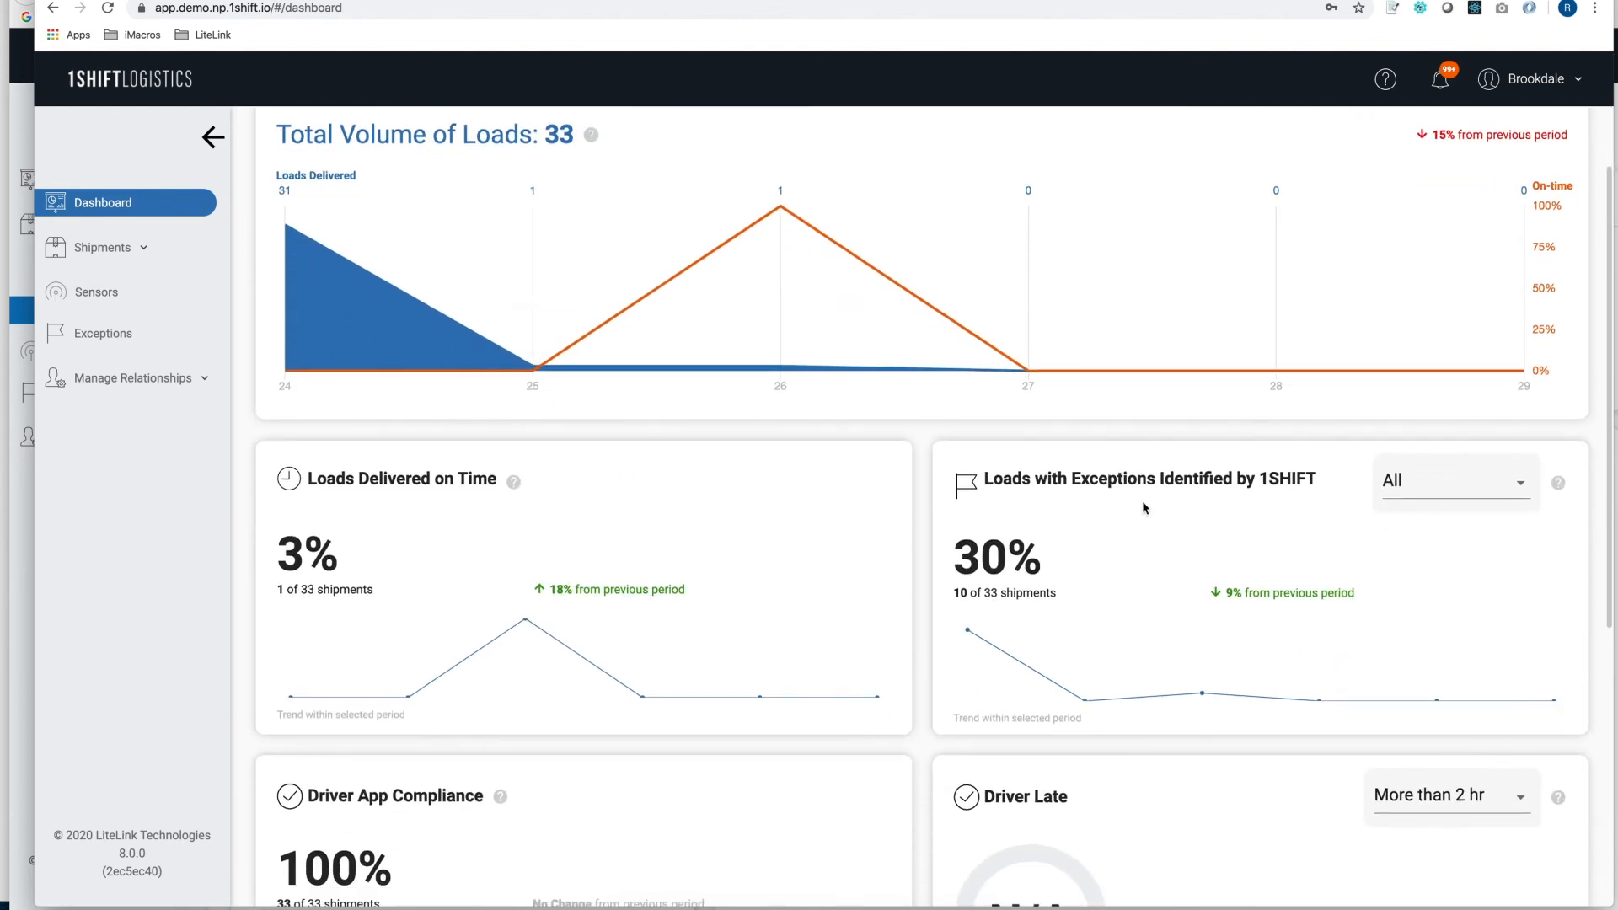
click(1488, 482)
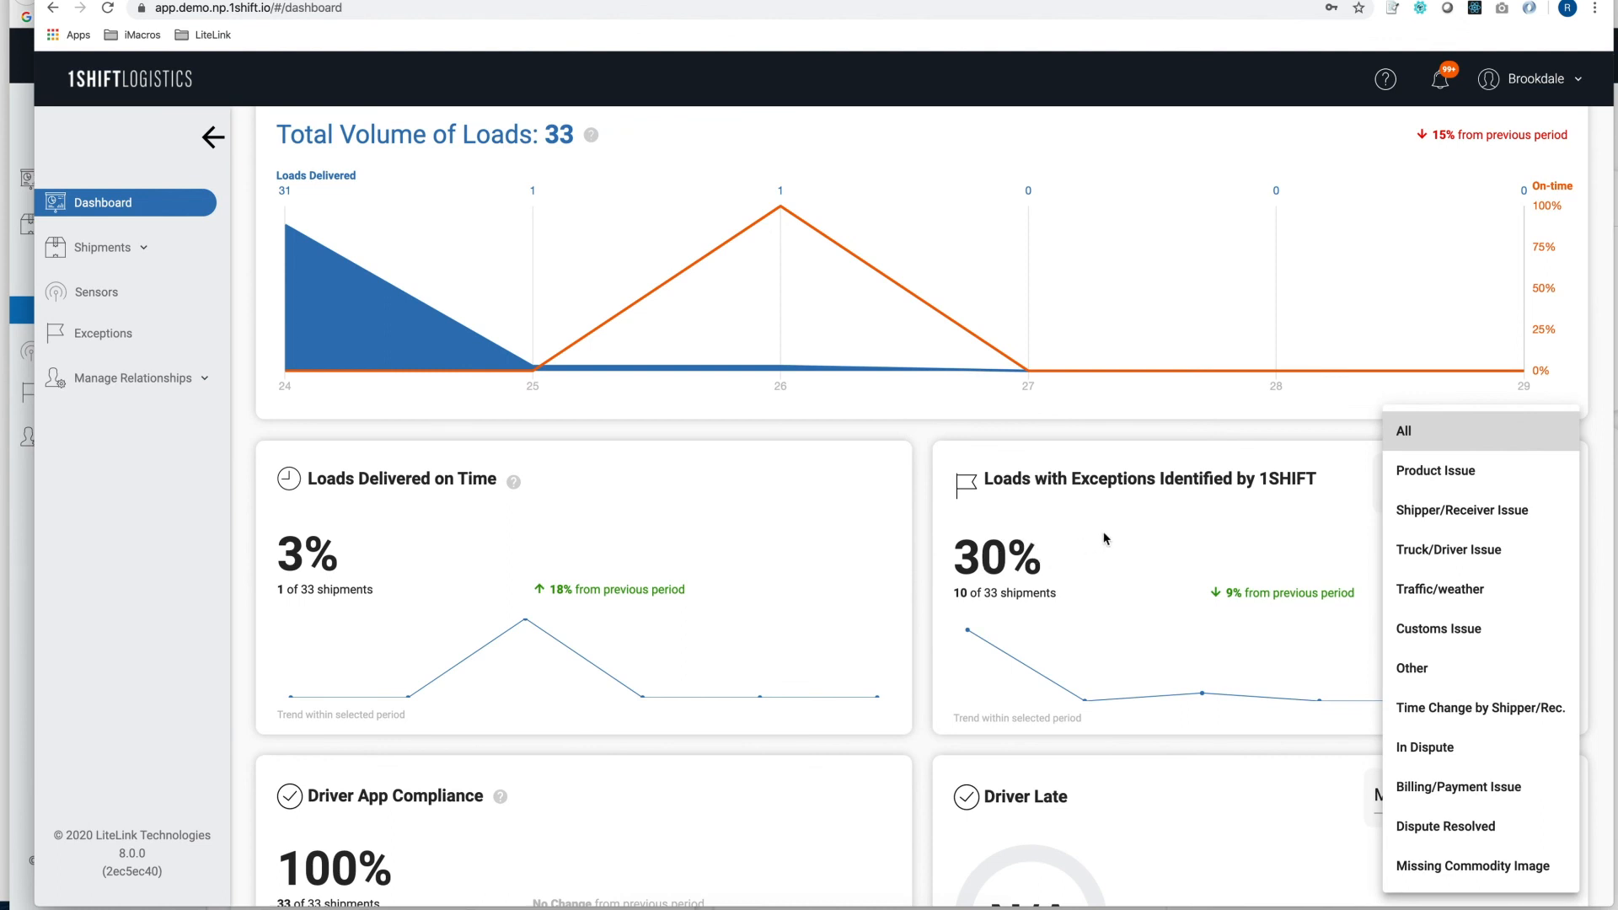
click(1354, 440)
click(1437, 466)
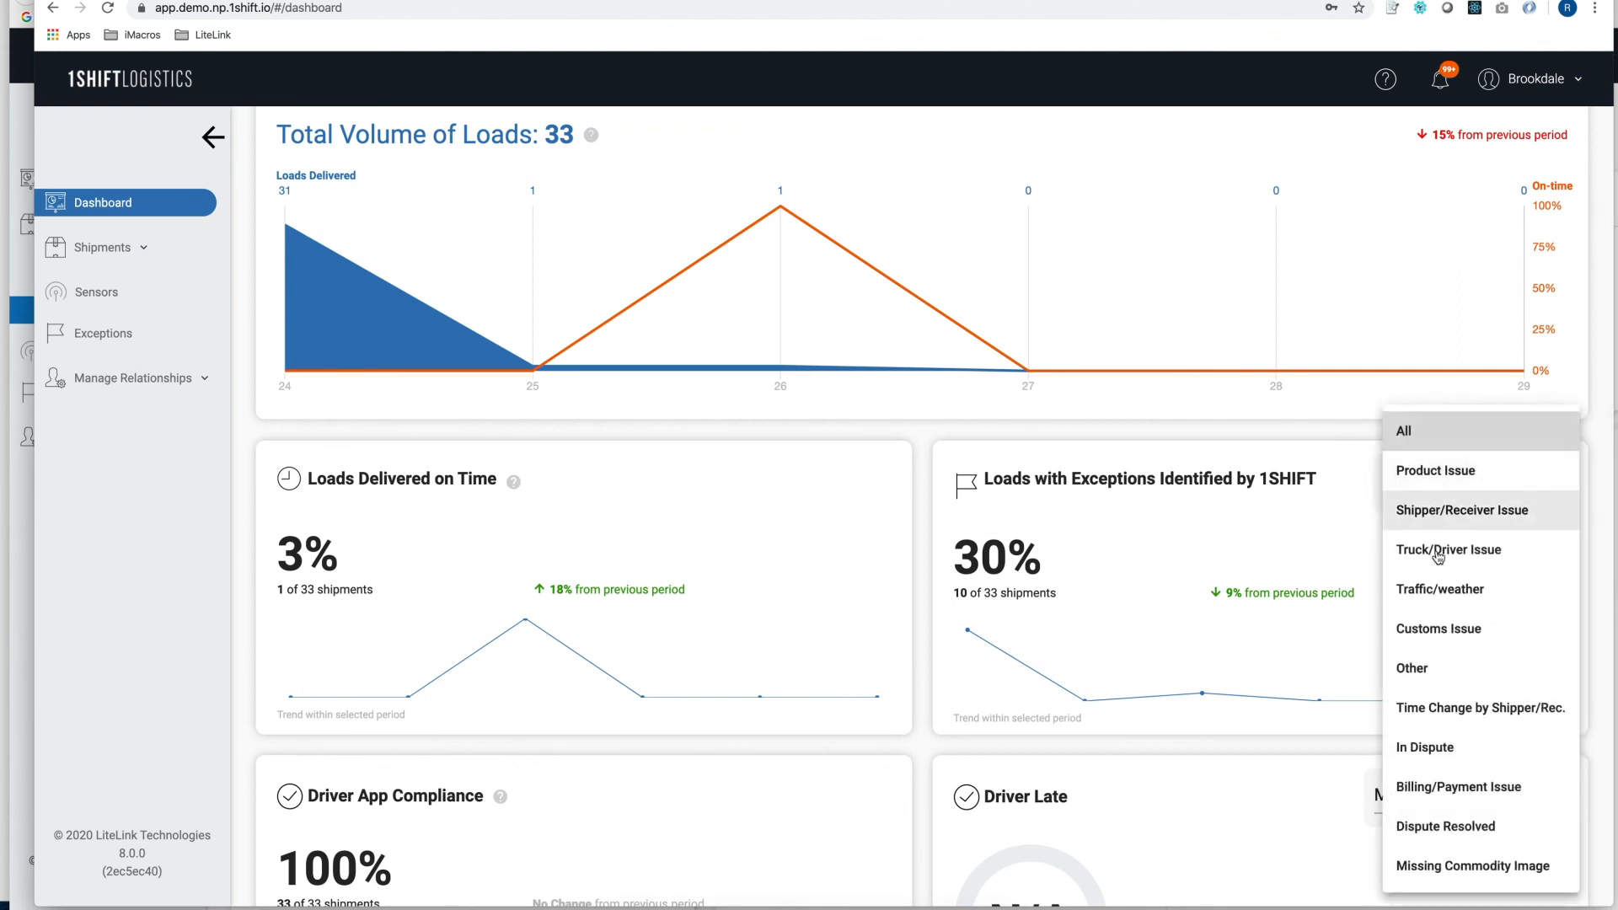
click(1440, 588)
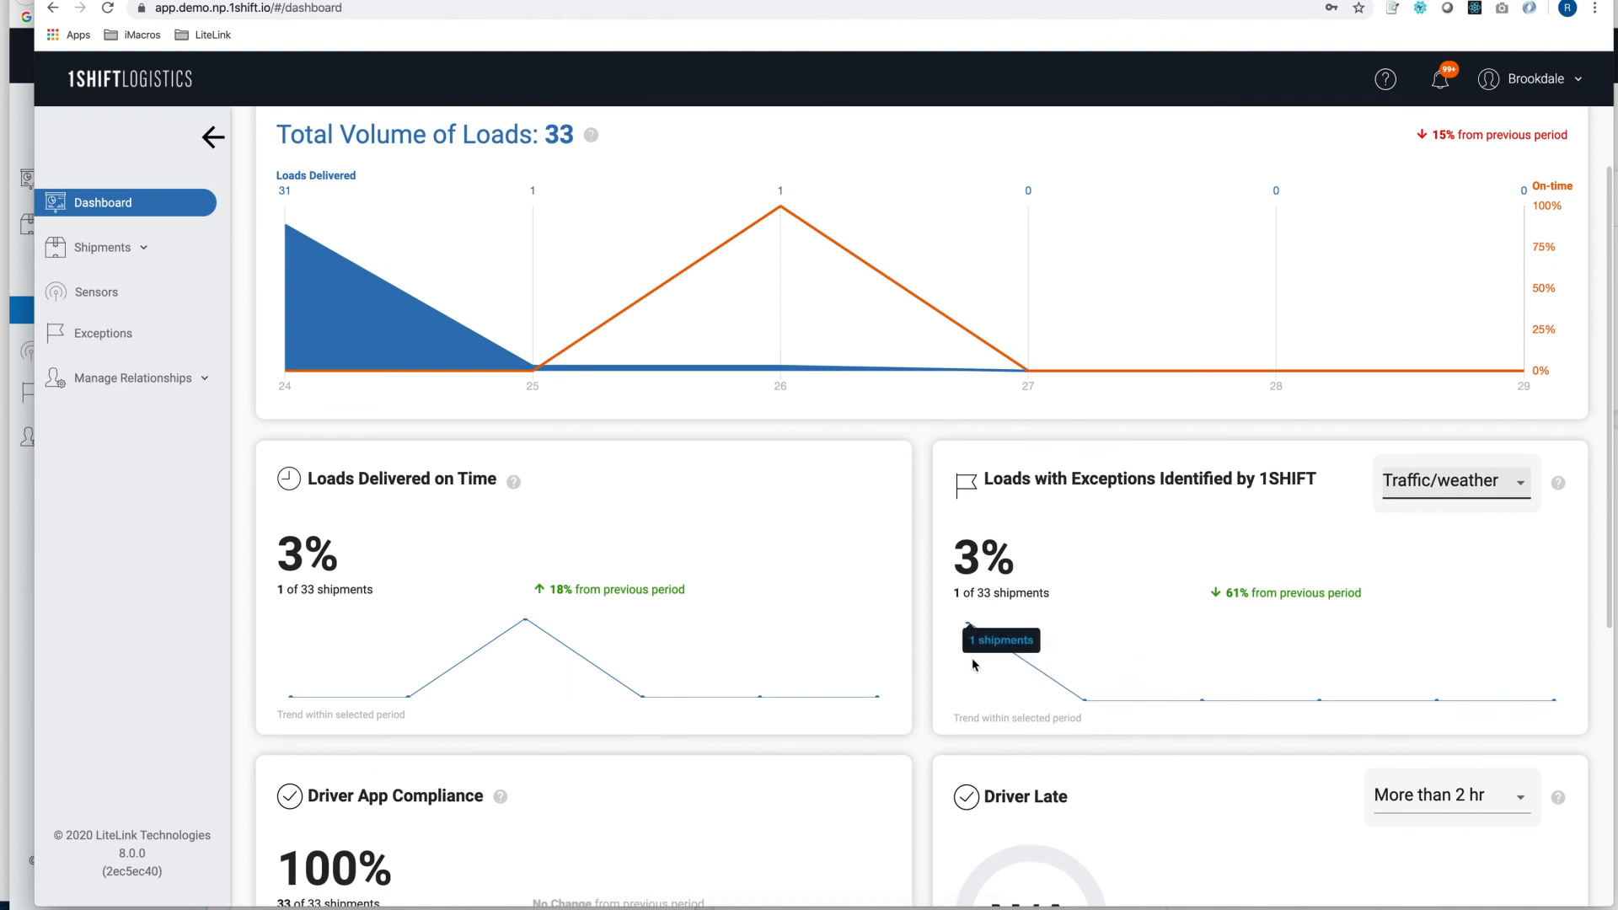
click(956, 593)
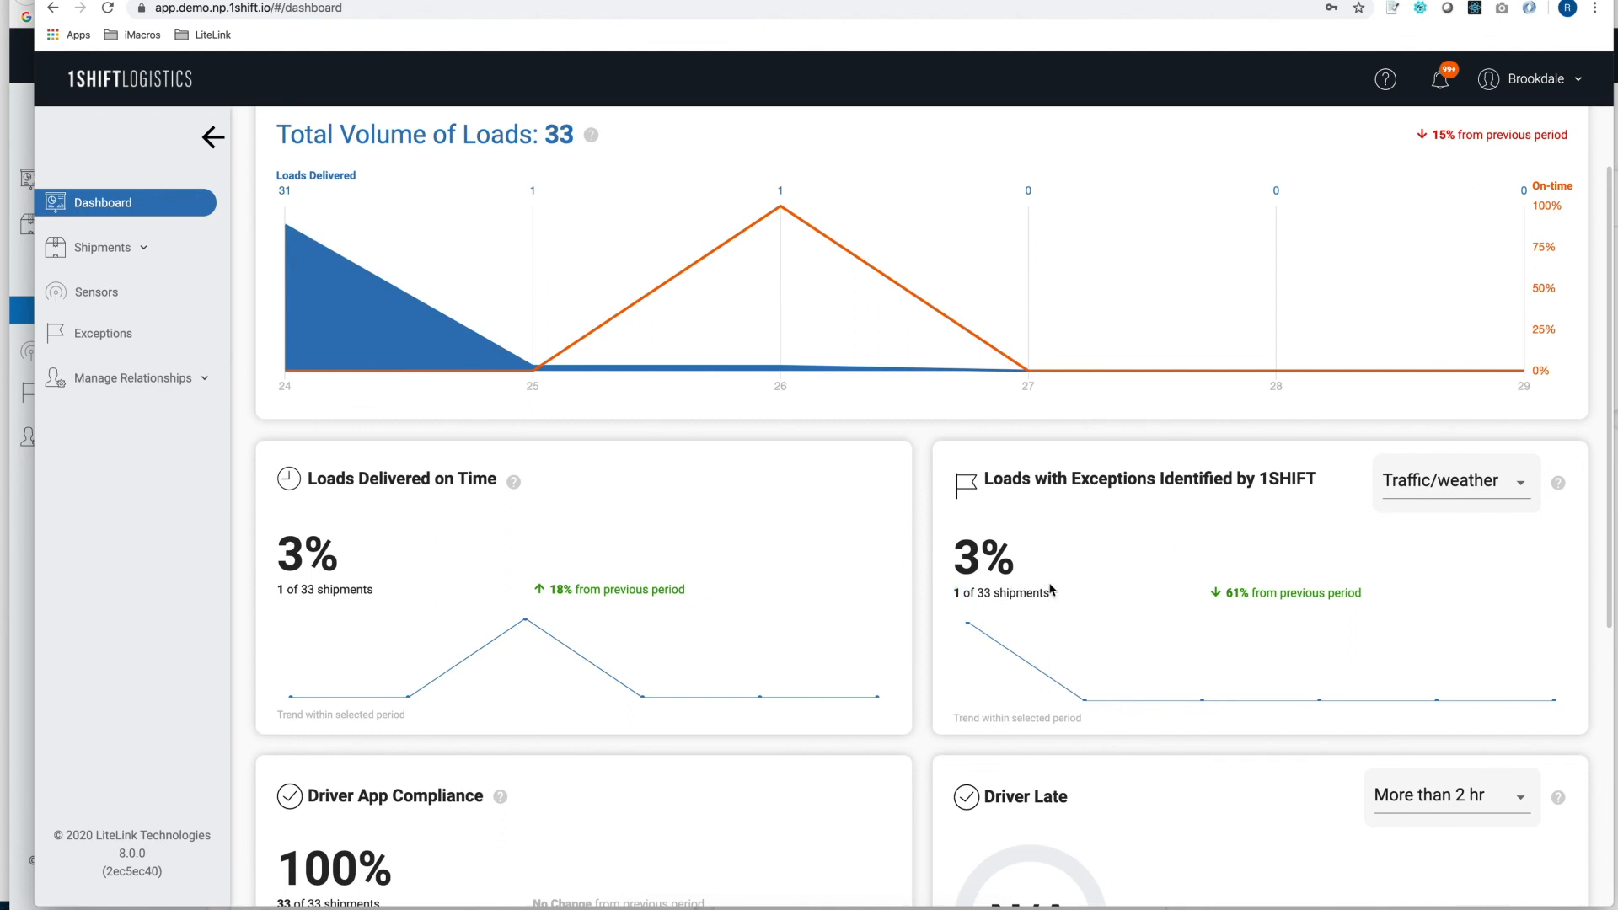
click(1419, 483)
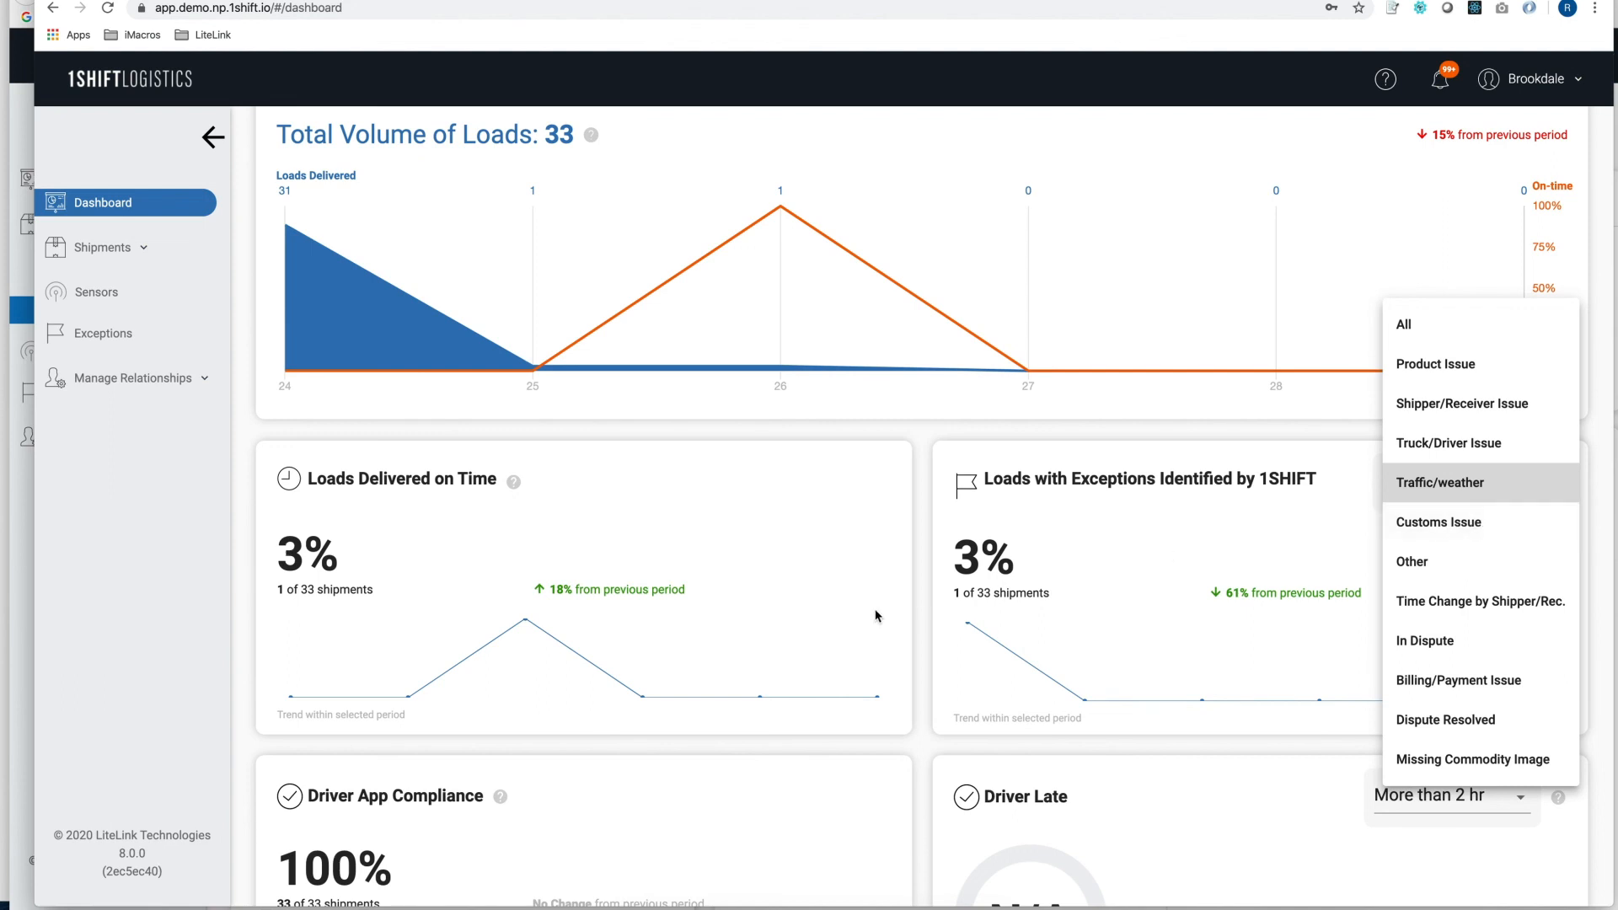
click(915, 604)
- Examine the Driver App Compliance, Driver Late and facility wait time cards, including the hour thresholds offered for Wait Time at Pick Facility
scroll(916, 604, down, 5)
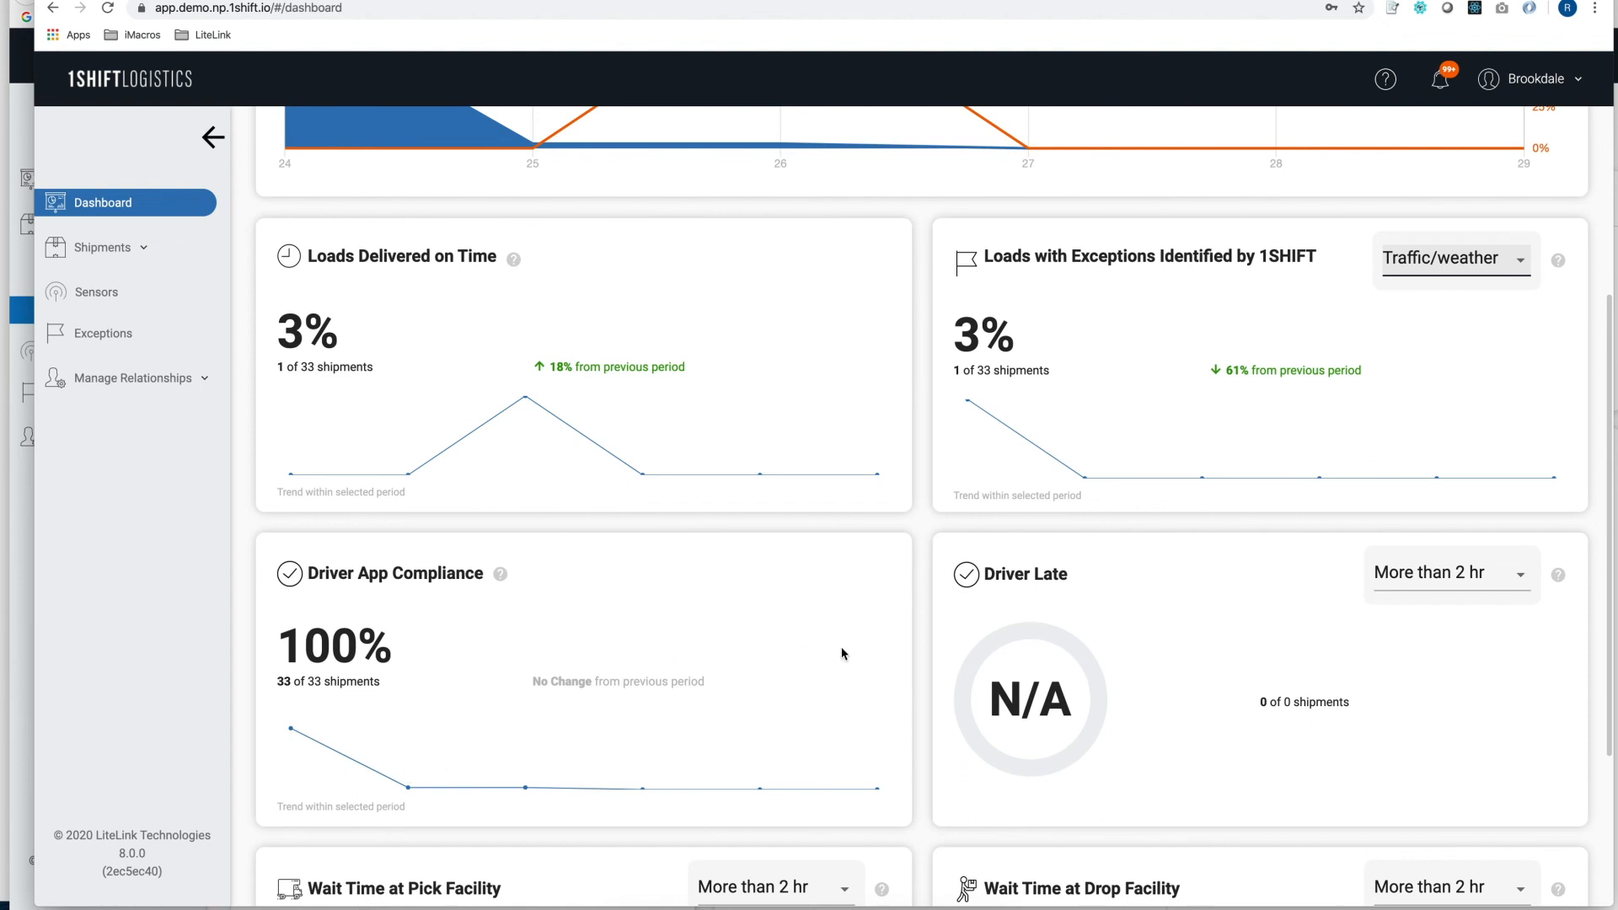
scroll(957, 654, down, 3)
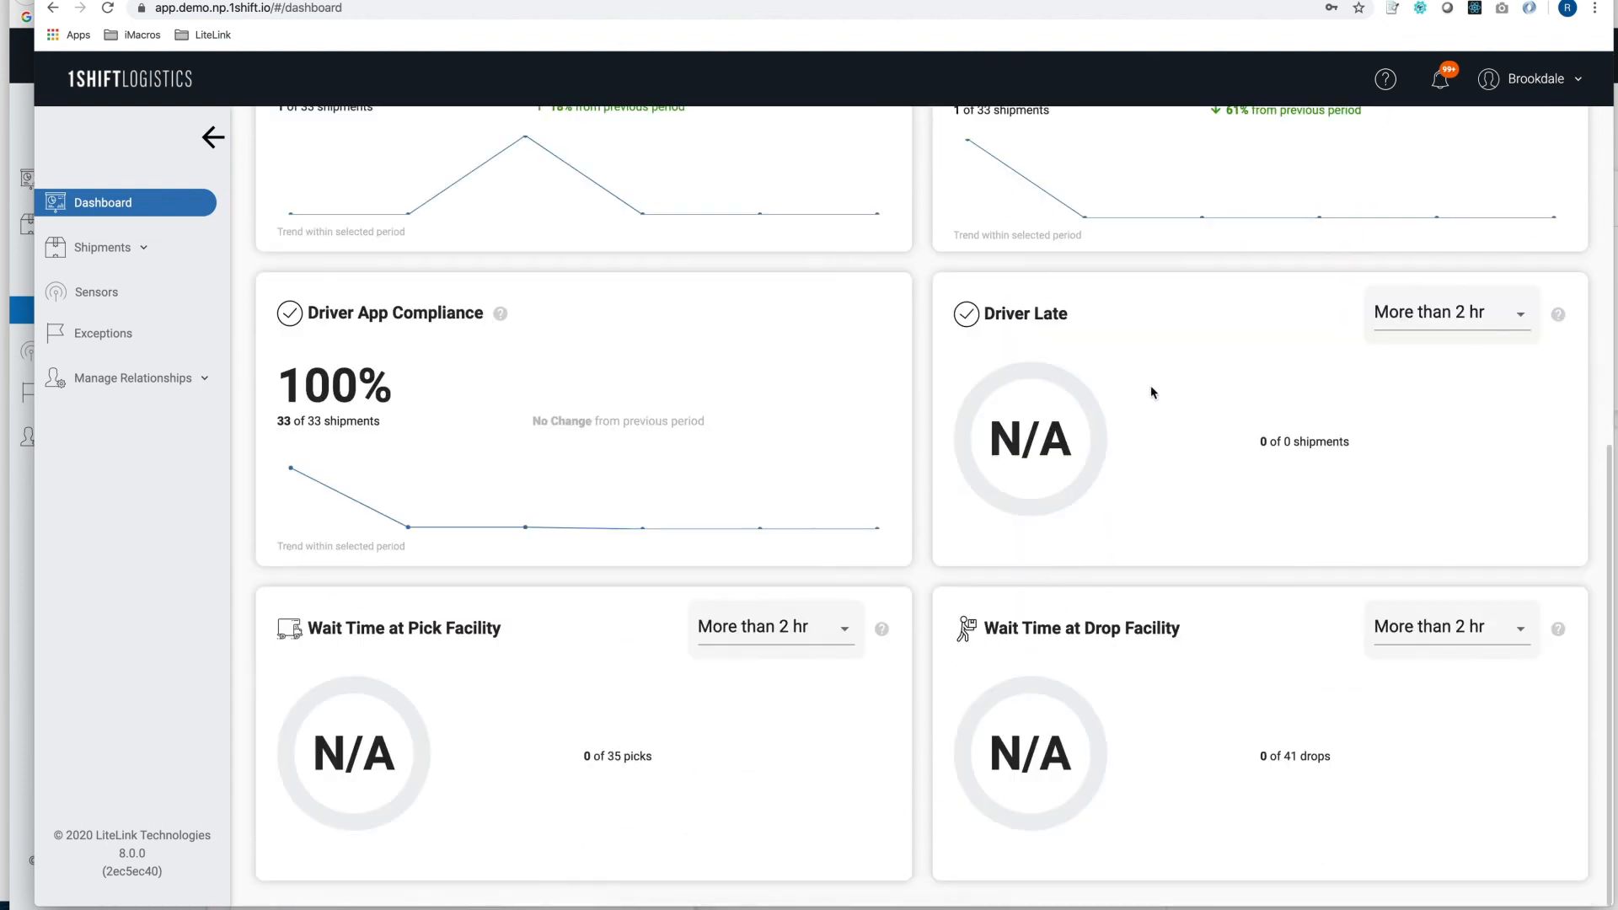
click(1424, 317)
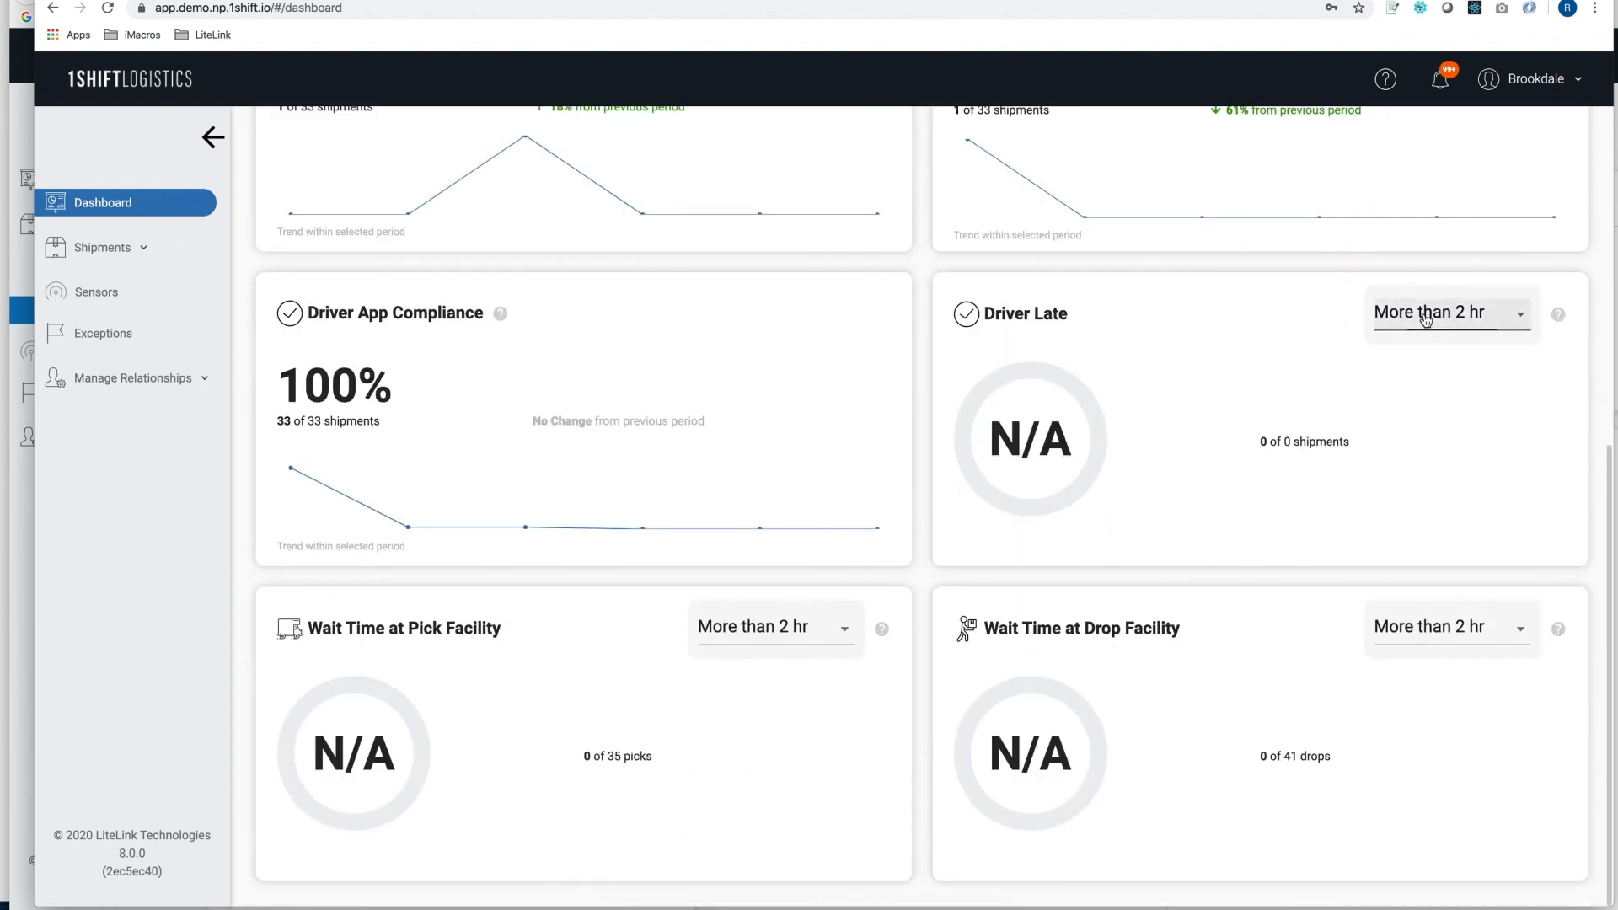
click(929, 447)
click(771, 643)
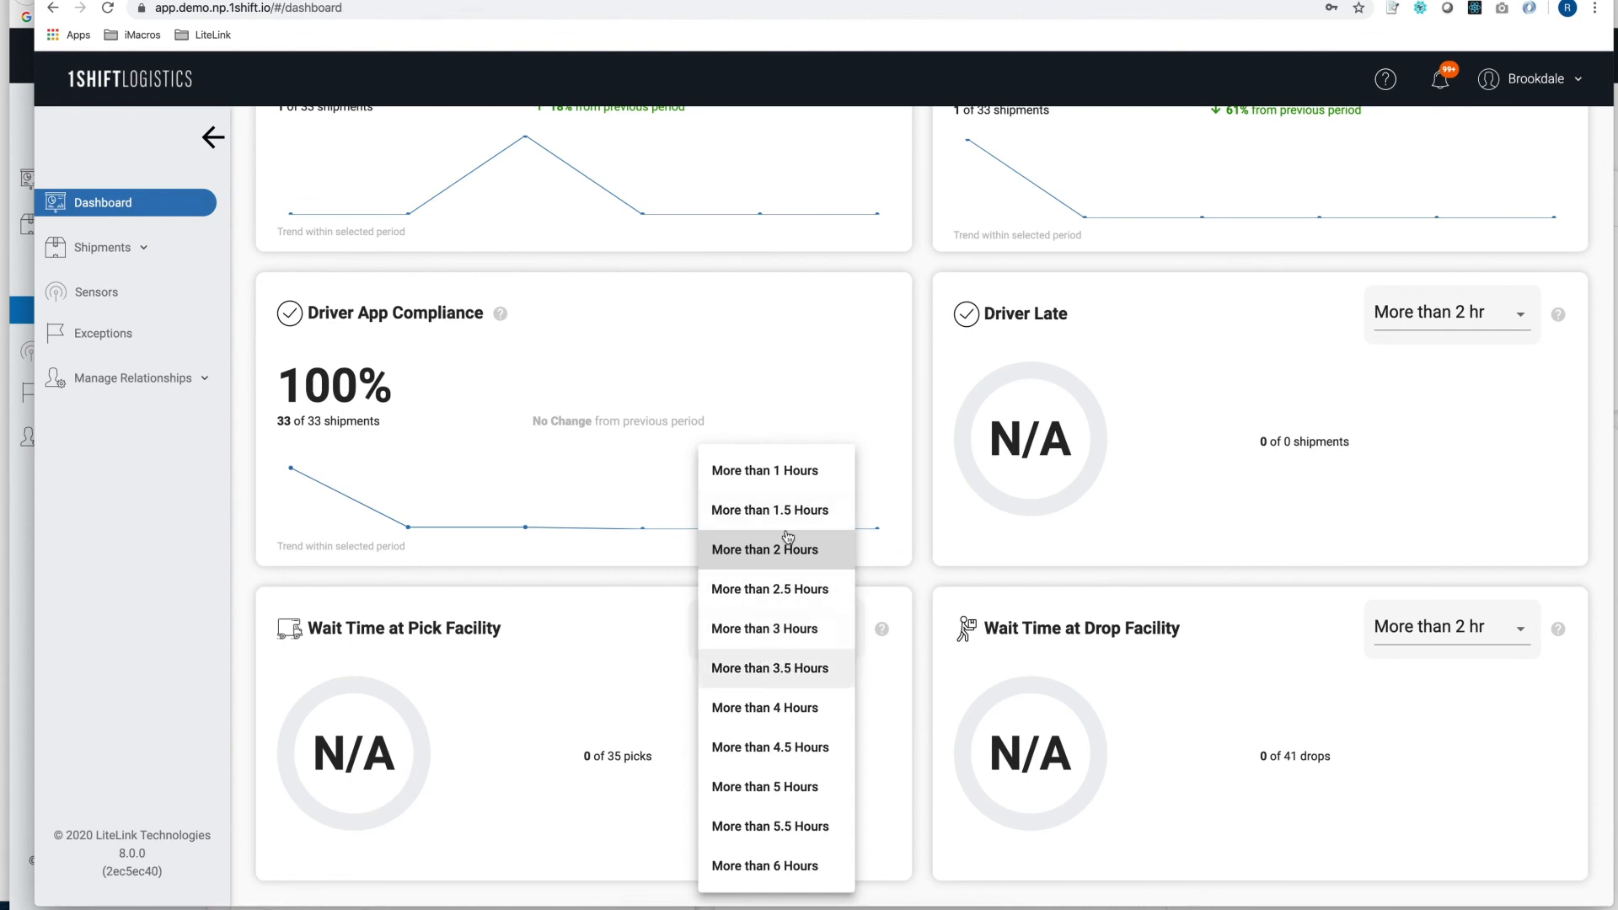
click(925, 458)
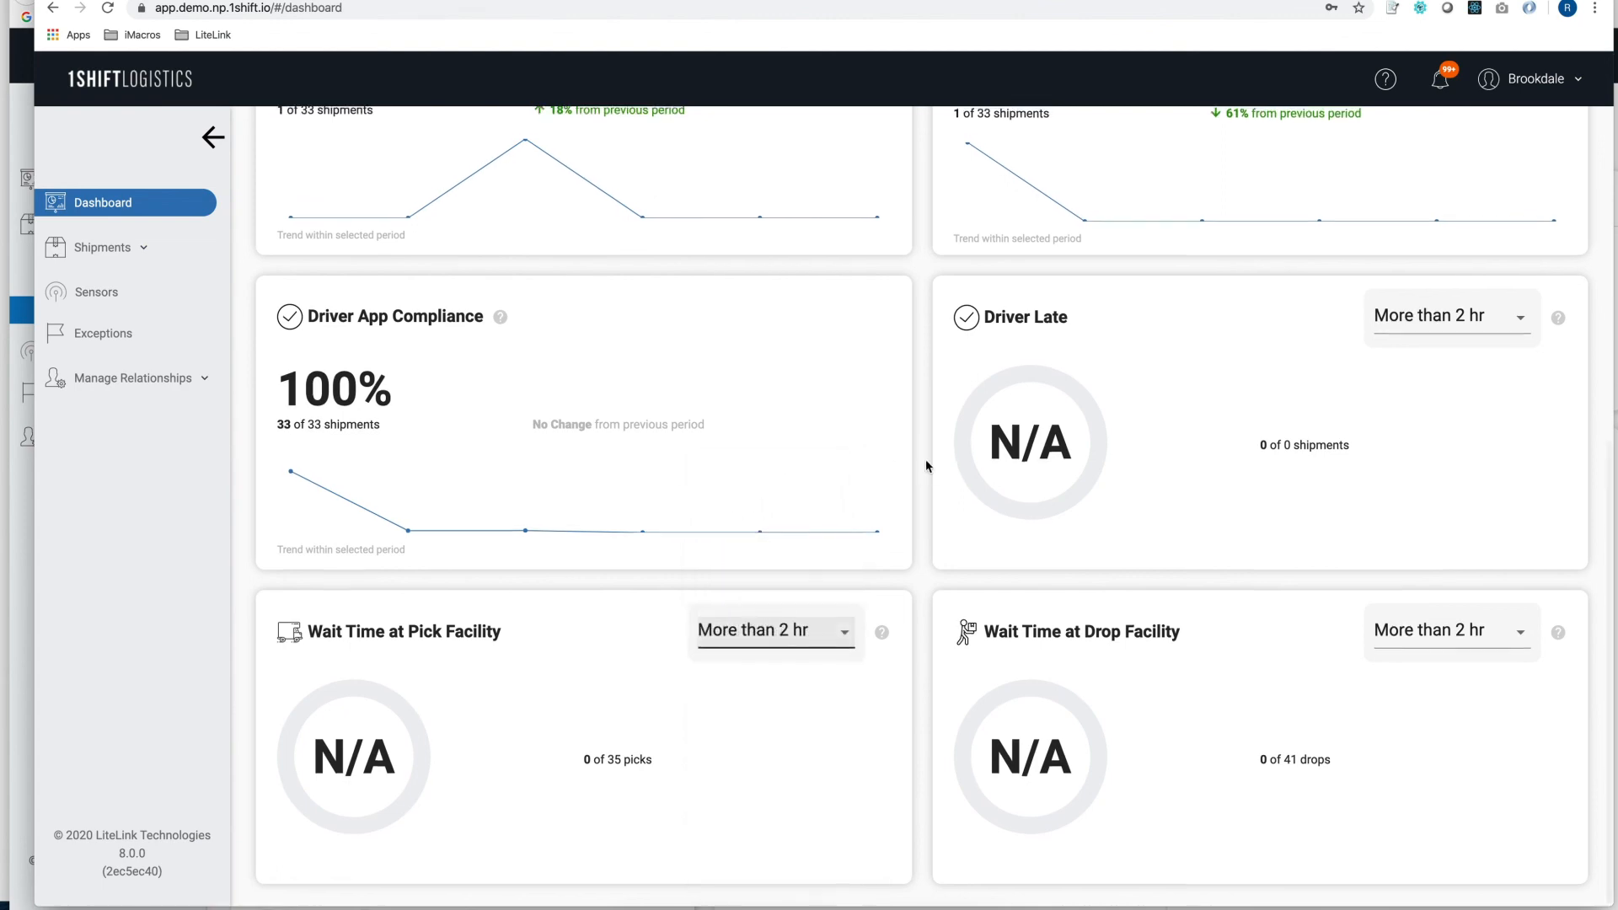
scroll(926, 462, up, 7)
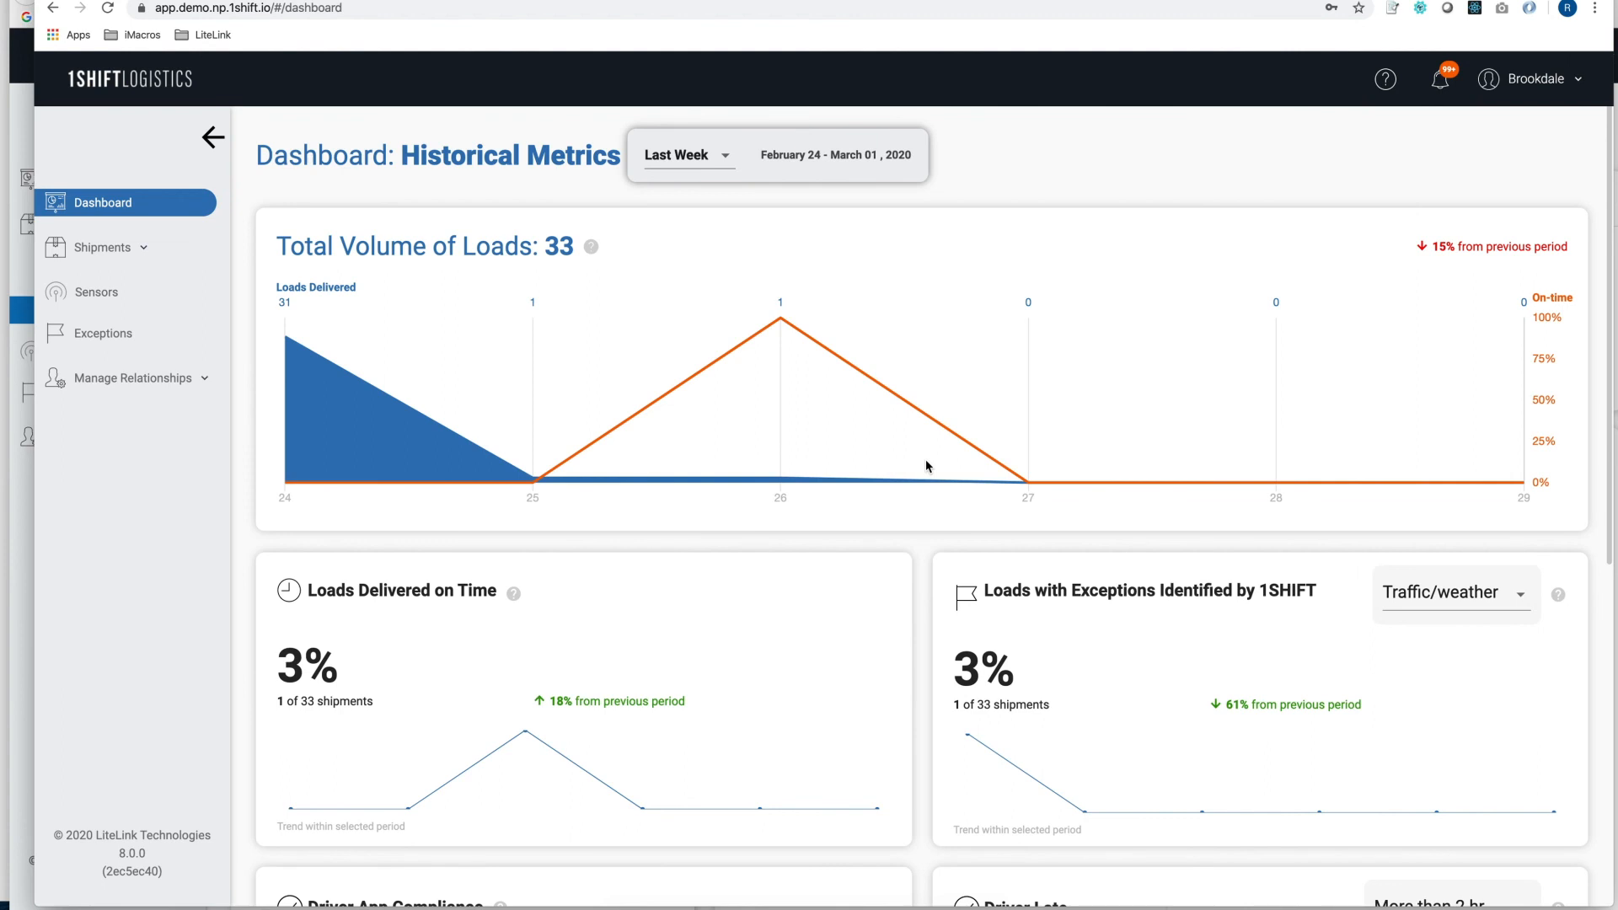